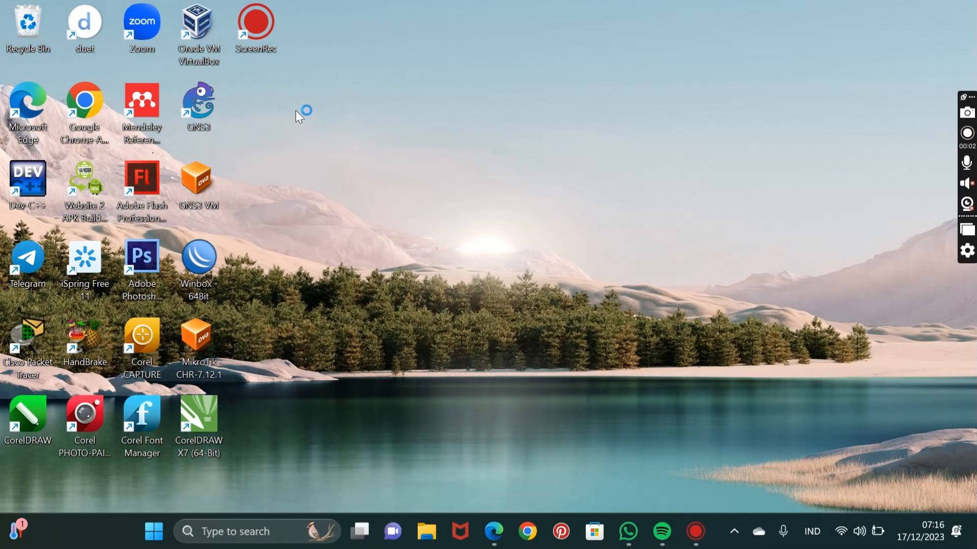
Open Oracle VM VirtualBox and import the GNS3 VM appliance from the C: drive with the suggested settings.
{"action": "left_click", "coordinate": [194, 55]}
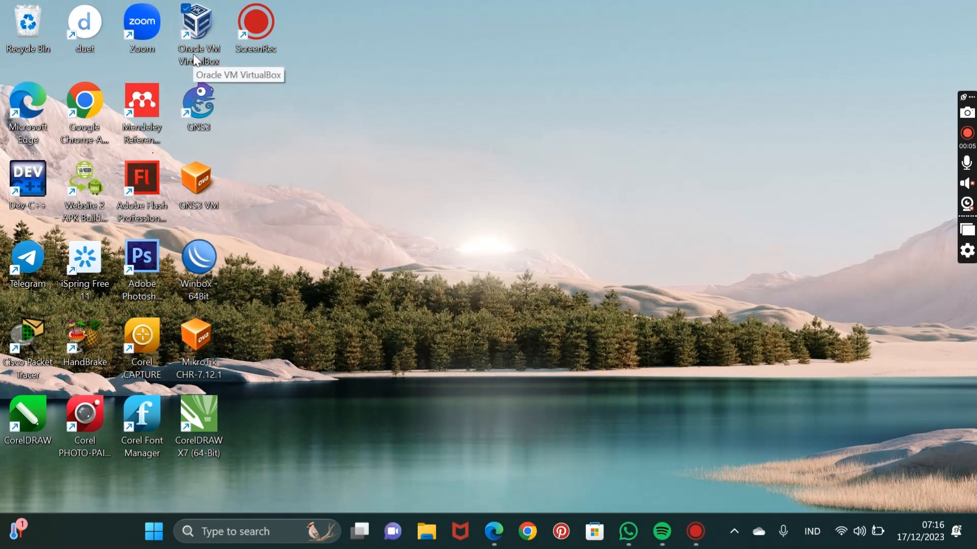
{"action": "double_click", "coordinate": [194, 57]}
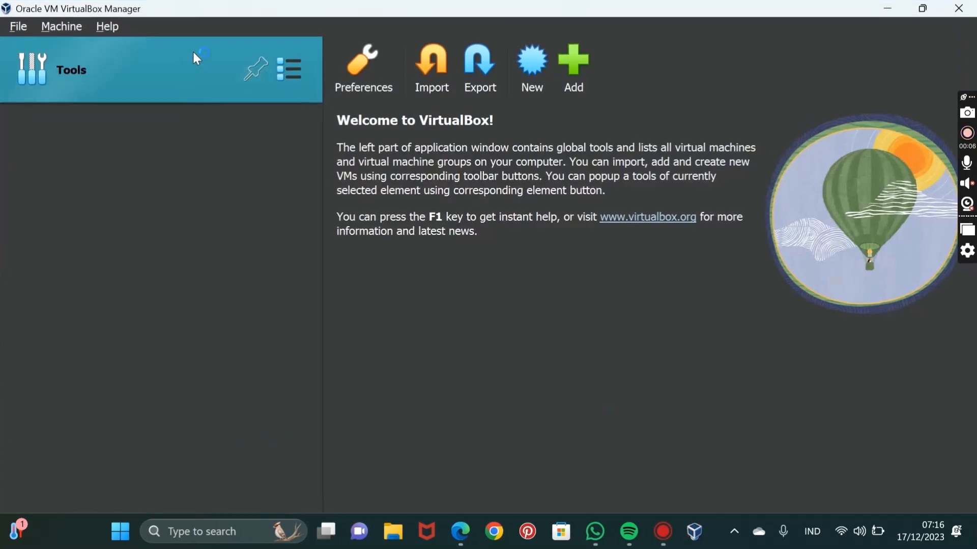
{"action": "left_click", "coordinate": [423, 79]}
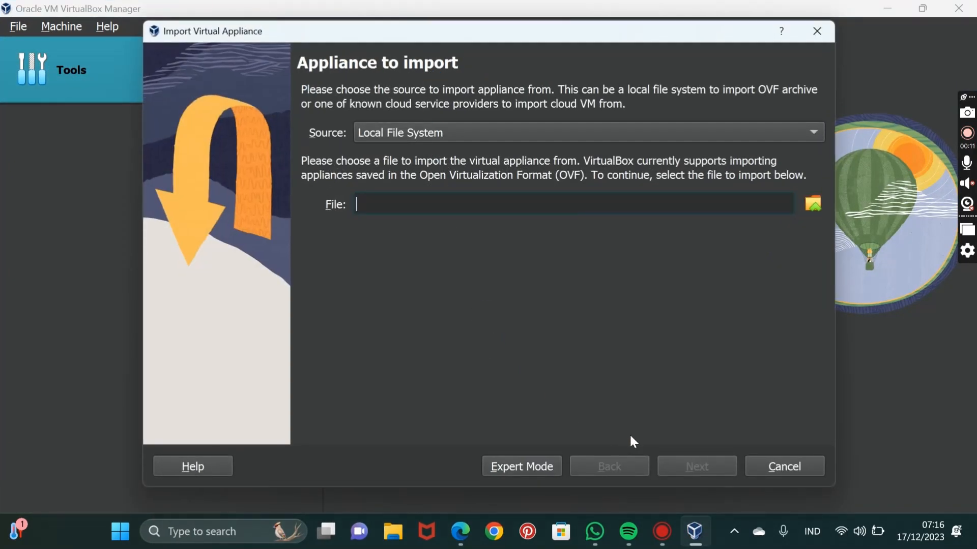
{"action": "left_click", "coordinate": [814, 204]}
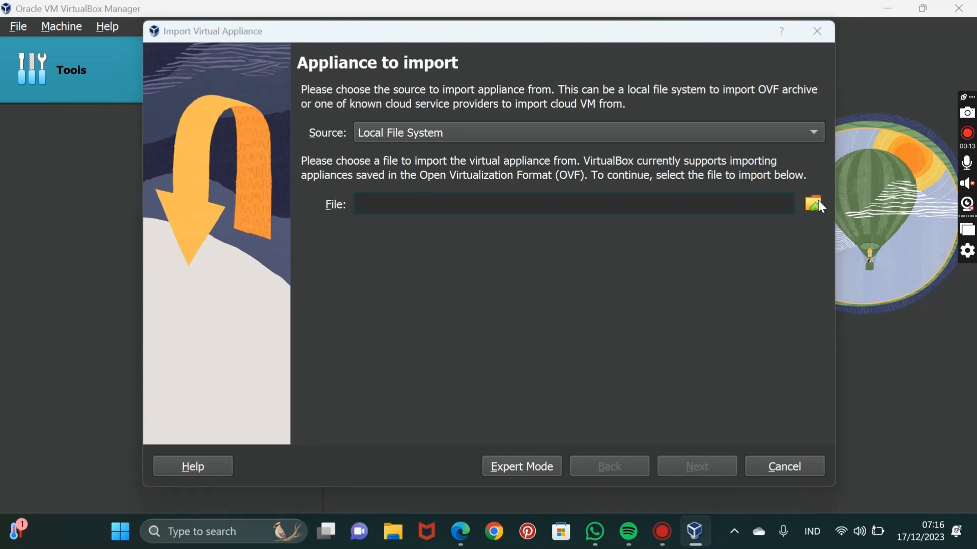
{"action": "scroll", "coordinate": [223, 295], "scroll_direction": "down", "scroll_amount": 5}
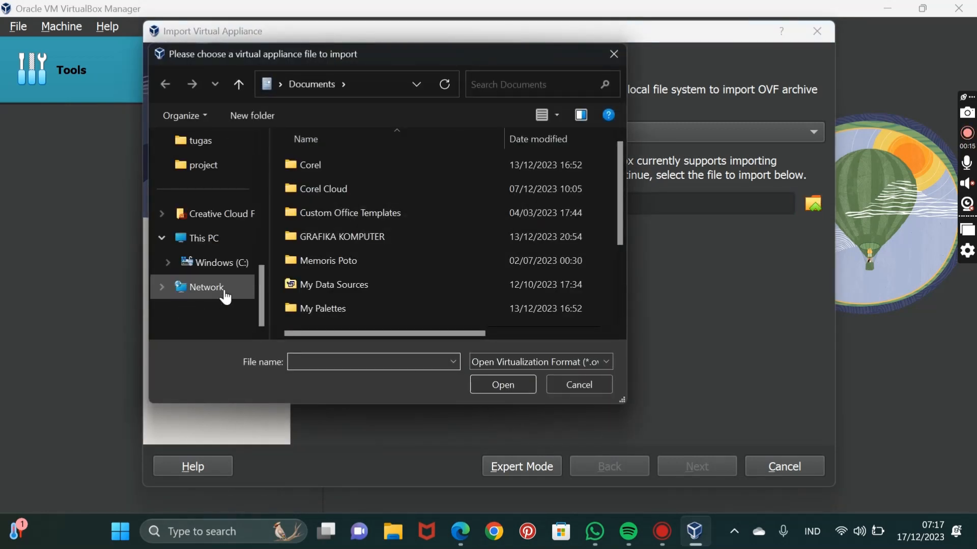
{"action": "left_click", "coordinate": [218, 262]}
{"action": "scroll", "coordinate": [415, 224], "scroll_direction": "down", "scroll_amount": 3}
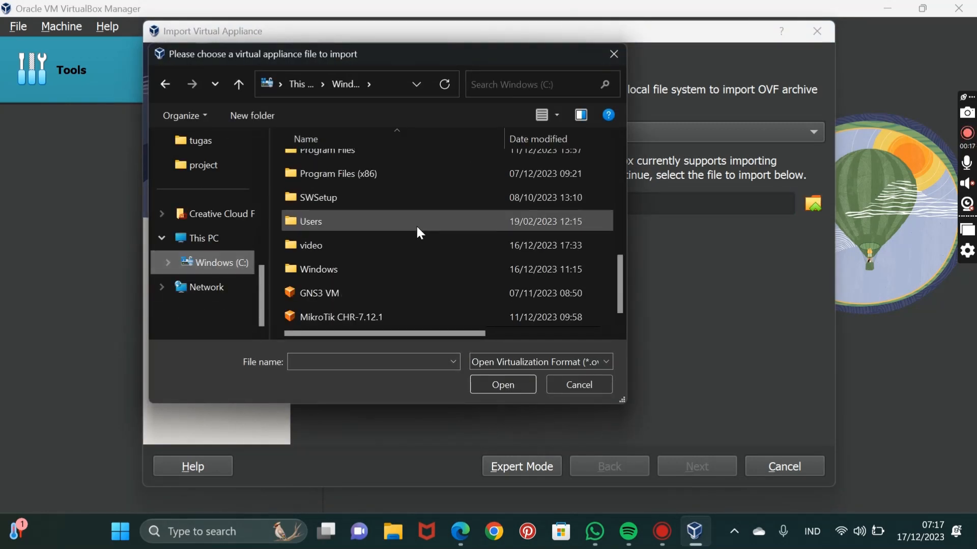
{"action": "left_click", "coordinate": [370, 294]}
{"action": "left_click", "coordinate": [494, 388]}
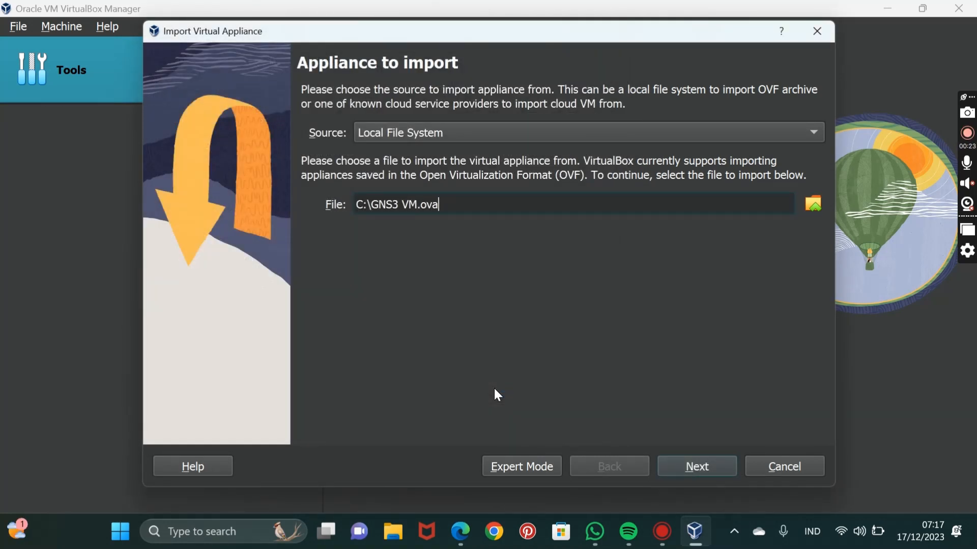
{"action": "left_click", "coordinate": [691, 467]}
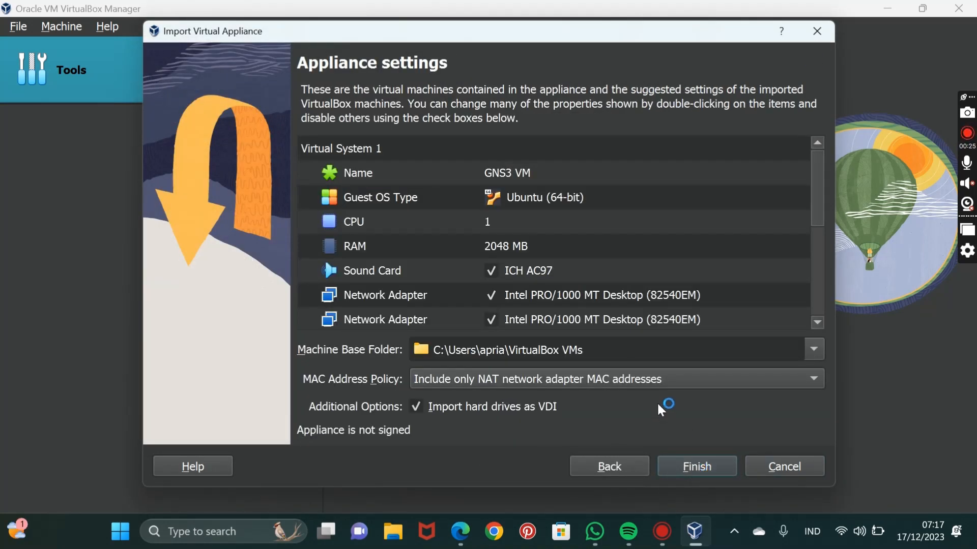
{"action": "left_click", "coordinate": [691, 466]}
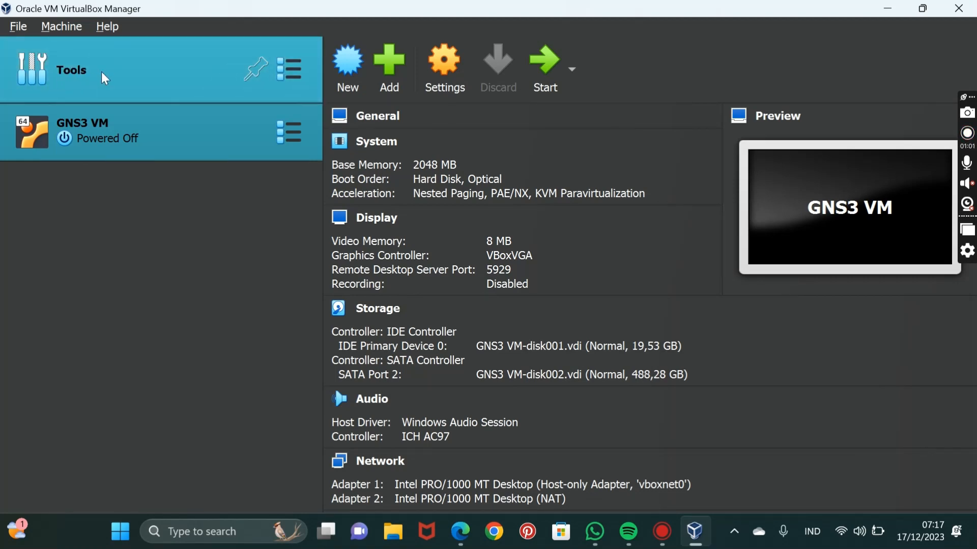
Start another appliance import using the MikroTik CHR-7.12.1 file from the C: drive and proceed to its appliance settings.
{"action": "left_click", "coordinate": [125, 75]}
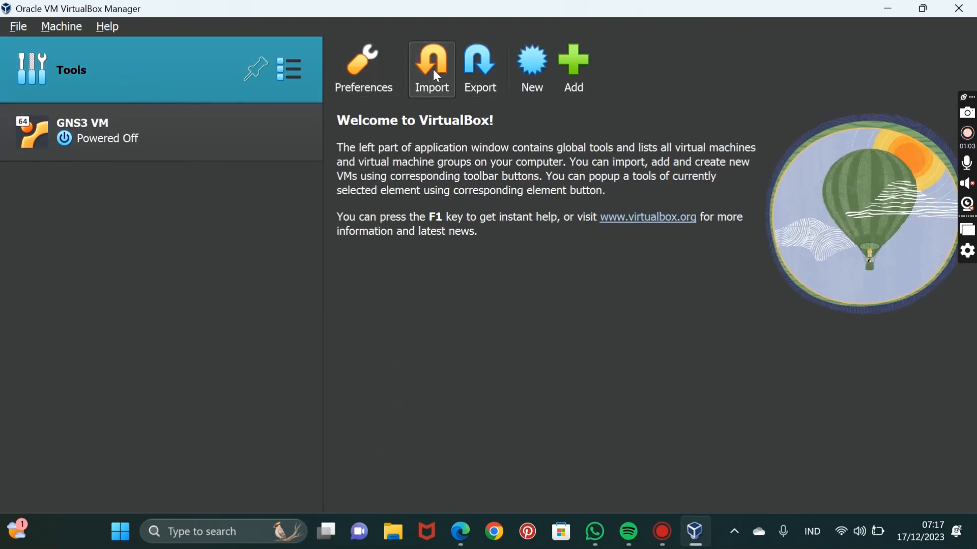
{"action": "left_click", "coordinate": [436, 76]}
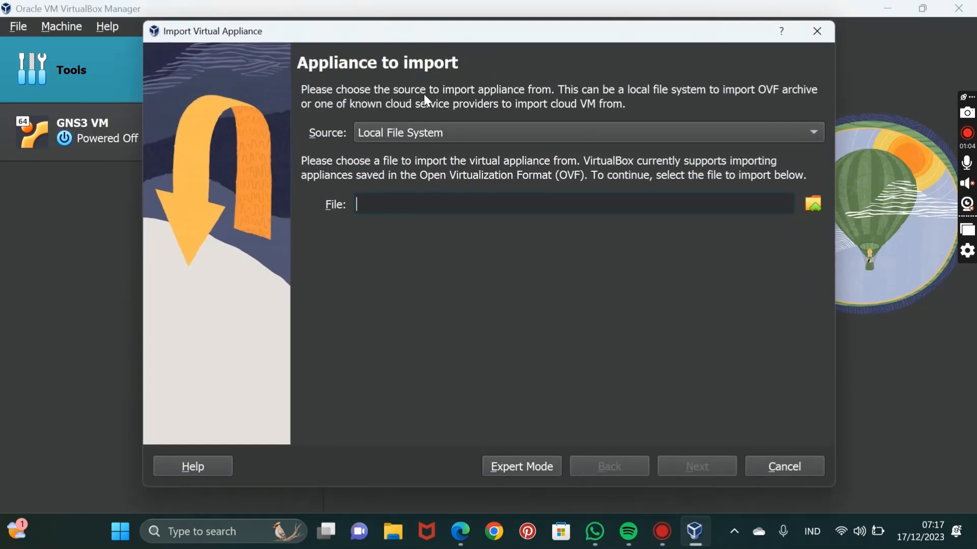
{"action": "left_click", "coordinate": [813, 204]}
{"action": "scroll", "coordinate": [213, 259], "scroll_direction": "down", "scroll_amount": 5}
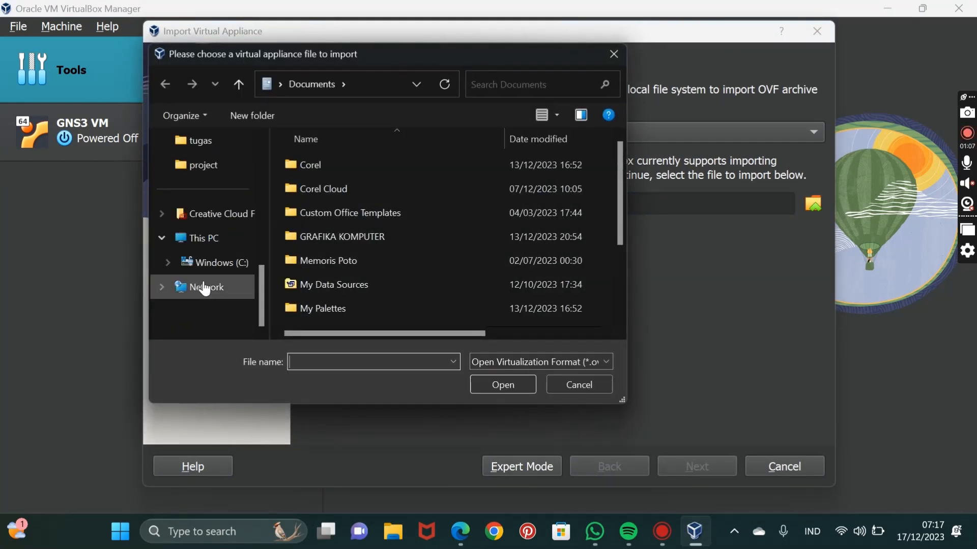
{"action": "left_click", "coordinate": [191, 263]}
{"action": "scroll", "coordinate": [506, 166], "scroll_direction": "down", "scroll_amount": 3}
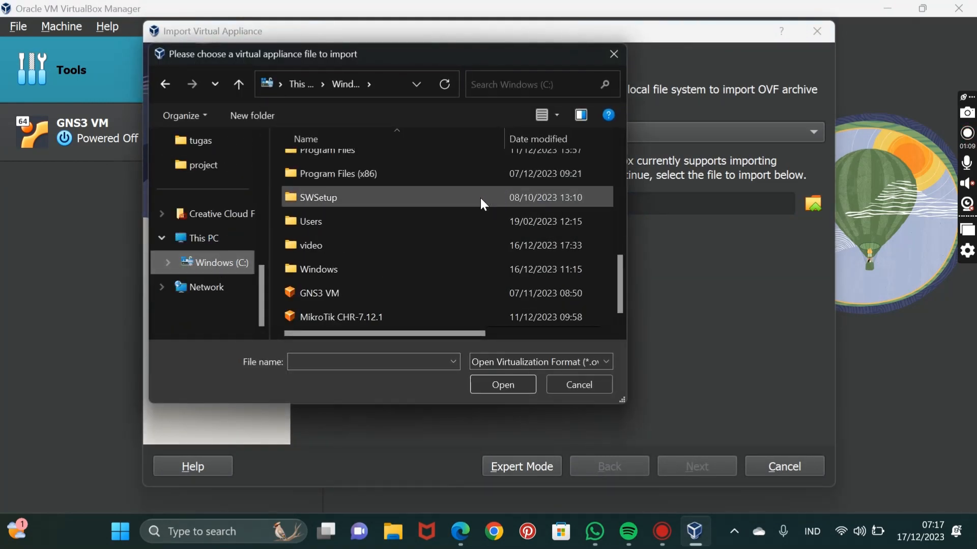
{"action": "left_click", "coordinate": [416, 315]}
{"action": "left_click", "coordinate": [499, 385]}
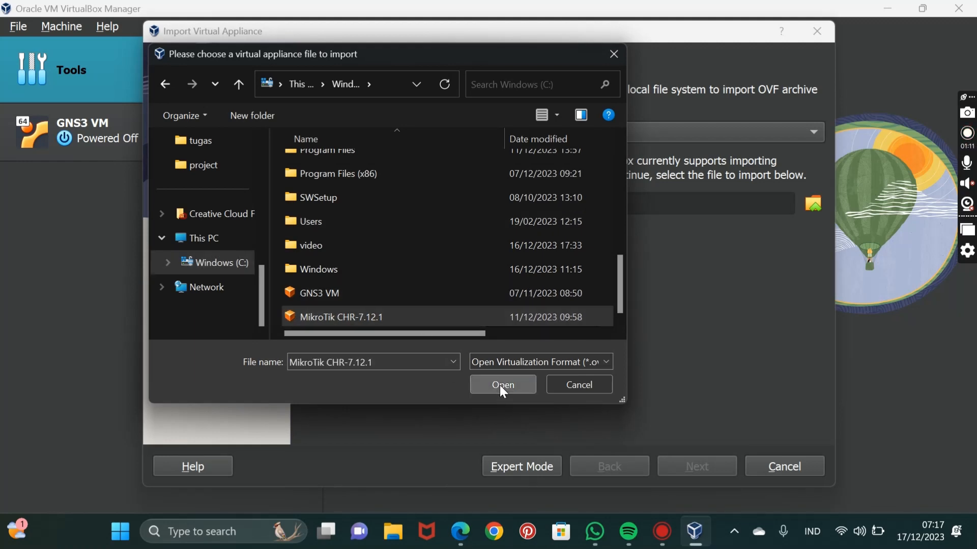
{"action": "left_click", "coordinate": [697, 467]}
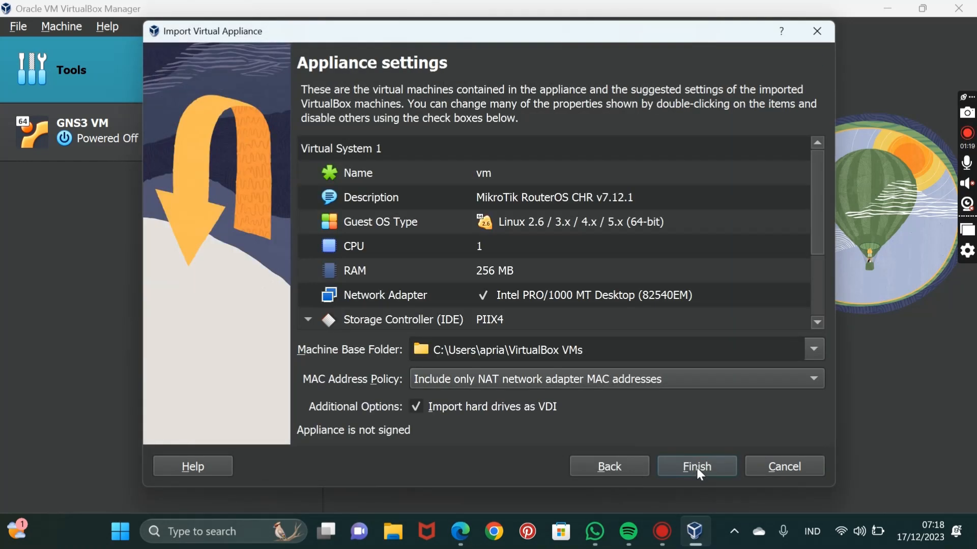
Name the MikroTik virtual machine putri1 and complete its import.
{"action": "double_click", "coordinate": [496, 171]}
{"action": "key", "text": "BackSpace"}
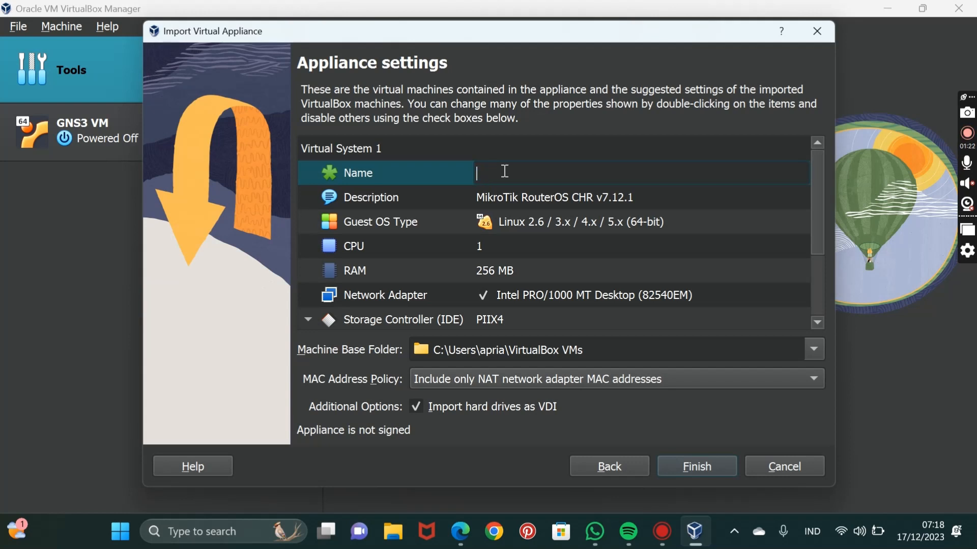
{"action": "type", "text": "putri1"}
{"action": "left_click", "coordinate": [692, 468]}
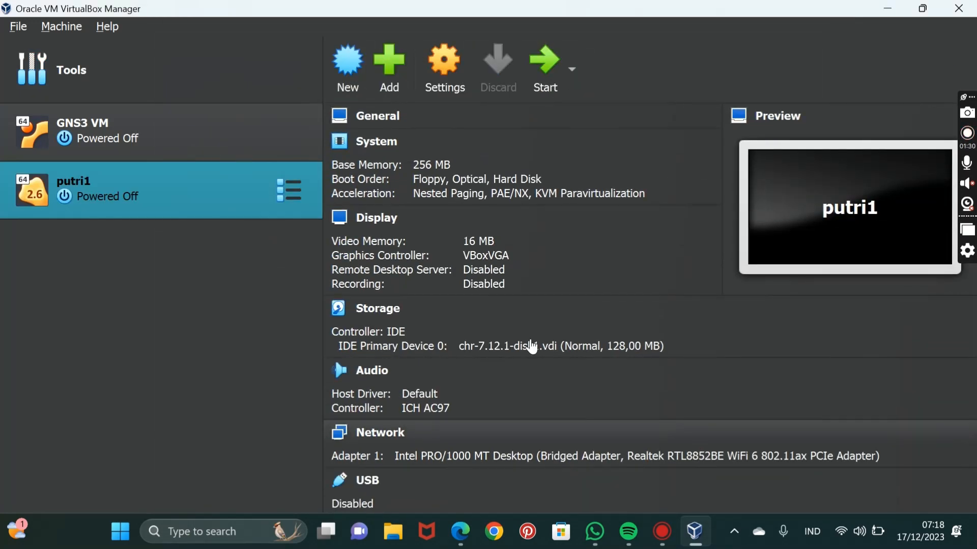
In the network settings of putri1, attach Adapter 1 to NAT.
{"action": "left_click", "coordinate": [428, 66]}
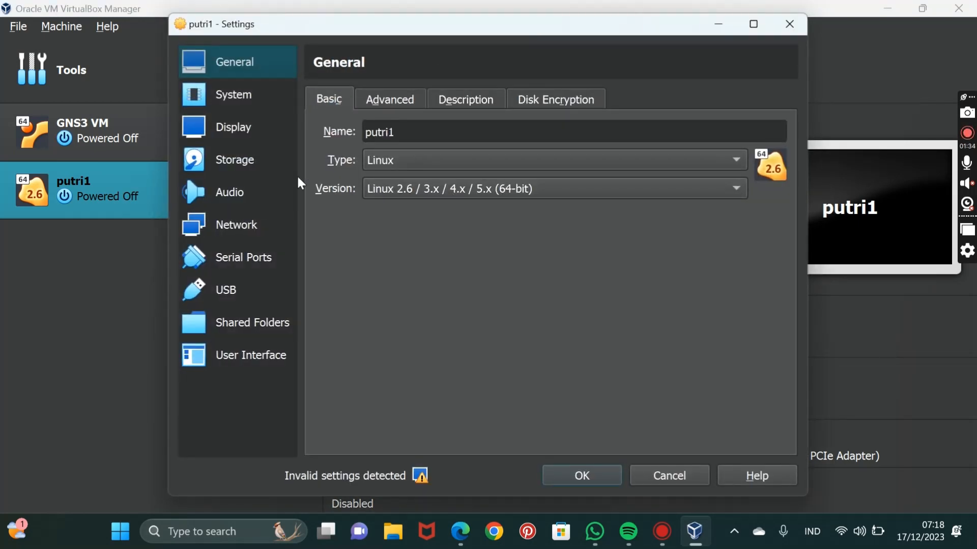
{"action": "left_click", "coordinate": [243, 219]}
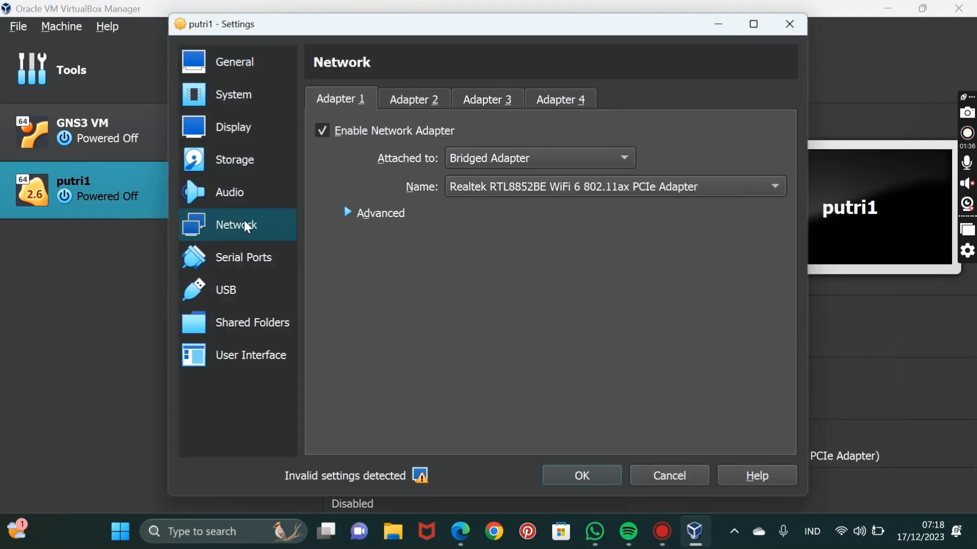
{"action": "left_click", "coordinate": [512, 157]}
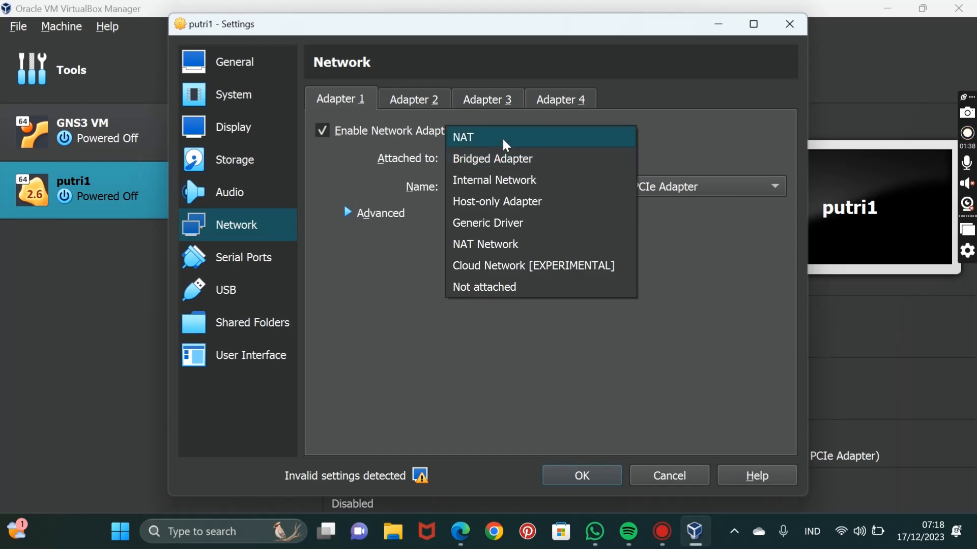
{"action": "left_click", "coordinate": [500, 135]}
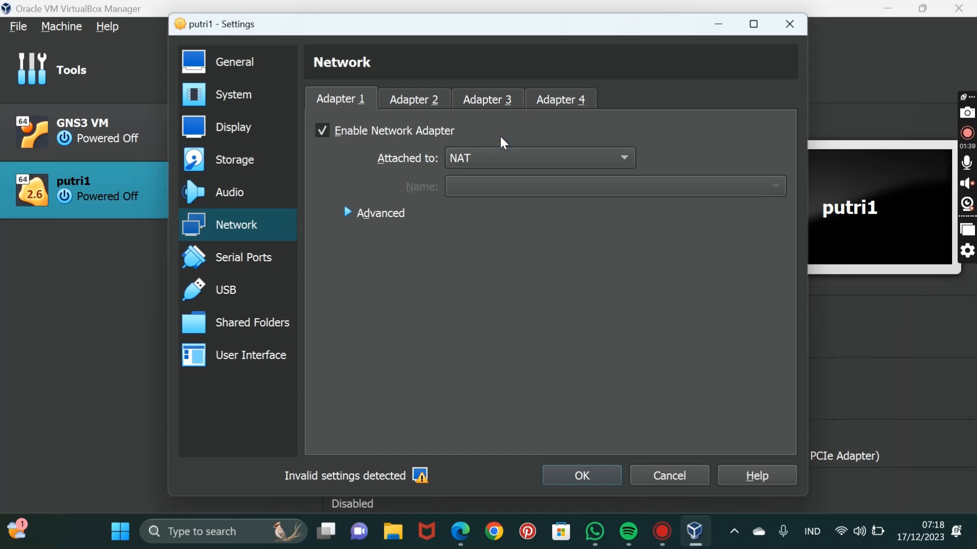
Enable network Adapter 2 of putri1 and attach it to Host-only Adapter.
{"action": "left_click", "coordinate": [425, 98]}
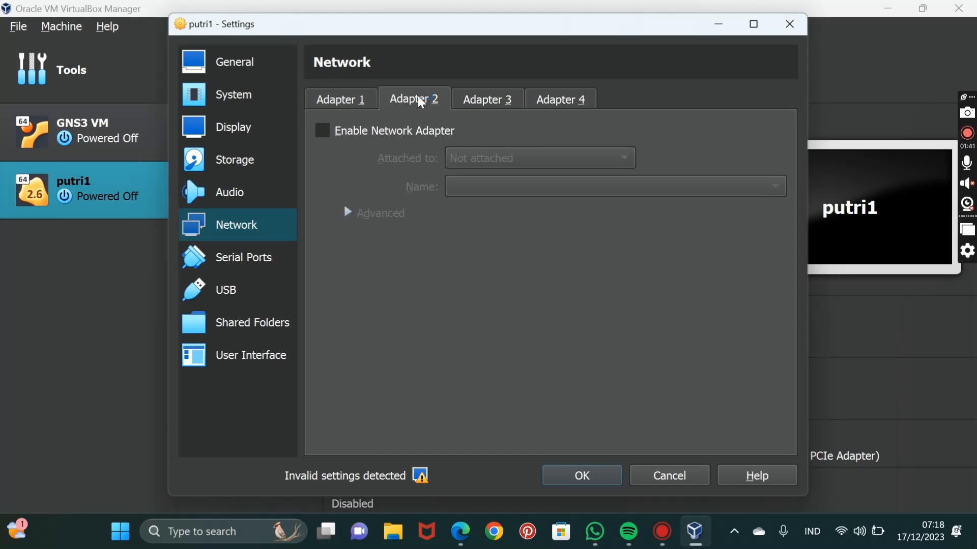
{"action": "left_click", "coordinate": [324, 132]}
{"action": "left_click", "coordinate": [471, 158]}
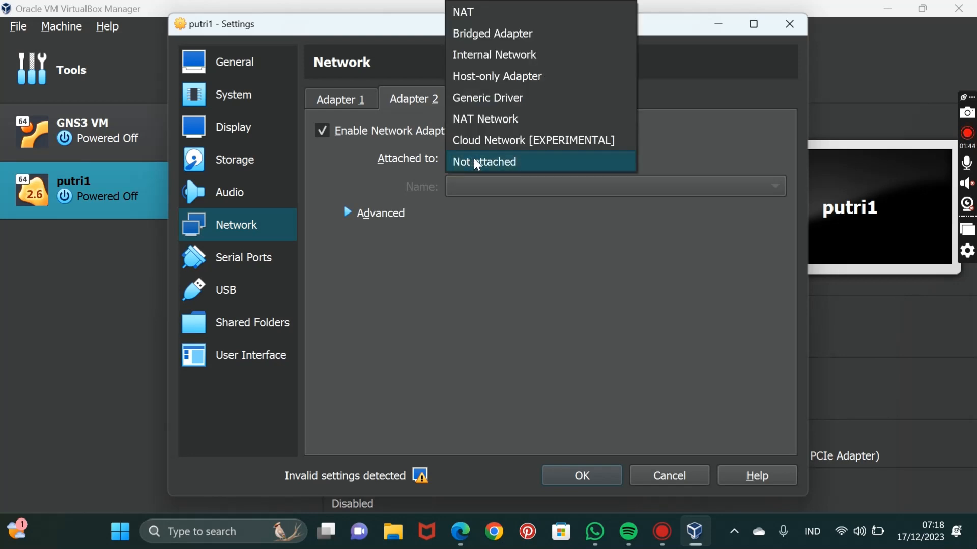
{"action": "left_click", "coordinate": [494, 79]}
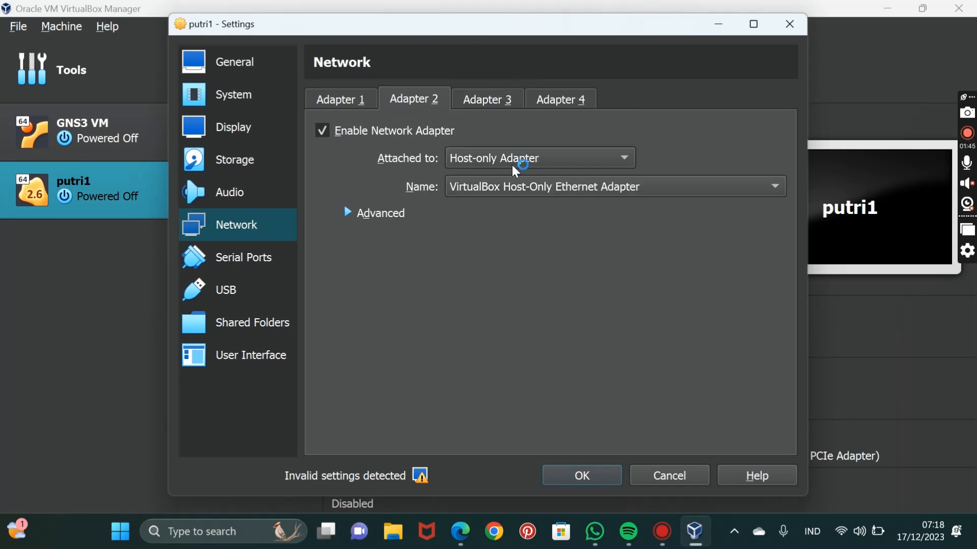
Enable network Adapter 3 of putri1 and attach it to Generic Driver with the driver name UDPTunnel.
{"action": "left_click", "coordinate": [473, 108]}
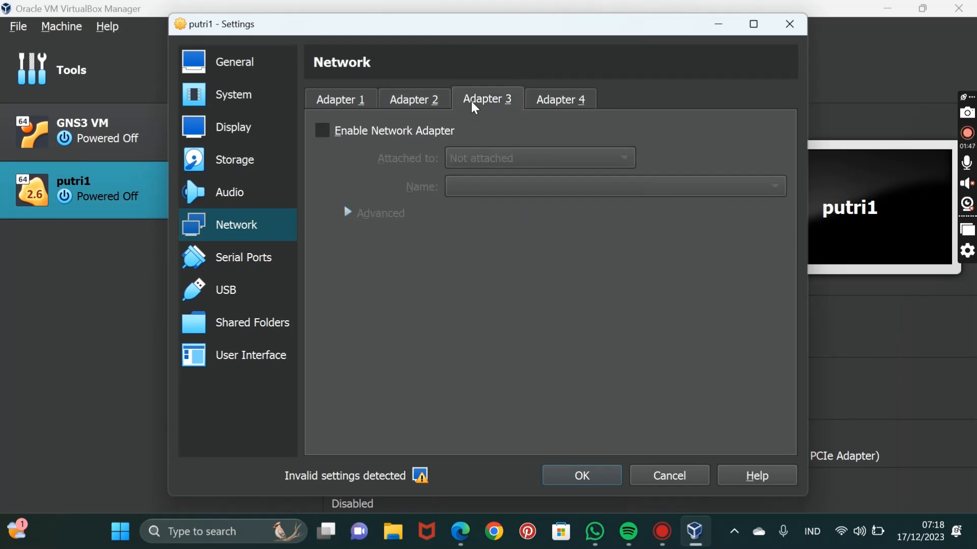
{"action": "left_click", "coordinate": [320, 131]}
{"action": "left_click", "coordinate": [464, 159]}
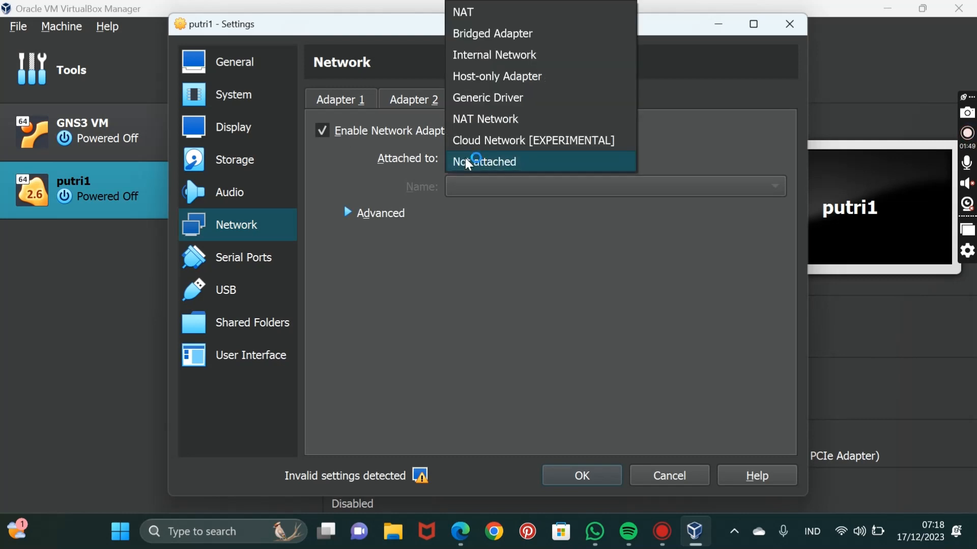
{"action": "left_click", "coordinate": [480, 97]}
{"action": "left_click", "coordinate": [483, 190]}
{"action": "type", "text": "UDPT"}
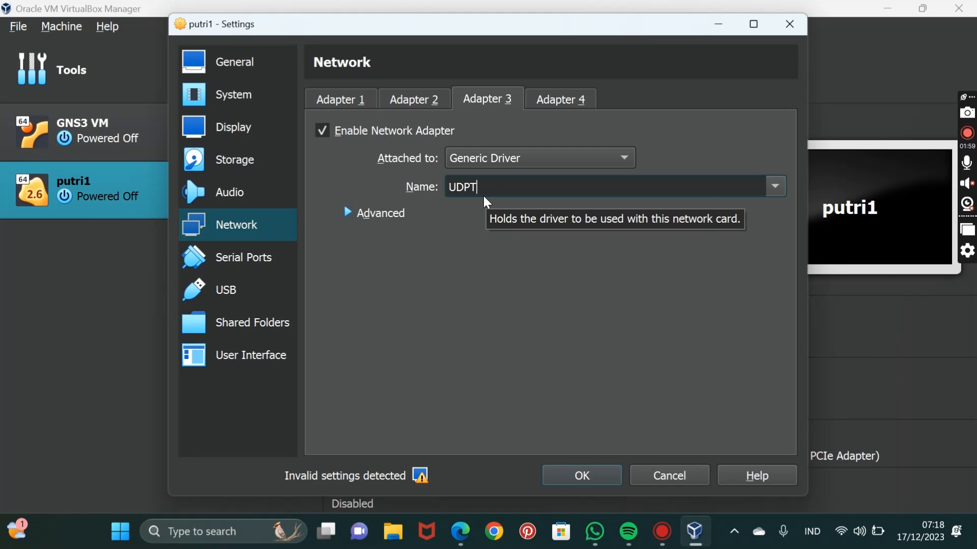
{"action": "type", "text": "unnel"}
Enable network Adapter 4 of putri1, attach it to Generic Driver with UDPTunnel, and save the machine settings.
{"action": "left_click", "coordinate": [561, 101]}
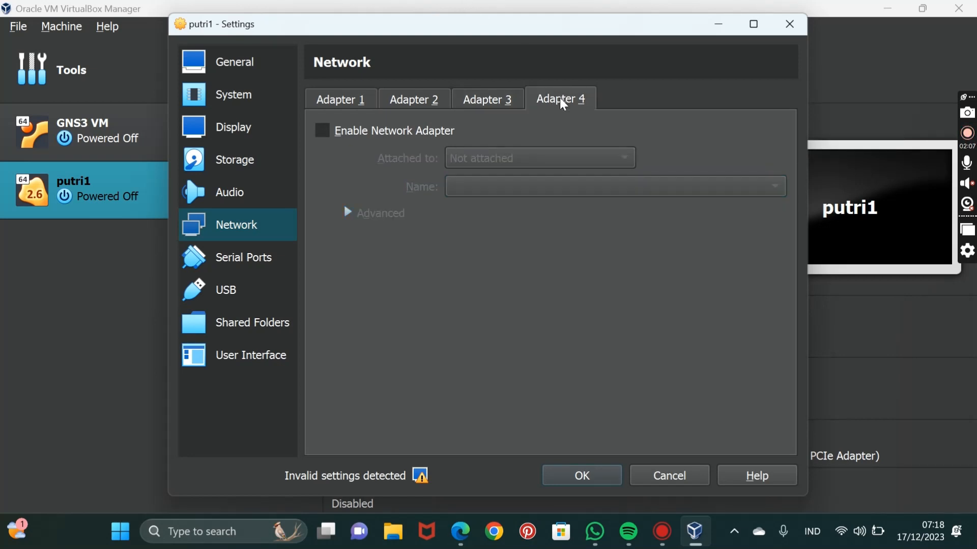
{"action": "left_click", "coordinate": [325, 127]}
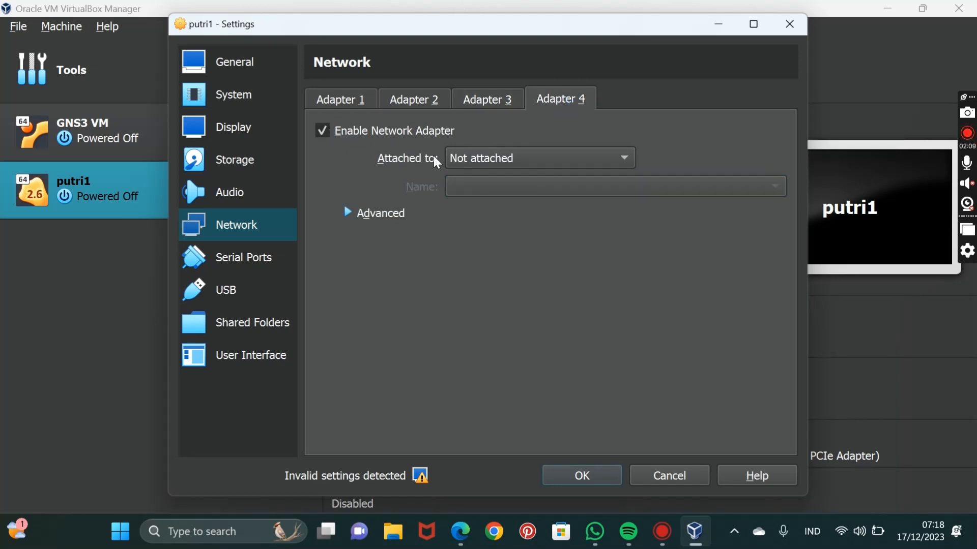
{"action": "left_click", "coordinate": [467, 158]}
{"action": "left_click", "coordinate": [487, 99]}
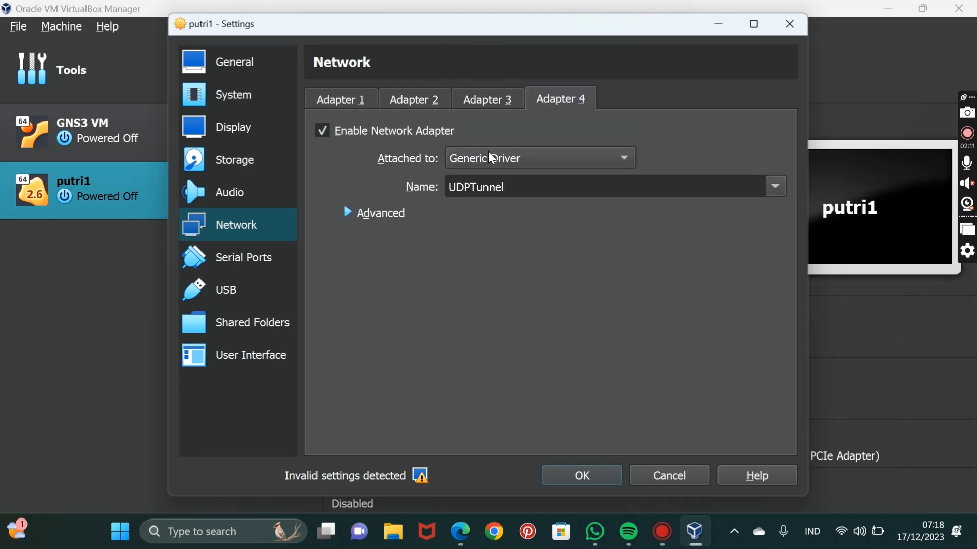
{"action": "left_click", "coordinate": [604, 468]}
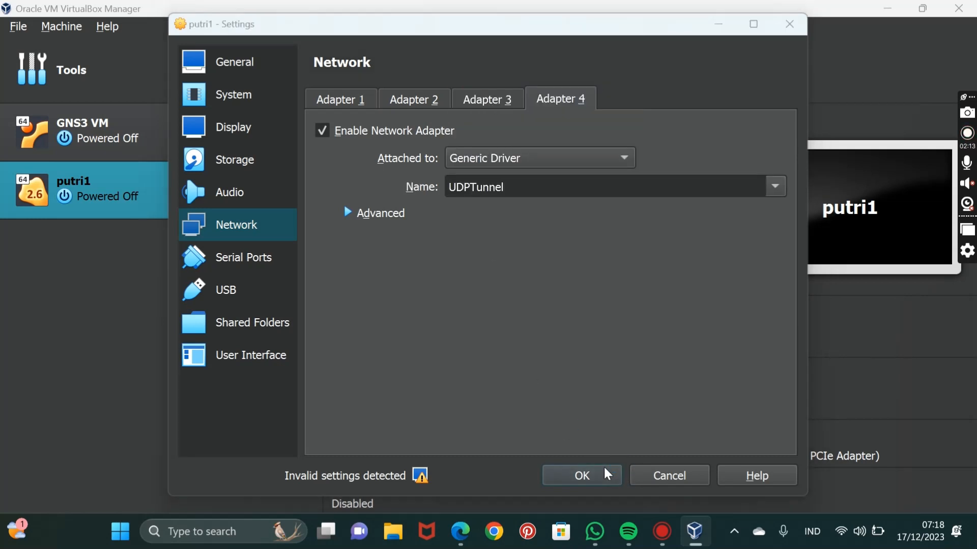
Create a full clone of the putri1 virtual machine named putri2.
{"action": "right_click", "coordinate": [241, 182]}
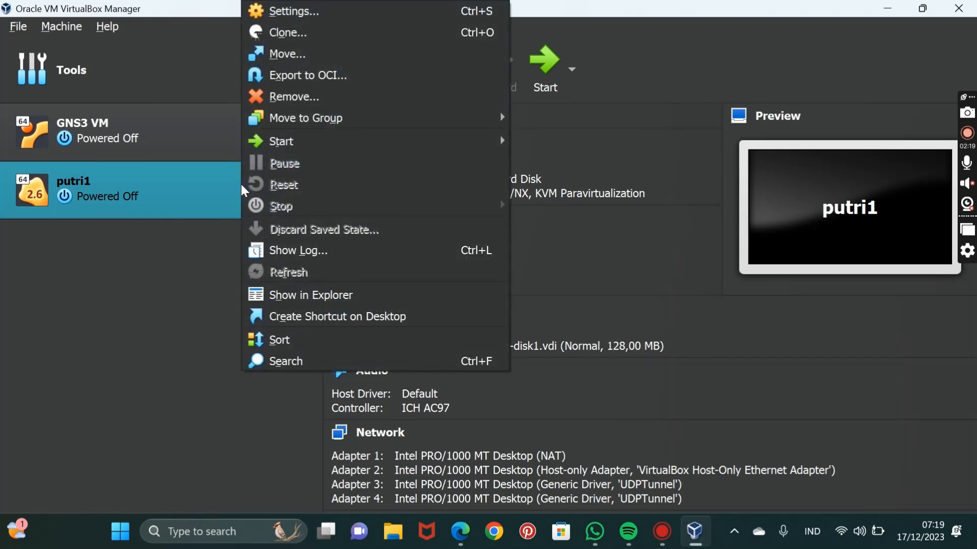
{"action": "left_click", "coordinate": [327, 39]}
{"action": "left_click", "coordinate": [543, 194]}
{"action": "key", "text": "BackSpace"}
{"action": "key", "text": "BackSpace"}
{"action": "key", "text": "BackSpace"}
{"action": "key", "text": "BackSpace"}
{"action": "key", "text": "BackSpace"}
{"action": "key", "text": "BackSpace"}
{"action": "key", "text": "BackSpace"}
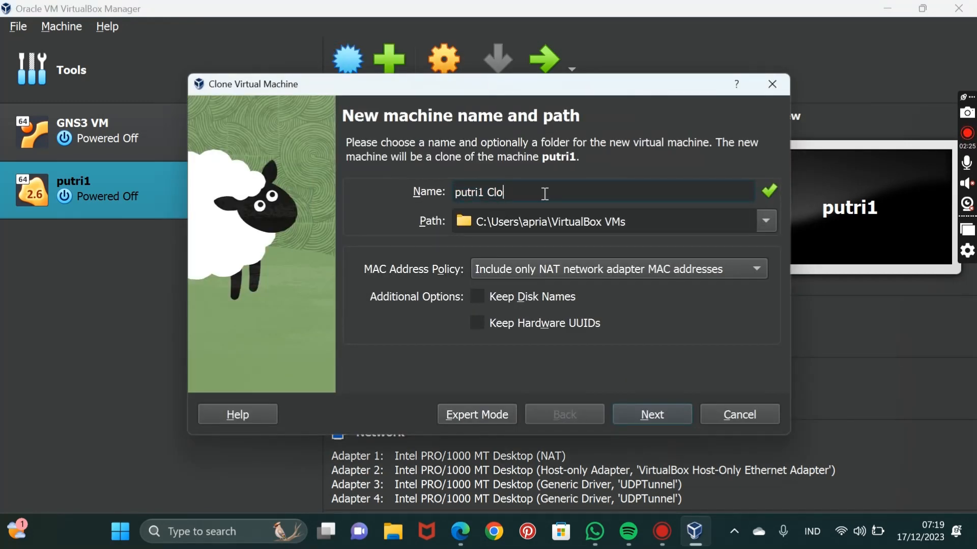
{"action": "type", "text": "2"}
{"action": "left_click", "coordinate": [646, 412]}
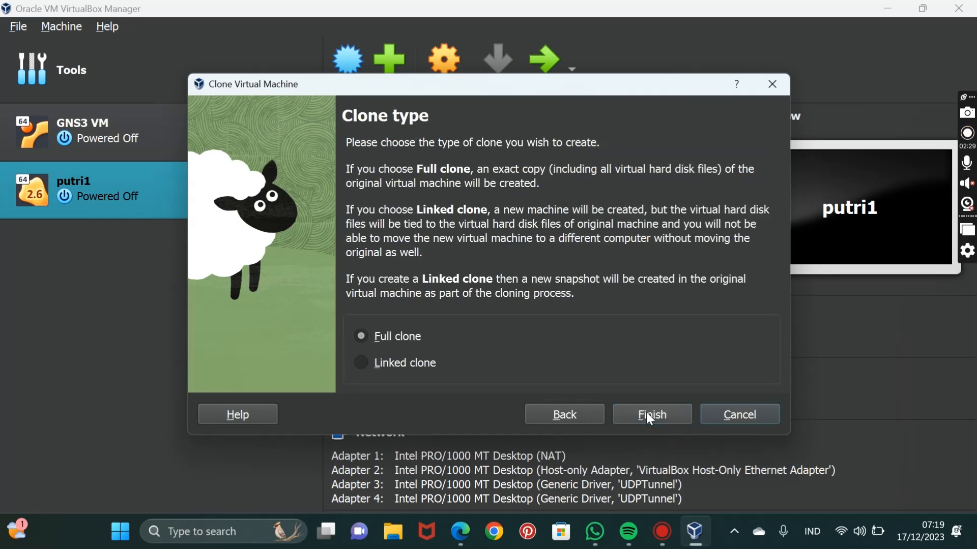
{"action": "left_click", "coordinate": [649, 415]}
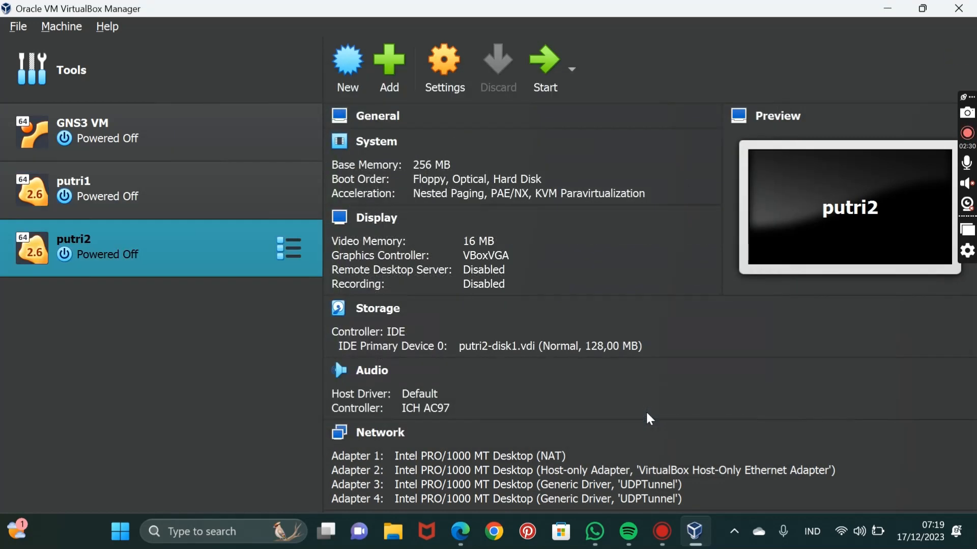
Create a full clone of the putri2 virtual machine named putri3.
{"action": "right_click", "coordinate": [185, 254]}
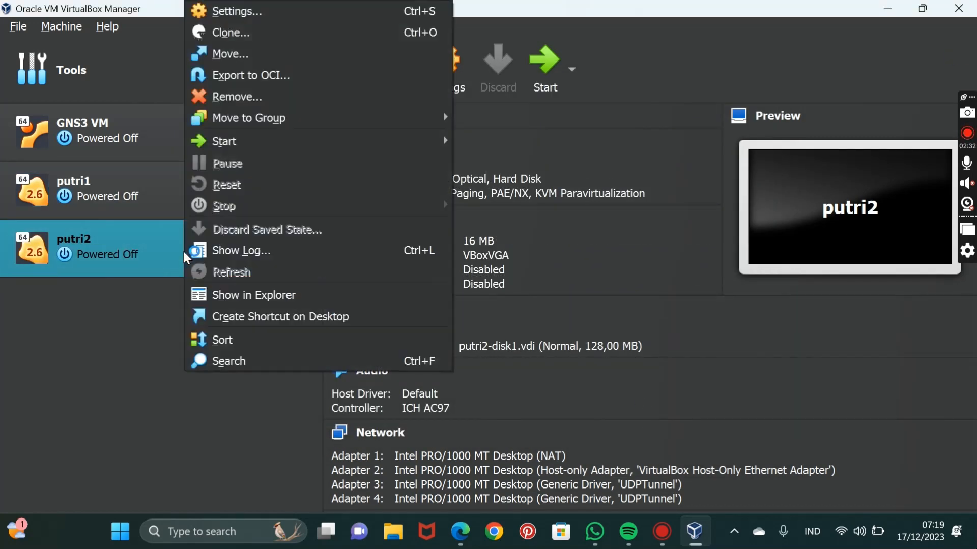
{"action": "left_click", "coordinate": [258, 33]}
{"action": "left_click", "coordinate": [550, 181]}
{"action": "key", "text": "BackSpace"}
{"action": "key", "text": "BackSpace"}
{"action": "key", "text": "BackSpace"}
{"action": "key", "text": "BackSpace"}
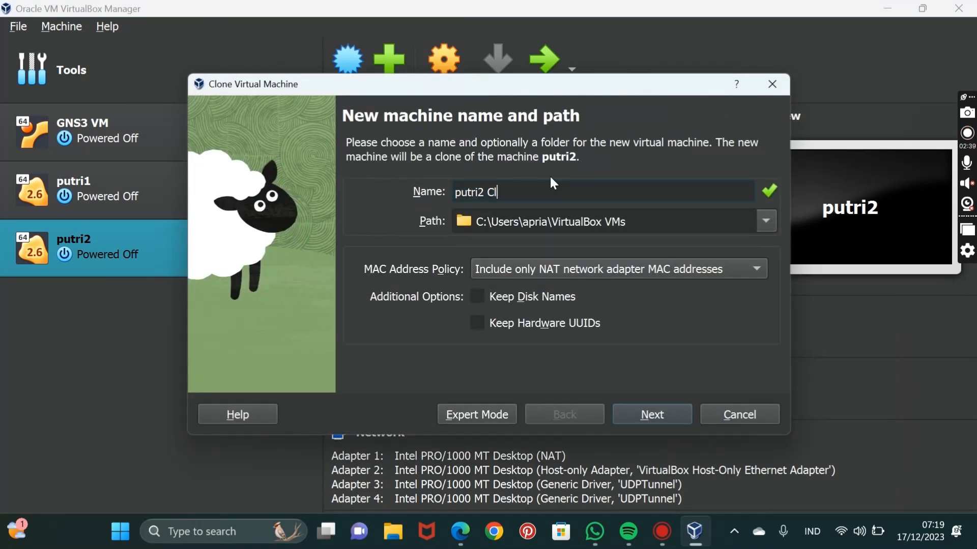
{"action": "key", "text": "BackSpace"}
{"action": "key", "text": "BackSpace"}
{"action": "key", "text": "BackSpace"}
{"action": "type", "text": "3"}
{"action": "left_click", "coordinate": [649, 415]}
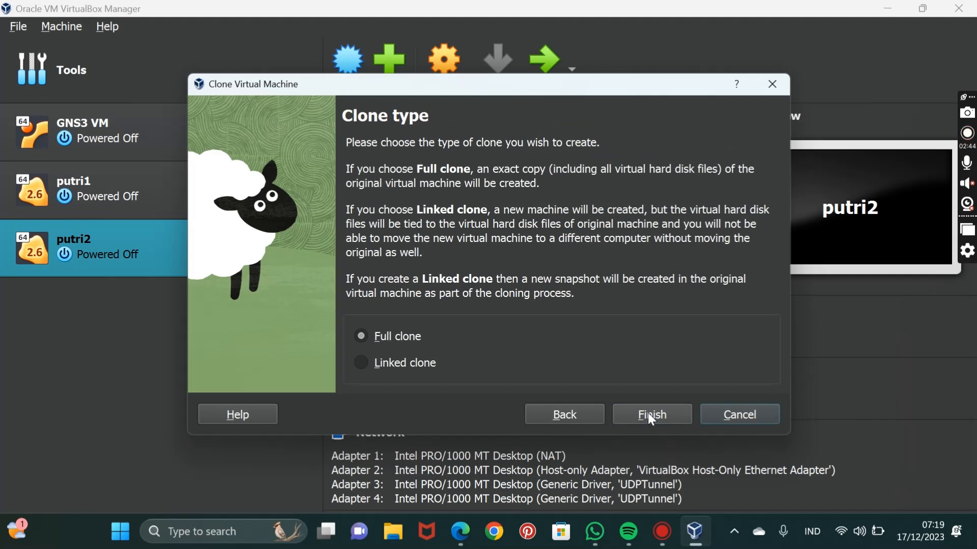
{"action": "left_click", "coordinate": [649, 413]}
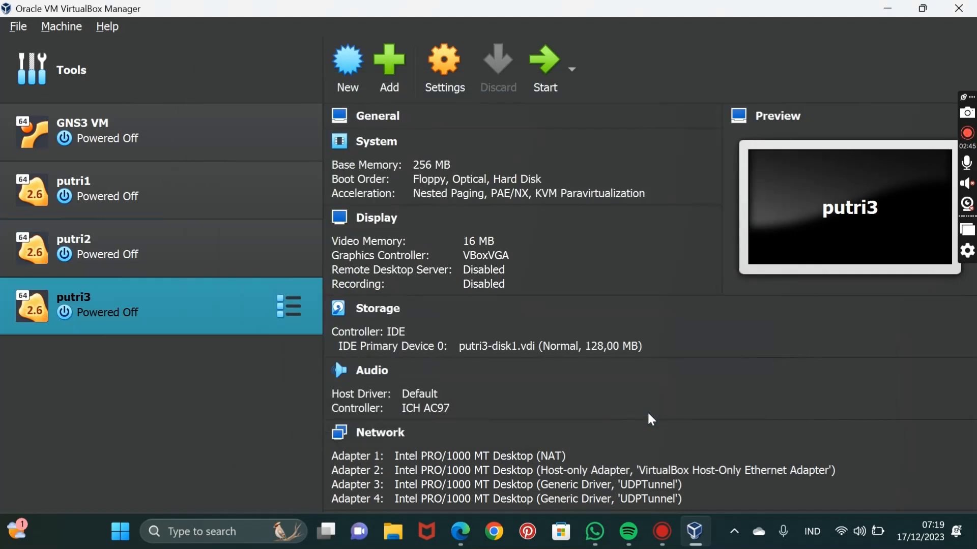
Minimize VirtualBox, launch GNS3 from the desktop, and dismiss its startup project dialog.
{"action": "left_click", "coordinate": [884, 10]}
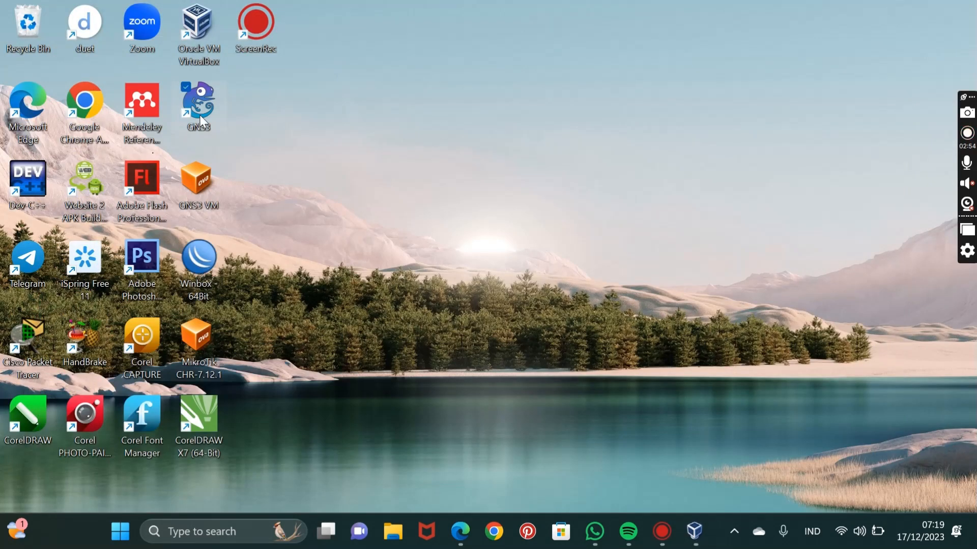
{"action": "double_click", "coordinate": [199, 107]}
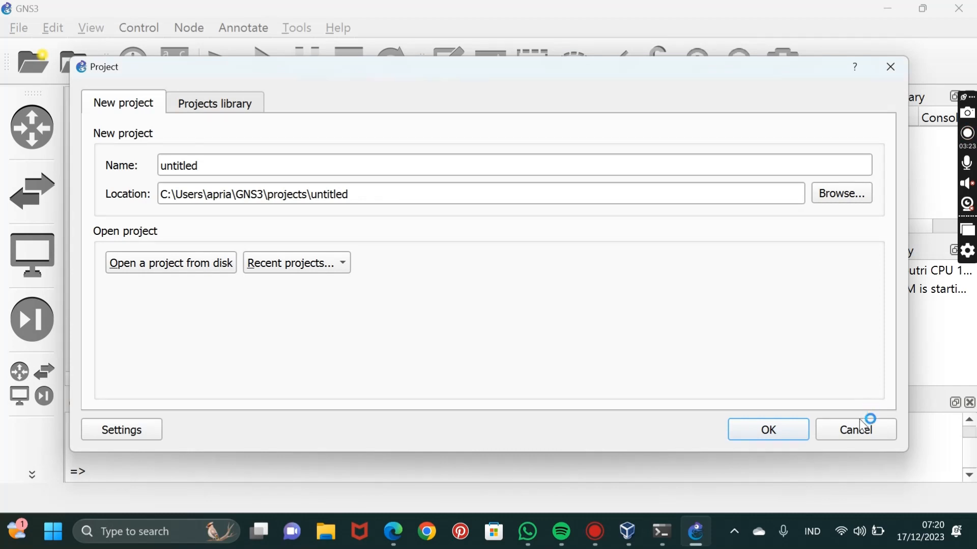
{"action": "left_click", "coordinate": [860, 430]}
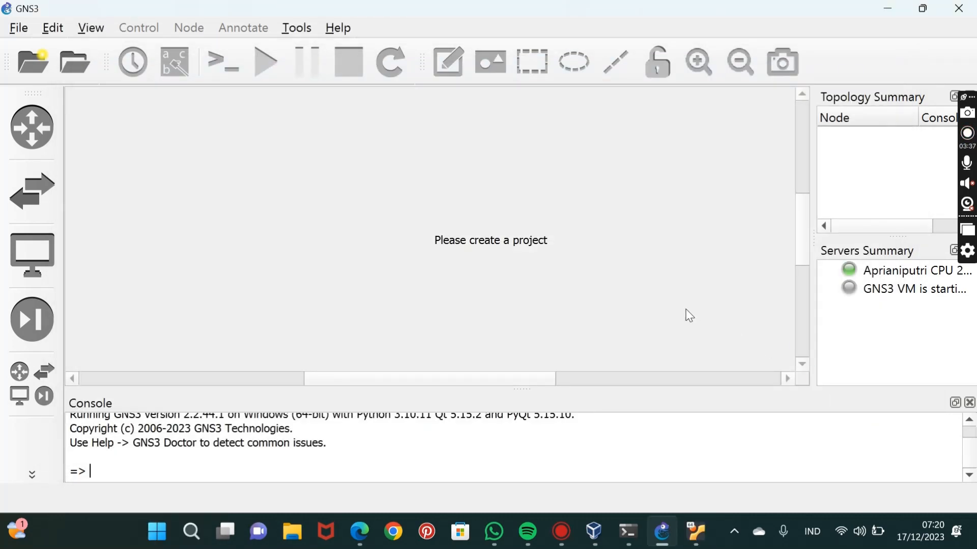
Bring up the running GNS3 VM, clear its notifications, and minimize its window once it has booted.
{"action": "left_click", "coordinate": [701, 539]}
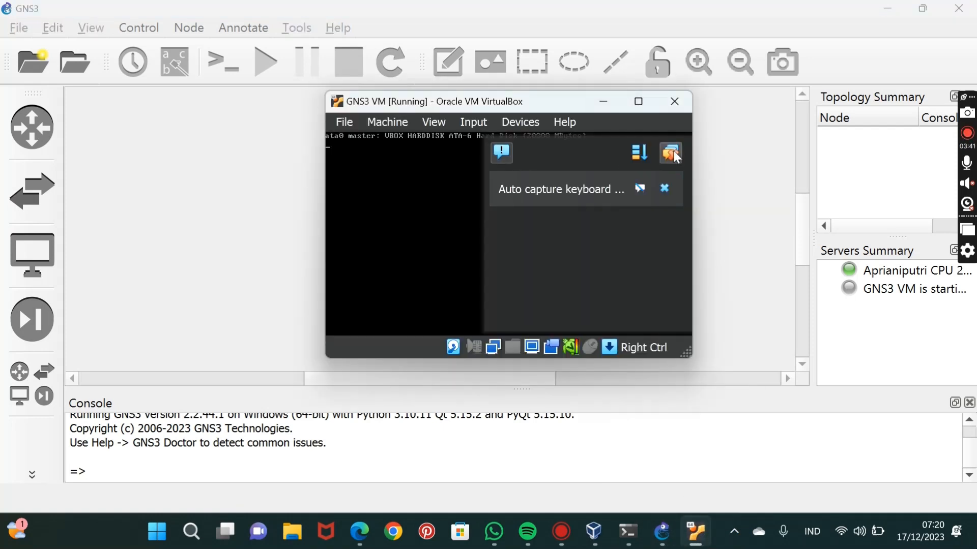
{"action": "left_click", "coordinate": [672, 153]}
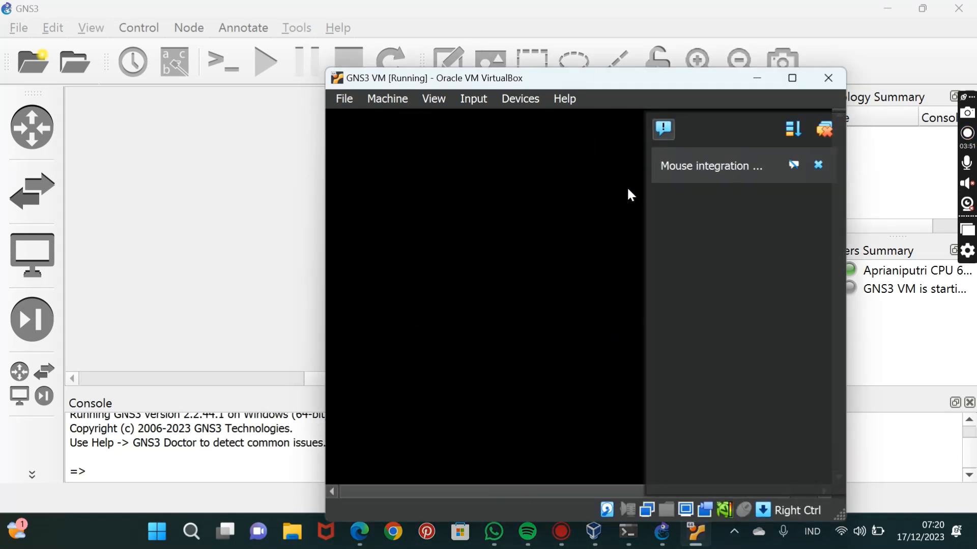
{"action": "left_click", "coordinate": [825, 130]}
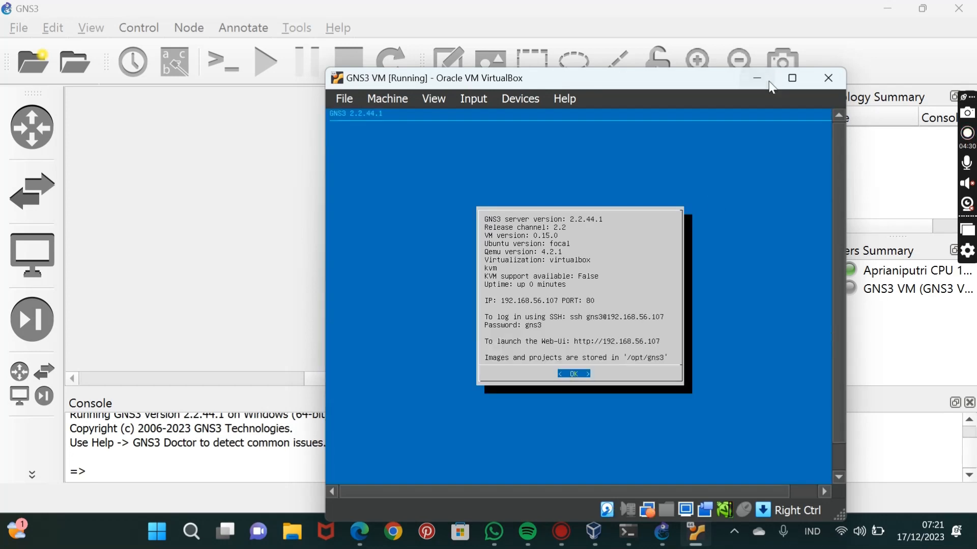
{"action": "left_click", "coordinate": [757, 79]}
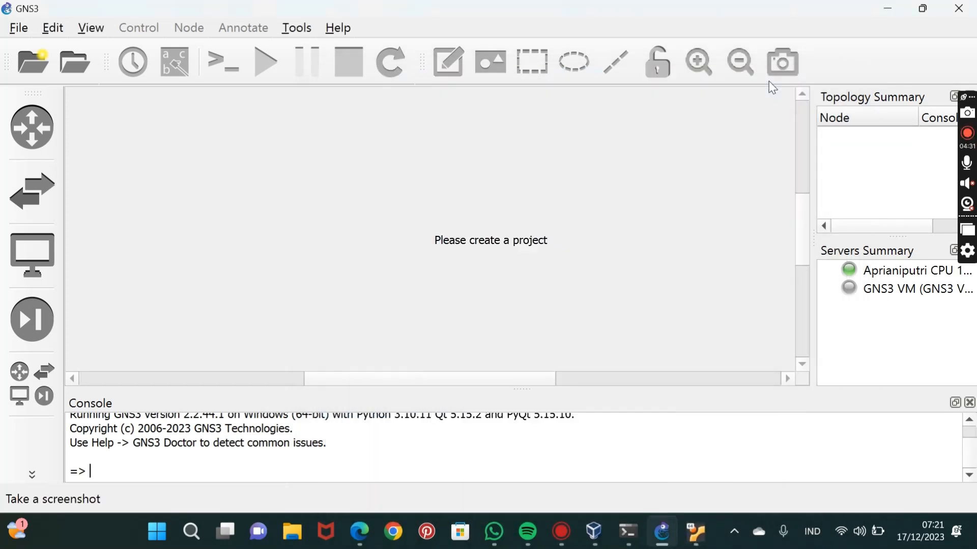
Create a blank GNS3 project named coba and turn on Snap to grid.
{"action": "left_click", "coordinate": [20, 57]}
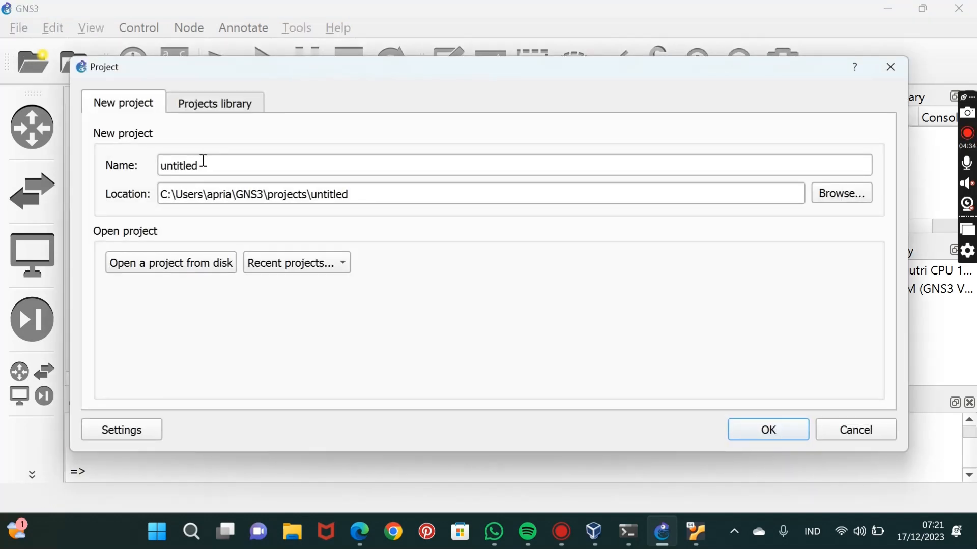
{"action": "left_click", "coordinate": [222, 158]}
{"action": "key", "text": "BackSpace"}
{"action": "key", "text": "BackSpace"}
{"action": "key", "text": "BackSpace"}
{"action": "key", "text": "BackSpace"}
{"action": "key", "text": "BackSpace"}
{"action": "key", "text": "BackSpace"}
{"action": "key", "text": "BackSpace"}
{"action": "key", "text": "BackSpace"}
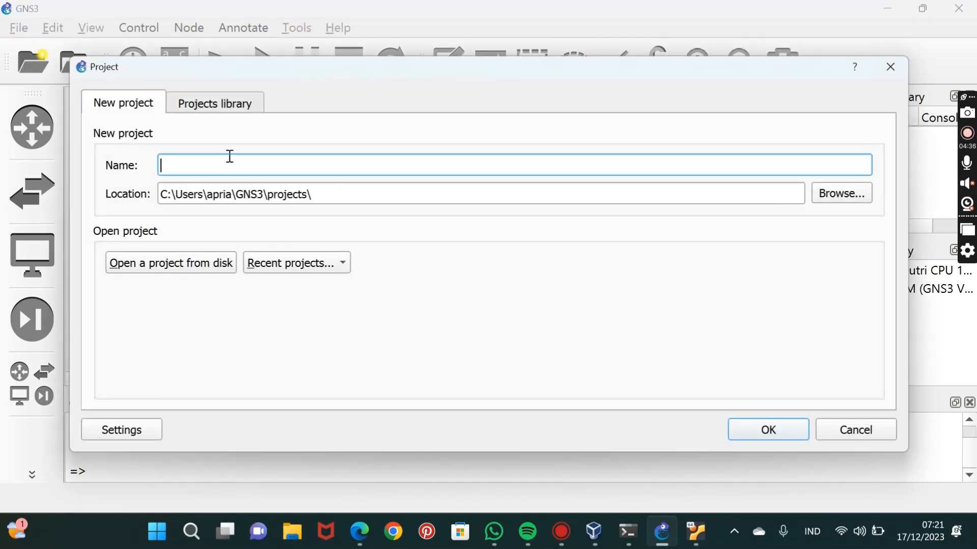
{"action": "type", "text": "coba"}
{"action": "left_click", "coordinate": [762, 433]}
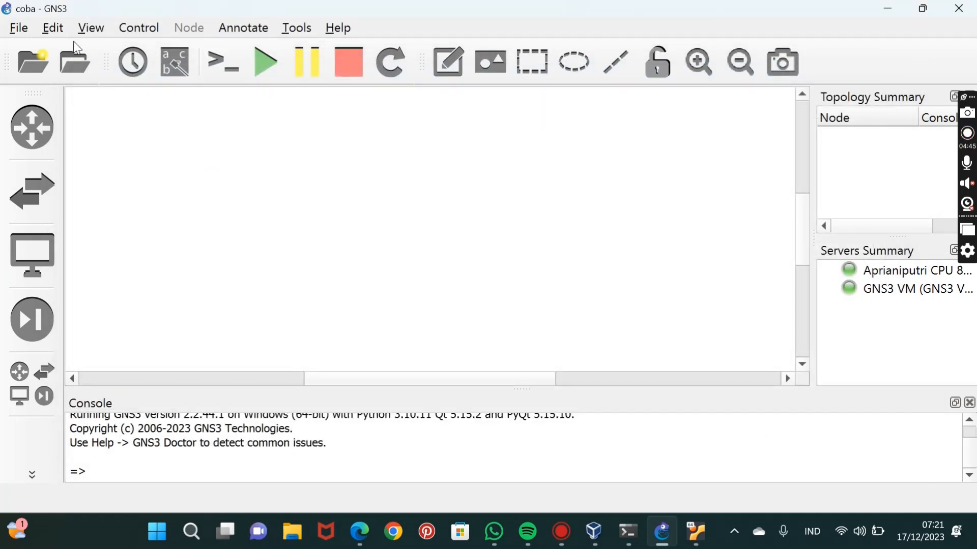
{"action": "left_click", "coordinate": [87, 34]}
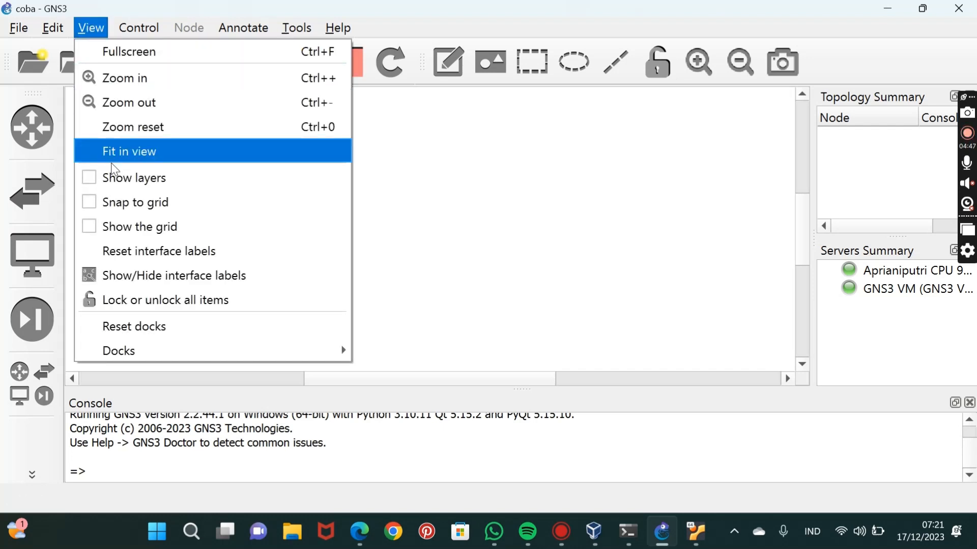
{"action": "left_click", "coordinate": [93, 206]}
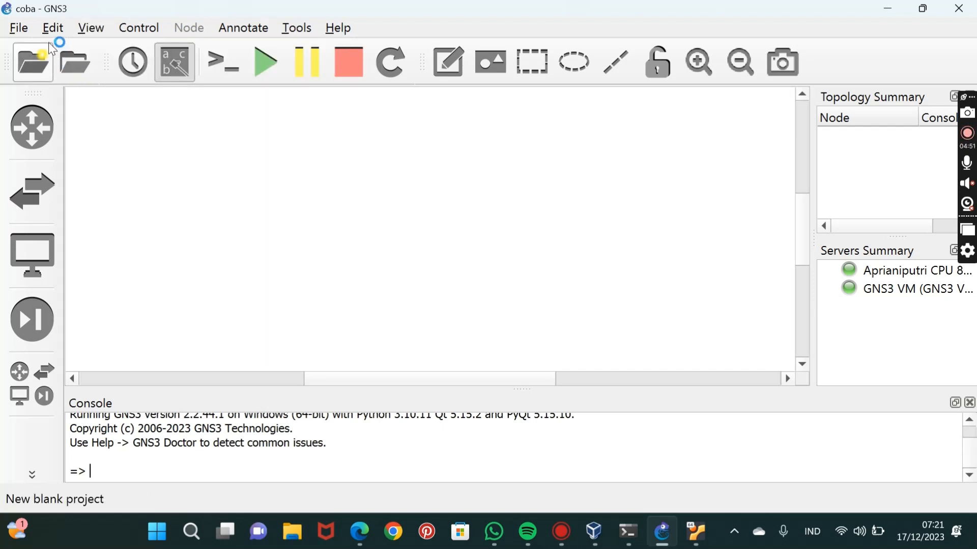
Add a VirtualBox VM template in the GNS3 preferences for putri1, running on the local computer.
{"action": "left_click", "coordinate": [53, 29]}
{"action": "left_click", "coordinate": [93, 128]}
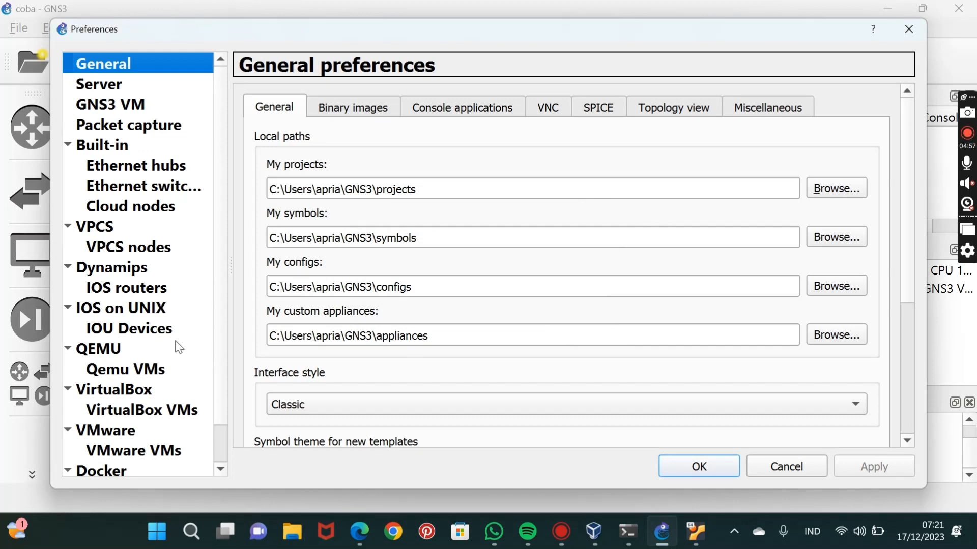
{"action": "left_click", "coordinate": [164, 411]}
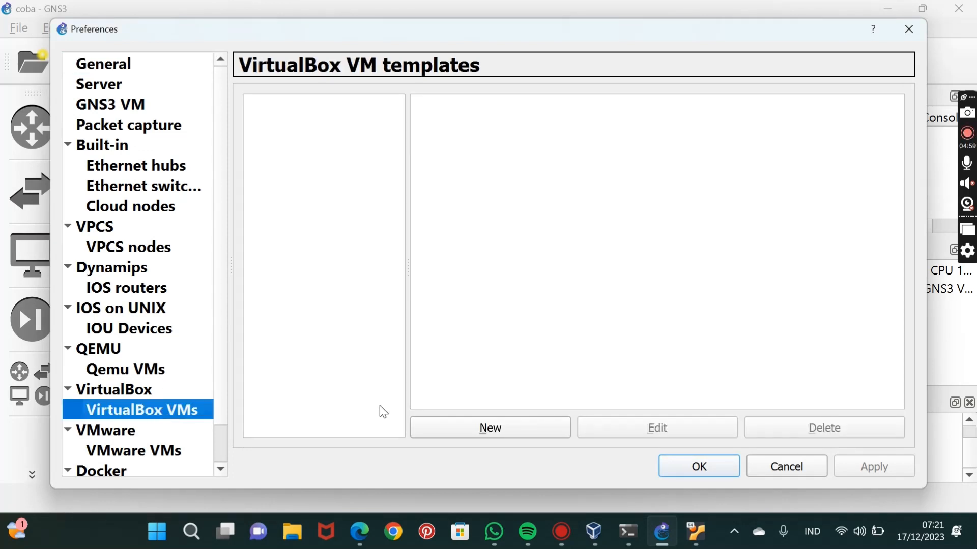
{"action": "left_click", "coordinate": [530, 431]}
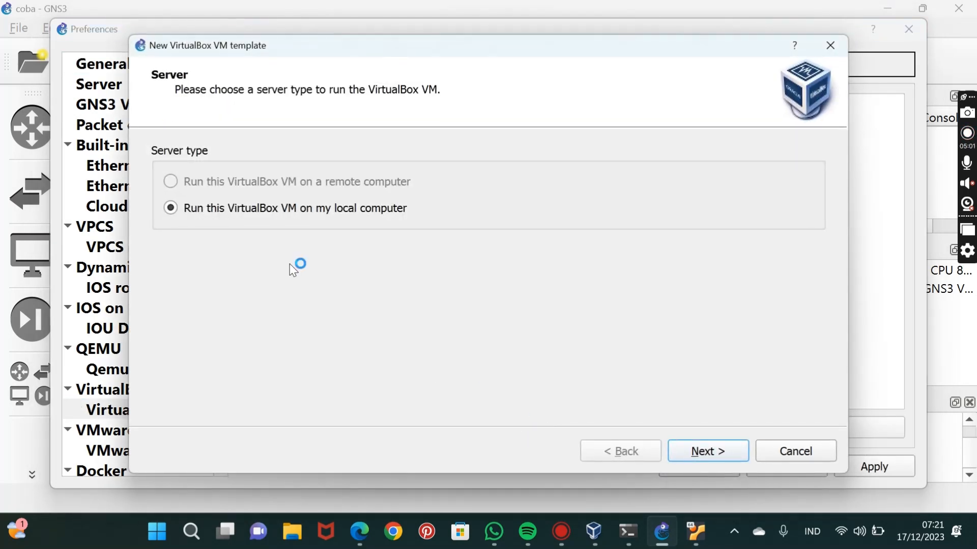
{"action": "left_click", "coordinate": [695, 454]}
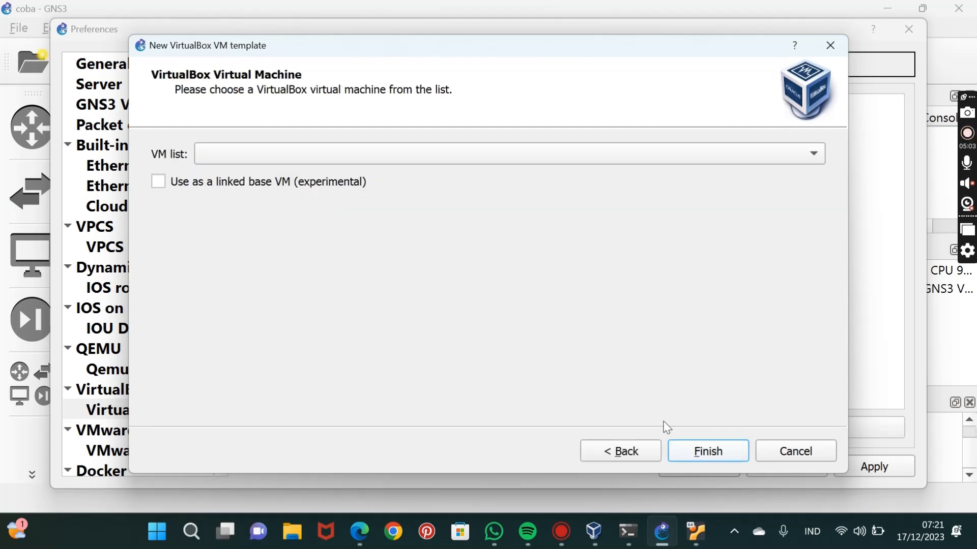
{"action": "left_click", "coordinate": [269, 155]}
{"action": "left_click", "coordinate": [256, 186]}
{"action": "left_click", "coordinate": [684, 453]}
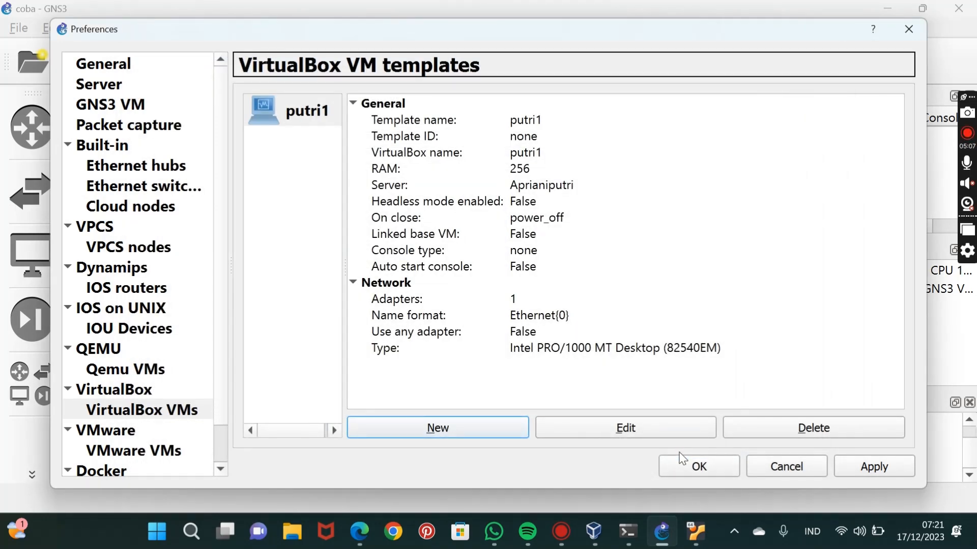
Add another VirtualBox VM template for putri2, running on the local computer.
{"action": "left_click", "coordinate": [484, 428]}
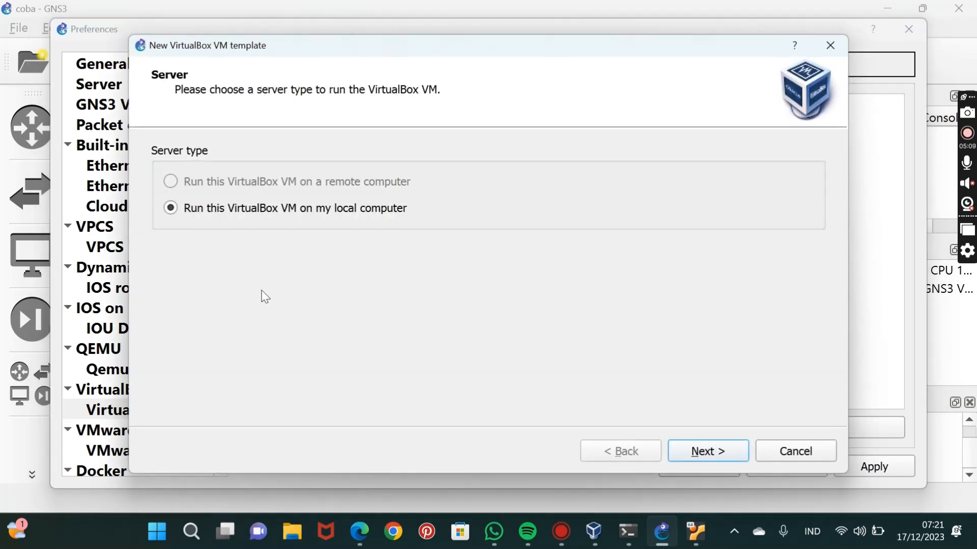
{"action": "left_click", "coordinate": [696, 449]}
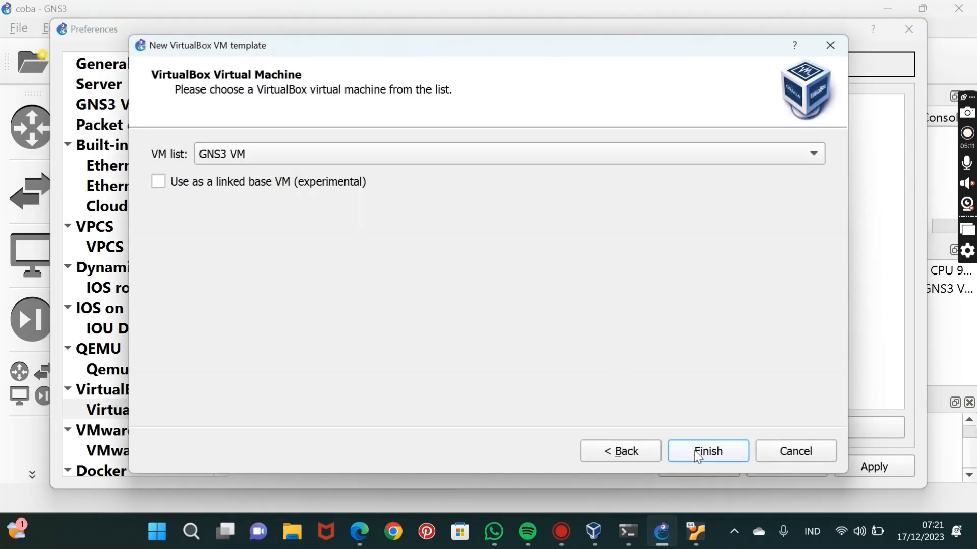
{"action": "left_click", "coordinate": [306, 153]}
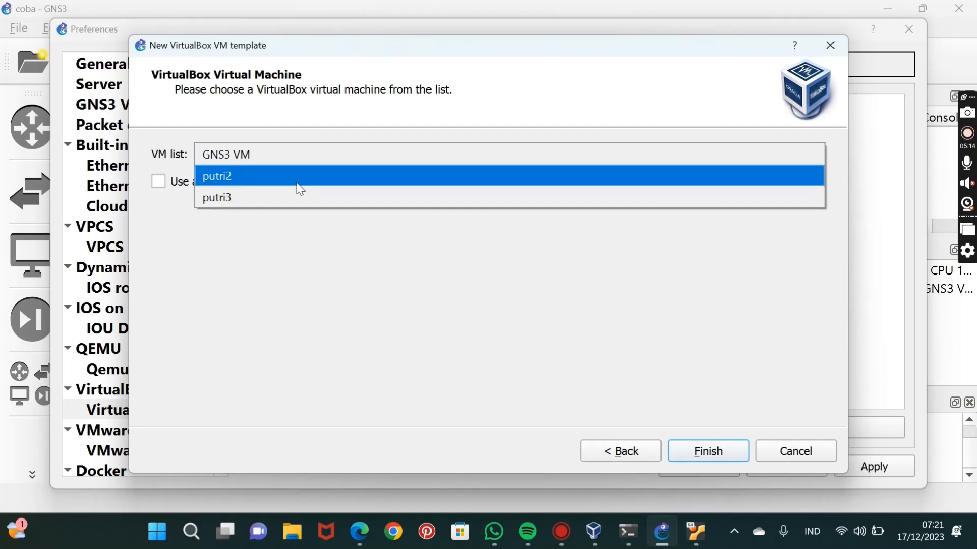
{"action": "left_click", "coordinate": [298, 178]}
{"action": "left_click", "coordinate": [698, 460]}
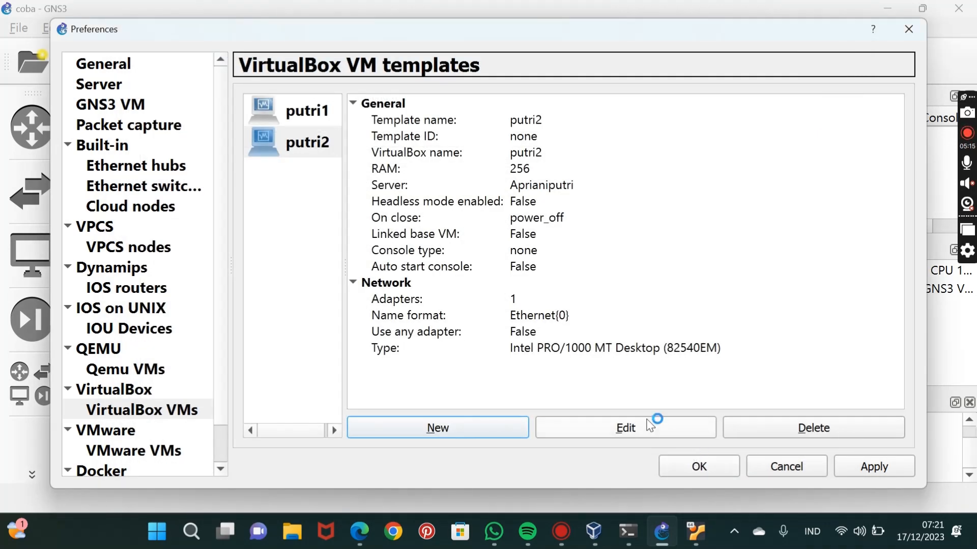
Add a third VirtualBox VM template for putri3, running on the local computer.
{"action": "left_click", "coordinate": [476, 426]}
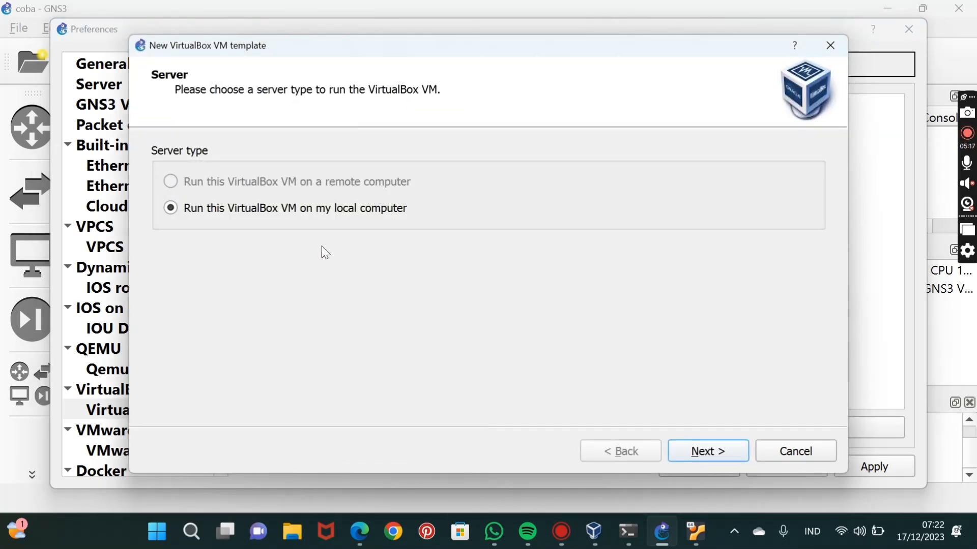
{"action": "left_click", "coordinate": [700, 452]}
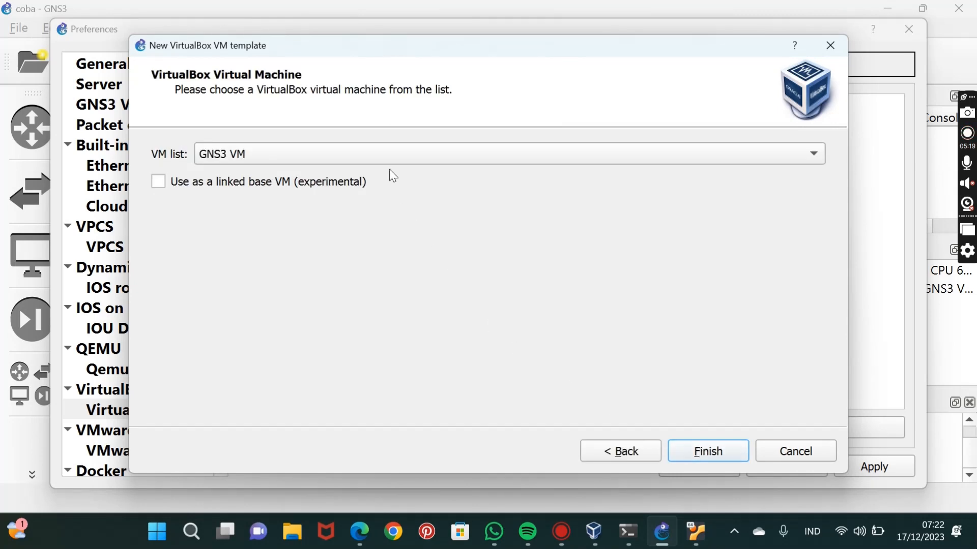
{"action": "left_click", "coordinate": [383, 157]}
{"action": "left_click", "coordinate": [369, 180]}
{"action": "left_click", "coordinate": [708, 454]}
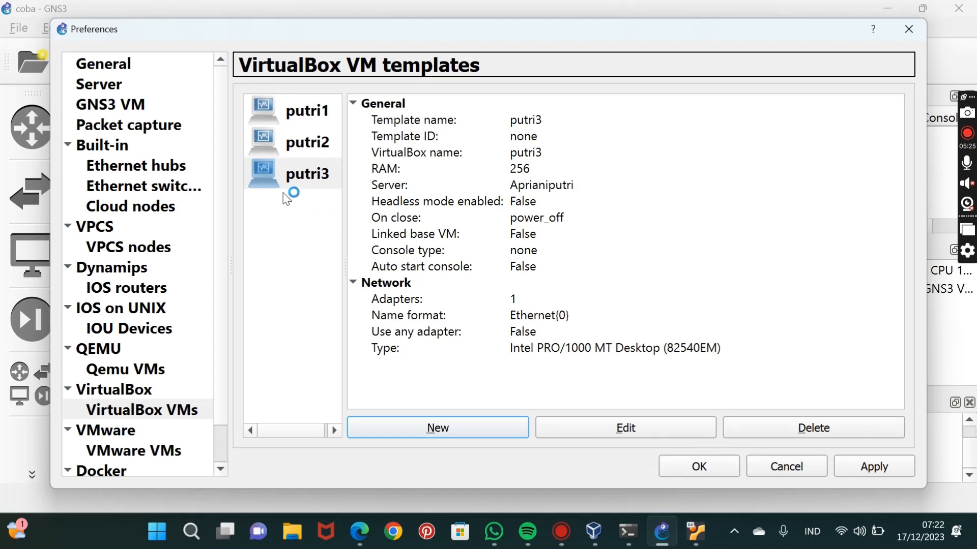
Open the putri1 template's configuration and set its number of network adapters to 8.
{"action": "left_click", "coordinate": [298, 112]}
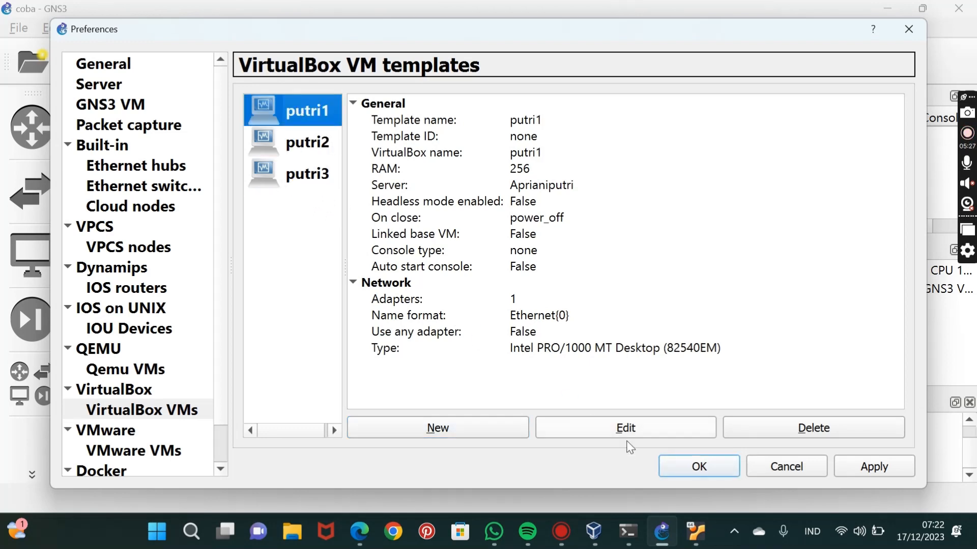
{"action": "left_click", "coordinate": [654, 433]}
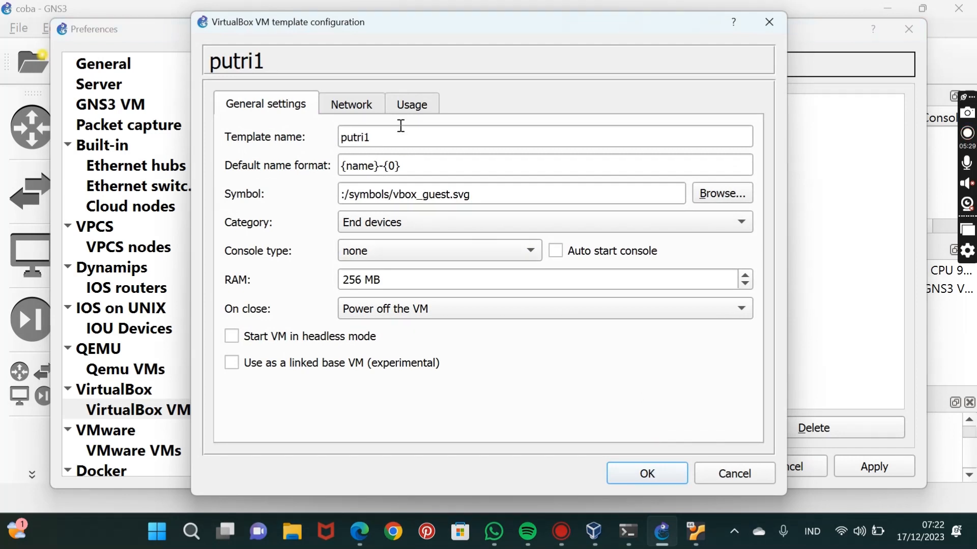
{"action": "left_click", "coordinate": [373, 103]}
{"action": "left_click", "coordinate": [340, 135]}
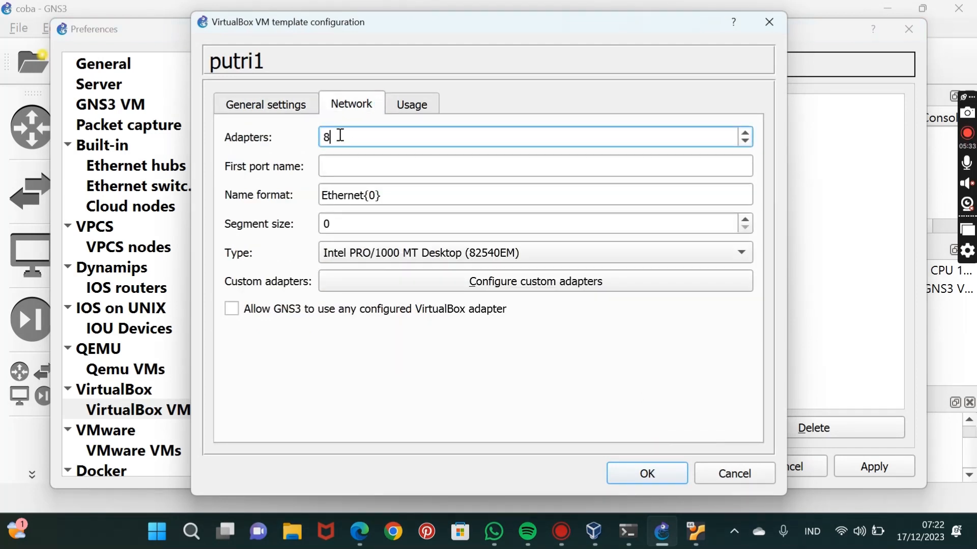
Set the putri1 template's category to Routers and its console type to telnet.
{"action": "left_click", "coordinate": [272, 101]}
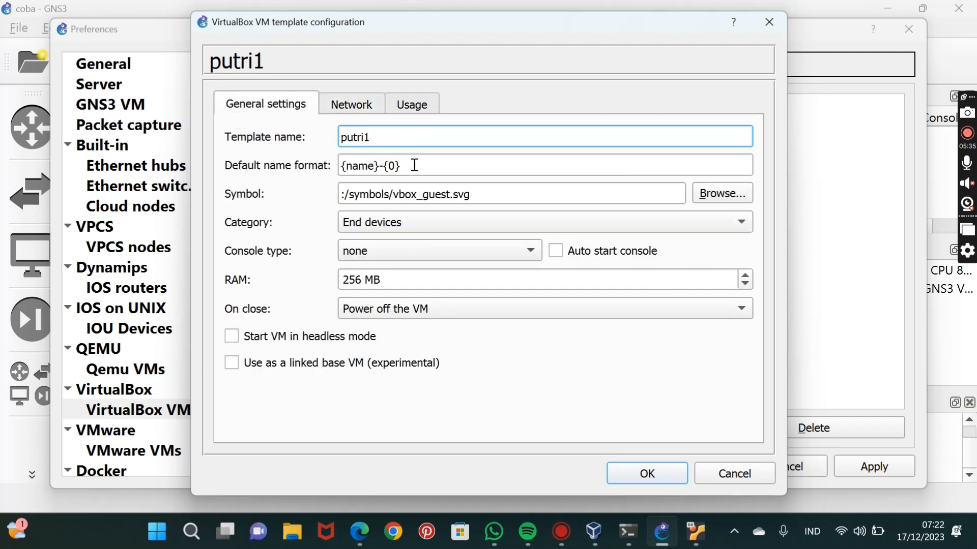
{"action": "left_click", "coordinate": [420, 227]}
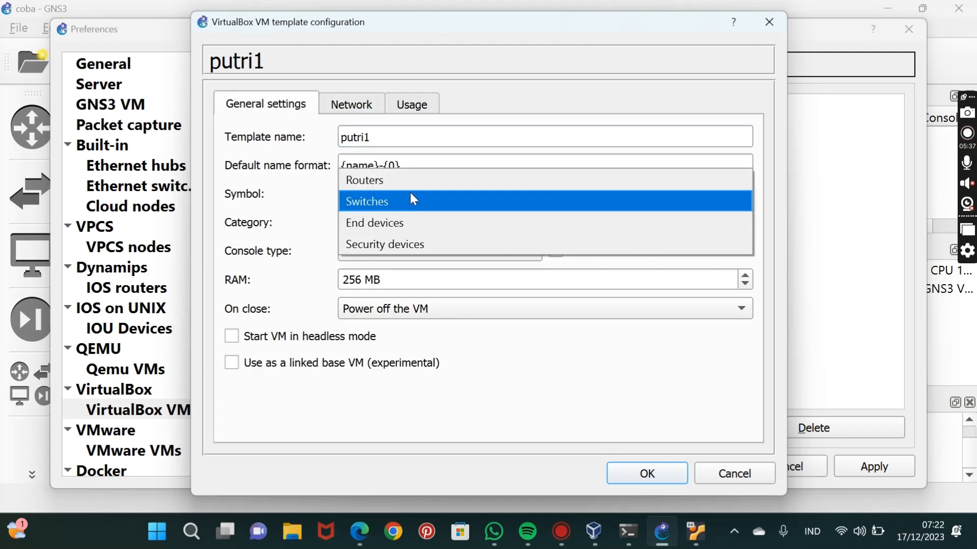
{"action": "left_click", "coordinate": [410, 186]}
{"action": "left_click", "coordinate": [410, 249]}
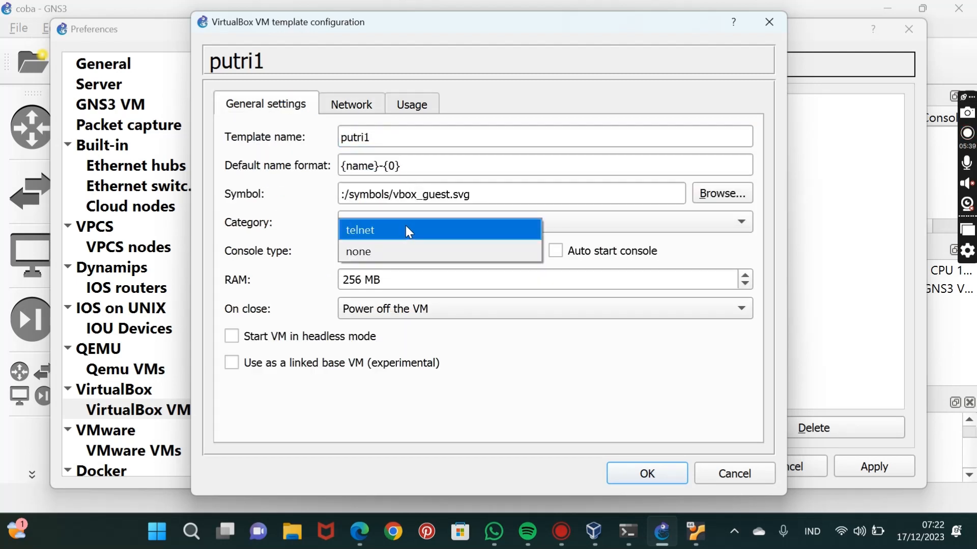
{"action": "left_click", "coordinate": [405, 226]}
Change the putri1 template's symbol to :/symbols/router.svg and save its configuration.
{"action": "left_click", "coordinate": [451, 197]}
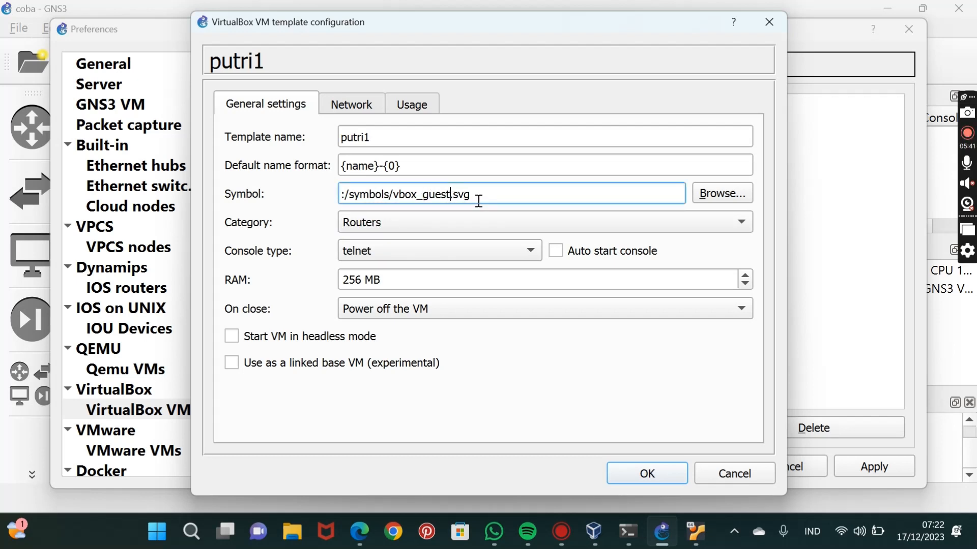
{"action": "key", "text": "BackSpace"}
{"action": "key", "text": "BackSpace"}
{"action": "key", "text": "BackSpace"}
{"action": "key", "text": "BackSpace"}
{"action": "key", "text": "BackSpace"}
{"action": "key", "text": "BackSpace"}
{"action": "key", "text": "BackSpace"}
{"action": "key", "text": "BackSpace"}
{"action": "key", "text": "BackSpace"}
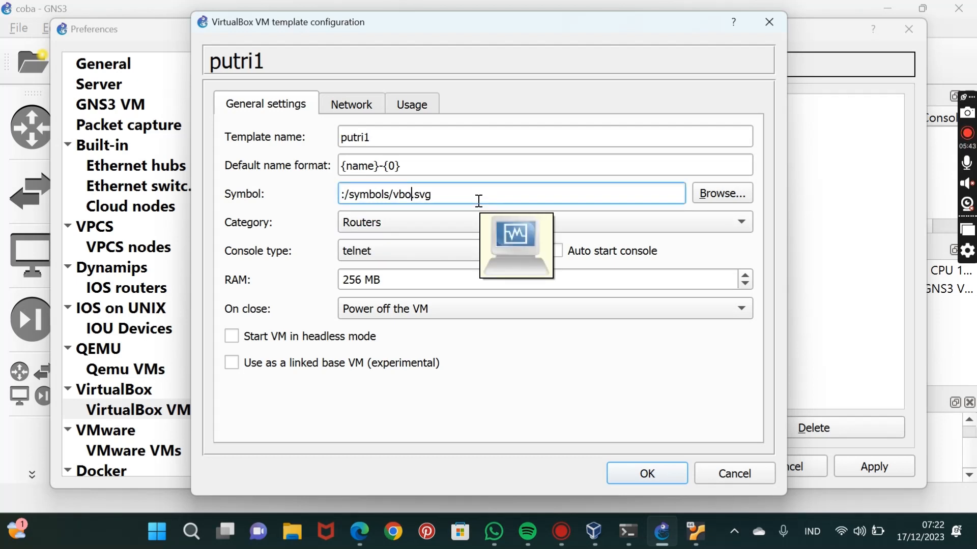
{"action": "key", "text": "BackSpace"}
{"action": "type", "text": "router"}
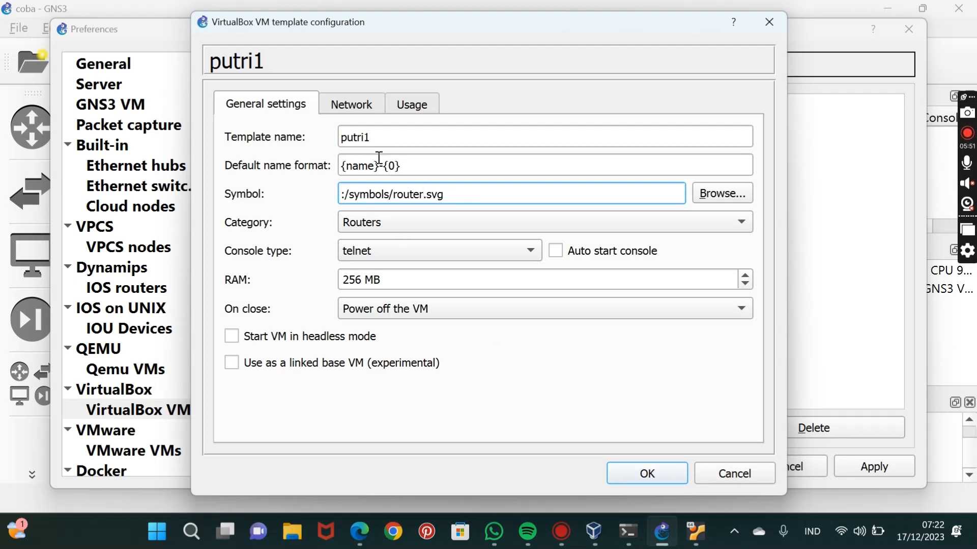
{"action": "left_click", "coordinate": [350, 106]}
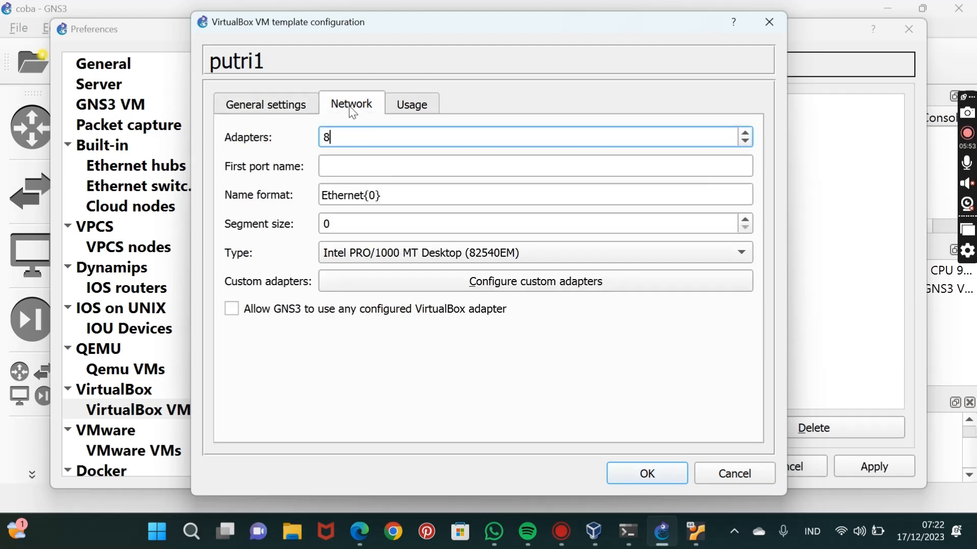
{"action": "left_click", "coordinate": [280, 104]}
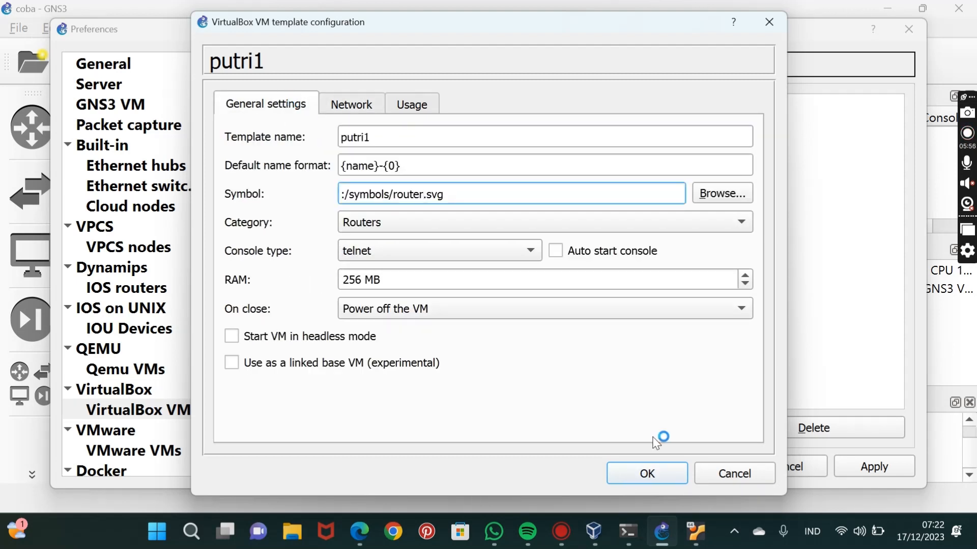
{"action": "left_click", "coordinate": [644, 480]}
Open the putri2 template's configuration and change its symbol to :/symbols/router.svg.
{"action": "left_click", "coordinate": [318, 146]}
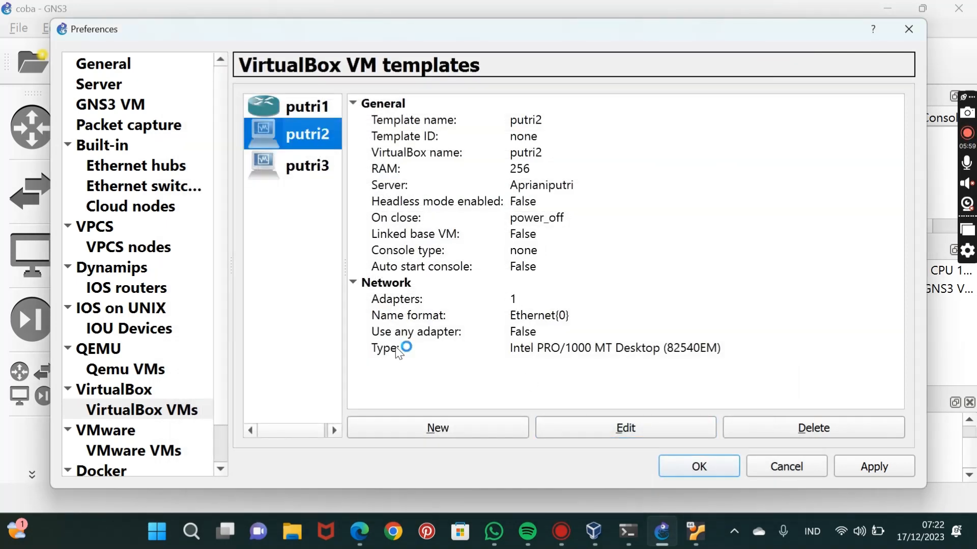
{"action": "left_click", "coordinate": [570, 433]}
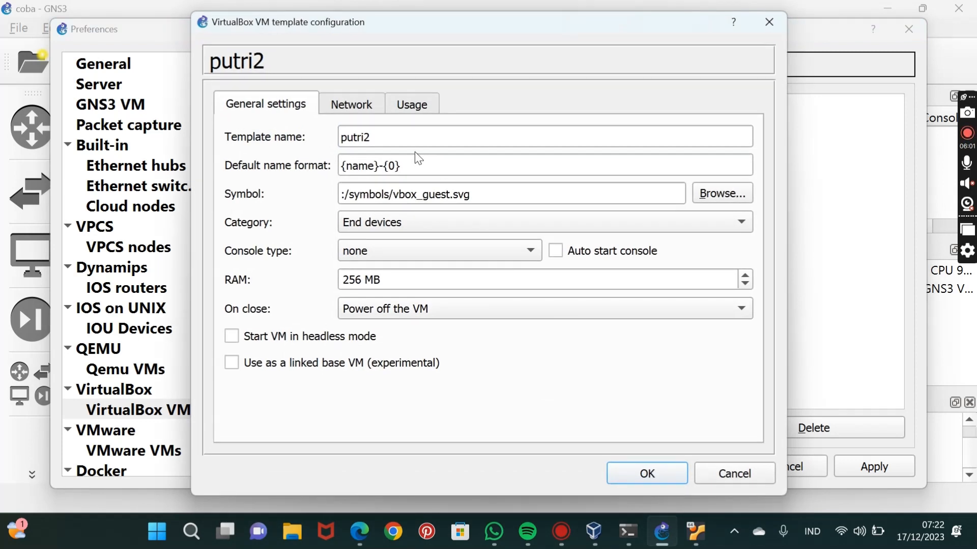
{"action": "left_click", "coordinate": [451, 195]}
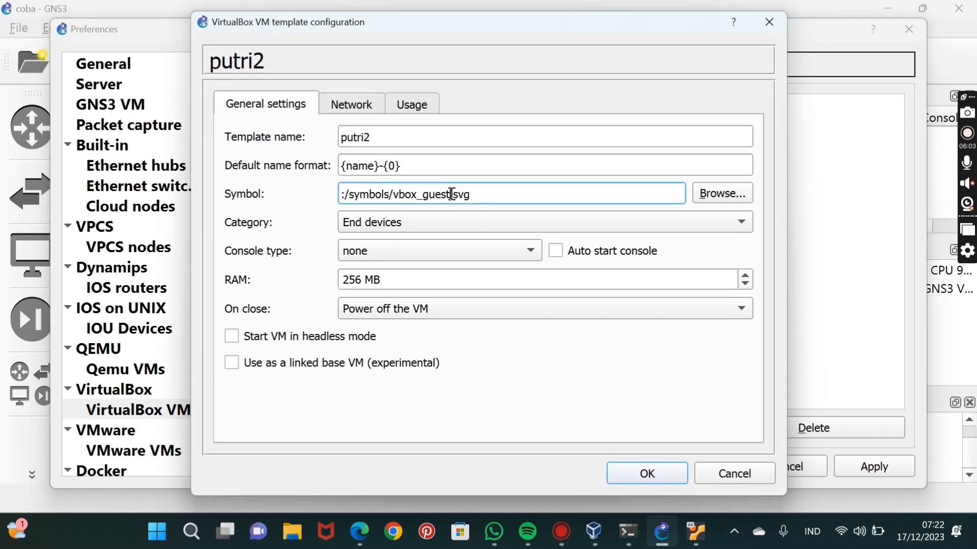
{"action": "key", "text": "BackSpace"}
{"action": "key", "text": "BackSpace"}
{"action": "key", "text": "BackSpace"}
{"action": "key", "text": "BackSpace"}
{"action": "key", "text": "BackSpace"}
{"action": "key", "text": "BackSpace"}
{"action": "key", "text": "BackSpace"}
{"action": "key", "text": "BackSpace"}
{"action": "key", "text": "BackSpace"}
{"action": "key", "text": "BackSpace"}
{"action": "key", "text": "BackSpace"}
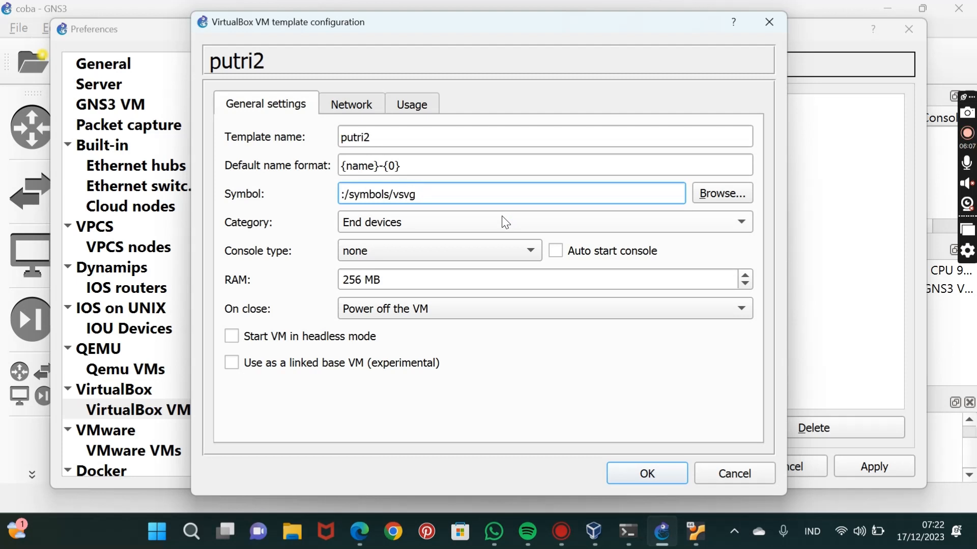
{"action": "type", "text": "router."}
Set the putri2 template's category to Routers and its console type to telnet.
{"action": "left_click", "coordinate": [420, 228]}
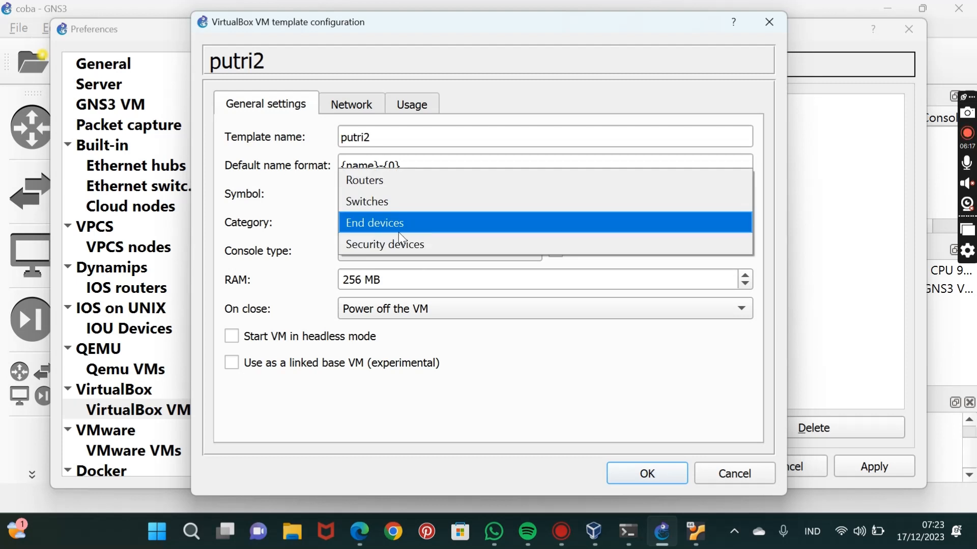
{"action": "left_click", "coordinate": [393, 179]}
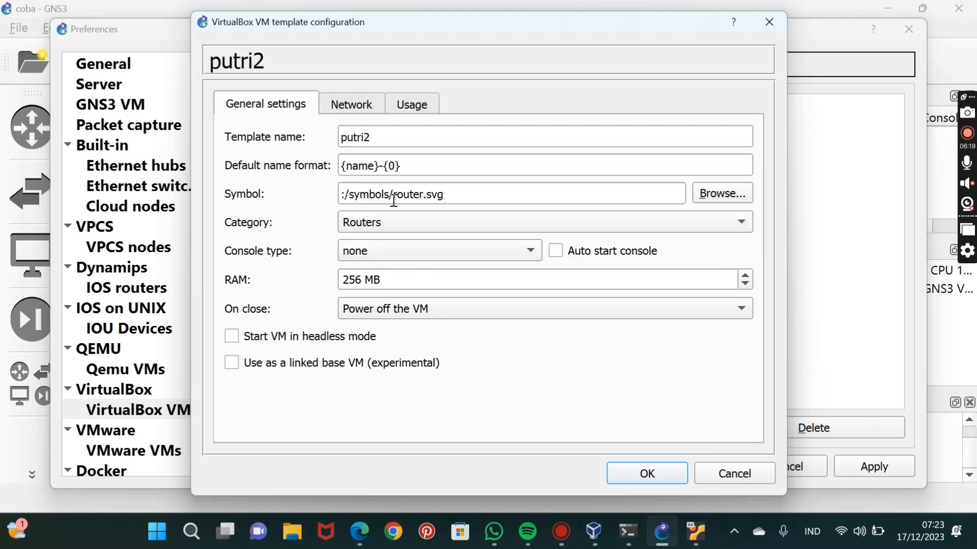
{"action": "left_click", "coordinate": [392, 255]}
{"action": "left_click", "coordinate": [396, 231]}
Set the putri2 template's number of network adapters to 8 and save its configuration.
{"action": "left_click", "coordinate": [351, 106]}
{"action": "left_click", "coordinate": [346, 142]}
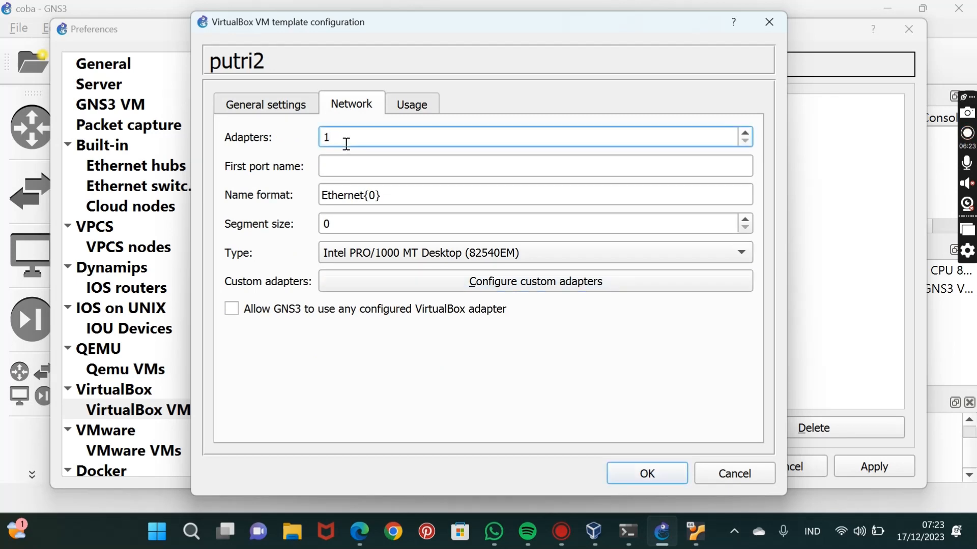
{"action": "type", "text": "8"}
{"action": "left_click", "coordinate": [617, 473]}
Open the putri3 template's configuration and set its number of network adapters to 8.
{"action": "left_click", "coordinate": [319, 172]}
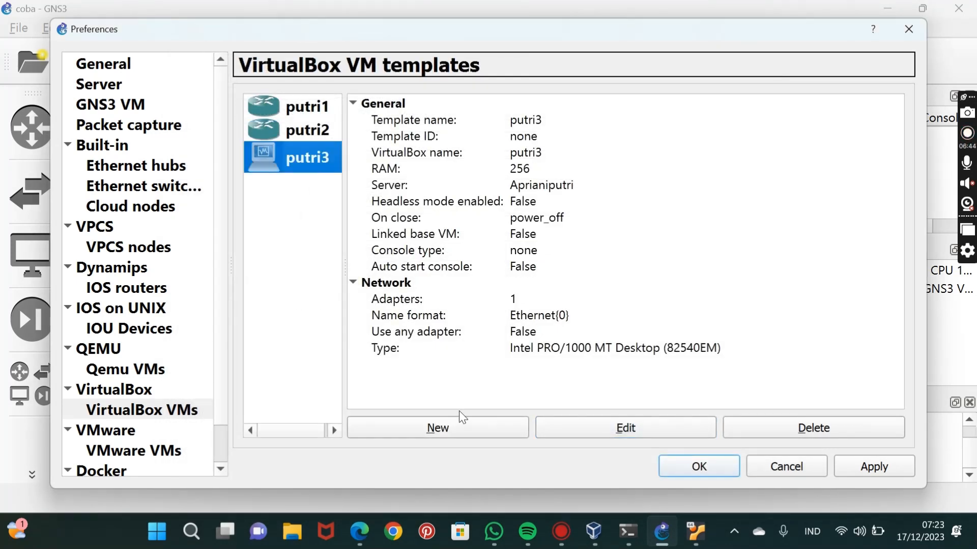
{"action": "left_click", "coordinate": [579, 426]}
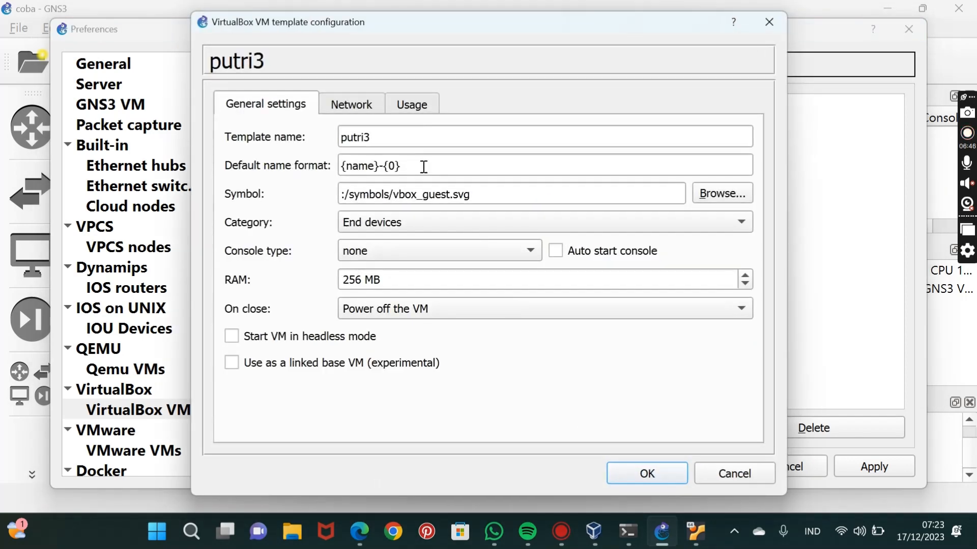
{"action": "left_click", "coordinate": [351, 108]}
{"action": "left_click", "coordinate": [345, 137]}
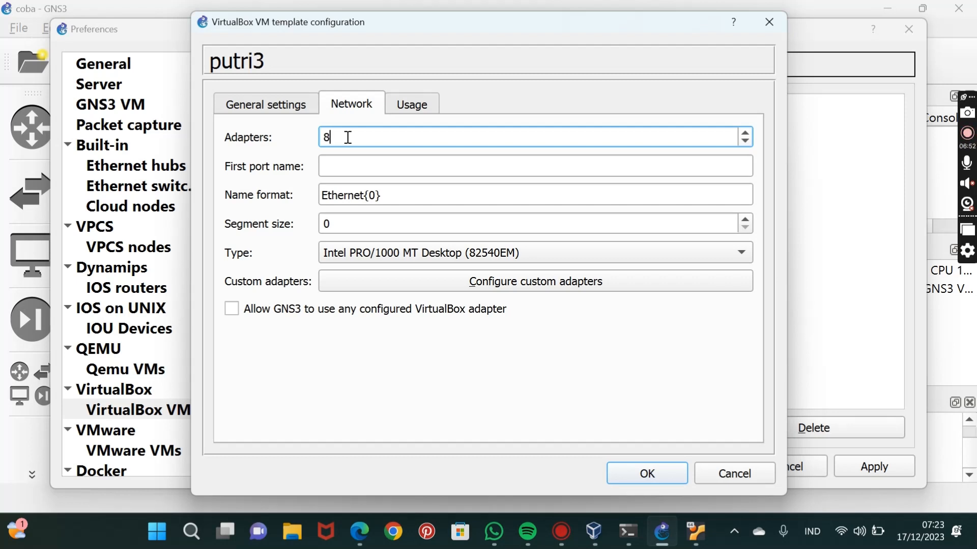
Set the putri3 template's category to Routers and its console type to telnet.
{"action": "left_click", "coordinate": [249, 109]}
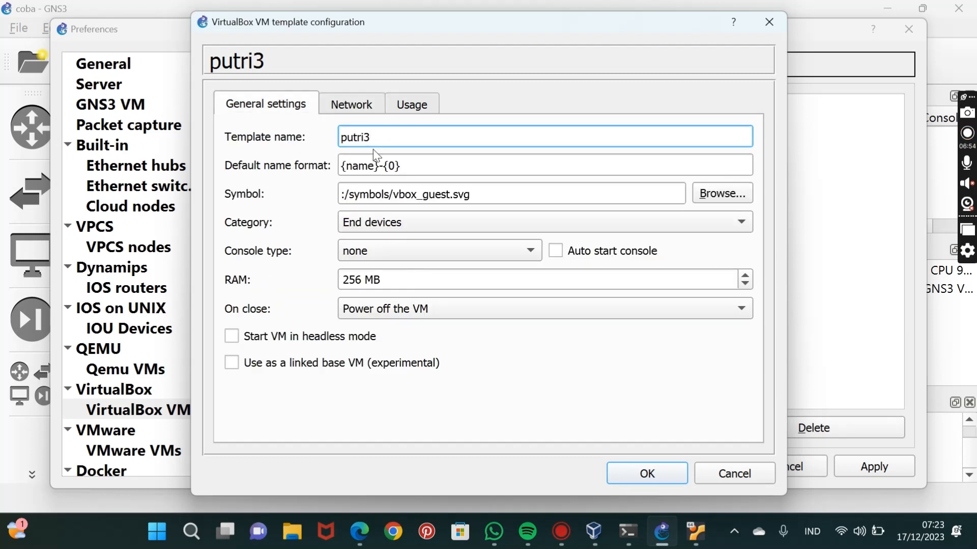
{"action": "left_click", "coordinate": [402, 224]}
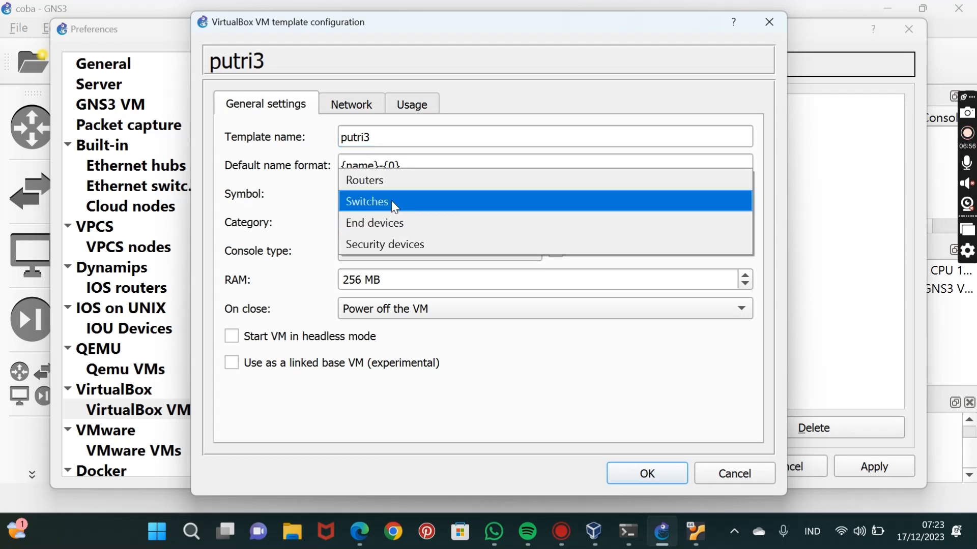
{"action": "left_click", "coordinate": [389, 184]}
{"action": "left_click", "coordinate": [388, 244]}
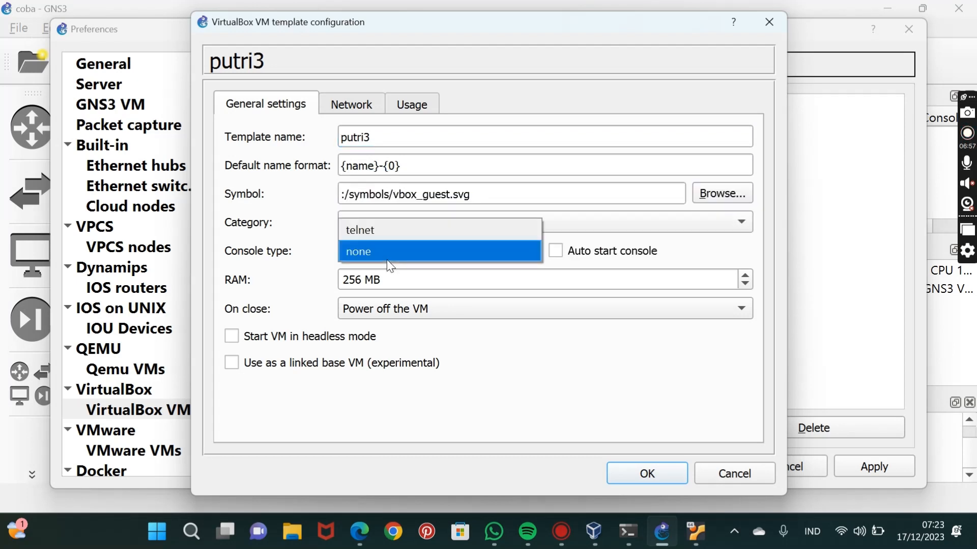
{"action": "left_click", "coordinate": [396, 228]}
Change the putri3 template's symbol to :/symbols/router.svg, then save the template and apply the preferences.
{"action": "left_click", "coordinate": [447, 193]}
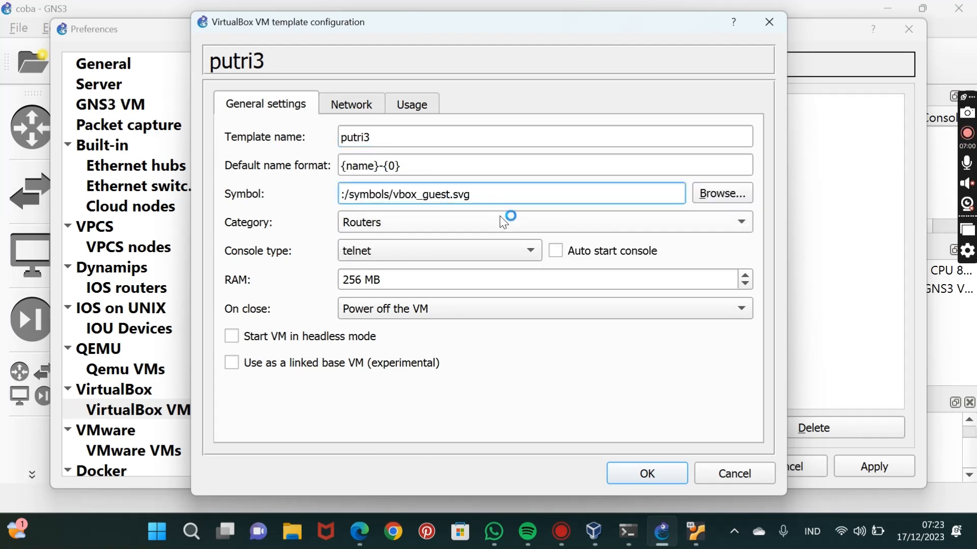
{"action": "key", "text": "BackSpace"}
{"action": "key", "text": "BackSpace"}
{"action": "key", "text": "BackSpace"}
{"action": "key", "text": "BackSpace"}
{"action": "key", "text": "BackSpace"}
{"action": "key", "text": "BackSpace"}
{"action": "key", "text": "BackSpace"}
{"action": "key", "text": "BackSpace"}
{"action": "key", "text": "BackSpace"}
{"action": "key", "text": "BackSpace"}
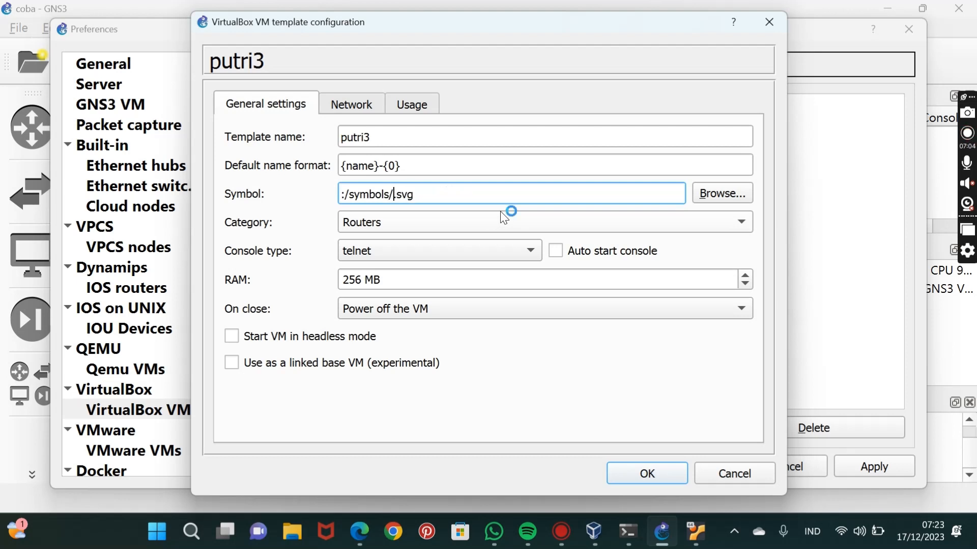
{"action": "type", "text": "router"}
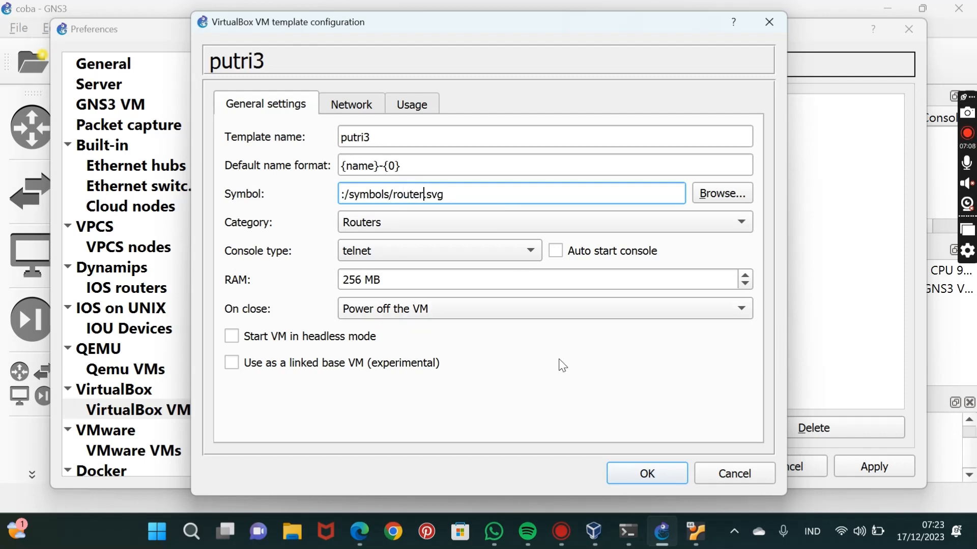
{"action": "left_click", "coordinate": [642, 478]}
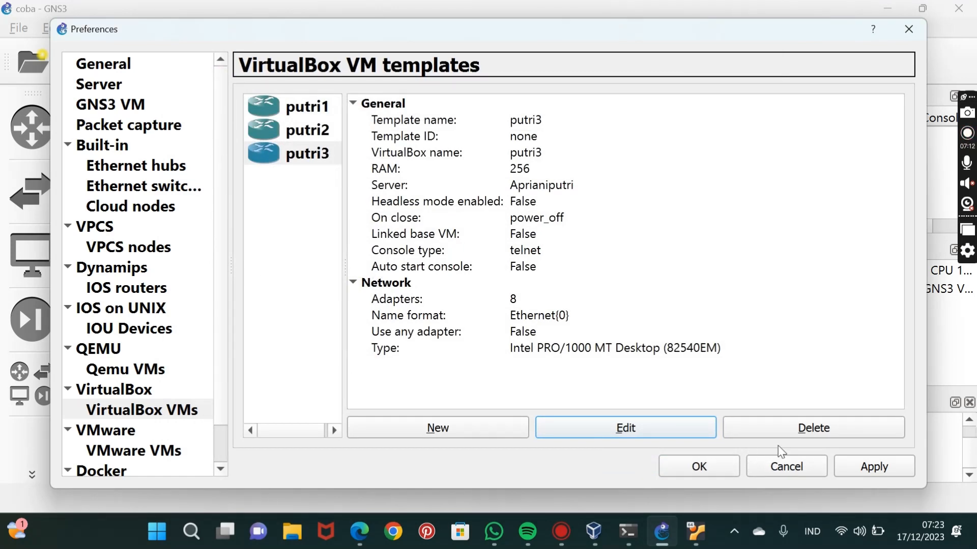
{"action": "left_click", "coordinate": [858, 471]}
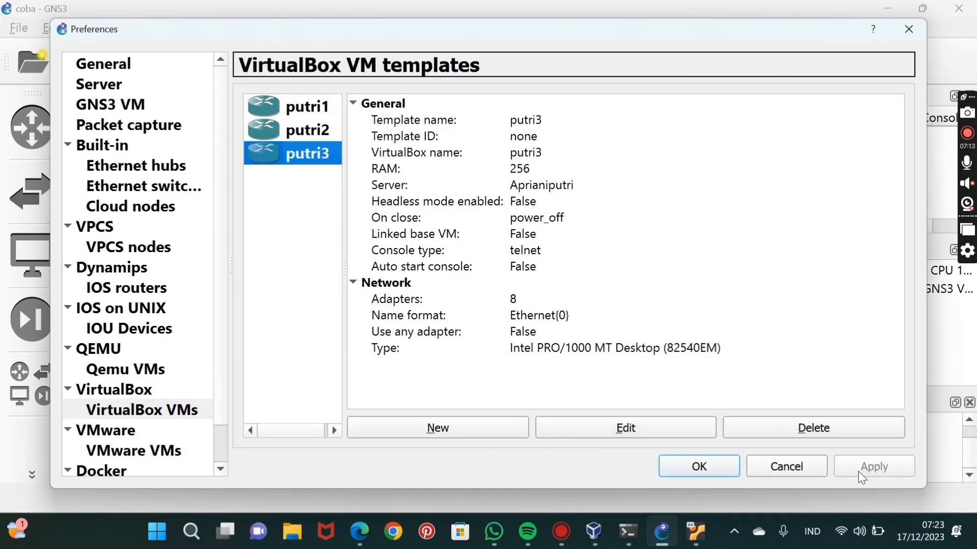
{"action": "left_click", "coordinate": [696, 466]}
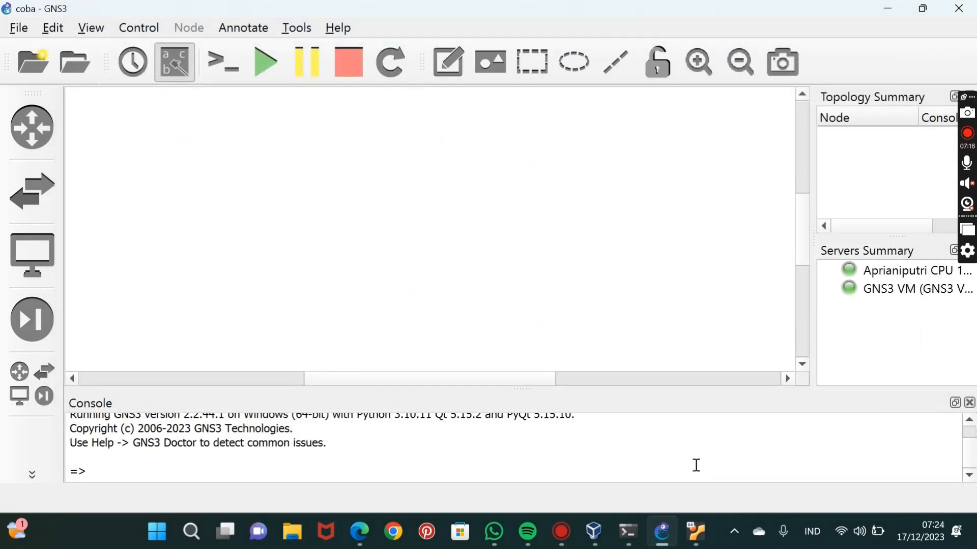
Place one putri1, one putri2 and one putri3 router in the project workspace and close the device list.
{"action": "left_click", "coordinate": [25, 116]}
{"action": "left_click_drag", "start_coordinate": [108, 159], "coordinate": [264, 110]}
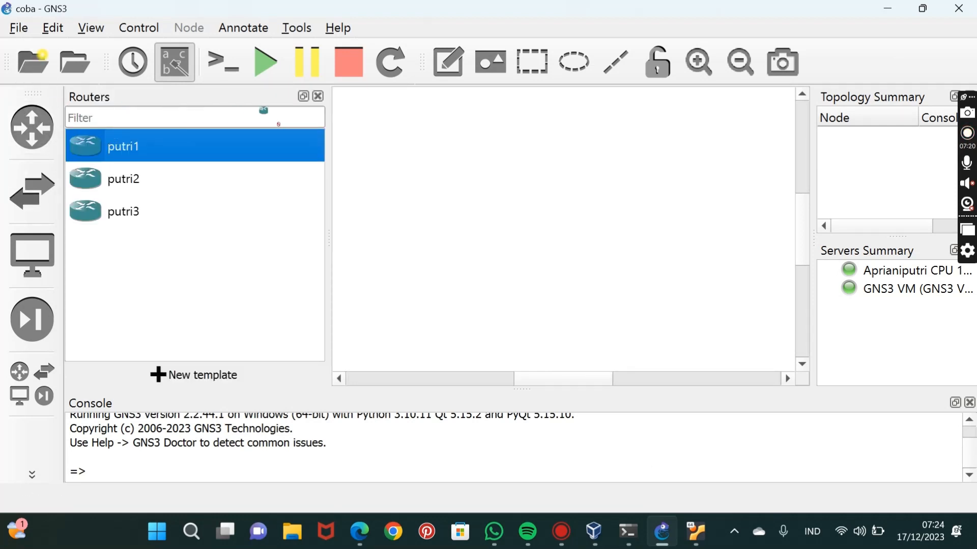
{"action": "left_click_drag", "start_coordinate": [435, 169], "coordinate": [434, 169]}
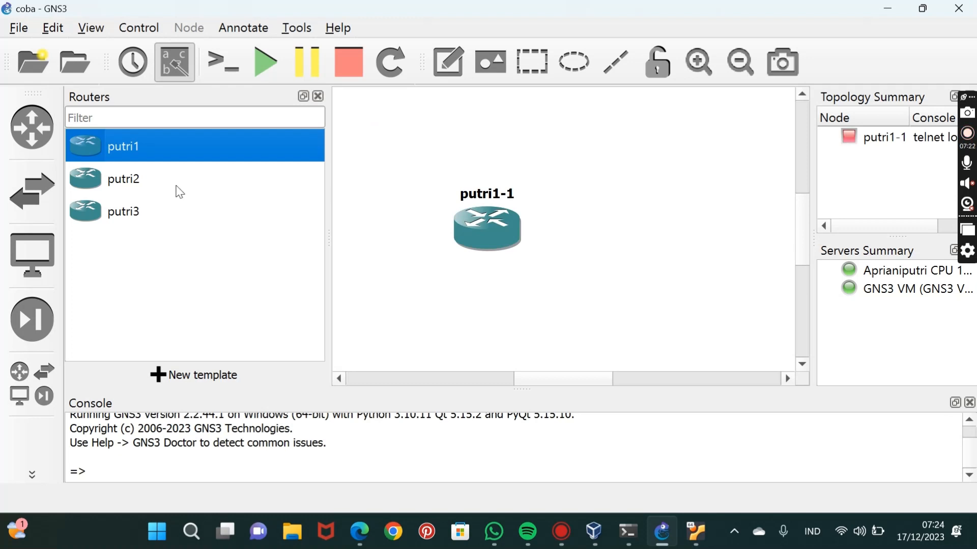
{"action": "left_click_drag", "start_coordinate": [155, 192], "coordinate": [118, 146]}
{"action": "left_click_drag", "start_coordinate": [584, 203], "coordinate": [665, 242]}
{"action": "left_click_drag", "start_coordinate": [129, 215], "coordinate": [94, 188]}
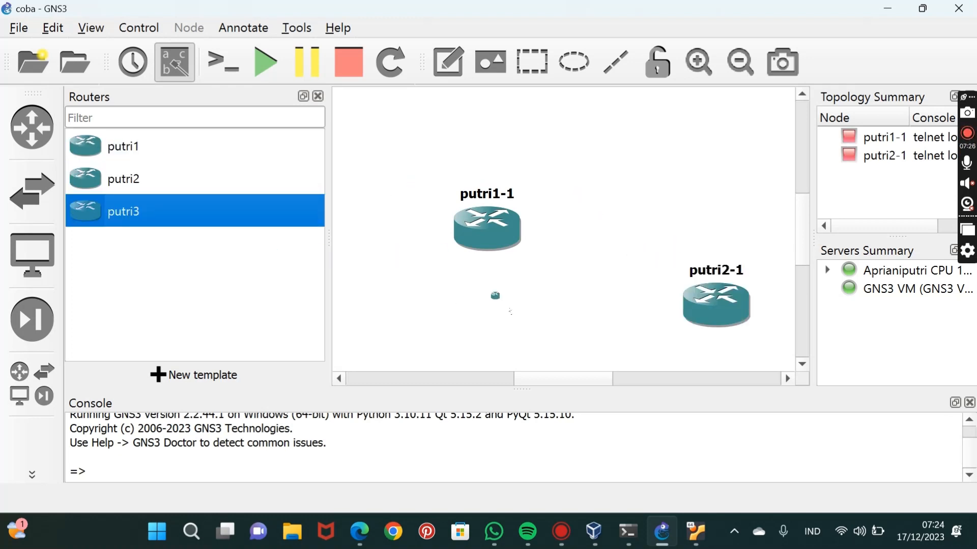
{"action": "left_click_drag", "start_coordinate": [609, 351], "coordinate": [609, 351]}
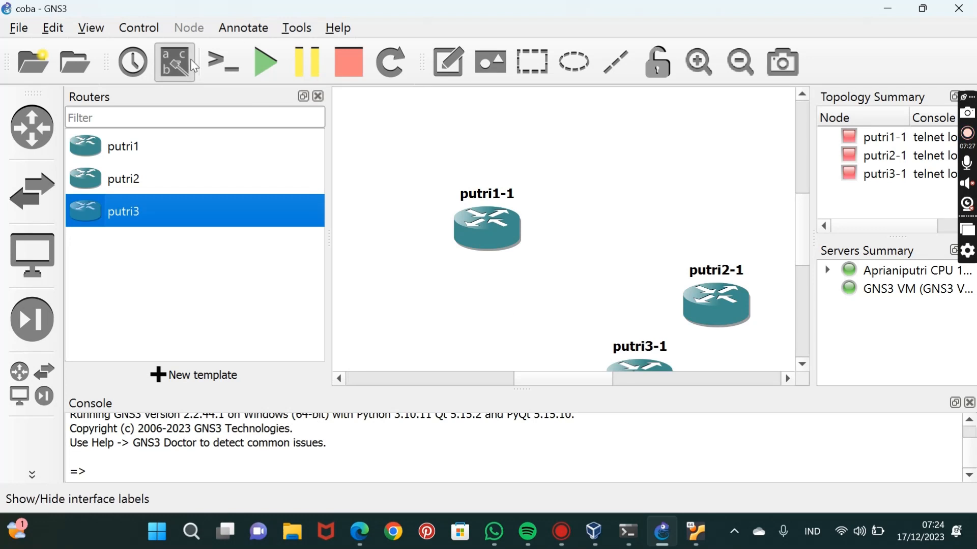
{"action": "left_click", "coordinate": [318, 96]}
Arrange the three routers in a horizontal row, ordered putri1-1, putri2-1, putri3-1.
{"action": "left_click_drag", "start_coordinate": [364, 233], "coordinate": [135, 157]}
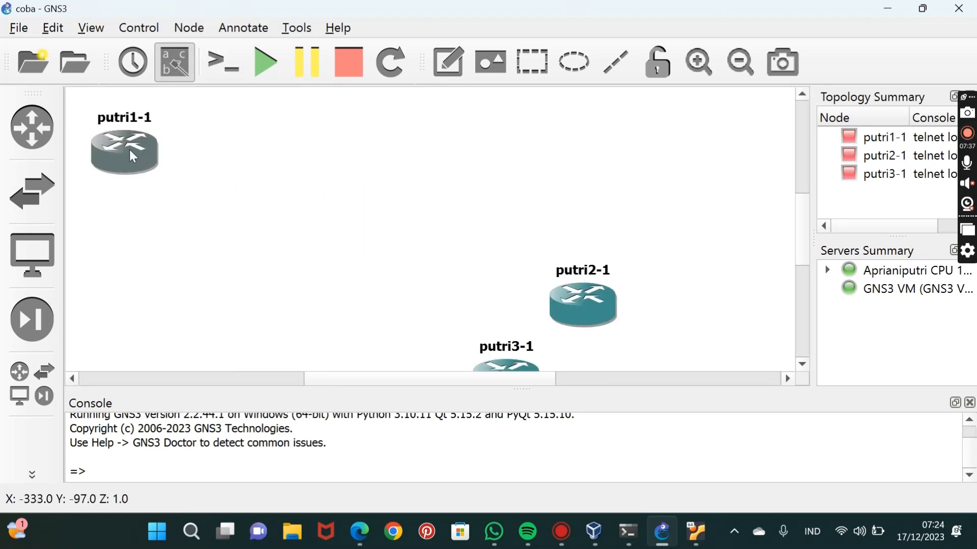
{"action": "left_click_drag", "start_coordinate": [613, 319], "coordinate": [458, 167]}
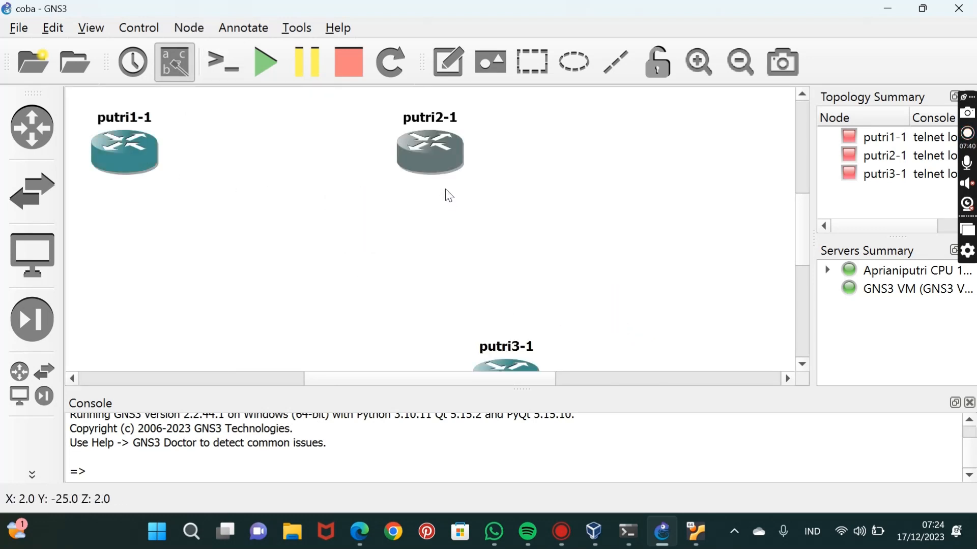
{"action": "left_click_drag", "start_coordinate": [508, 365], "coordinate": [661, 136]}
{"action": "left_click_drag", "start_coordinate": [296, 193], "coordinate": [218, 183]}
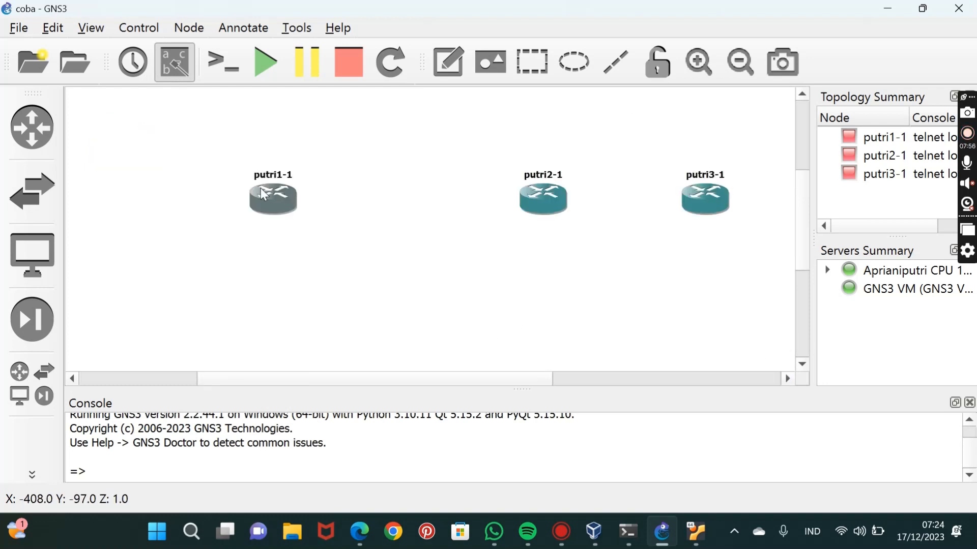
{"action": "left_click", "coordinate": [205, 181]}
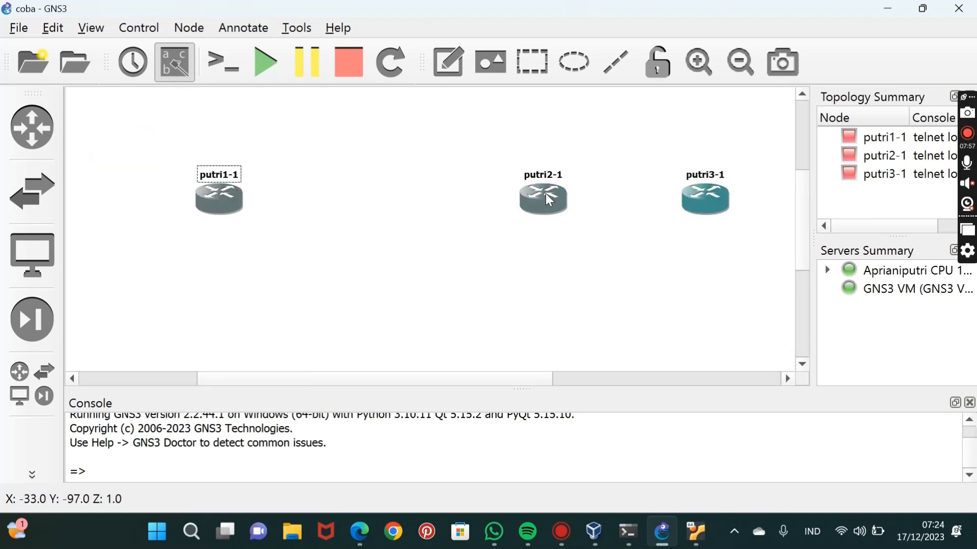
Space the three routers evenly and place a VPCS node below putri2-1, hosted on the GNS3 VM server.
{"action": "left_click_drag", "start_coordinate": [547, 199], "coordinate": [437, 199]}
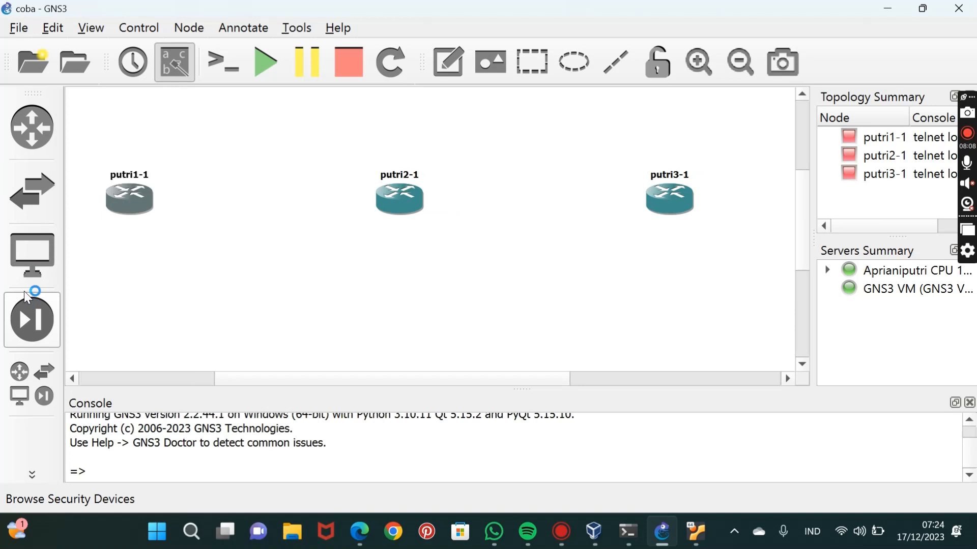
{"action": "left_click", "coordinate": [31, 258]}
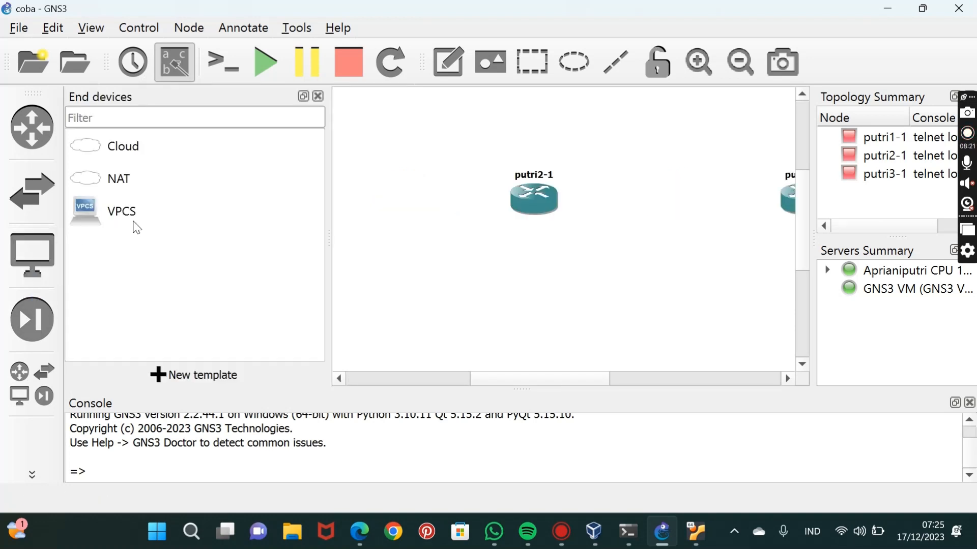
{"action": "left_click", "coordinate": [134, 223]}
{"action": "left_click_drag", "start_coordinate": [189, 223], "coordinate": [434, 298]}
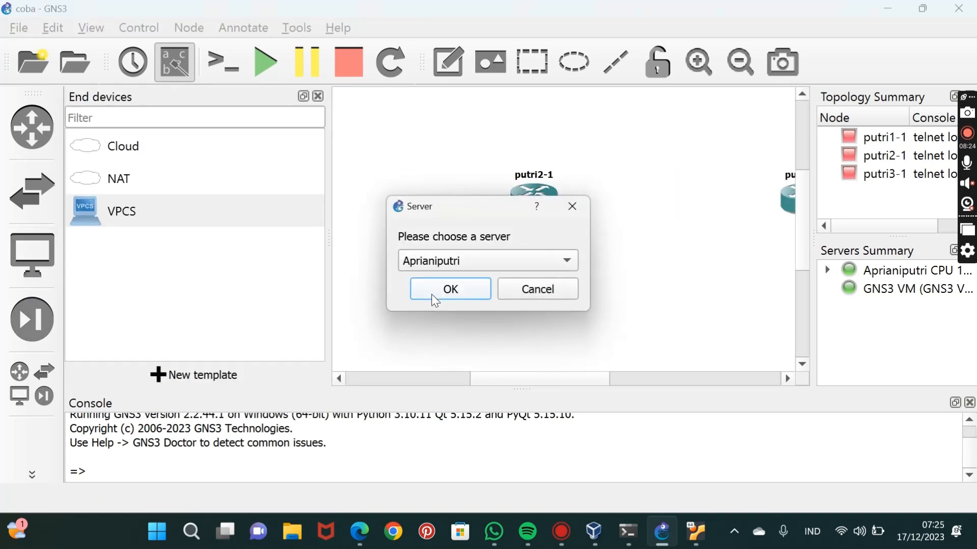
{"action": "left_click", "coordinate": [526, 267]}
{"action": "left_click", "coordinate": [523, 284]}
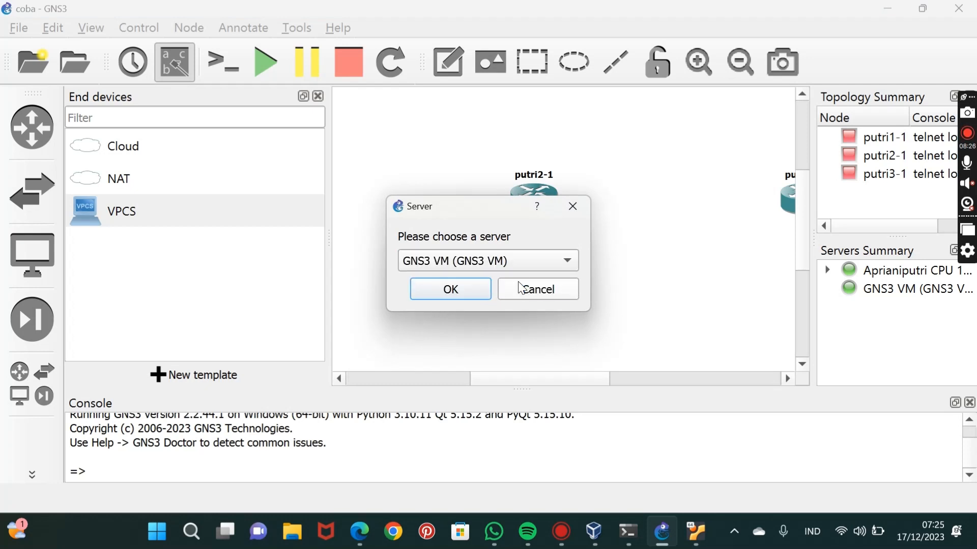
{"action": "left_click", "coordinate": [436, 292]}
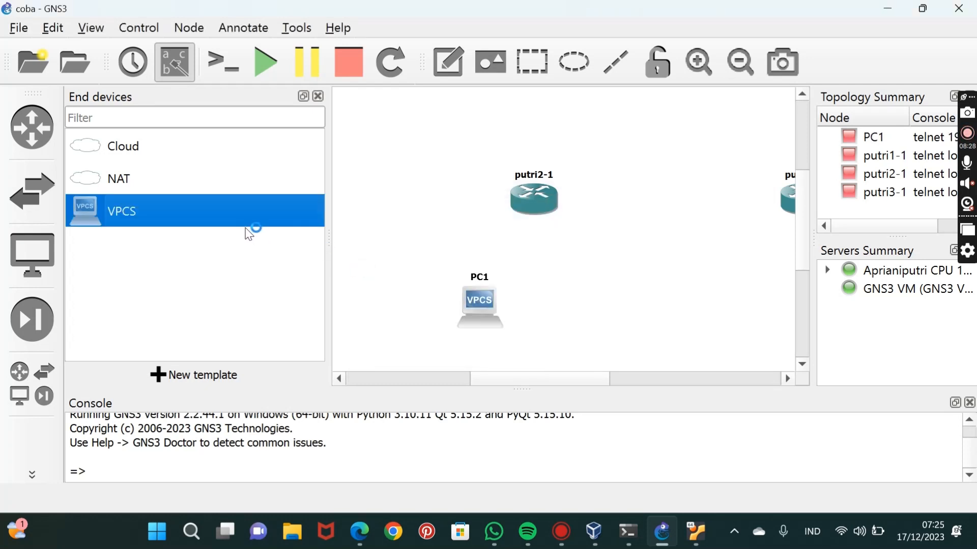
Place two more VPCS nodes on the GNS3 VM server and align PC1, PC2 and PC3 beneath routers putri1-1, putri2-1 and putri3-1.
{"action": "left_click_drag", "start_coordinate": [206, 157], "coordinate": [447, 215]}
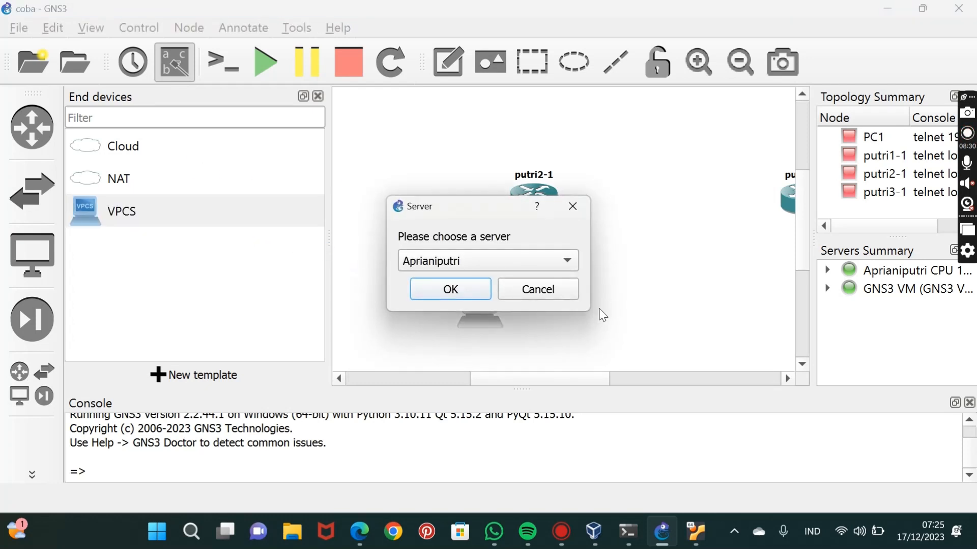
{"action": "left_click", "coordinate": [570, 265]}
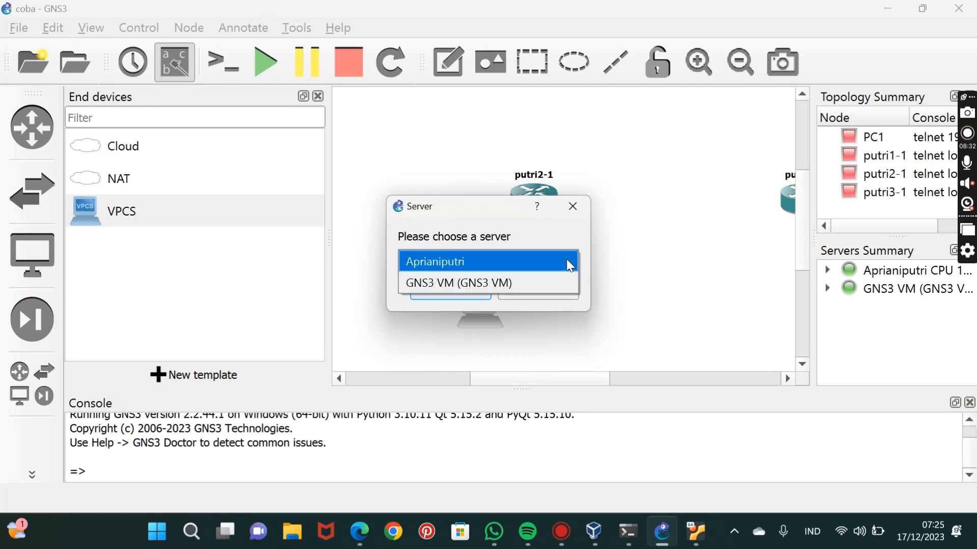
{"action": "left_click", "coordinate": [529, 283]}
{"action": "left_click", "coordinate": [451, 291]}
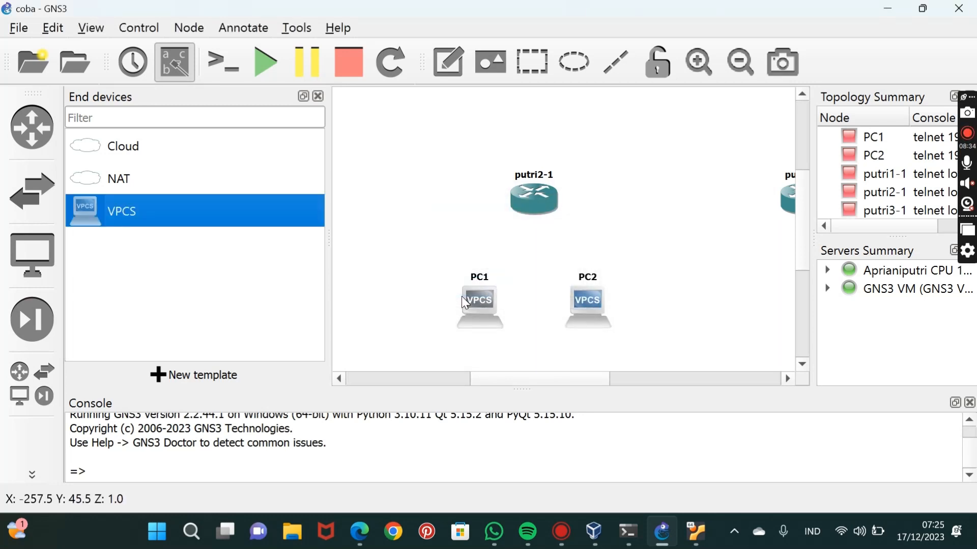
{"action": "left_click_drag", "start_coordinate": [380, 218], "coordinate": [381, 218]}
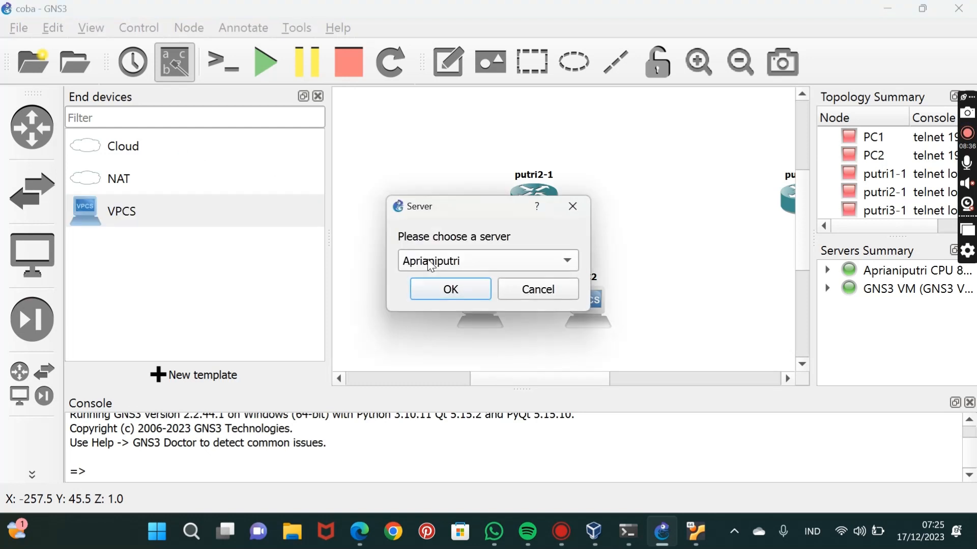
{"action": "left_click", "coordinate": [567, 260]}
{"action": "left_click", "coordinate": [533, 286]}
{"action": "left_click", "coordinate": [450, 289]}
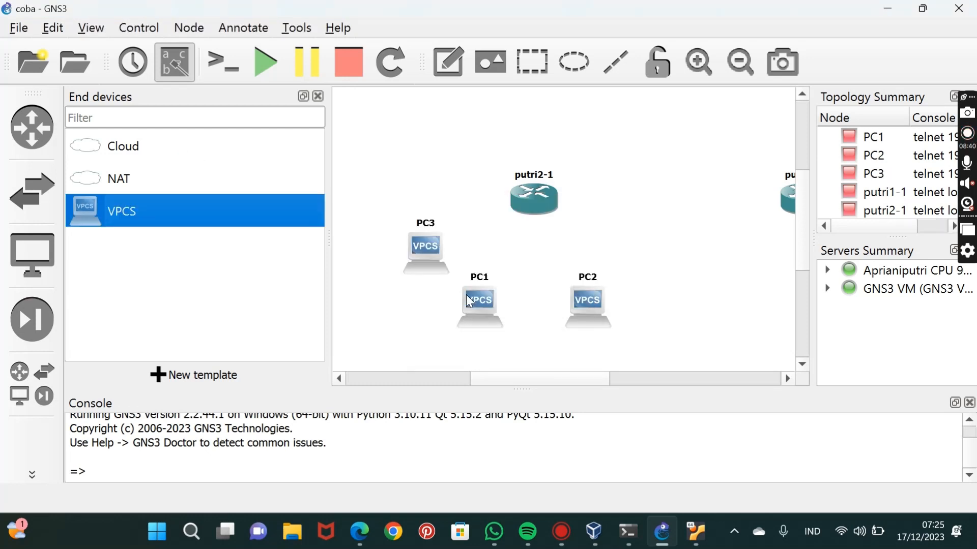
{"action": "left_click", "coordinate": [318, 97]}
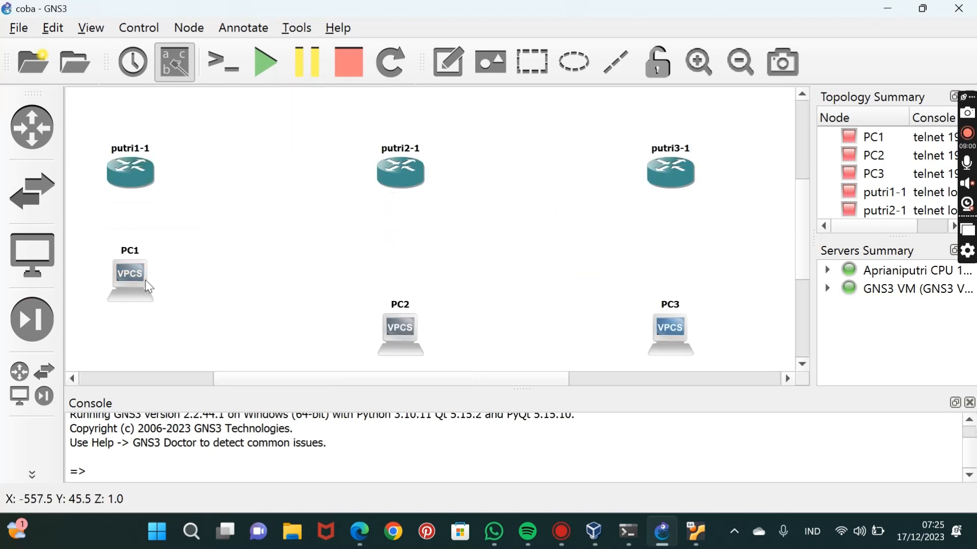
{"action": "left_click_drag", "start_coordinate": [128, 271], "coordinate": [130, 321]}
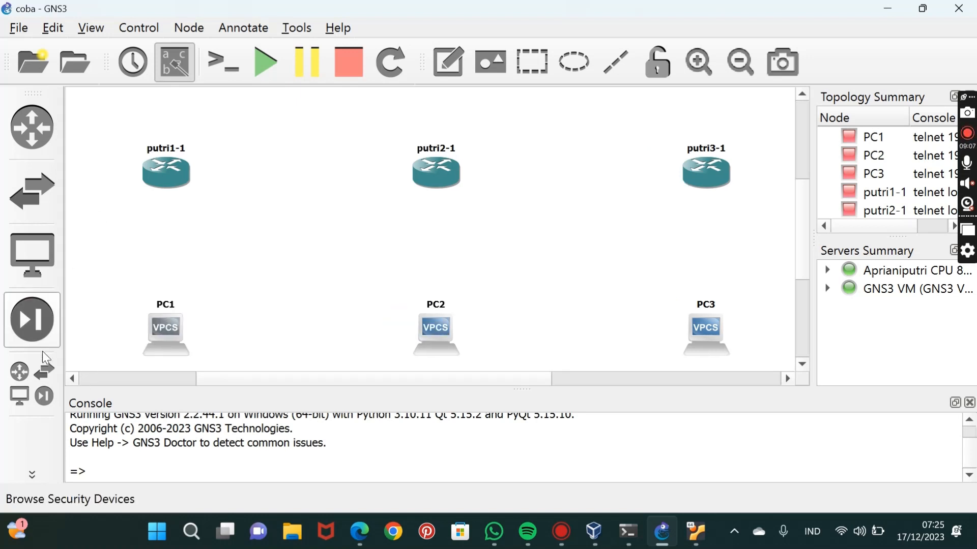
Link Ethernet2 of putri1-1 to Ethernet0 of PC1.
{"action": "left_click", "coordinate": [32, 474]}
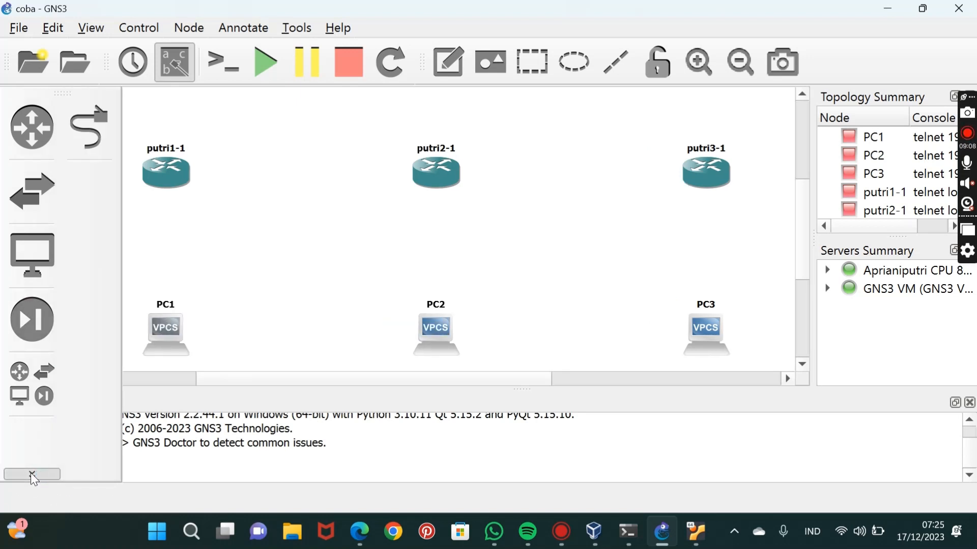
{"action": "left_click", "coordinate": [108, 133]}
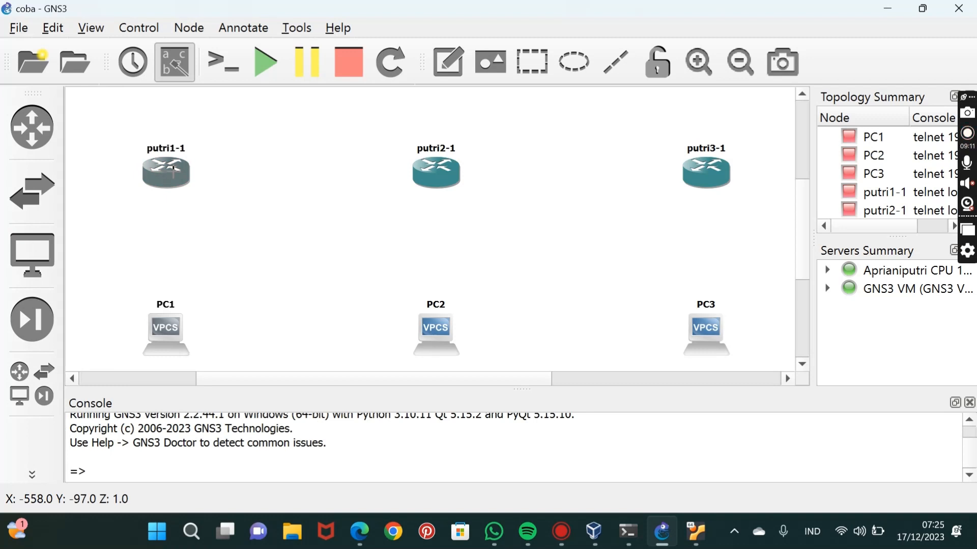
{"action": "left_click", "coordinate": [173, 169]}
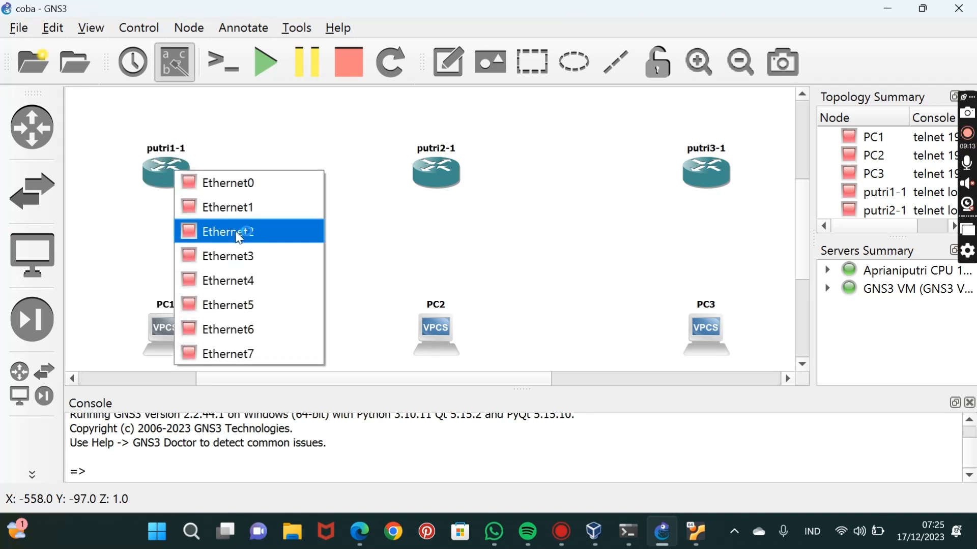
{"action": "left_click", "coordinate": [239, 233]}
{"action": "left_click", "coordinate": [177, 337]}
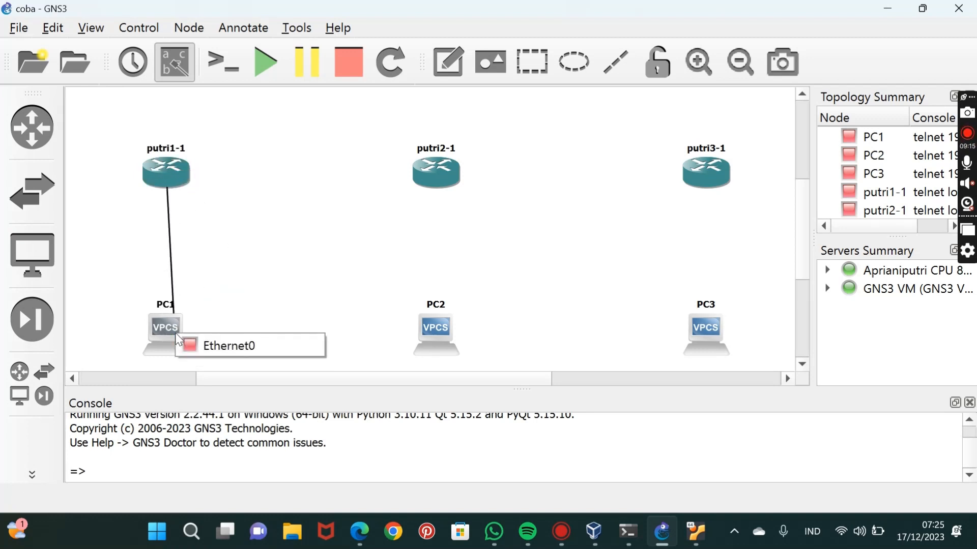
{"action": "left_click", "coordinate": [193, 339]}
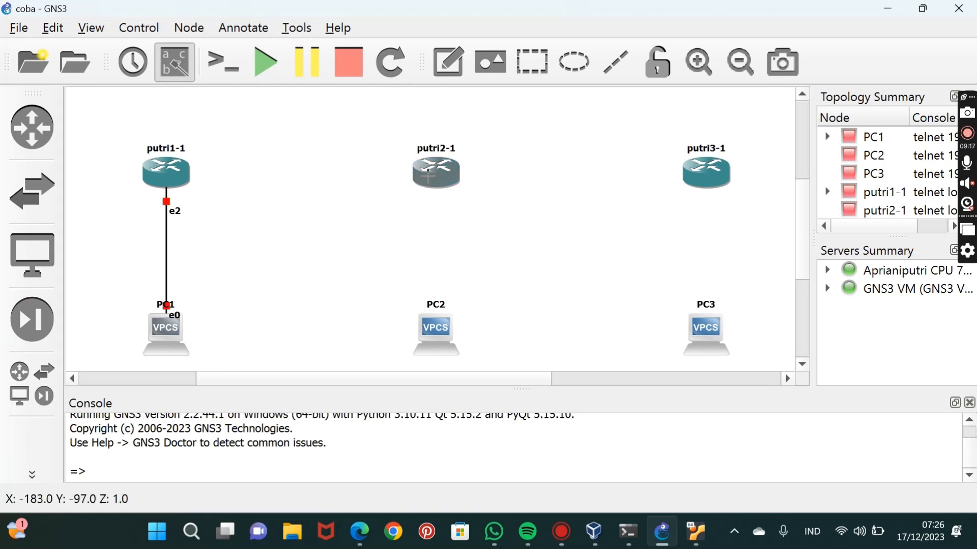
Link Ethernet2 of putri2-1 to Ethernet0 of PC2.
{"action": "left_click", "coordinate": [432, 174]}
{"action": "left_click", "coordinate": [457, 238]}
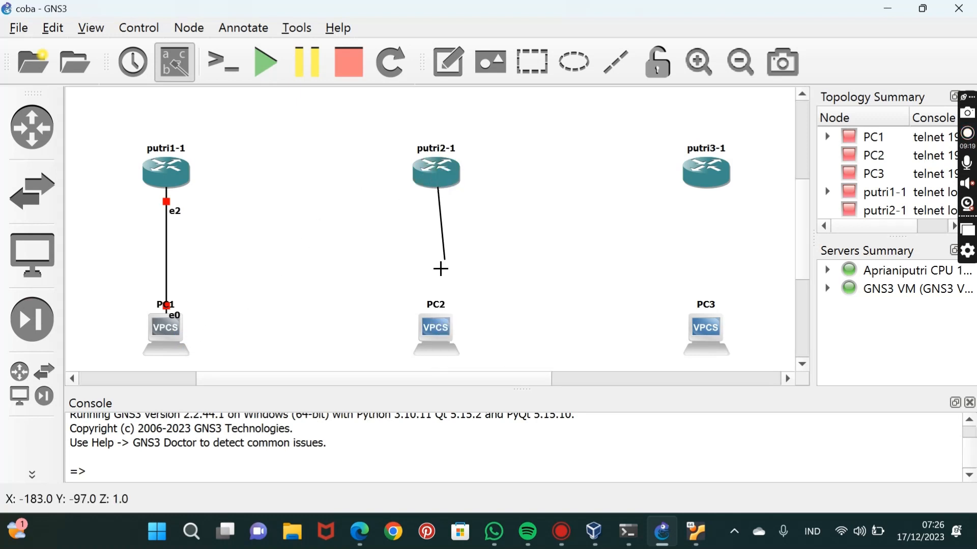
{"action": "left_click", "coordinate": [436, 327]}
{"action": "left_click", "coordinate": [470, 330]}
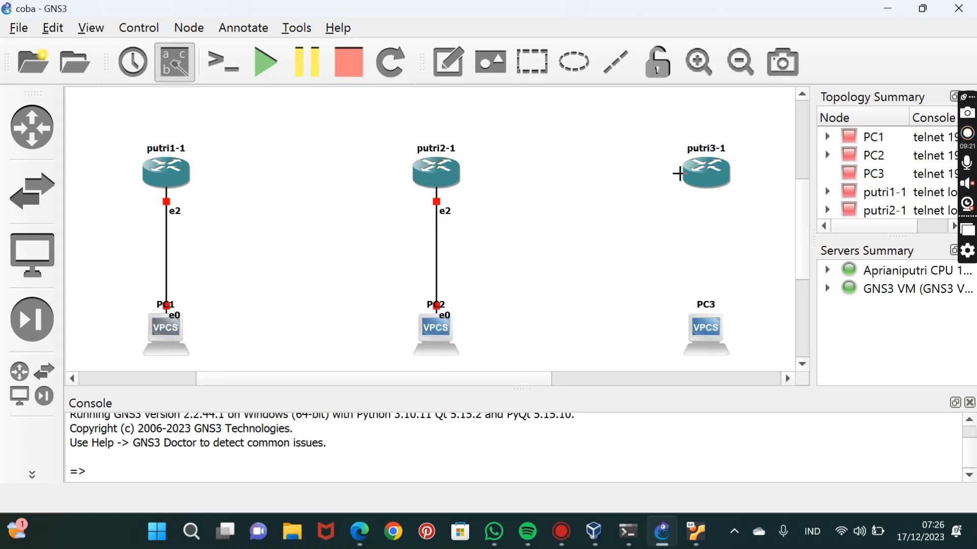
Link Ethernet2 of putri3-1 to Ethernet0 of PC3.
{"action": "left_click", "coordinate": [711, 170]}
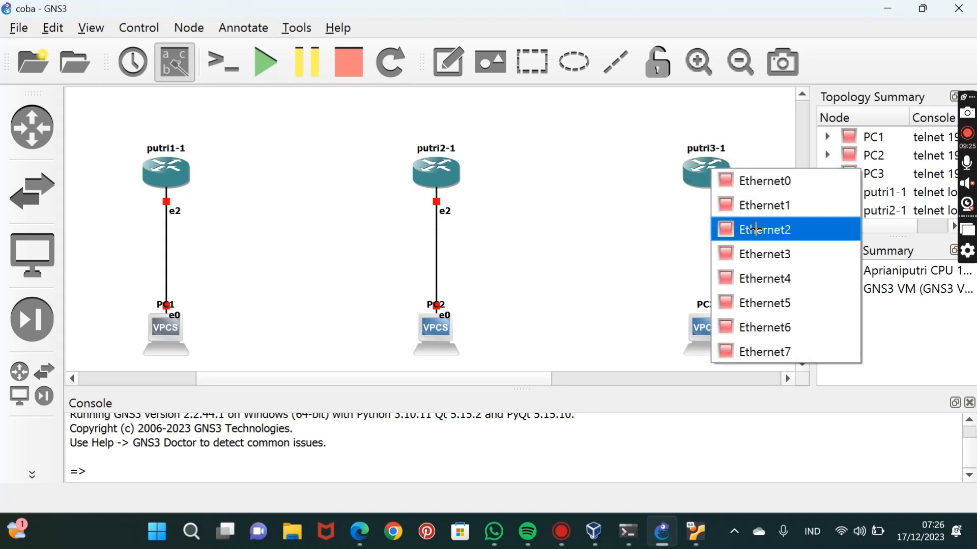
{"action": "left_click", "coordinate": [756, 230]}
{"action": "left_click", "coordinate": [715, 333]}
{"action": "left_click", "coordinate": [736, 345]}
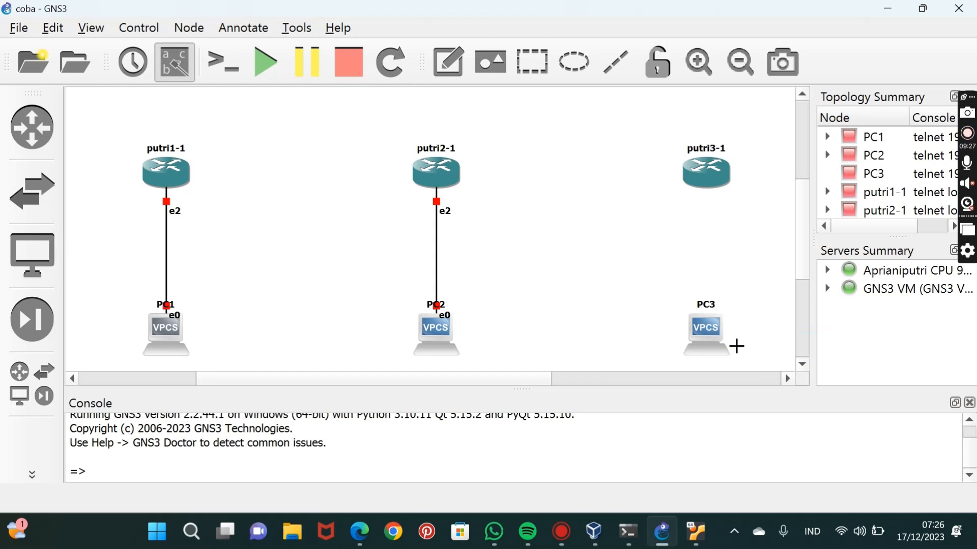
Link router putri1-1 to router putri2-1 using Ethernet3 on both.
{"action": "left_click", "coordinate": [171, 176]}
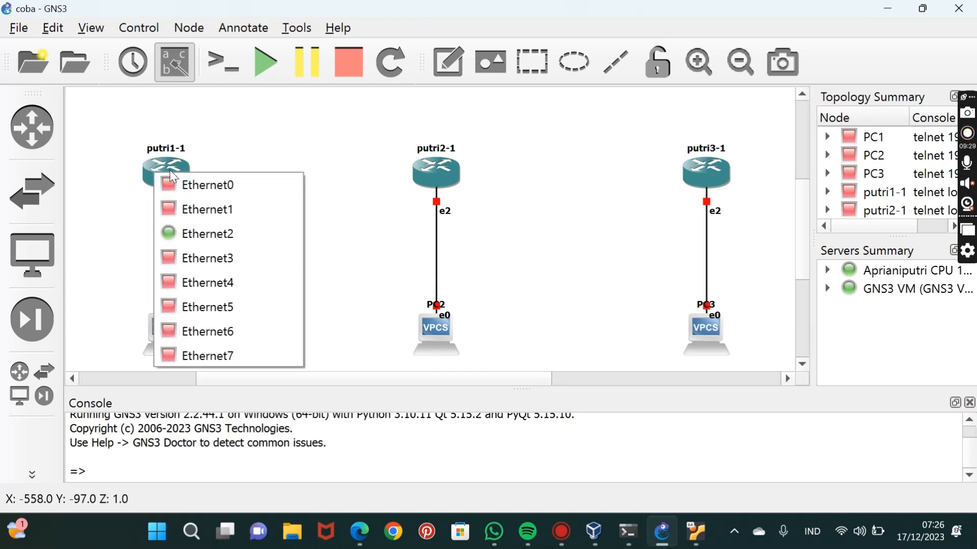
{"action": "left_click", "coordinate": [199, 259]}
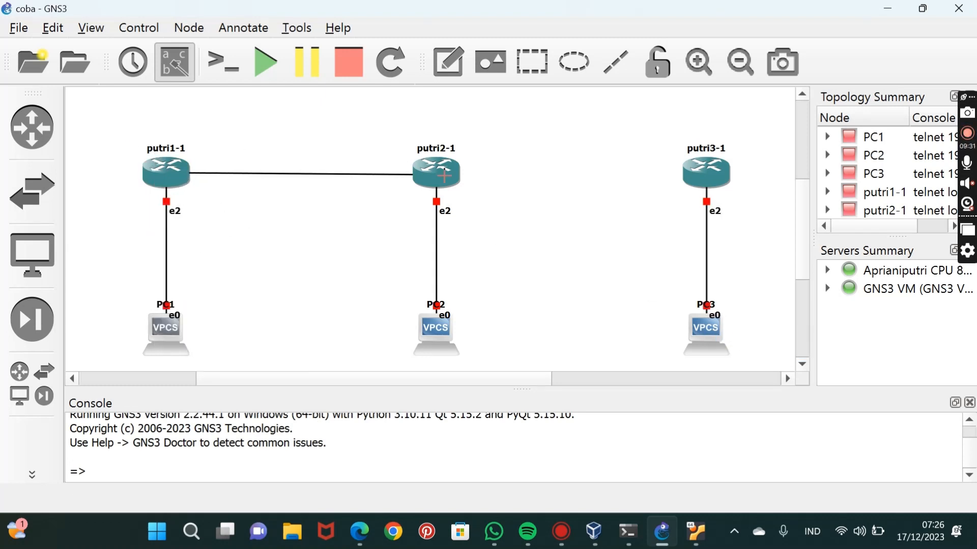
{"action": "left_click", "coordinate": [442, 174]}
{"action": "left_click", "coordinate": [492, 267]}
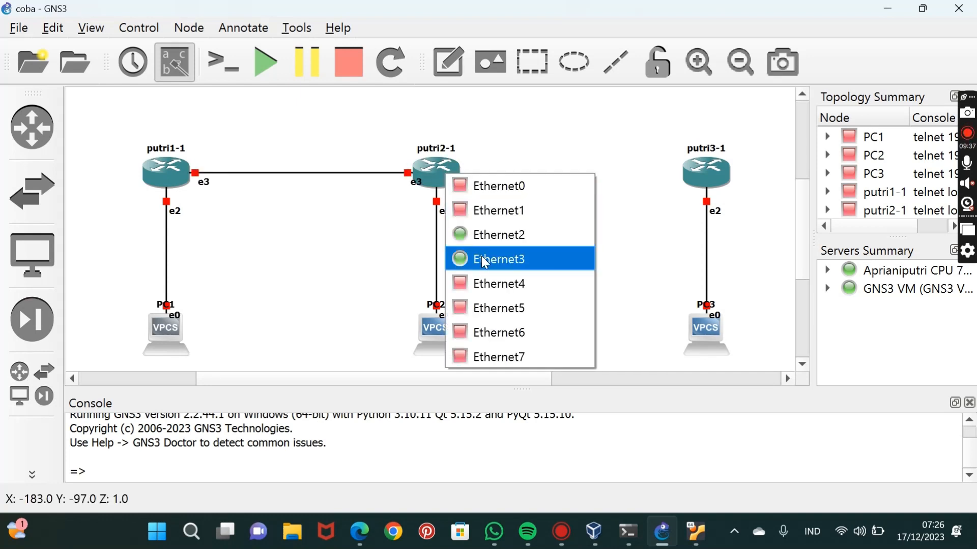
Link router putri2-1 to router putri3-1 using Ethernet4 on both, and leave link mode.
{"action": "left_click", "coordinate": [487, 281]}
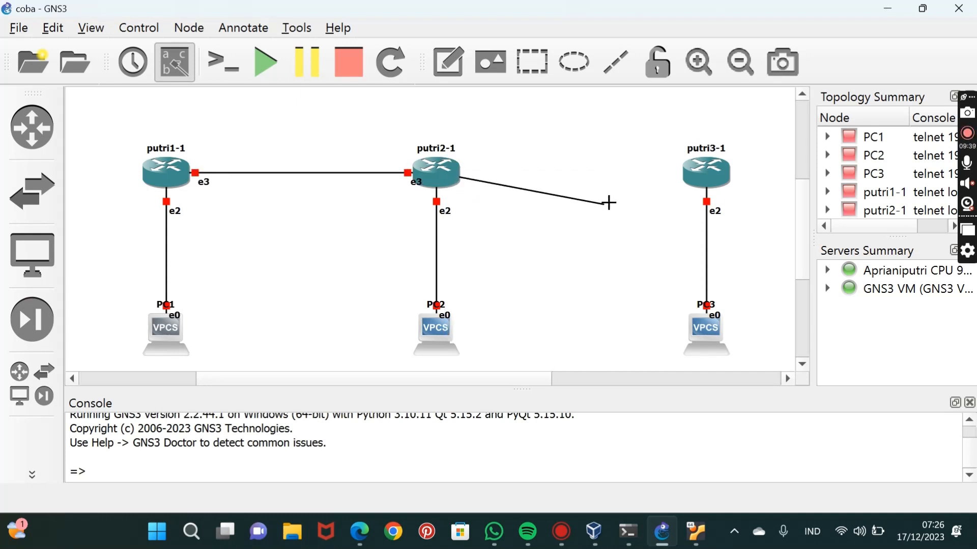
{"action": "left_click", "coordinate": [692, 173]}
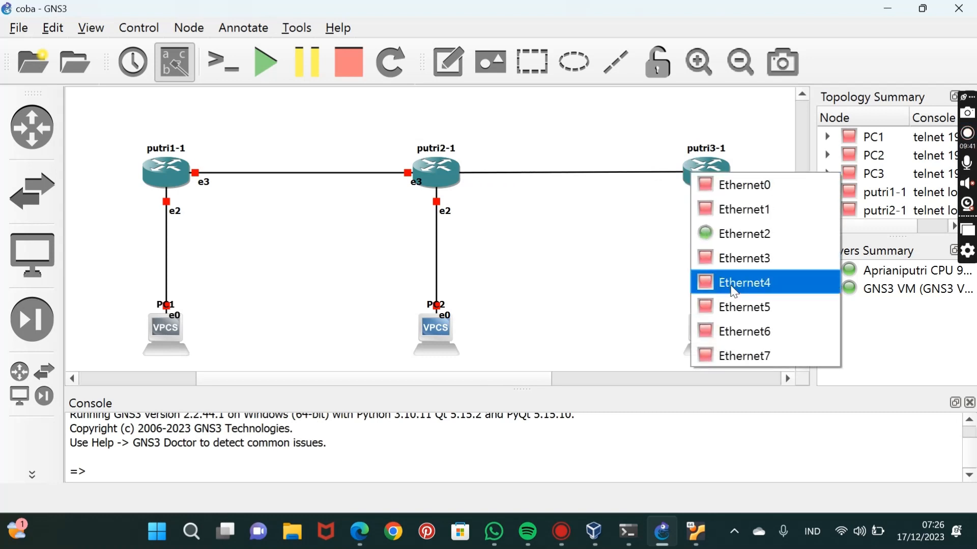
{"action": "left_click", "coordinate": [734, 283]}
{"action": "left_click", "coordinate": [32, 475]}
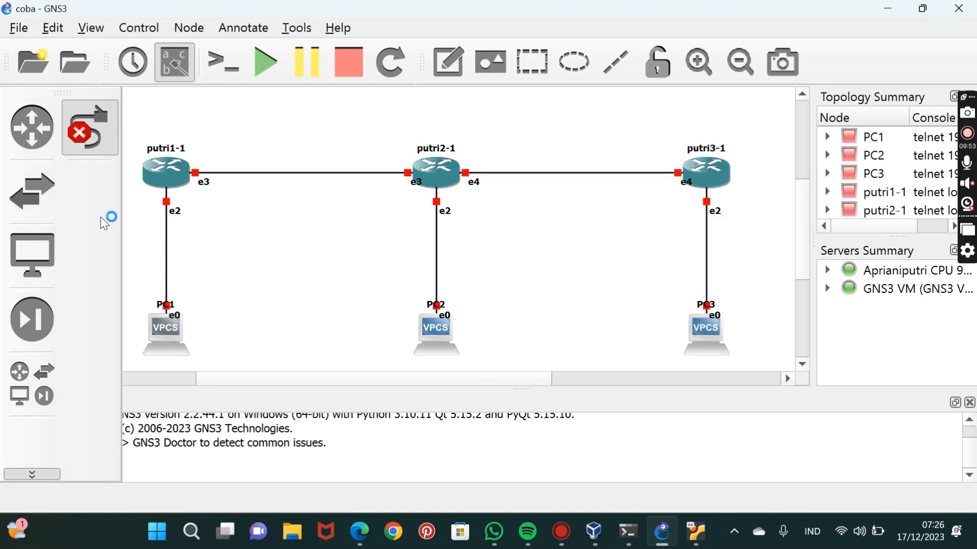
{"action": "left_click", "coordinate": [73, 136]}
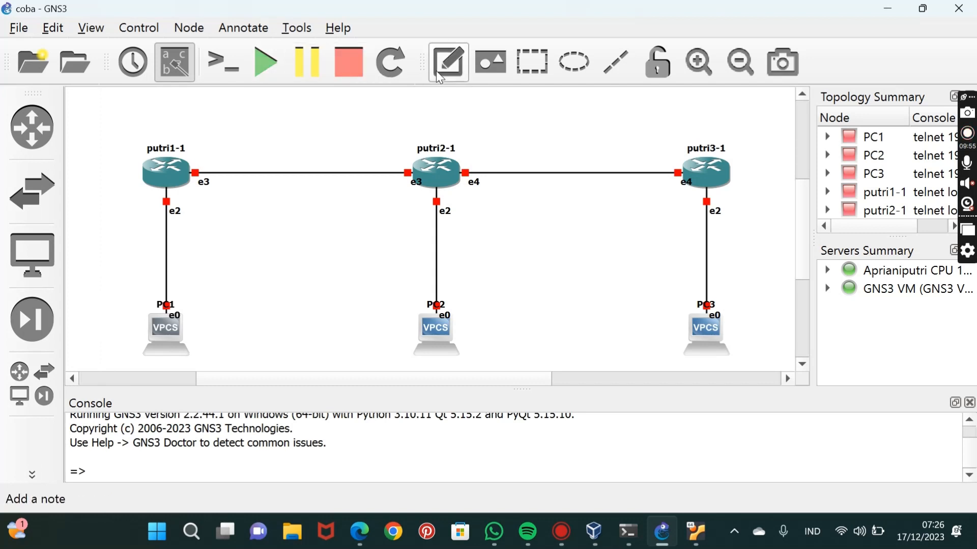
Add a text note reading 192.168.1.1/24 just above router putri1-1.
{"action": "left_click", "coordinate": [450, 71]}
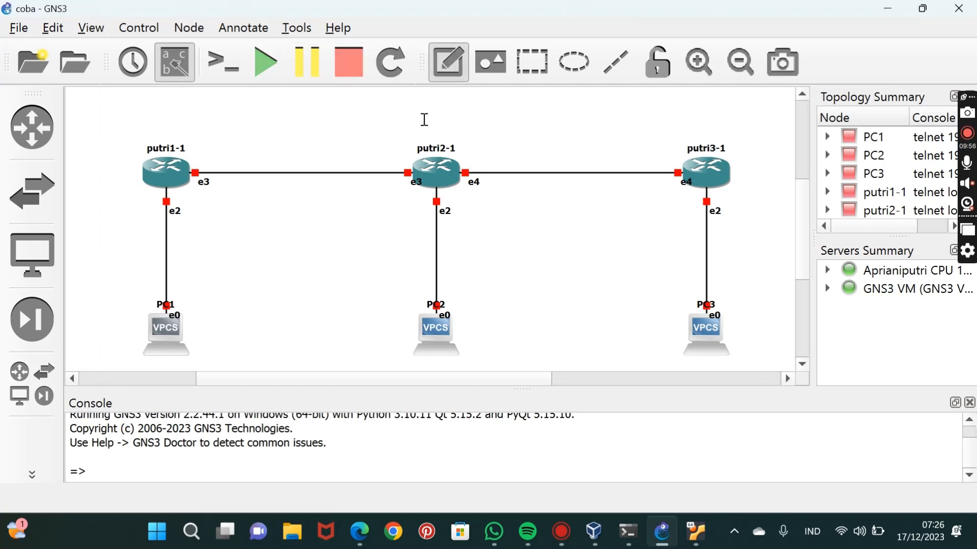
{"action": "left_click", "coordinate": [186, 132]}
{"action": "type", "text": "1"}
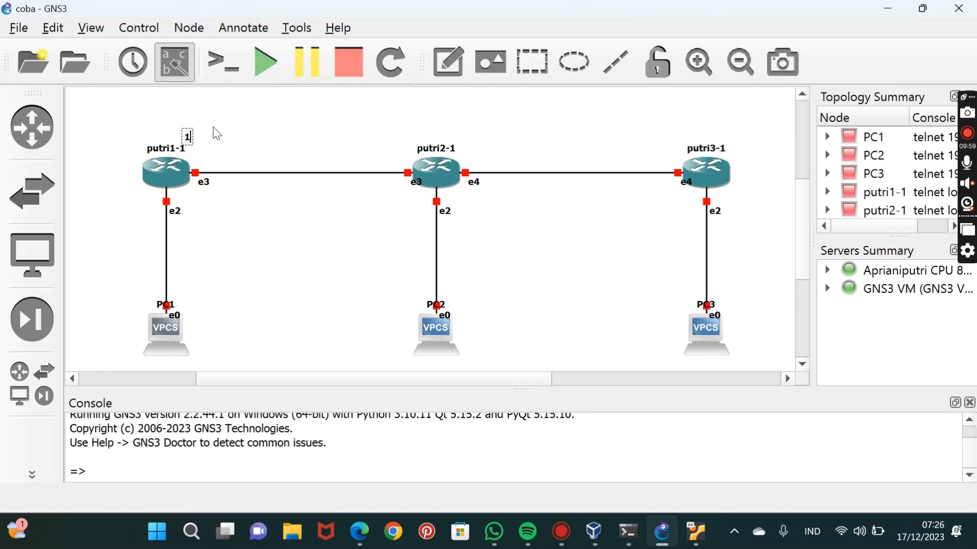
{"action": "type", "text": "92.168."}
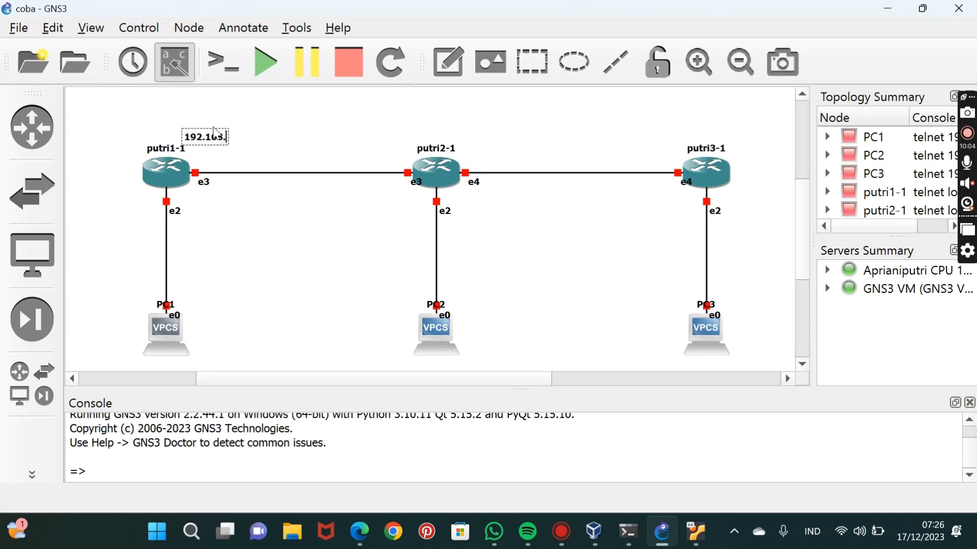
{"action": "type", "text": "1.1"}
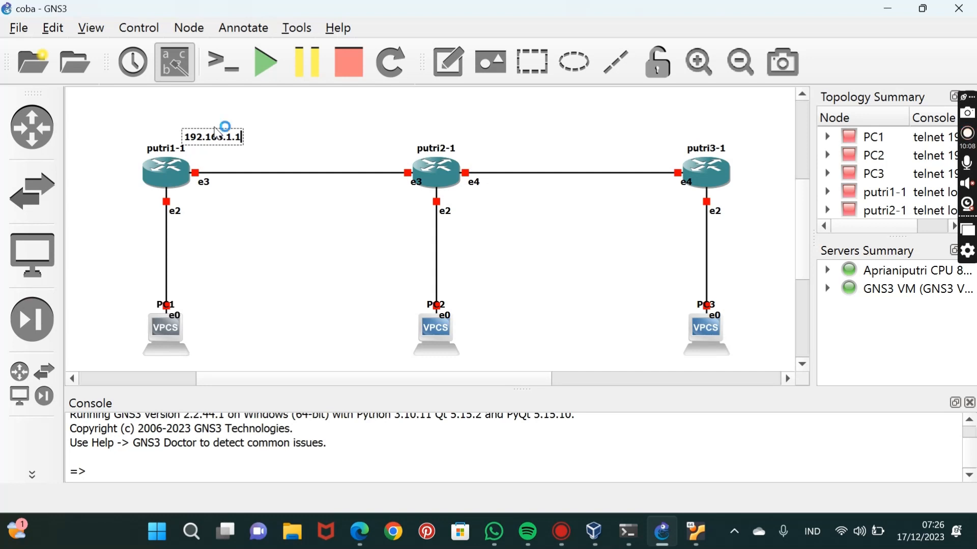
{"action": "type", "text": "/24"}
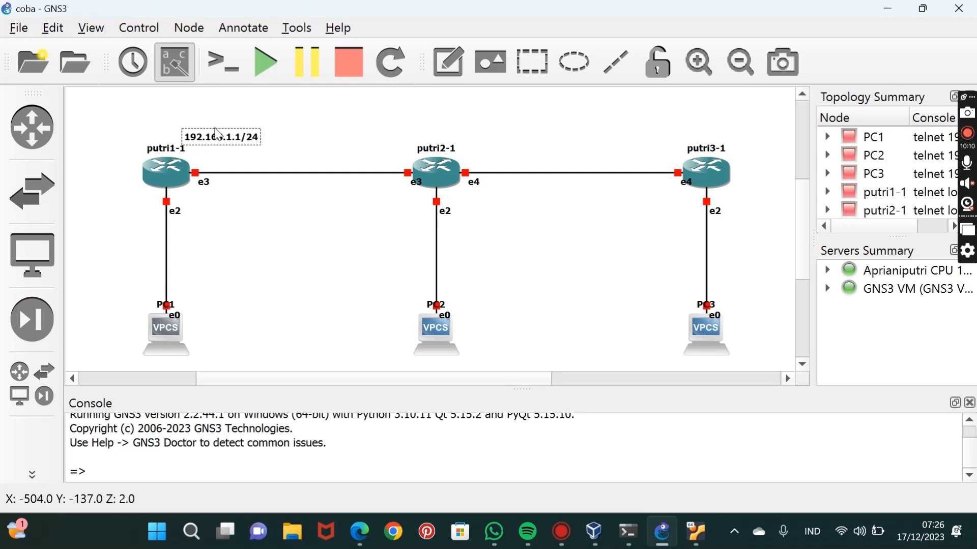
Move the 192.168.1.1/24 note above the putri1-1 to putri2-1 link near putri1-1, and realign PC1 directly beneath putri1-1.
{"action": "left_click_drag", "start_coordinate": [214, 142], "coordinate": [244, 155]}
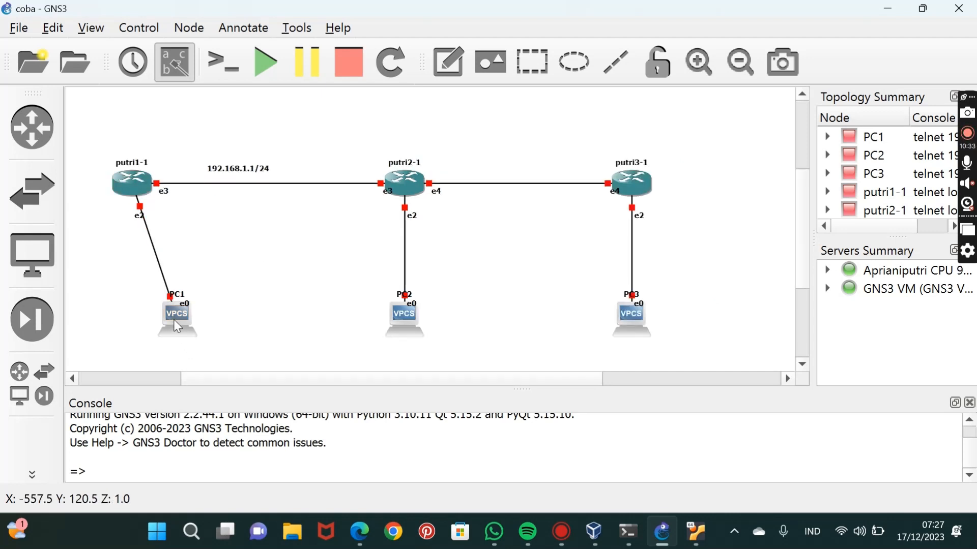
{"action": "left_click_drag", "start_coordinate": [179, 327], "coordinate": [146, 328]}
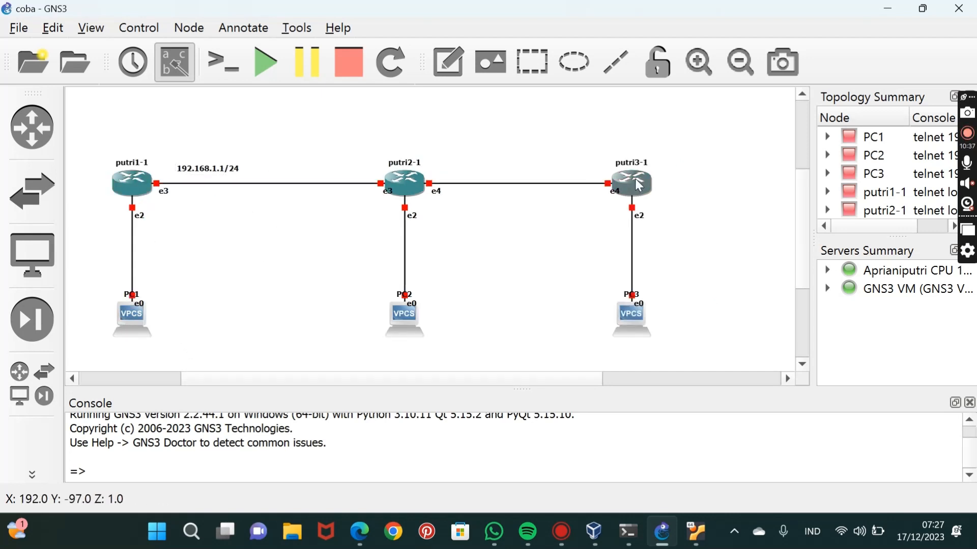
Space out the topology by moving putri3-1 and PC3 farther right, with putri2-1 and PC2 midway and each PC beneath its router.
{"action": "left_click_drag", "start_coordinate": [658, 177], "coordinate": [715, 176]}
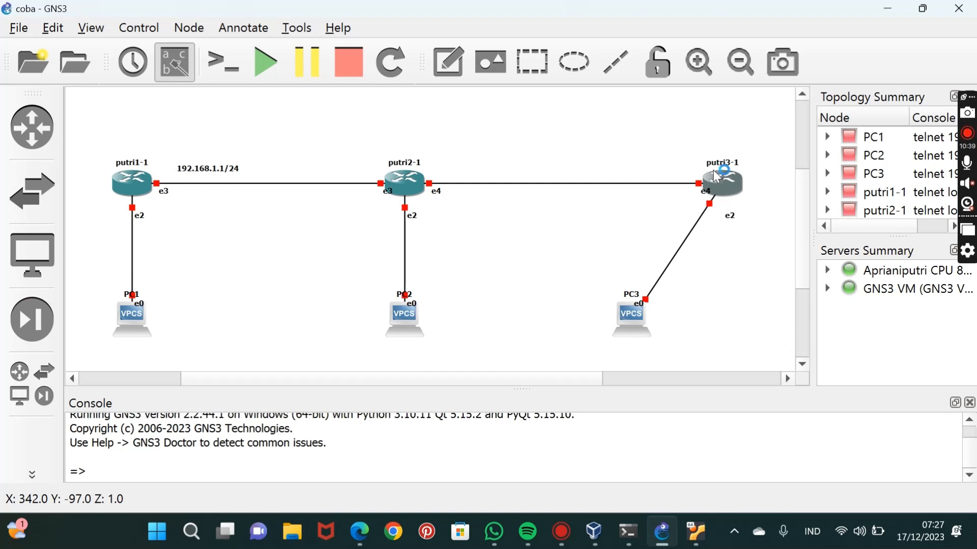
{"action": "left_click_drag", "start_coordinate": [633, 321], "coordinate": [716, 329]}
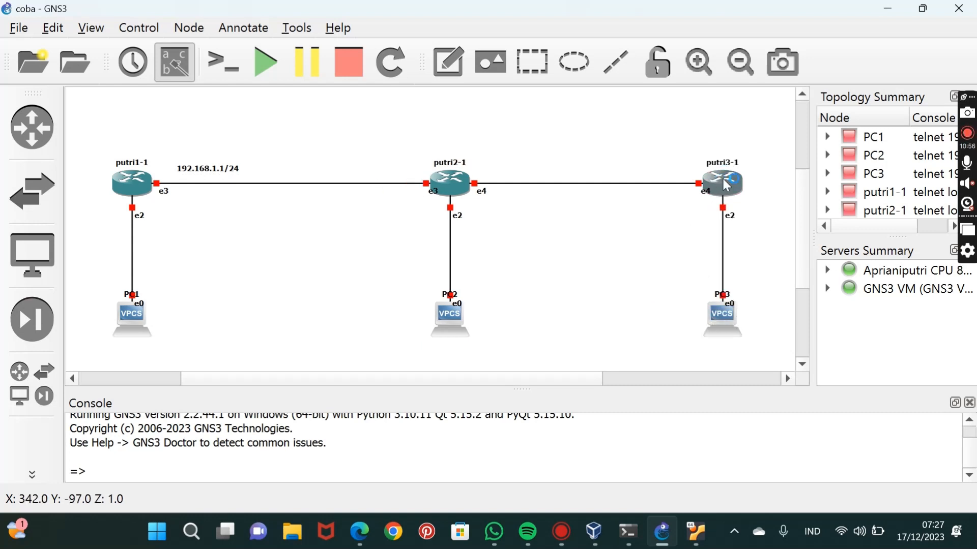
{"action": "left_click_drag", "start_coordinate": [722, 180], "coordinate": [745, 178]}
{"action": "left_click_drag", "start_coordinate": [722, 319], "coordinate": [755, 317]}
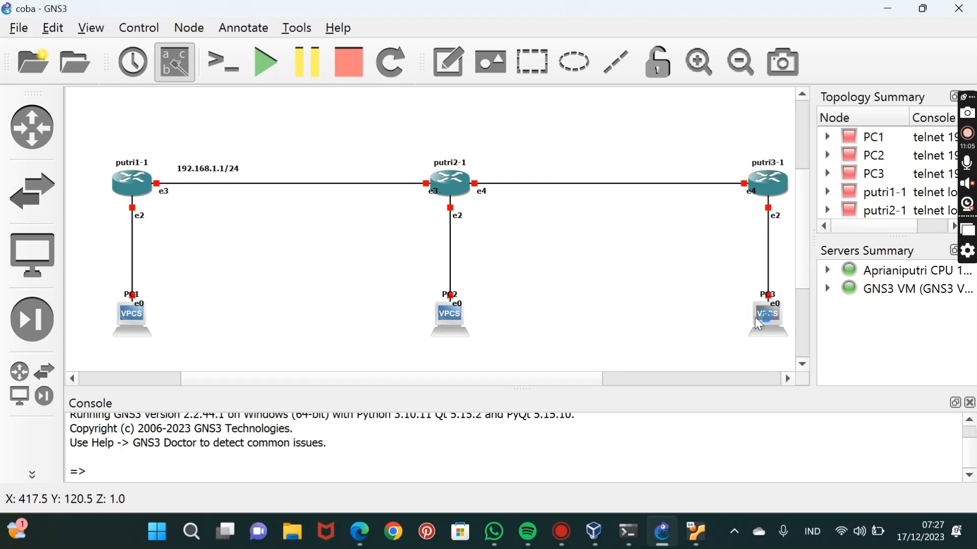
{"action": "left_click", "coordinate": [789, 381]}
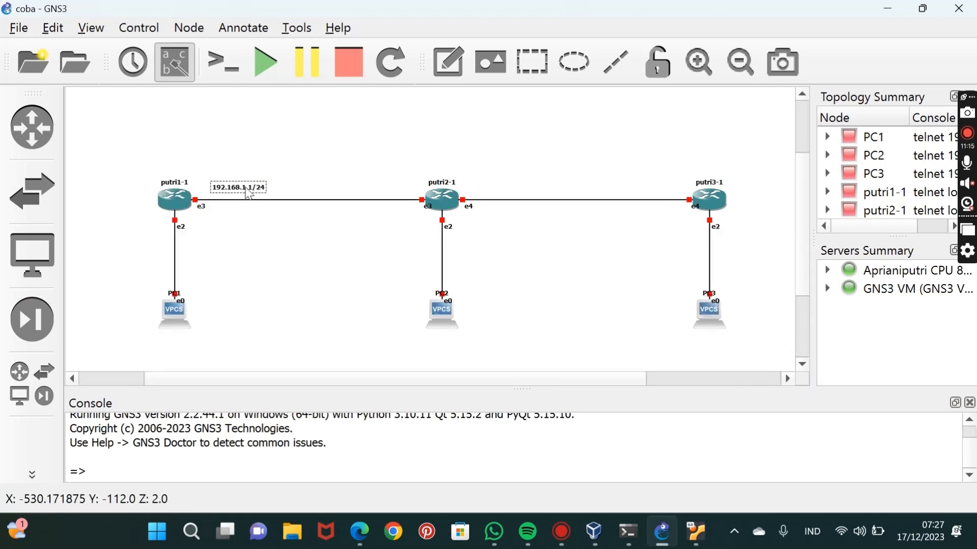
Add a text note reading 192.168.1.2/24 above the putri1-1 to putri2-1 link, near putri2-1.
{"action": "left_click", "coordinate": [448, 62]}
{"action": "left_click", "coordinate": [353, 171]}
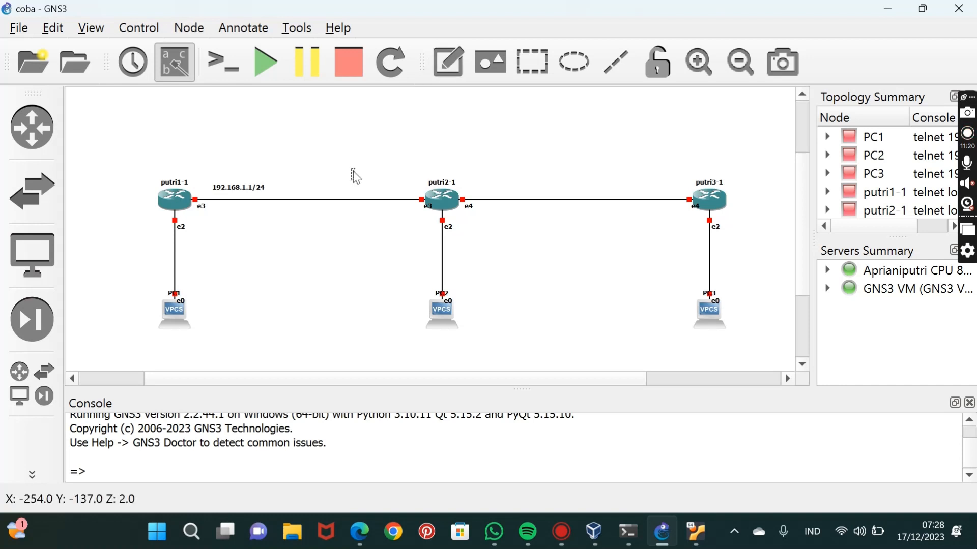
{"action": "type", "text": "192.168.1.1/24"}
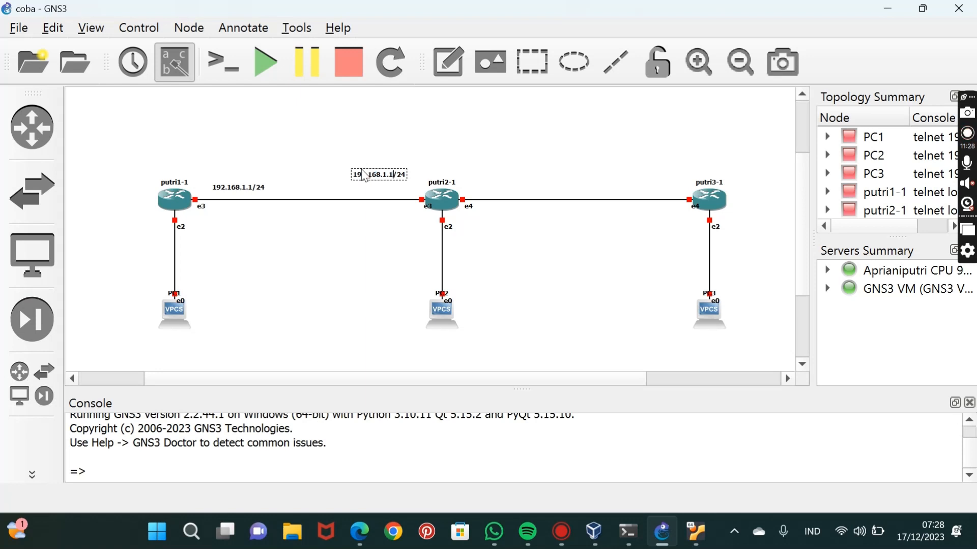
{"action": "key", "text": "BackSpace"}
{"action": "type", "text": "2"}
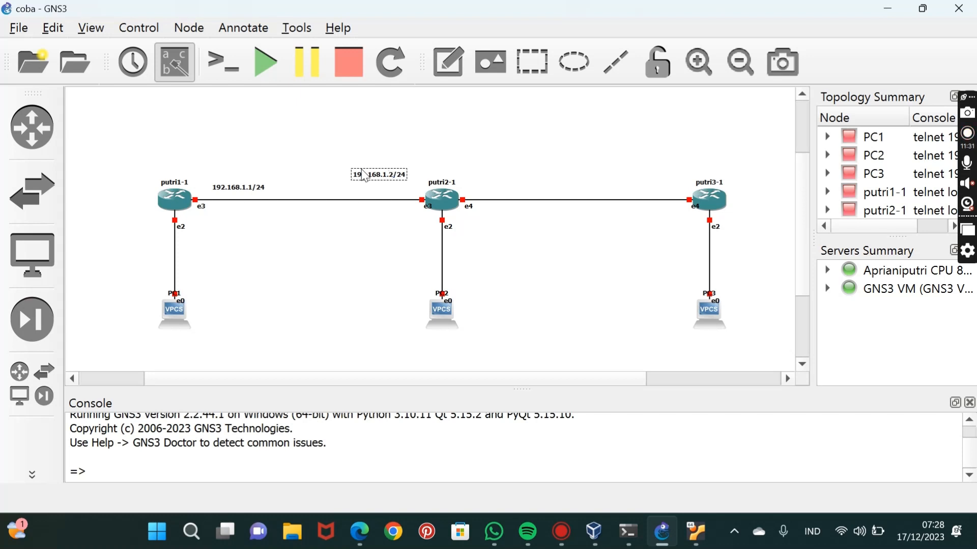
{"action": "left_click", "coordinate": [362, 235]}
{"action": "left_click_drag", "start_coordinate": [375, 171], "coordinate": [374, 184]}
{"action": "left_click", "coordinate": [388, 148]}
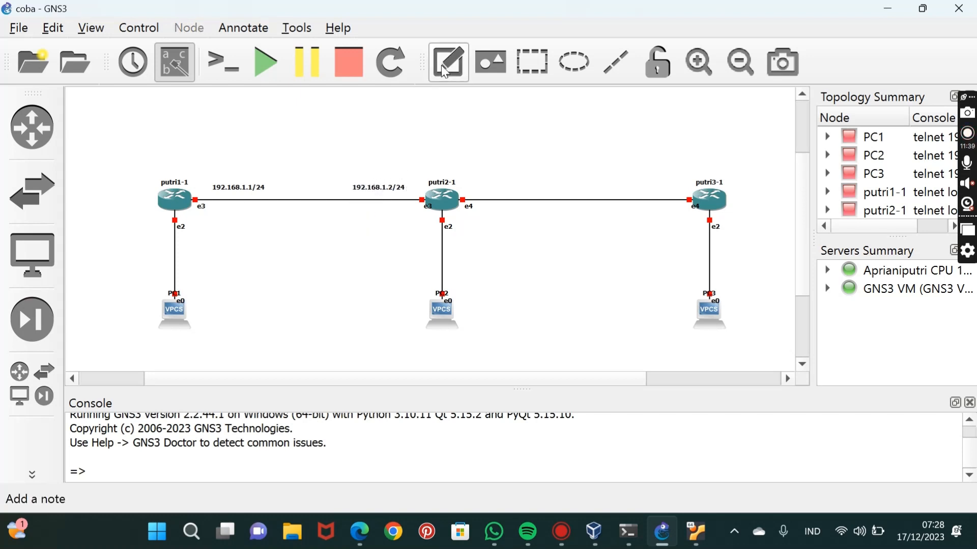
Add a text note reading 192.168.2.1/24 above the putri2-1 to putri3-1 link, near putri2-1.
{"action": "left_click", "coordinate": [442, 65]}
{"action": "left_click", "coordinate": [480, 186]}
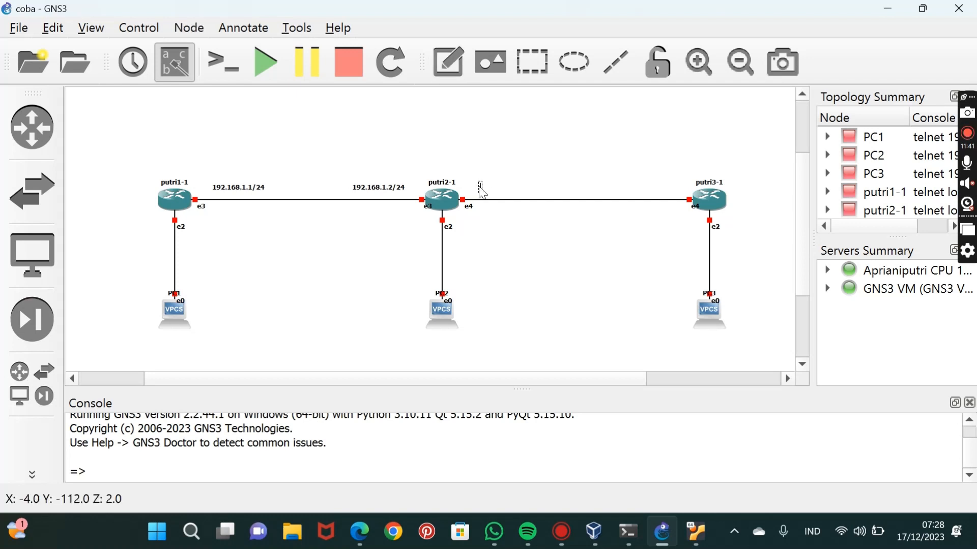
{"action": "type", "text": "192.168.1.1/24"}
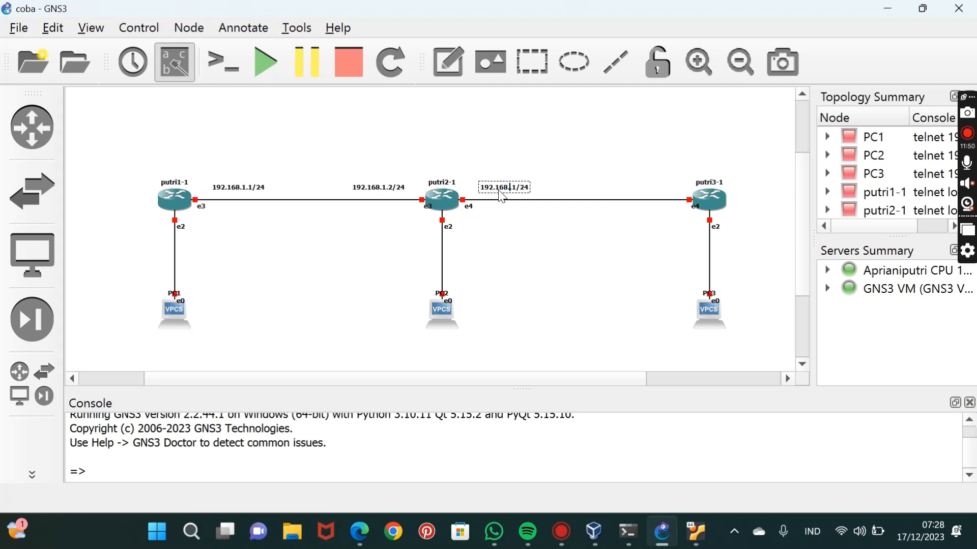
{"action": "type", "text": "2"}
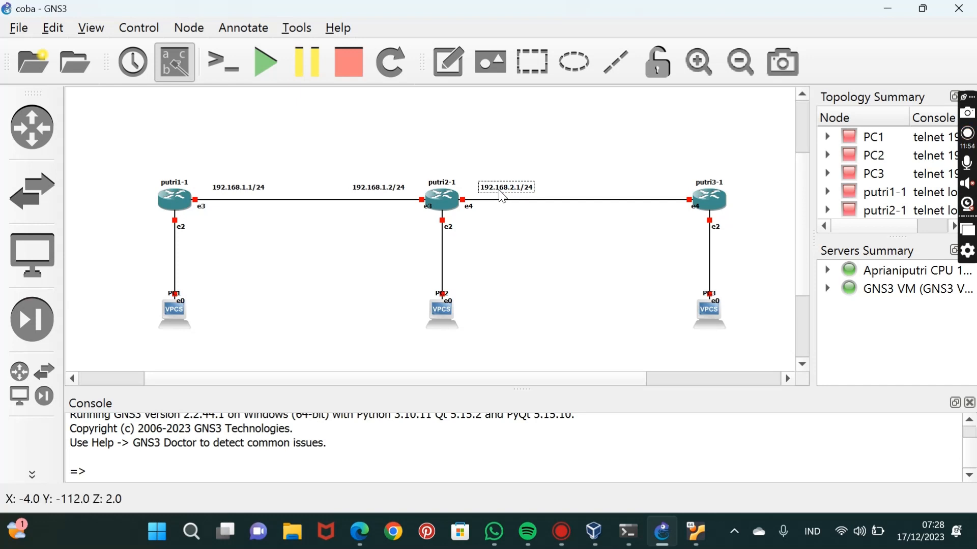
Add a text note reading 192.168.2.2/24 above the putri2-1 to putri3-1 link, near putri3-1.
{"action": "left_click", "coordinate": [448, 62]}
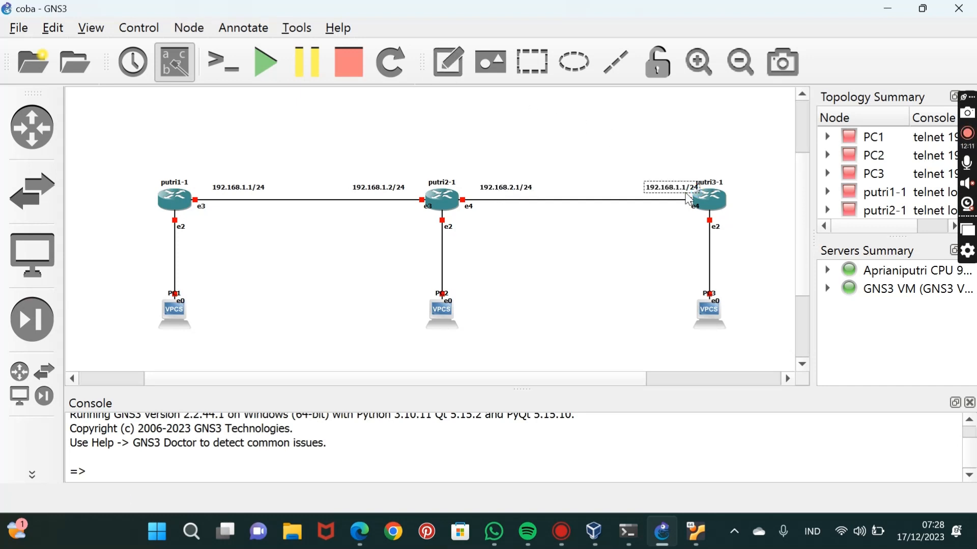
{"action": "key", "text": "BackSpace"}
{"action": "key", "text": "BackSpace"}
{"action": "key", "text": "BackSpace"}
{"action": "type", "text": "2.2"}
{"action": "left_click_drag", "start_coordinate": [687, 195], "coordinate": [673, 194]}
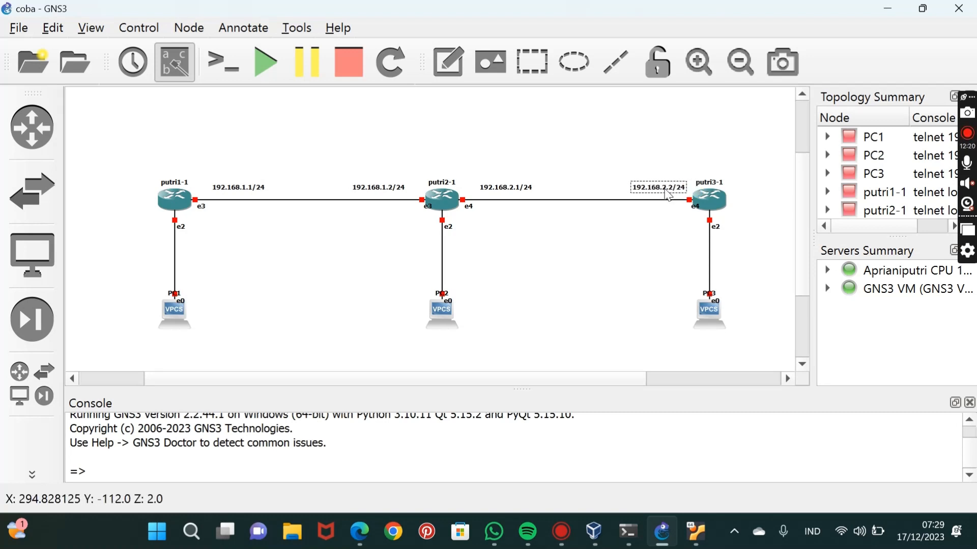
{"action": "left_click", "coordinate": [656, 224]}
Add a text note reading 192.168.10.1/24 beside the putri1-1 to PC1 link, just below putri1-1.
{"action": "left_click", "coordinate": [447, 61]}
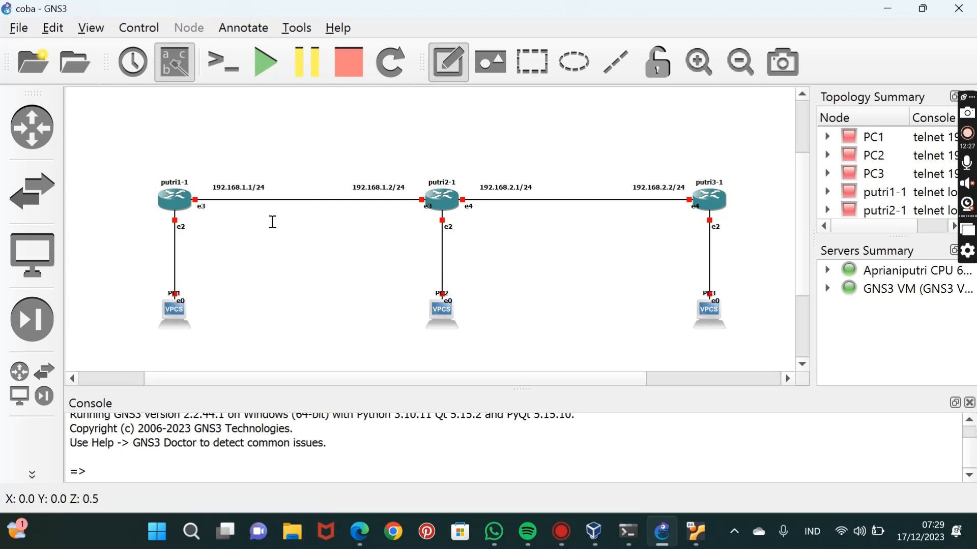
{"action": "left_click", "coordinate": [197, 224]}
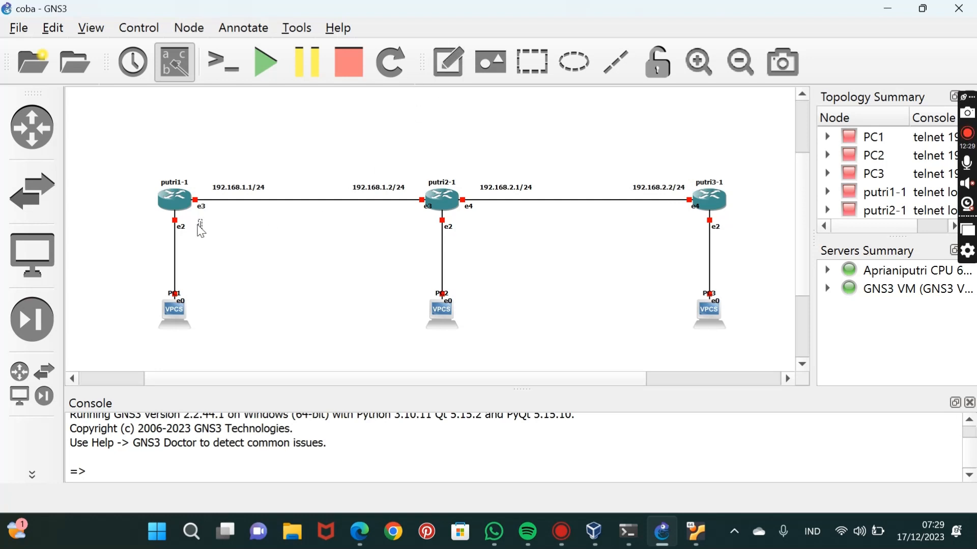
{"action": "type", "text": "192.168.1.1/24"}
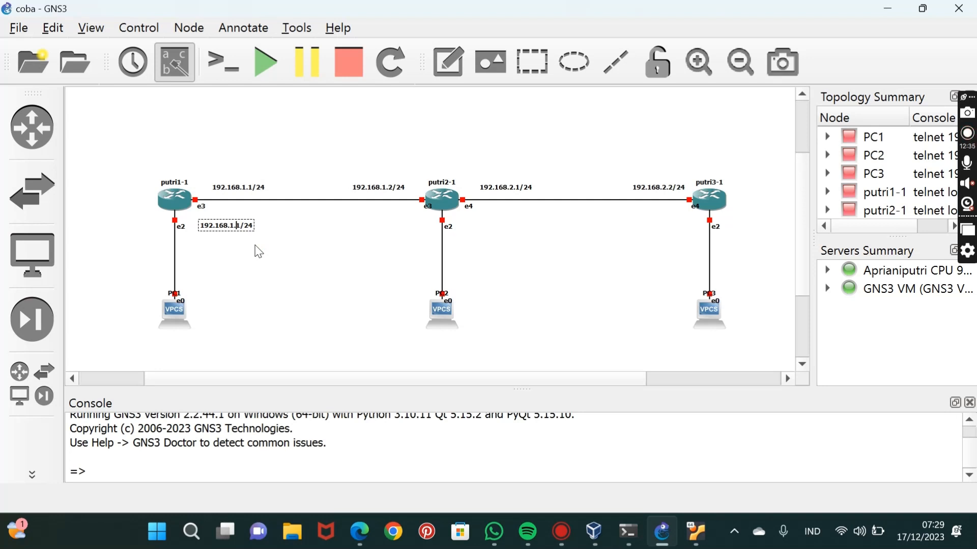
{"action": "type", "text": "0"}
{"action": "left_click_drag", "start_coordinate": [240, 222], "coordinate": [227, 236]}
{"action": "left_click", "coordinate": [216, 303]}
Add a text note reading 192.168.20.1/24 beside the putri2-1 to PC2 link, just below putri2-1.
{"action": "left_click", "coordinate": [448, 63]}
{"action": "left_click", "coordinate": [453, 234]}
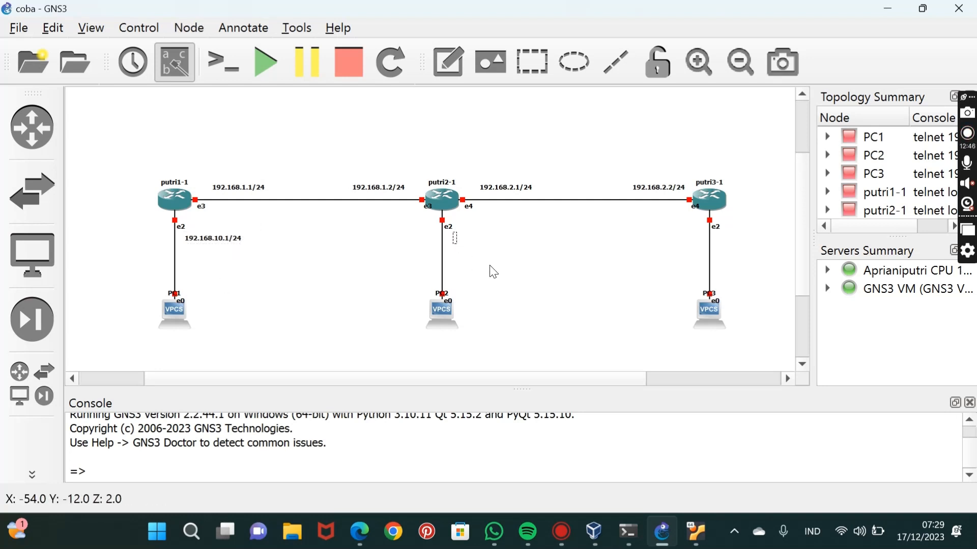
{"action": "type", "text": "192.168.1.1/24"}
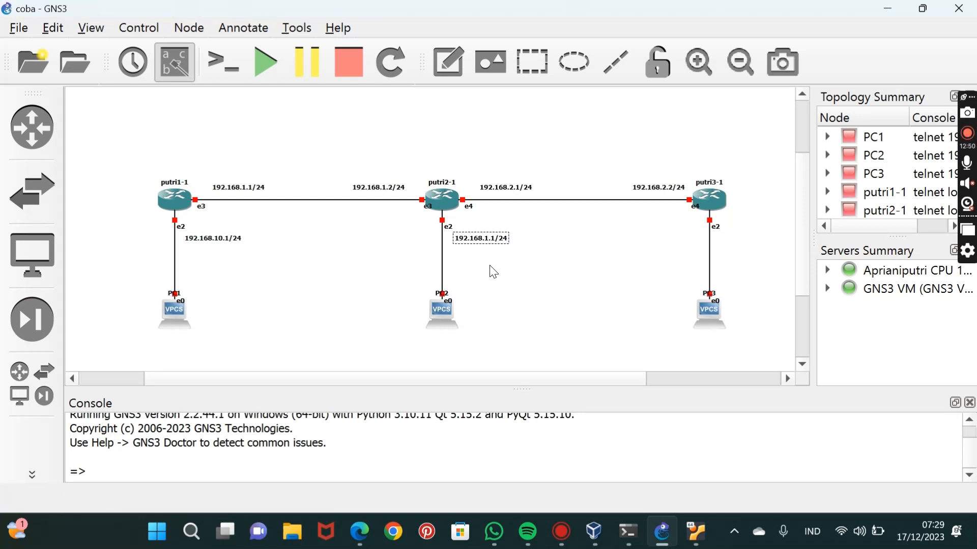
{"action": "key", "text": "Left"}
{"action": "key", "text": "Left"}
{"action": "key", "text": "Left"}
{"action": "key", "text": "Left"}
{"action": "key", "text": "Left"}
{"action": "key", "text": "BackSpace"}
{"action": "type", "text": "20"}
{"action": "left_click", "coordinate": [489, 265]}
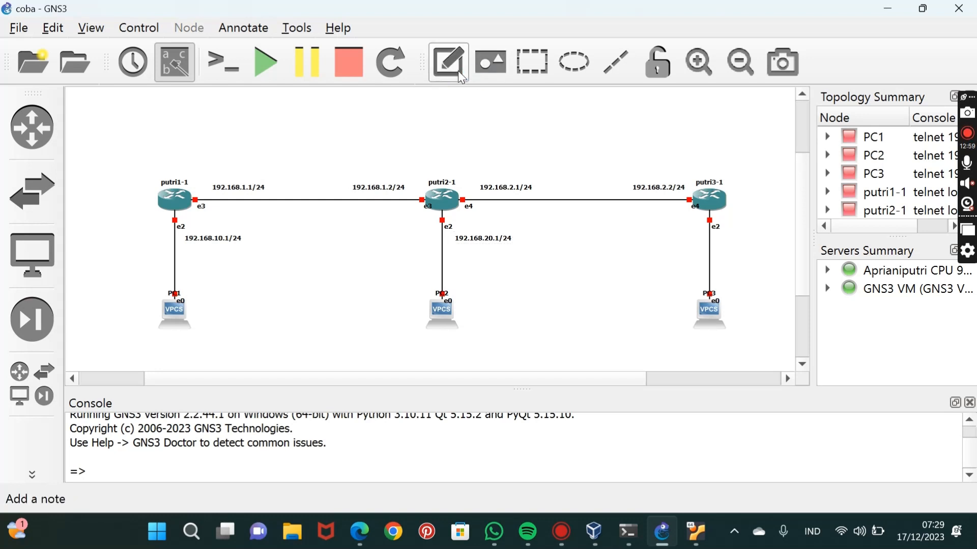
Add a text note reading 192.168.30.1/24 to the left of the putri3-1 to PC3 link, just below putri3-1.
{"action": "left_click", "coordinate": [461, 76]}
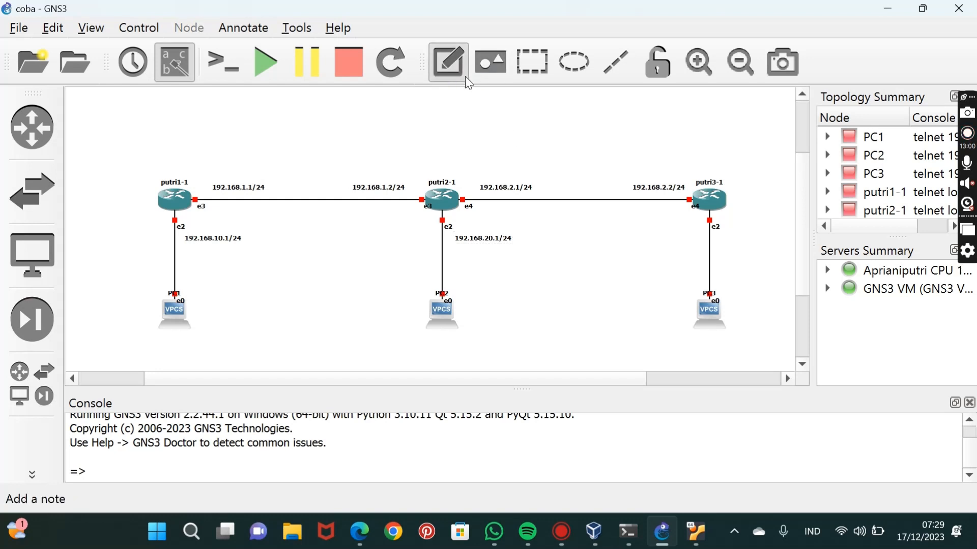
{"action": "left_click", "coordinate": [697, 235]}
{"action": "type", "text": "192.168.1.1/24"}
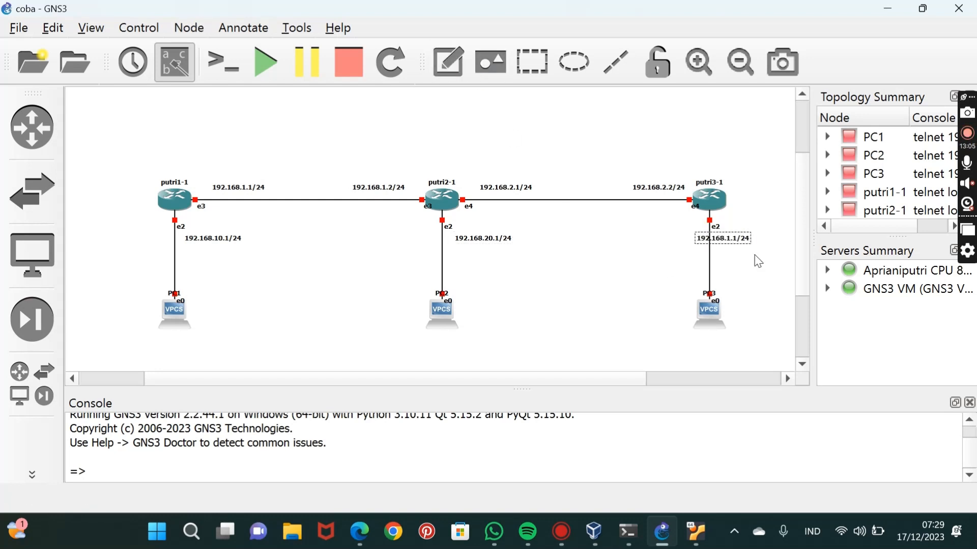
{"action": "key", "text": "Left"}
{"action": "key", "text": "Left"}
{"action": "key", "text": "Left"}
{"action": "key", "text": "Left"}
{"action": "key", "text": "BackSpace"}
{"action": "key", "text": "BackSpace"}
{"action": "type", "text": "30"}
{"action": "left_click_drag", "start_coordinate": [738, 239], "coordinate": [685, 239]}
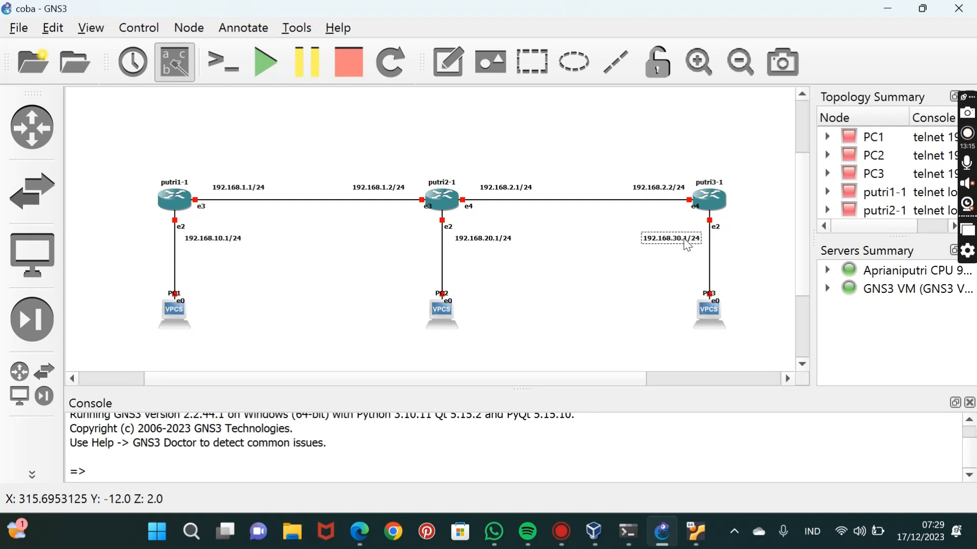
Add a text note reading 192.168.10.2/24 centred directly beneath PC1.
{"action": "left_click", "coordinate": [448, 61]}
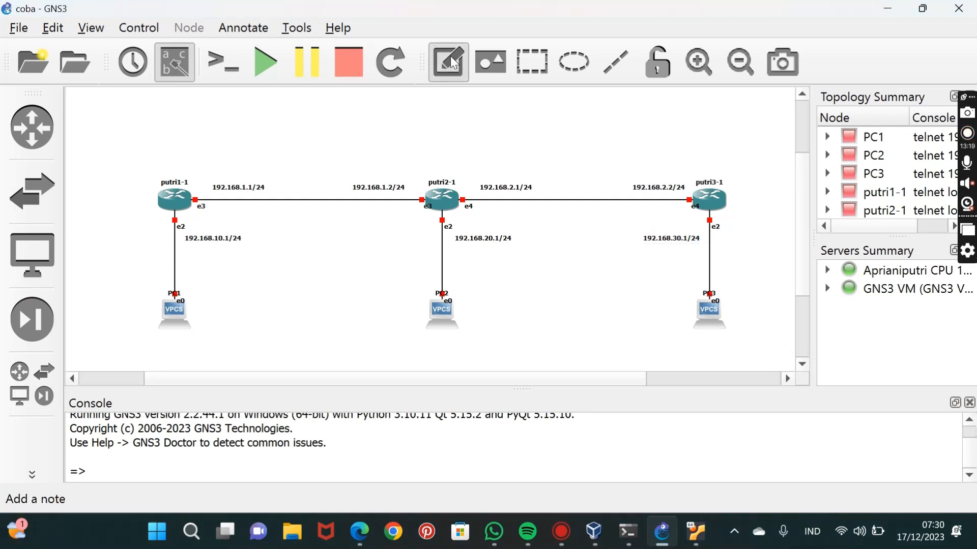
{"action": "left_click", "coordinate": [164, 348]}
{"action": "type", "text": "192.168.1.1/24"}
{"action": "key", "text": "Left"}
{"action": "key", "text": "Left"}
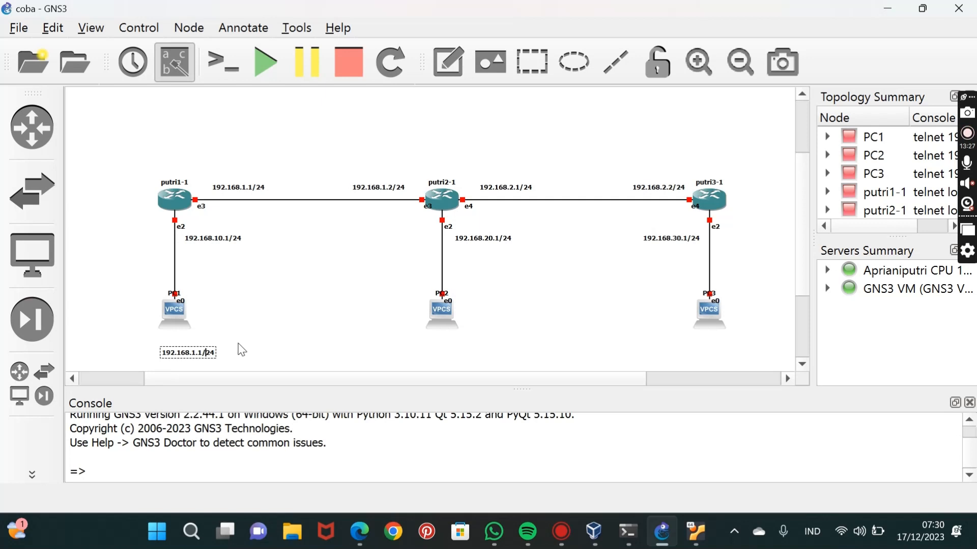
{"action": "key", "text": "Left"}
{"action": "key", "text": "BackSpace"}
{"action": "key", "text": "BackSpace"}
{"action": "type", "text": "0.2"}
{"action": "left_click_drag", "start_coordinate": [203, 352], "coordinate": [189, 343]}
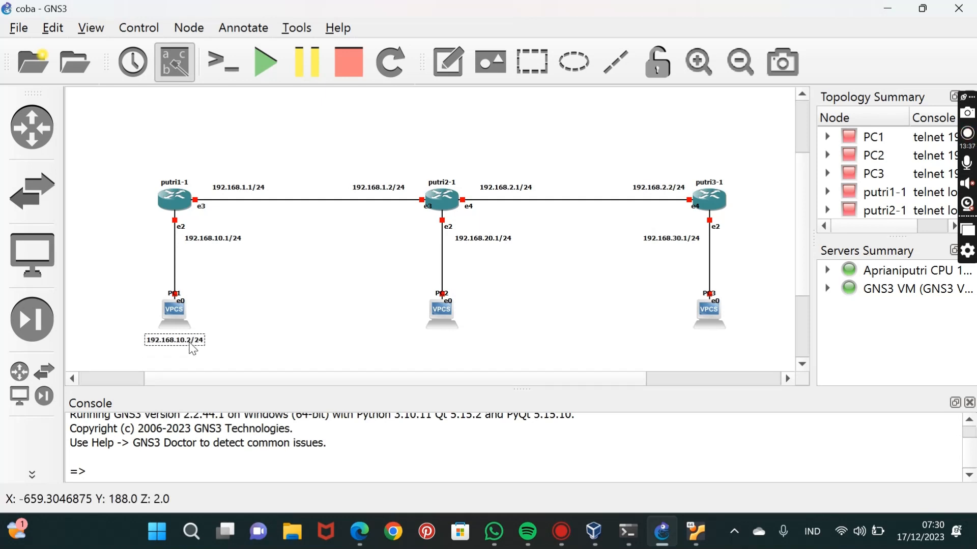
{"action": "left_click", "coordinate": [236, 341]}
Copy PC1's address note into a new note centred beneath PC2 and change it to 192.168.20.2/24.
{"action": "double_click", "coordinate": [176, 340]}
{"action": "key", "text": "ctrl+c"}
{"action": "left_click", "coordinate": [448, 62]}
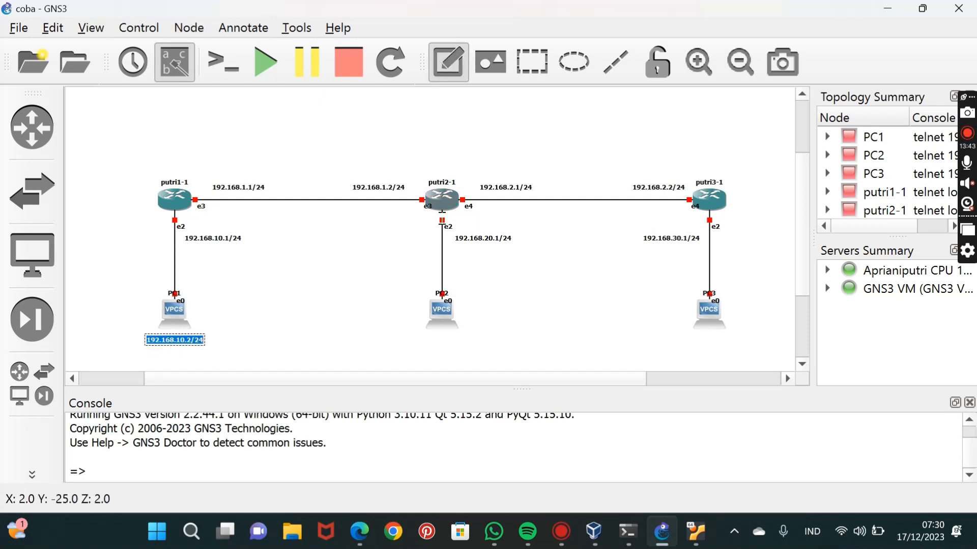
{"action": "left_click", "coordinate": [429, 345]}
{"action": "key", "text": "ctrl+v"}
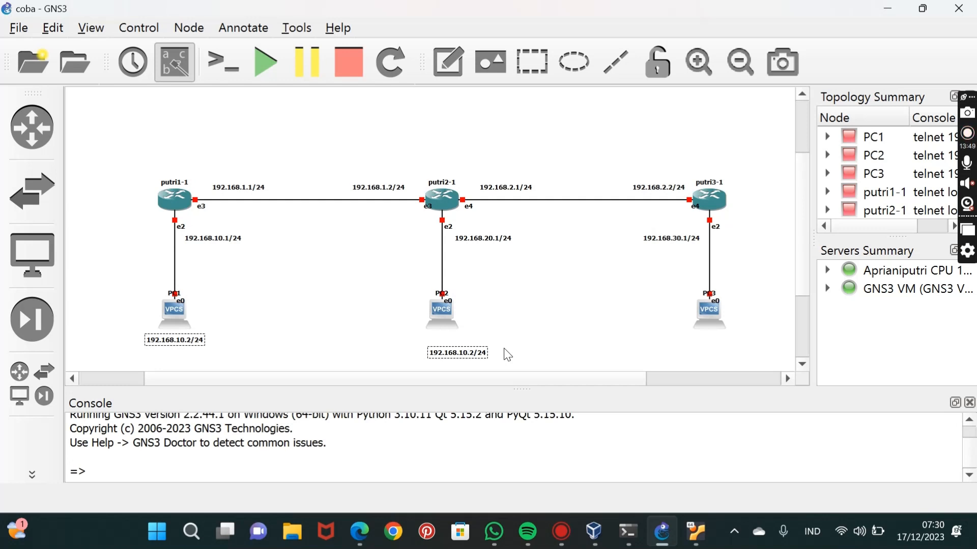
{"action": "key", "text": "BackSpace"}
{"action": "type", "text": "2"}
{"action": "left_click_drag", "start_coordinate": [486, 354], "coordinate": [471, 341]}
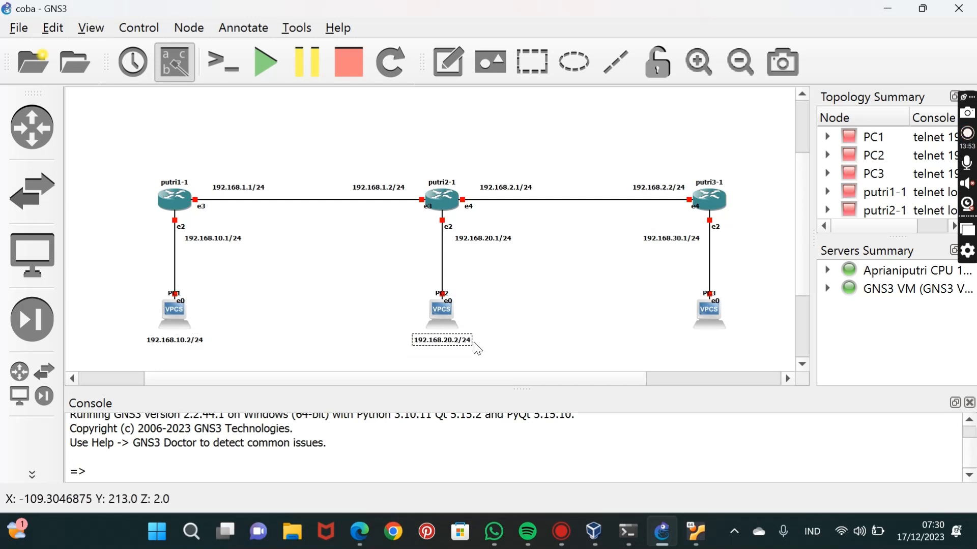
Add a text note reading 192.168.30.2/24 centred directly beneath PC3.
{"action": "left_click", "coordinate": [449, 62]}
{"action": "left_click", "coordinate": [697, 350]}
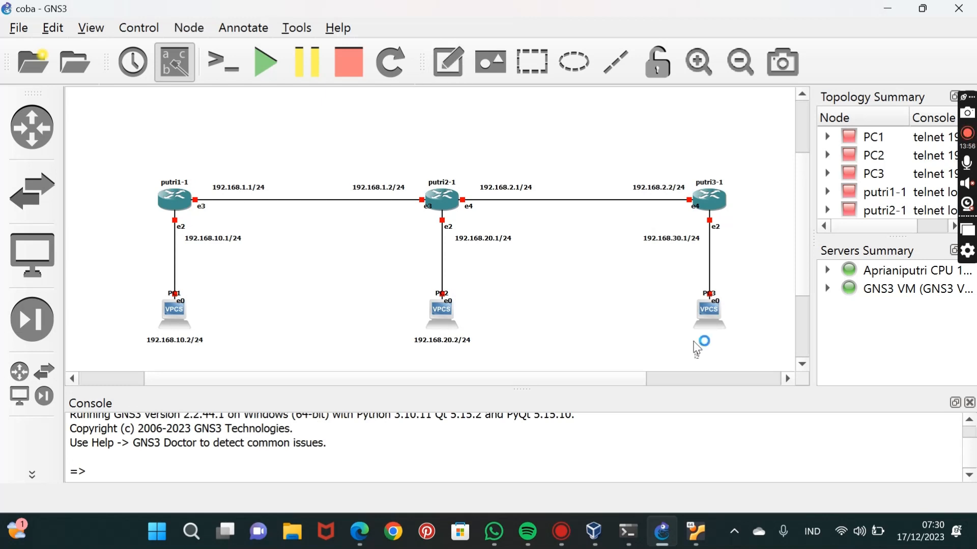
{"action": "key", "text": "ctrl+v"}
{"action": "key", "text": "BackSpace"}
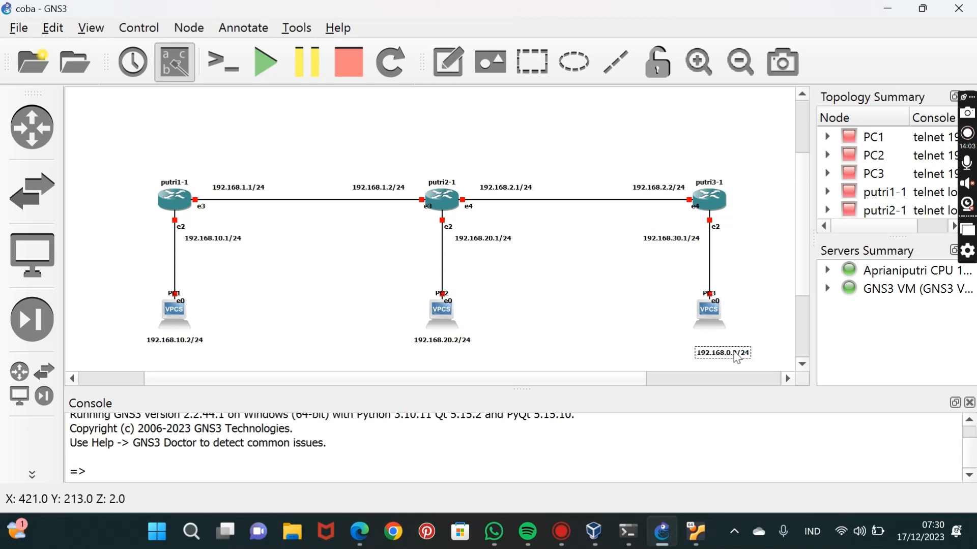
{"action": "type", "text": "3"}
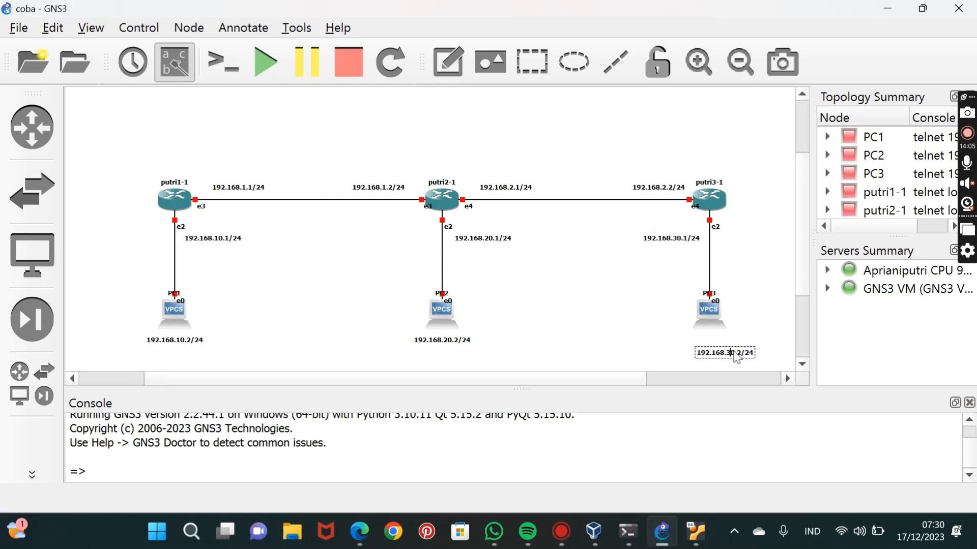
{"action": "left_click_drag", "start_coordinate": [734, 354], "coordinate": [718, 341]}
Start all devices in the topology and confirm the start.
{"action": "scroll", "coordinate": [364, 251], "scroll_direction": "down", "scroll_amount": 1}
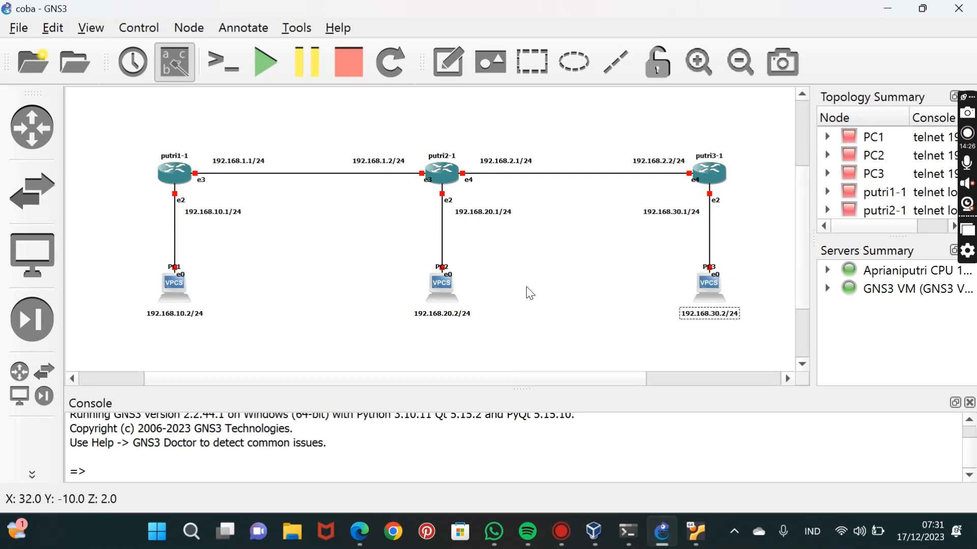
{"action": "left_click", "coordinate": [528, 291]}
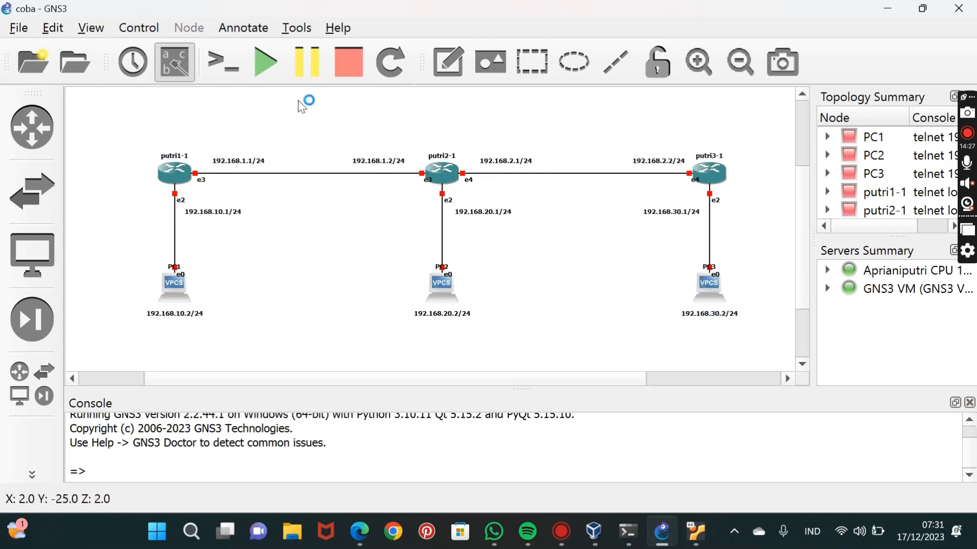
{"action": "left_click", "coordinate": [259, 75]}
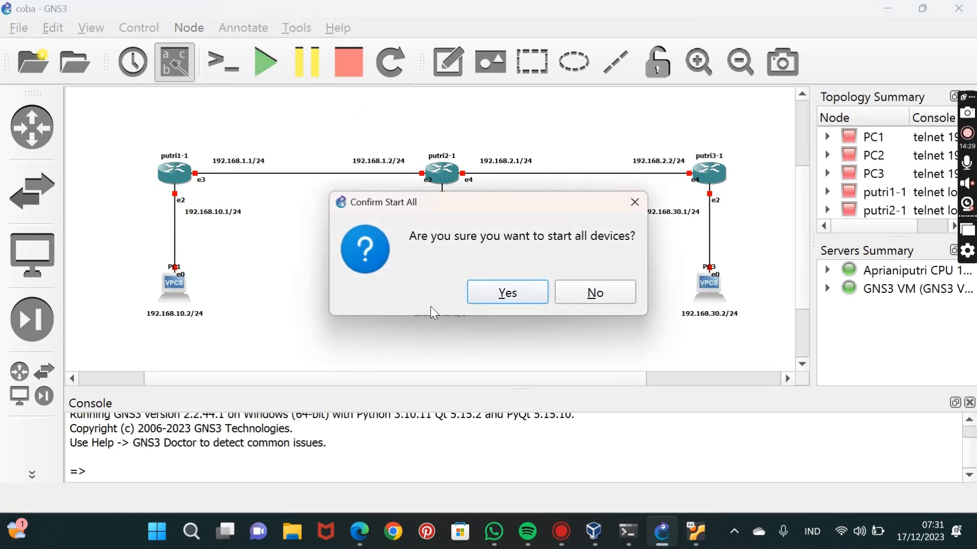
{"action": "left_click", "coordinate": [518, 293]}
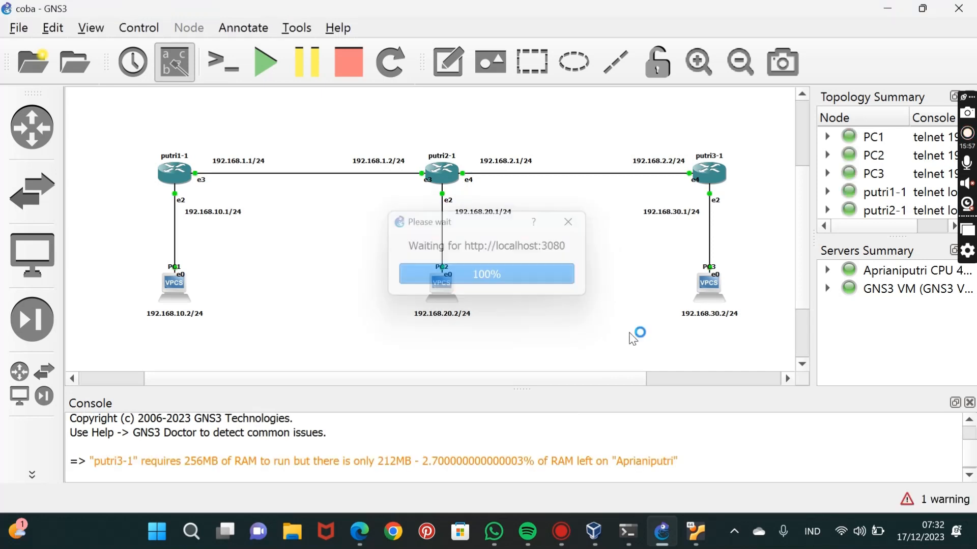
Switch to the putri1 VirtualBox console, log in as admin with an empty password, and clear the VM's notification messages.
{"action": "left_click", "coordinate": [697, 531]}
{"action": "left_click", "coordinate": [719, 451]}
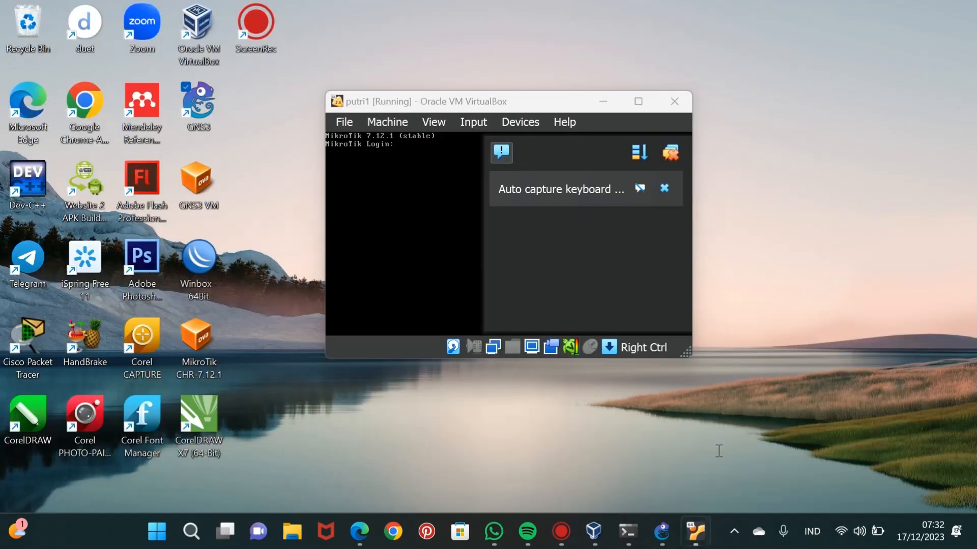
{"action": "type", "text": "admin"}
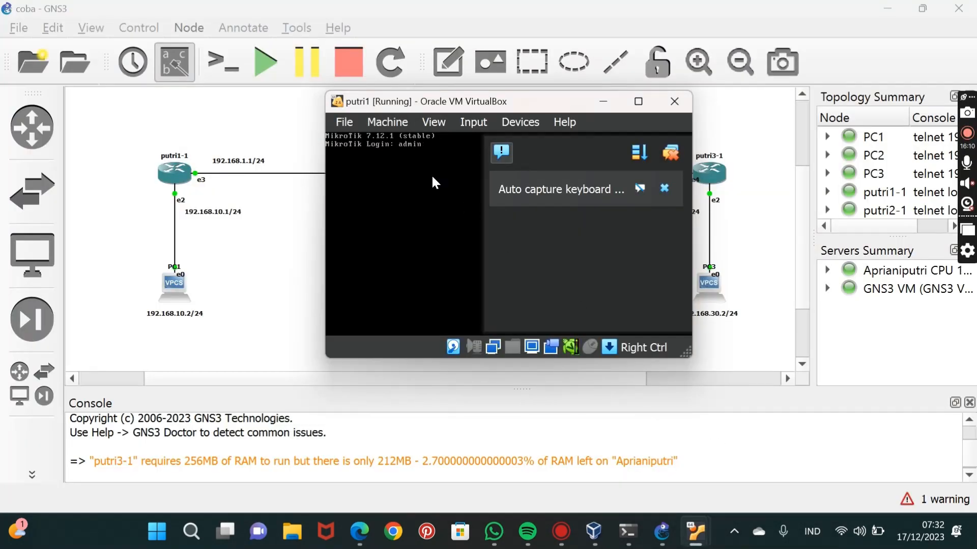
{"action": "key", "text": "Return"}
{"action": "left_click", "coordinate": [667, 151]}
{"action": "key", "text": "Return"}
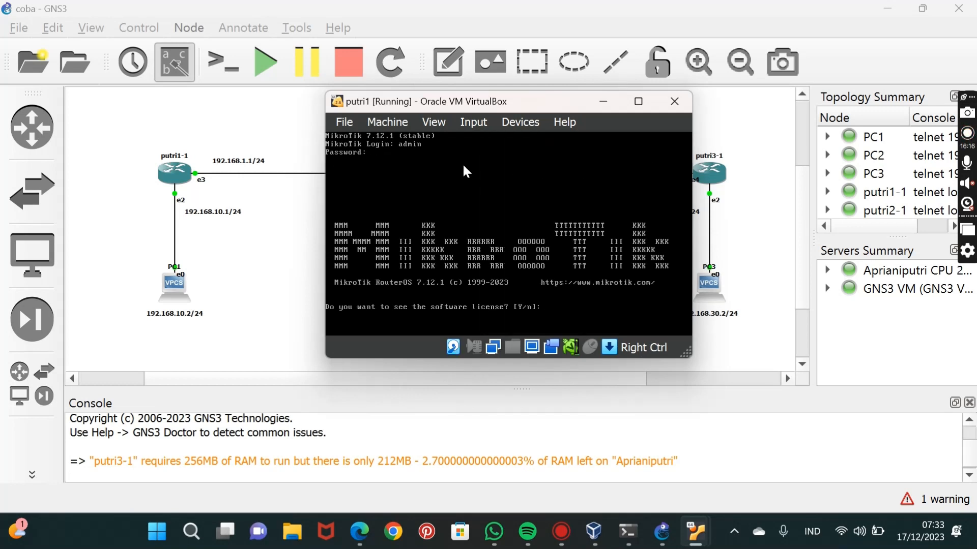
Decline viewing the software license on putri1 and enter and repeat a new admin password.
{"action": "type", "text": "n"}
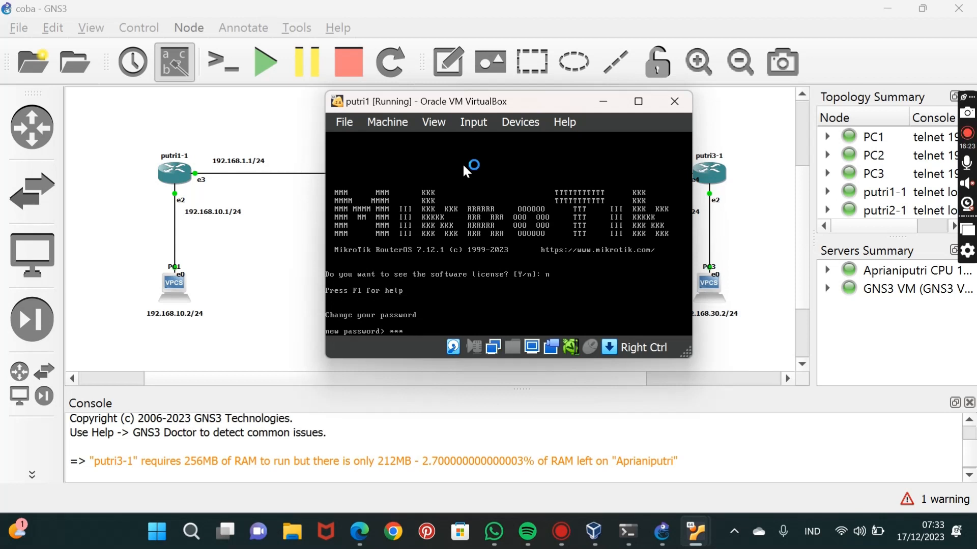
{"action": "key", "text": "Return"}
{"action": "type", "text": "**"}
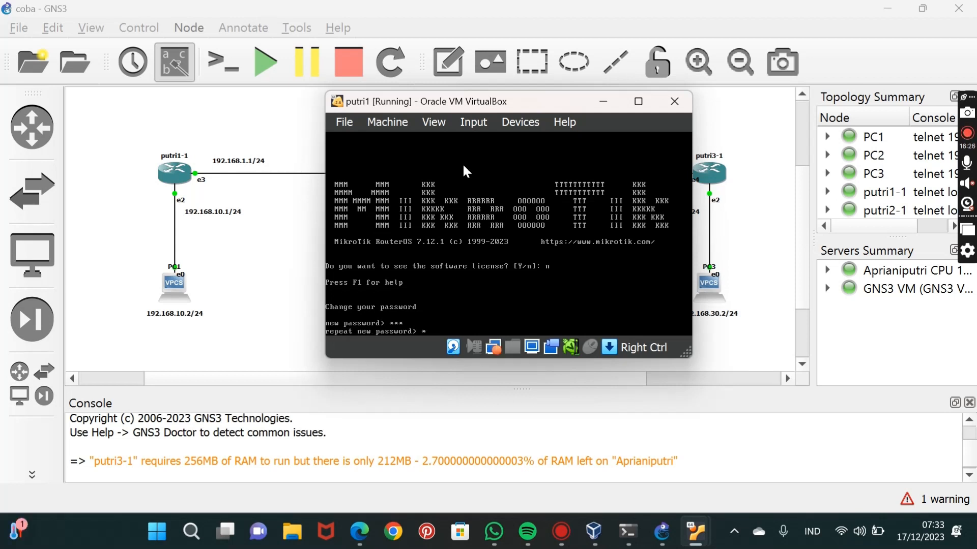
{"action": "key", "text": "Return"}
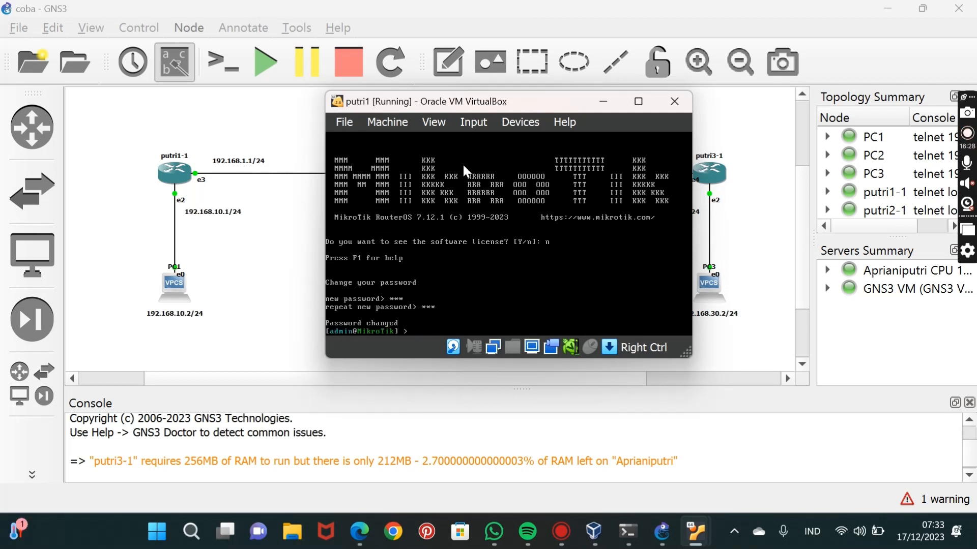
Set the first router's system identity to putri1 and add IP address 192.168.1.1/24 on interface ether4.
{"action": "type", "text": "system identity set name=putri1"}
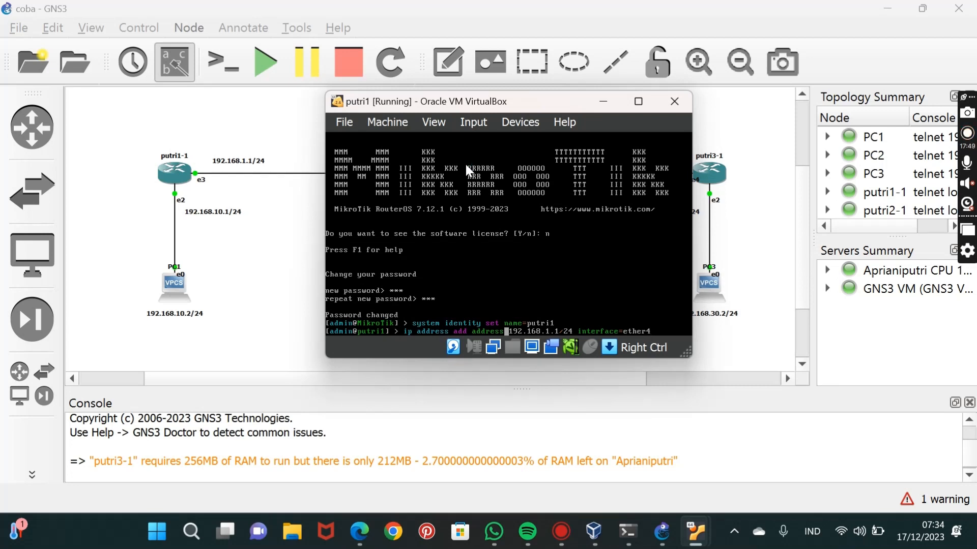
{"action": "key", "text": "Return"}
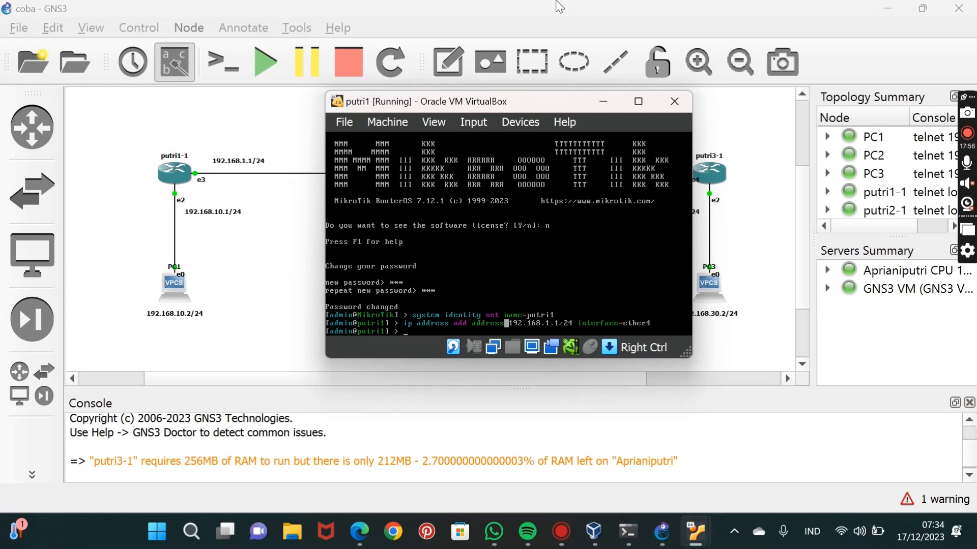
Print the IP address list on putri1 to check the ether4 entry.
{"action": "type", "text": "ip address pr"}
{"action": "key", "text": "Return"}
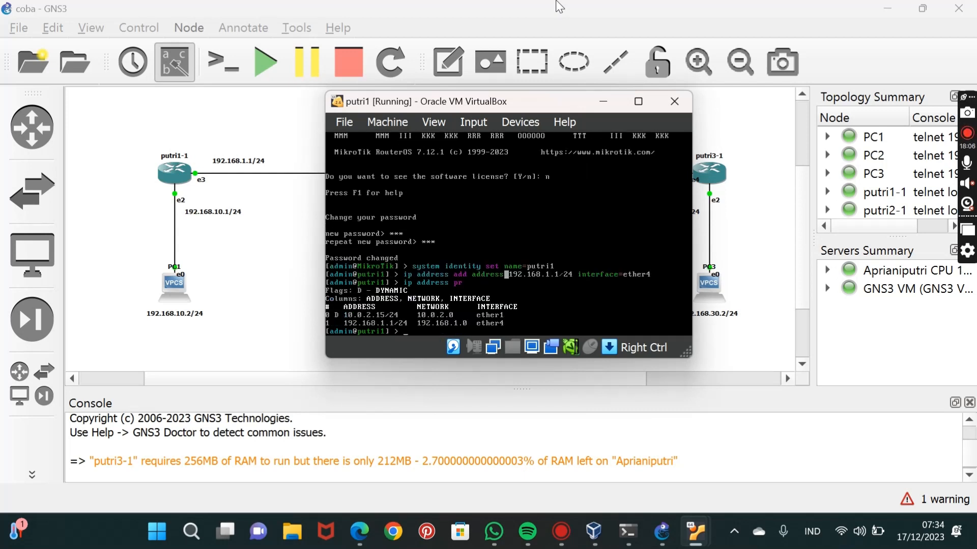
Add IP address 192.168.10.1/24 on interface ether3 of putri1.
{"action": "type", "text": "ip address add address=192.168.10.1/24 interface=ether3"}
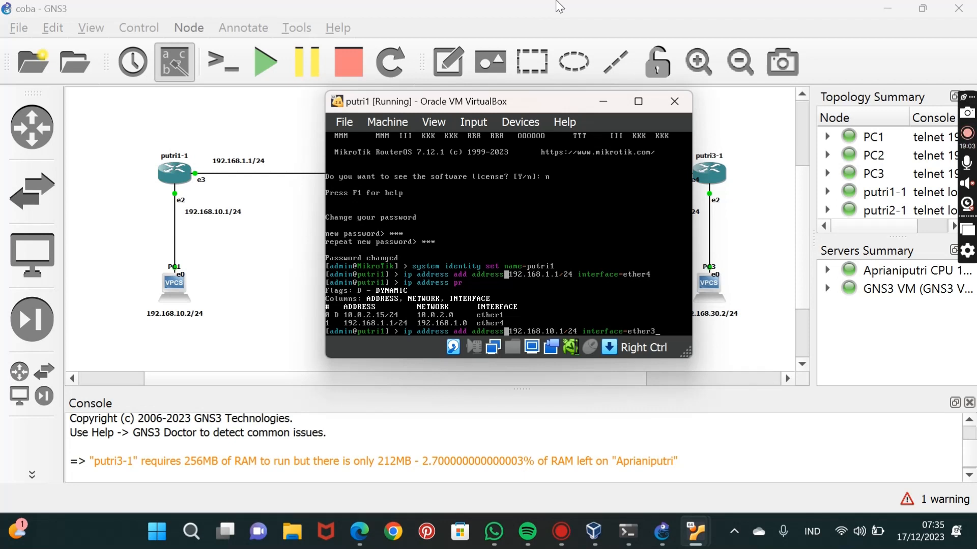
{"action": "key", "text": "Return"}
Print putri1's IP addresses again to check the ether3 entry.
{"action": "type", "text": "ip address"}
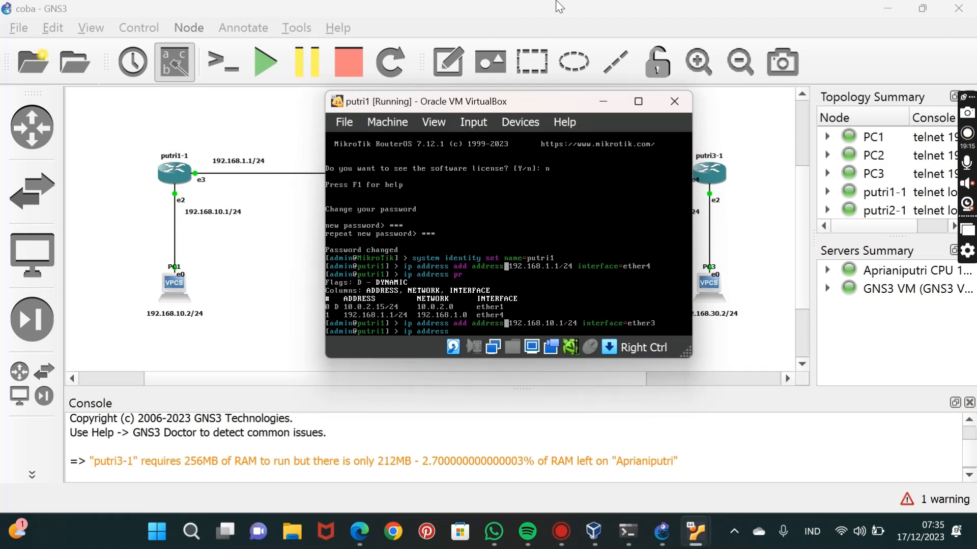
{"action": "type", "text": " pr"}
{"action": "key", "text": "Return"}
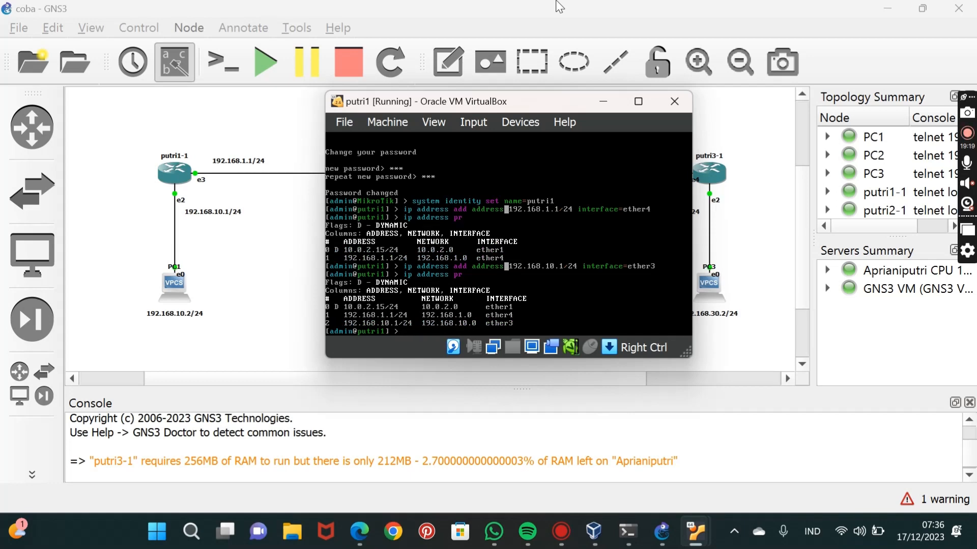
Minimize the putri1 console, log in to the putri2 console as admin with an empty password, and clear its notifications.
{"action": "left_click", "coordinate": [603, 101]}
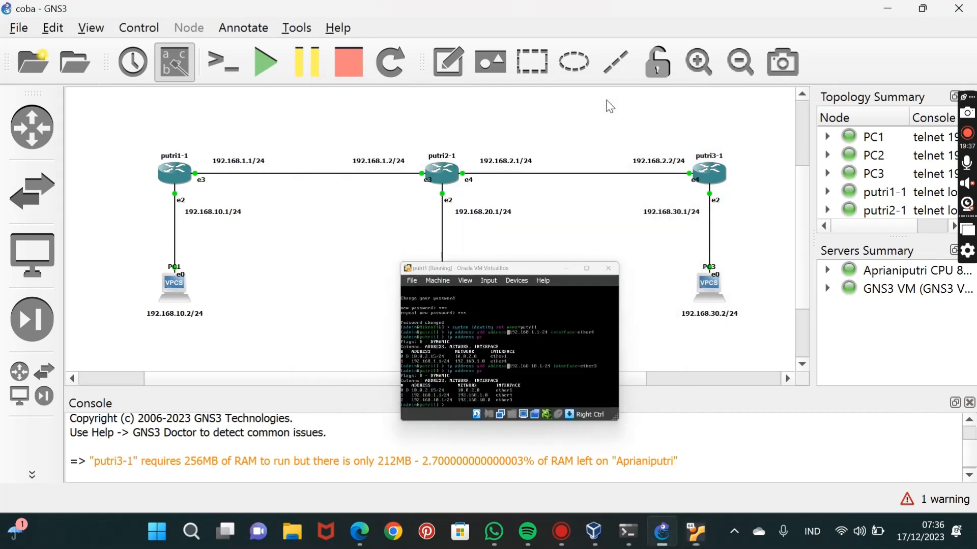
{"action": "mouse_move", "coordinate": [702, 543]}
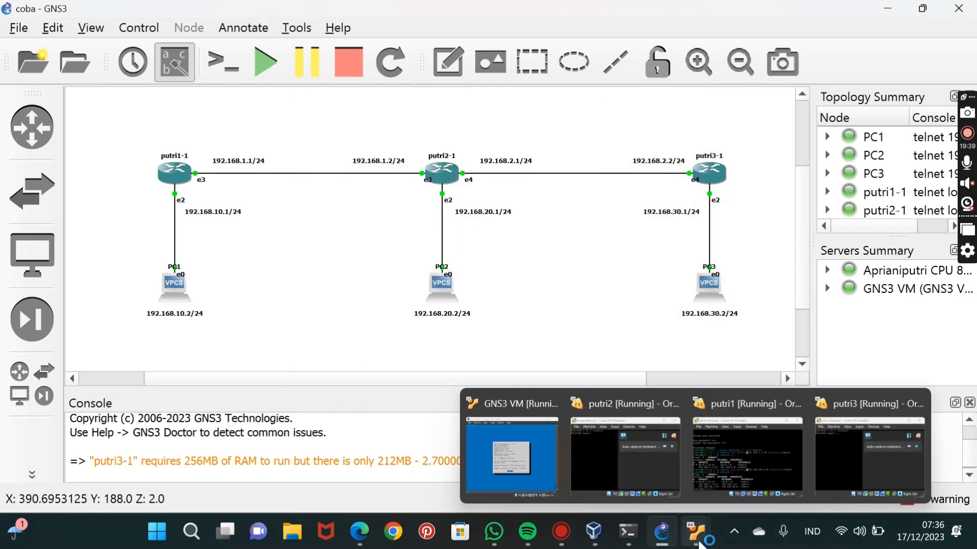
{"action": "left_click", "coordinate": [661, 477]}
{"action": "type", "text": "min"}
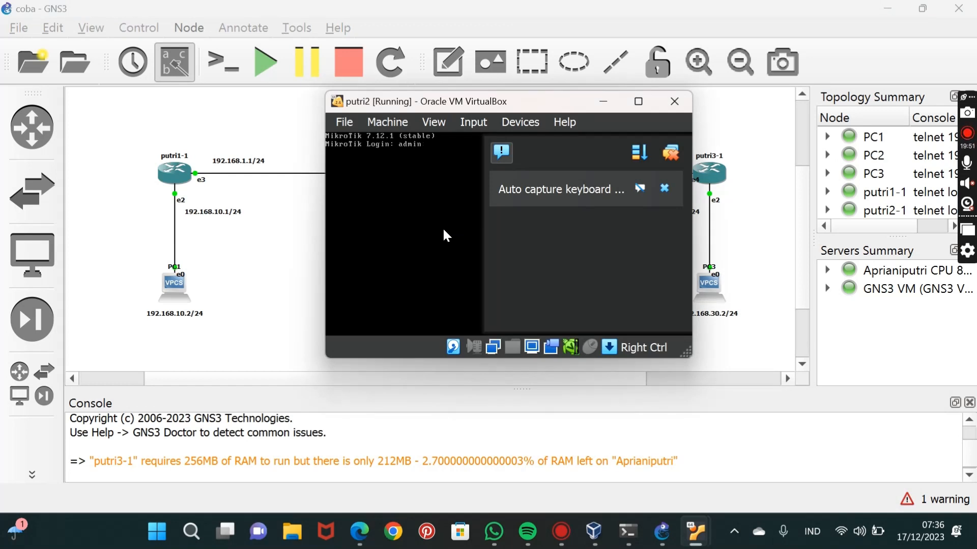
{"action": "key", "text": "Return"}
{"action": "key", "text": "Return"}
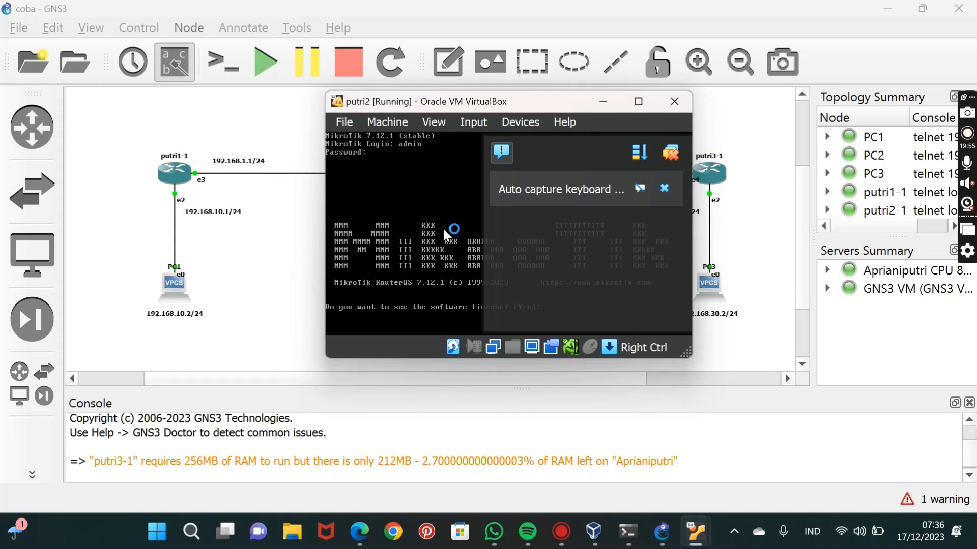
{"action": "left_click", "coordinate": [673, 154]}
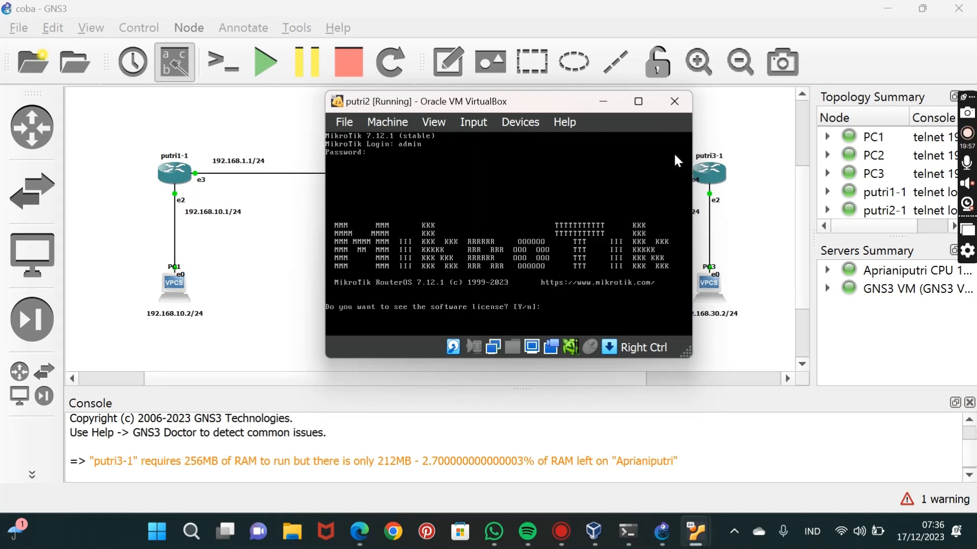
Decline viewing the software license on putri2 and enter and repeat a new admin password.
{"action": "type", "text": "n"}
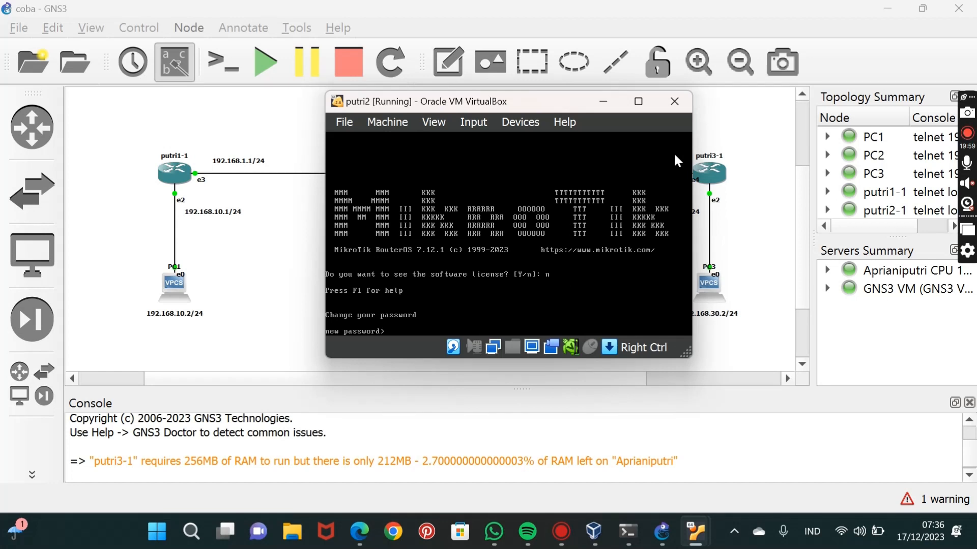
{"action": "type", "text": "*"}
{"action": "key", "text": "Return"}
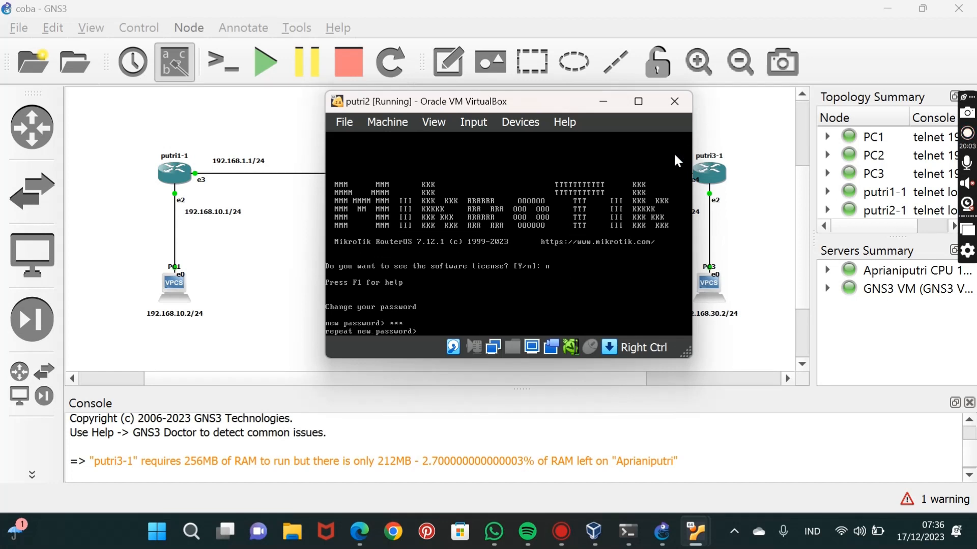
{"action": "key", "text": "Return"}
Set the second router's system identity to putri2.
{"action": "type", "text": "system identity set name=pu"}
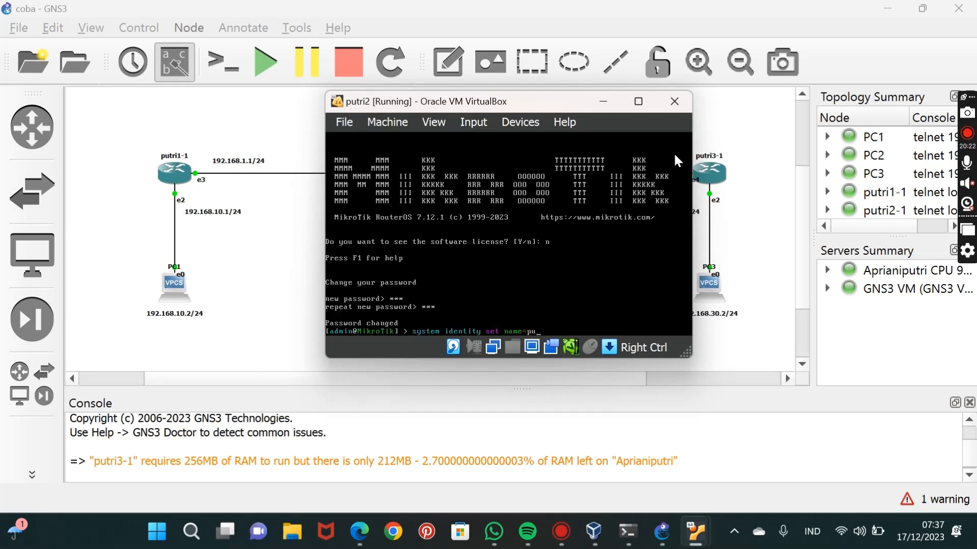
{"action": "type", "text": "tri2"}
{"action": "key", "text": "Return"}
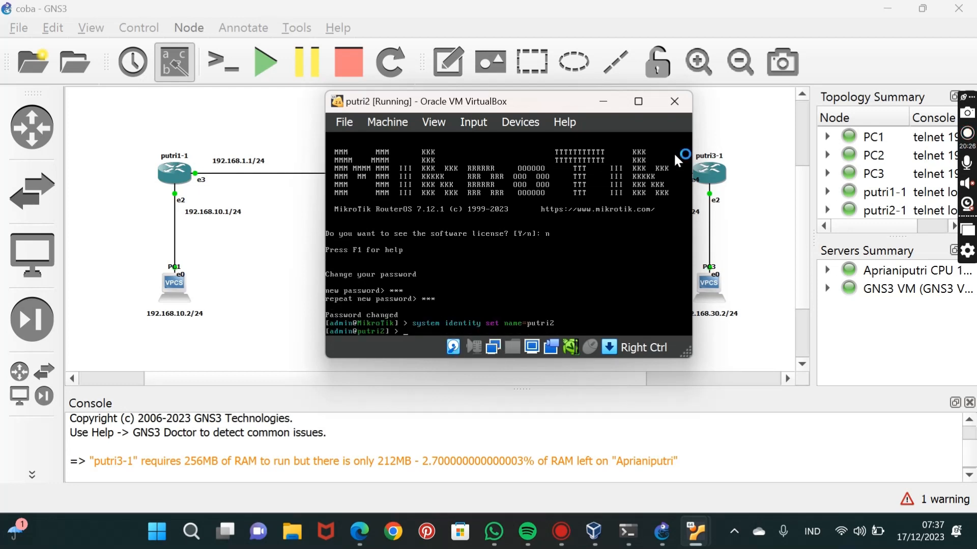
Add IP address 192.168.1.2/24 on interface ether4 of putri2.
{"action": "type", "text": "ip address add address=192.168.1.2/24 interface=ether"}
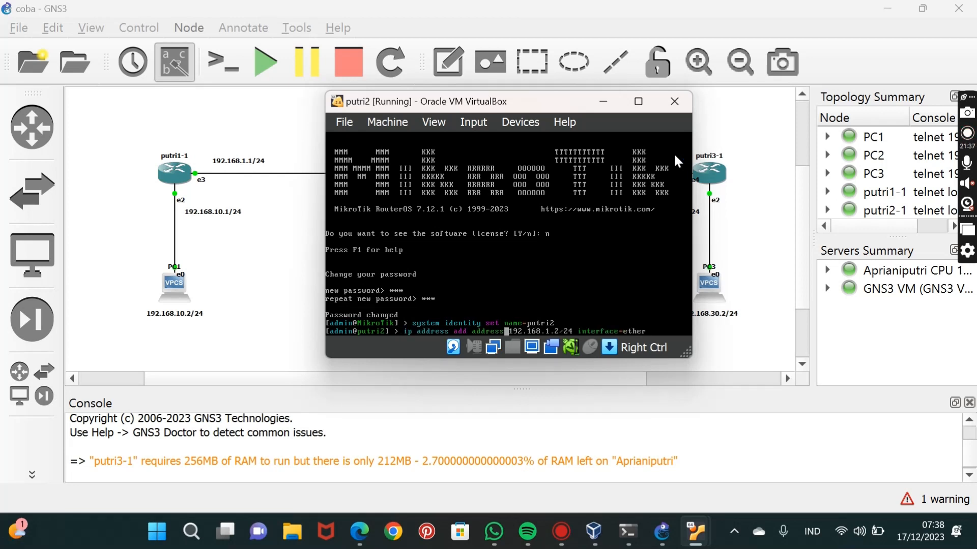
{"action": "type", "text": "4"}
{"action": "key", "text": "Return"}
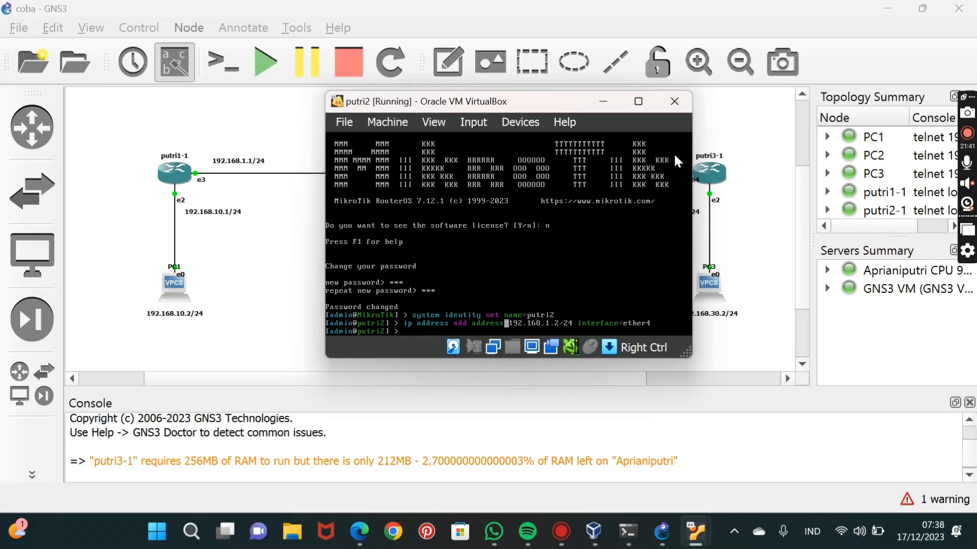
Add IP address 192.168.20.1/24 on interface ether3 of putri2.
{"action": "type", "text": "ip address add address=192.168.20.1/24 interfac"}
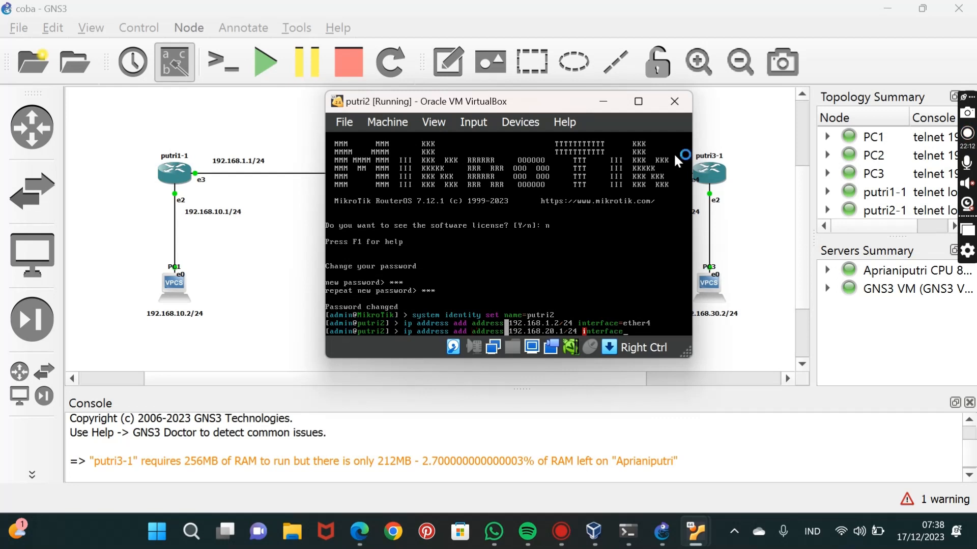
{"action": "type", "text": "ether3"}
{"action": "key", "text": "Return"}
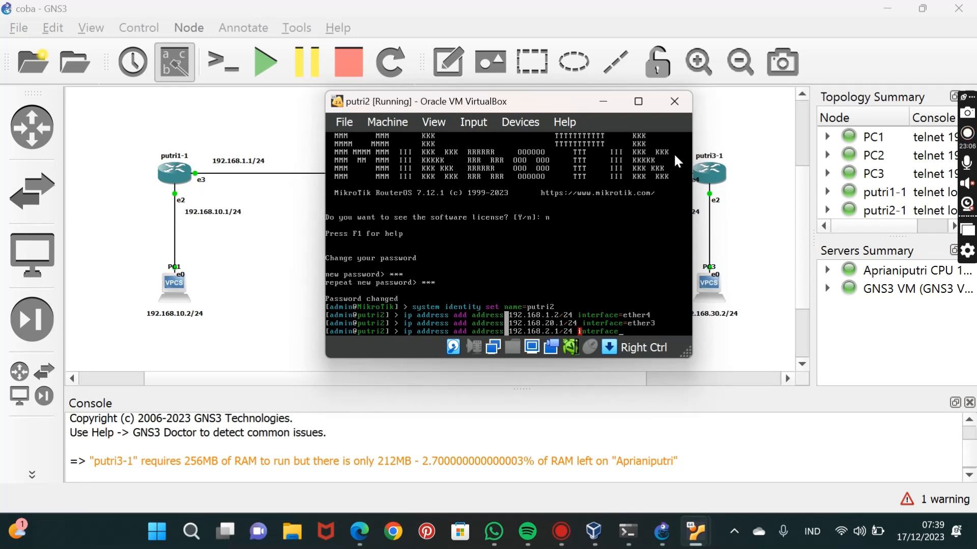
Add IP address 192.168.2.1/24 on interface ether5 of putri2 and print the router's IP address list.
{"action": "type", "text": "=192.168.2.1/24 interface=ether5"}
{"action": "key", "text": "Return"}
{"action": "type", "text": "ip address pr"}
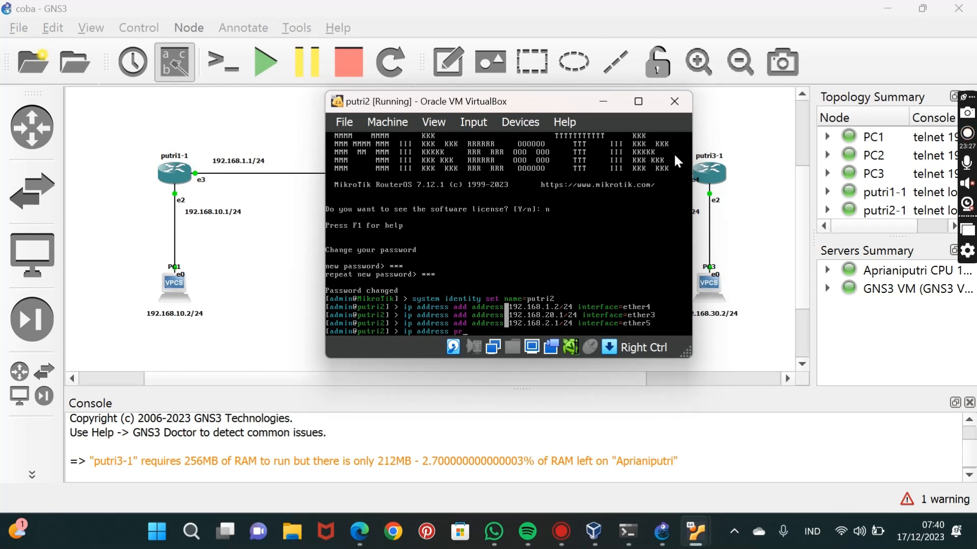
{"action": "key", "text": "Return"}
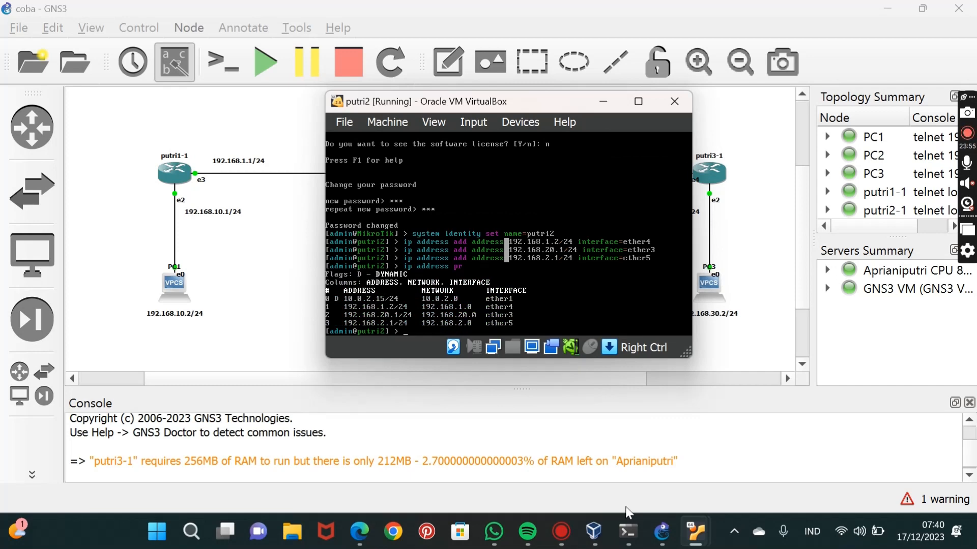
Switch to the putri3 console, log in as admin with an empty password, and clear the VM's notifications.
{"action": "mouse_move", "coordinate": [698, 515]}
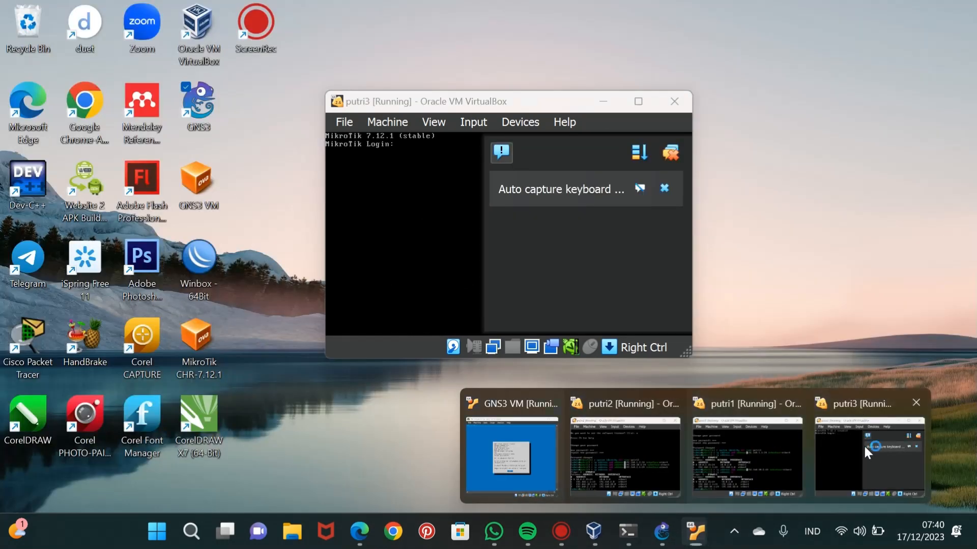
{"action": "left_click", "coordinate": [863, 444]}
{"action": "type", "text": "admin"}
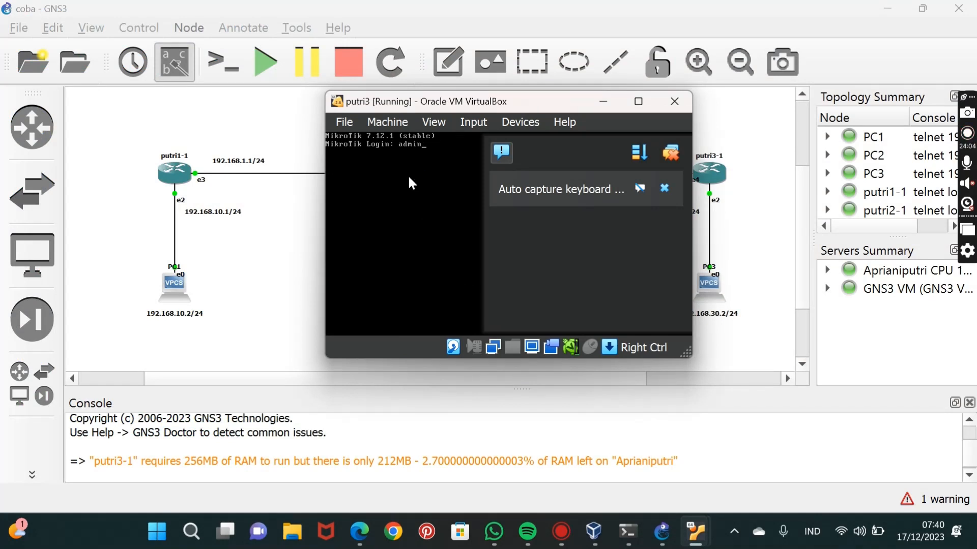
{"action": "key", "text": "Return"}
Decline viewing the software license on putri3 and enter and repeat a new admin password.
{"action": "key", "text": "Return"}
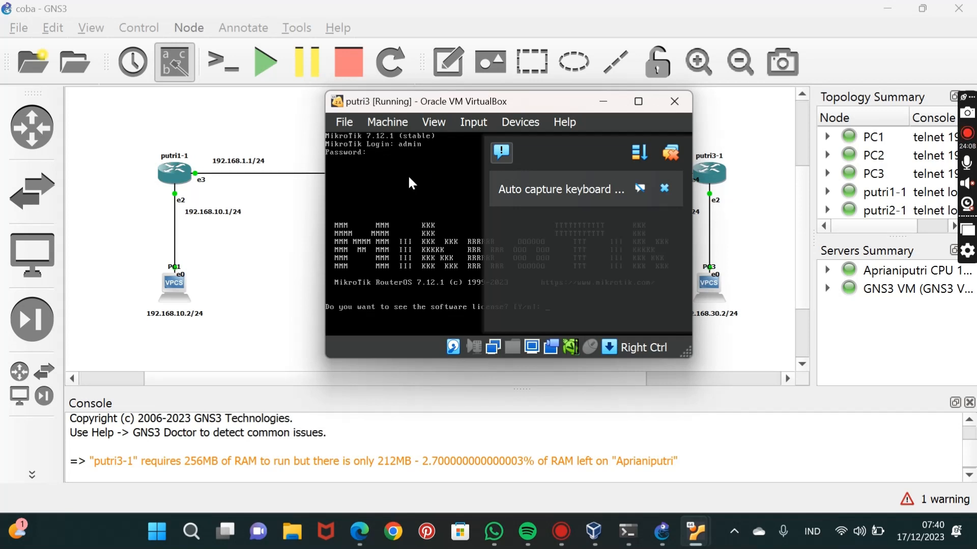
{"action": "left_click", "coordinate": [672, 151]}
{"action": "type", "text": "n"}
{"action": "key", "text": "Return"}
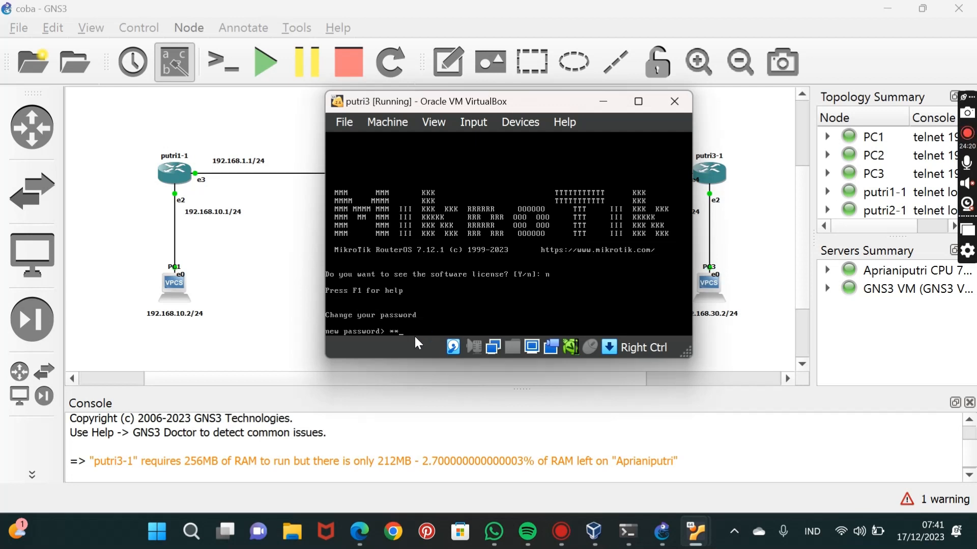
{"action": "key", "text": "Return"}
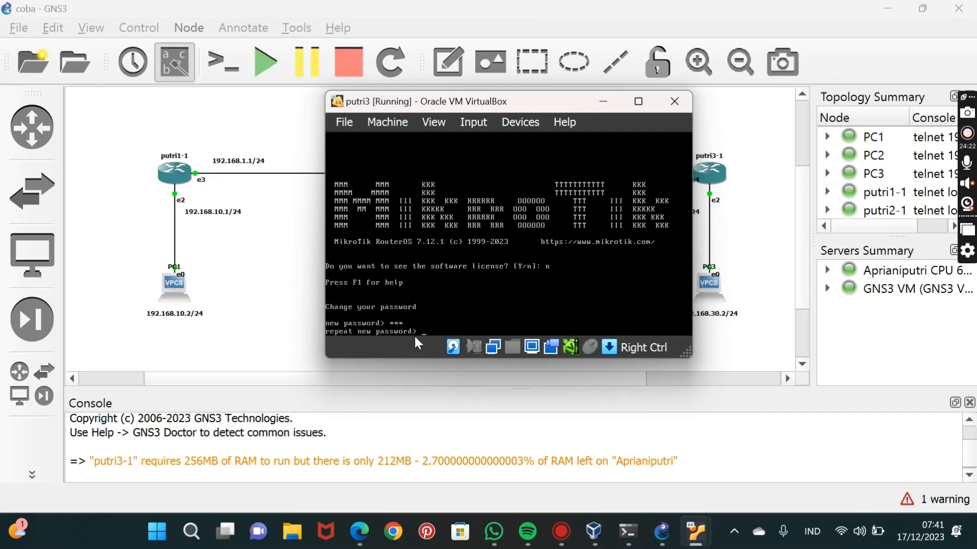
{"action": "type", "text": "***"}
{"action": "key", "text": "Return"}
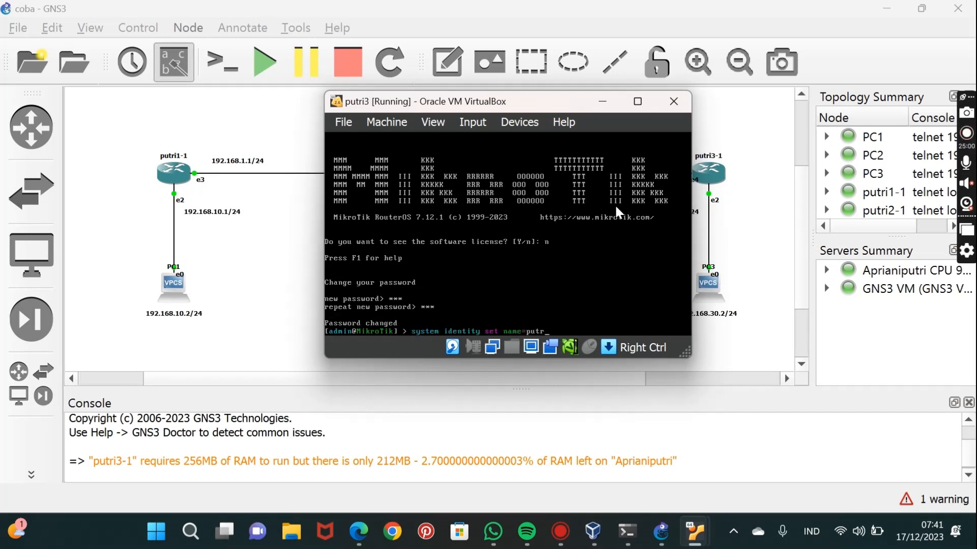
Set the router's system identity name to putri3.
{"action": "type", "text": "i3"}
{"action": "key", "text": "Return"}
{"action": "left_click", "coordinate": [616, 210]}
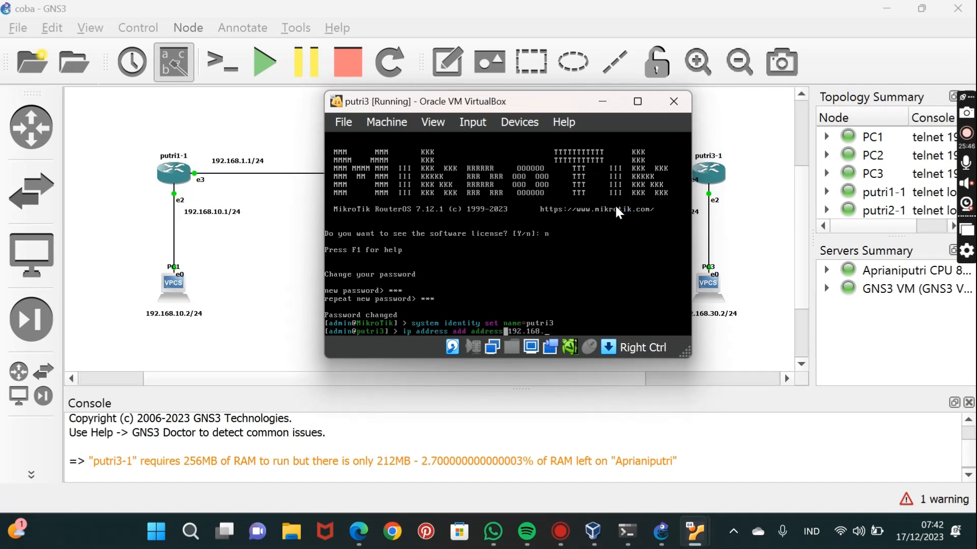
Add IP address 192.168.2.2/24 on interface ether5 of putri3.
{"action": "type", "text": "2.168.2/24 interface=ether"}
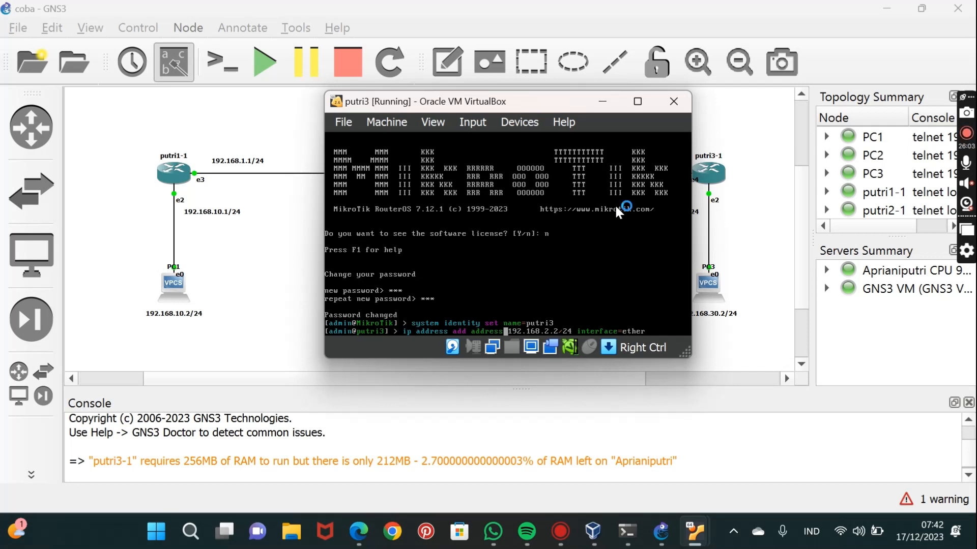
{"action": "type", "text": "5"}
{"action": "key", "text": "Return"}
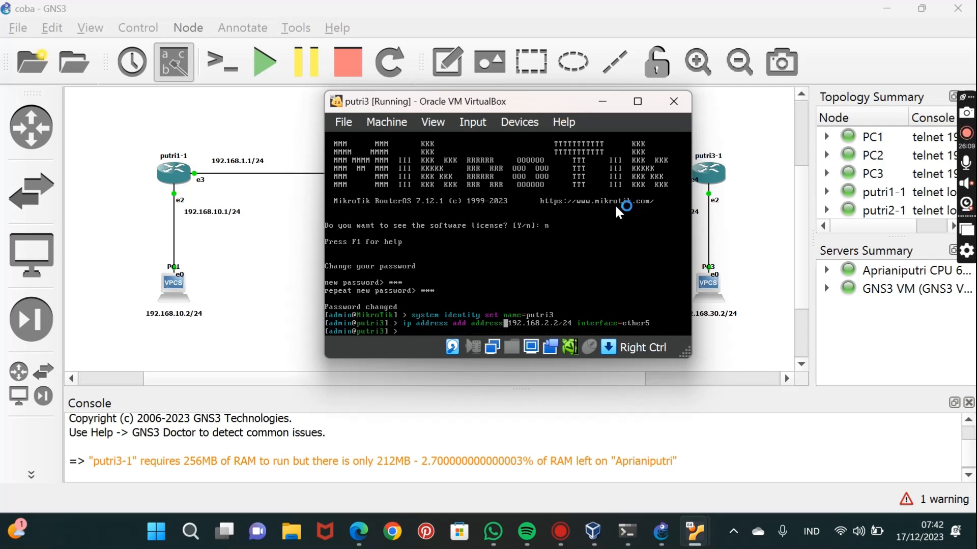
Add IP address 192.168.30.1/24 on interface ether3 of putri3.
{"action": "type", "text": "ip address add address"}
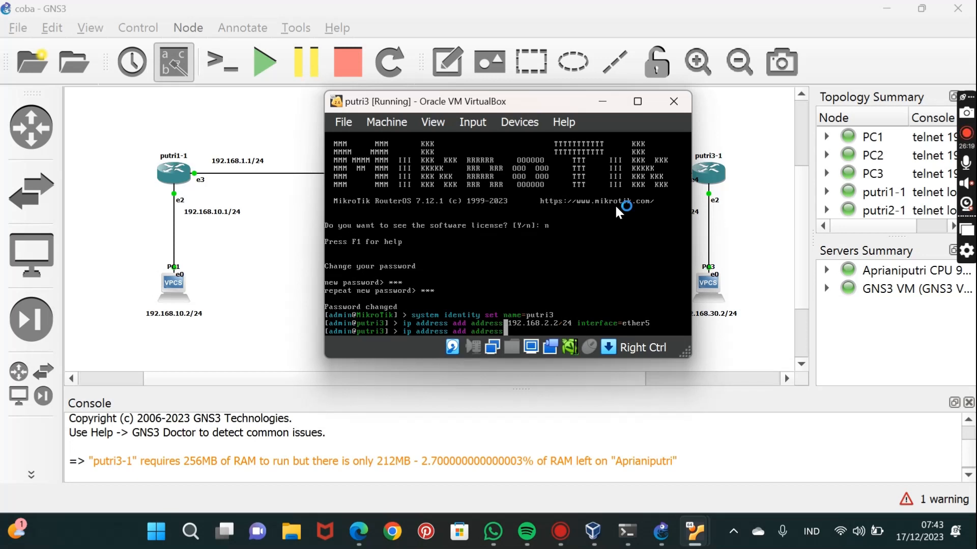
{"action": "type", "text": "192.168.30.1"}
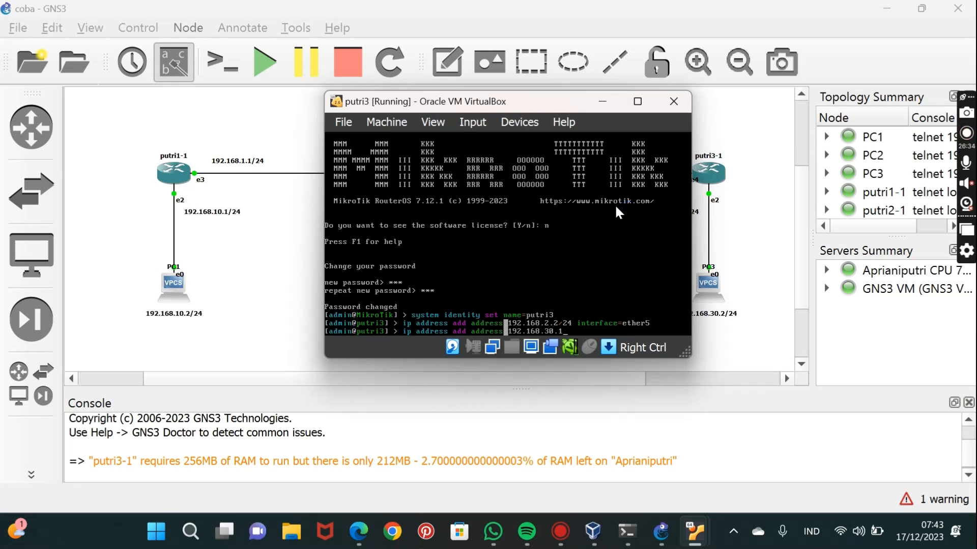
{"action": "type", "text": "/24 interface=ether3"}
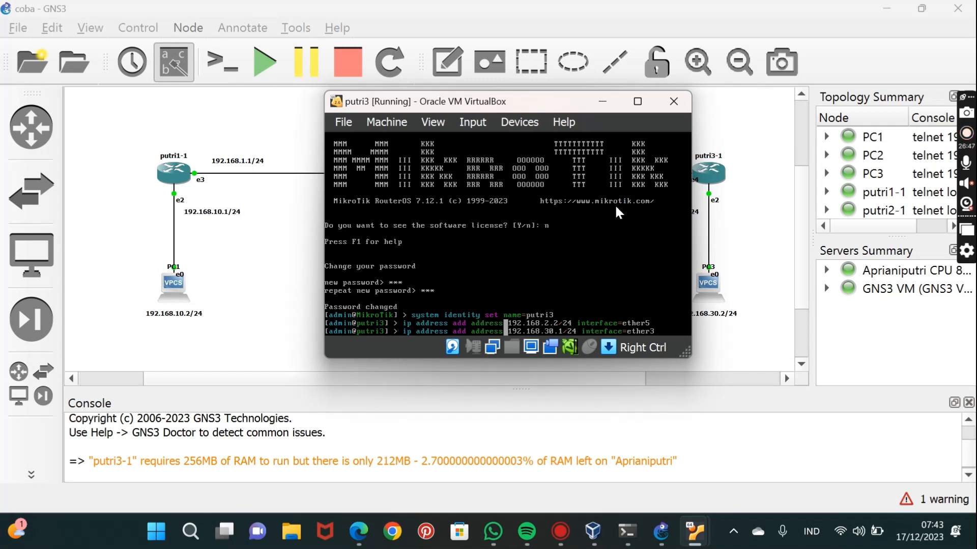
{"action": "key", "text": "Return"}
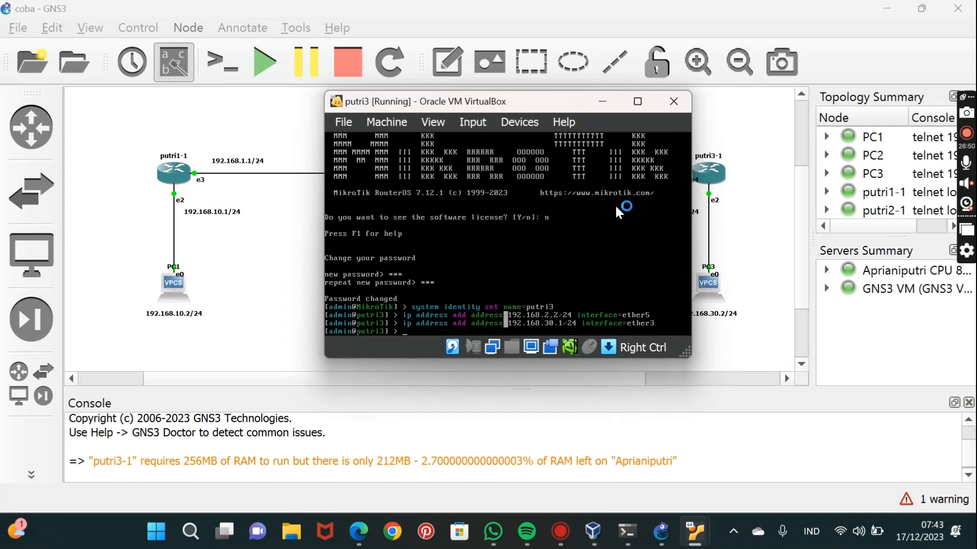
Print the IP address list of putri3 to check its interface addresses.
{"action": "type", "text": "ip address pr"}
{"action": "key", "text": "Return"}
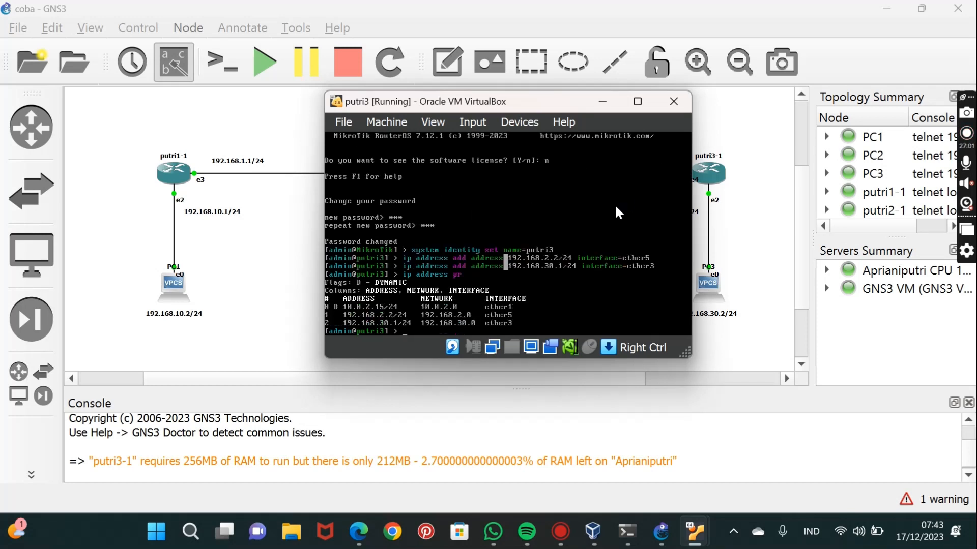
Minimize the putri3 console and GNS3, launch WinBox, connect to neighbor putri1 as admin, and maximize its session window.
{"action": "left_click", "coordinate": [602, 102]}
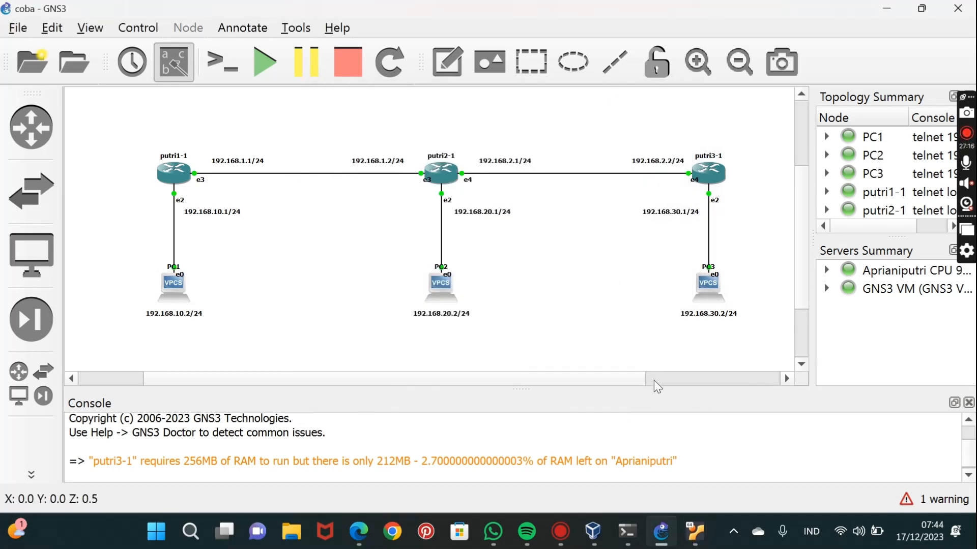
{"action": "left_click", "coordinate": [885, 8]}
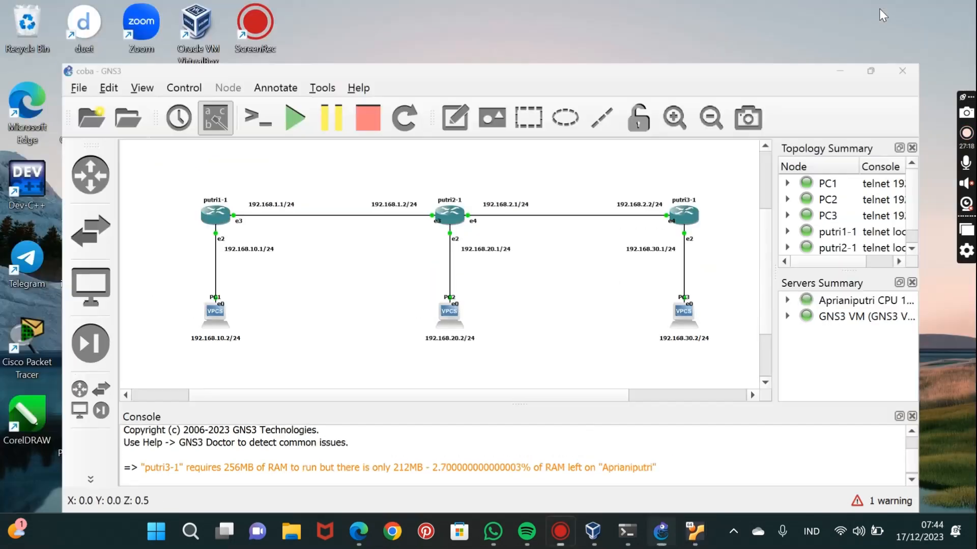
{"action": "double_click", "coordinate": [212, 275]}
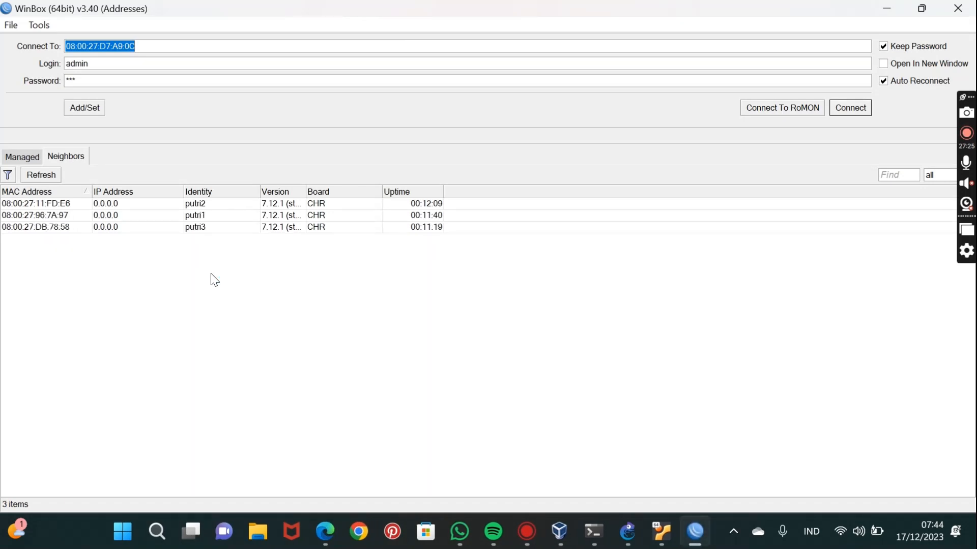
{"action": "left_click", "coordinate": [229, 215]}
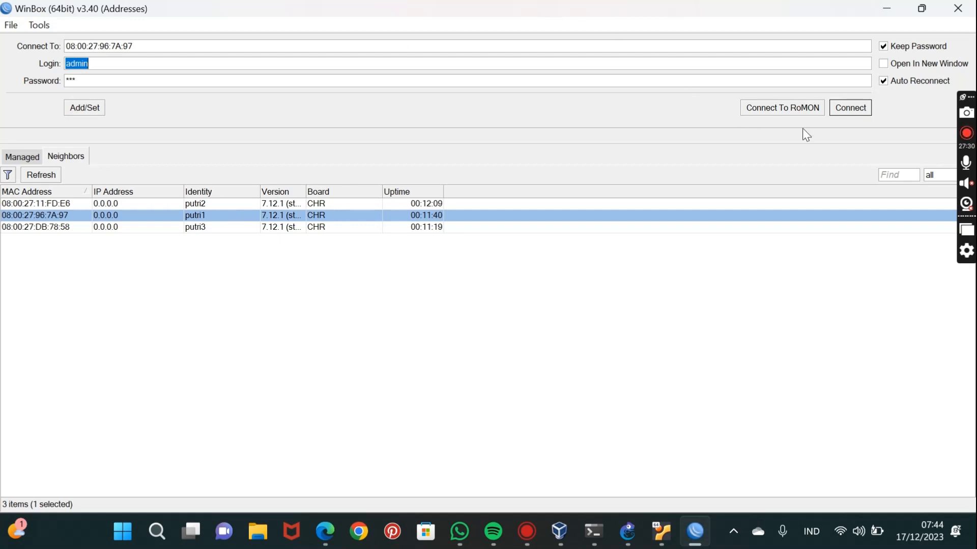
{"action": "left_click", "coordinate": [857, 108]}
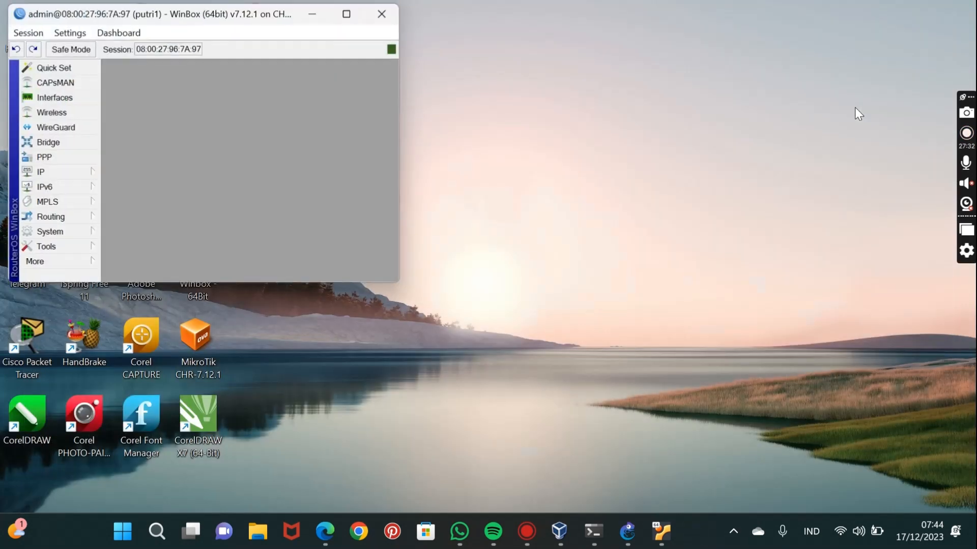
{"action": "left_click", "coordinate": [351, 12]}
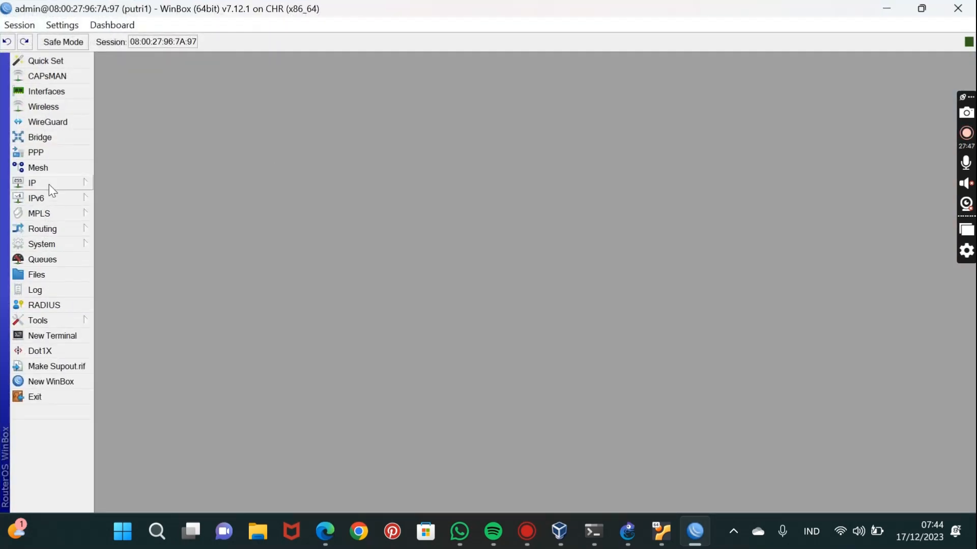
View the DHCP client entries on putri1 and close the list.
{"action": "left_click", "coordinate": [48, 184]}
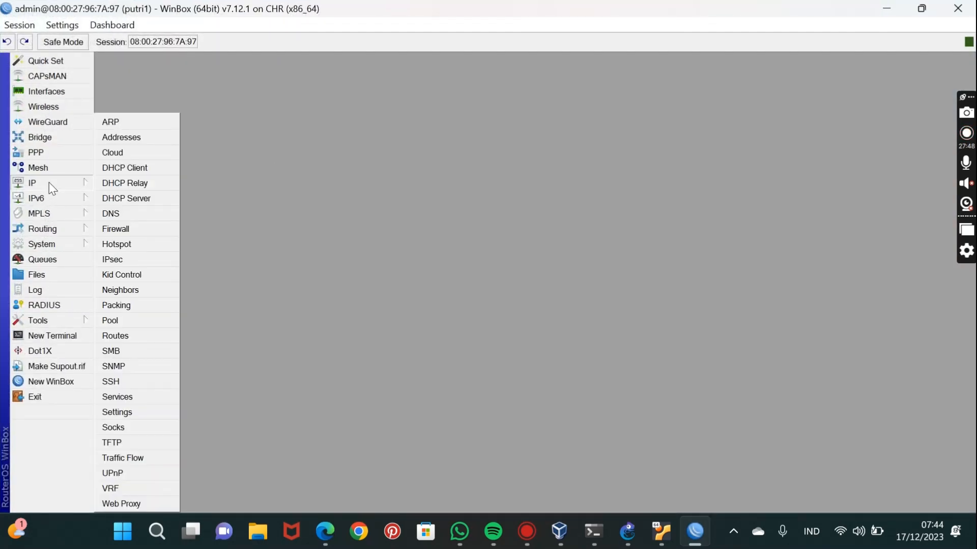
{"action": "left_click", "coordinate": [142, 169]}
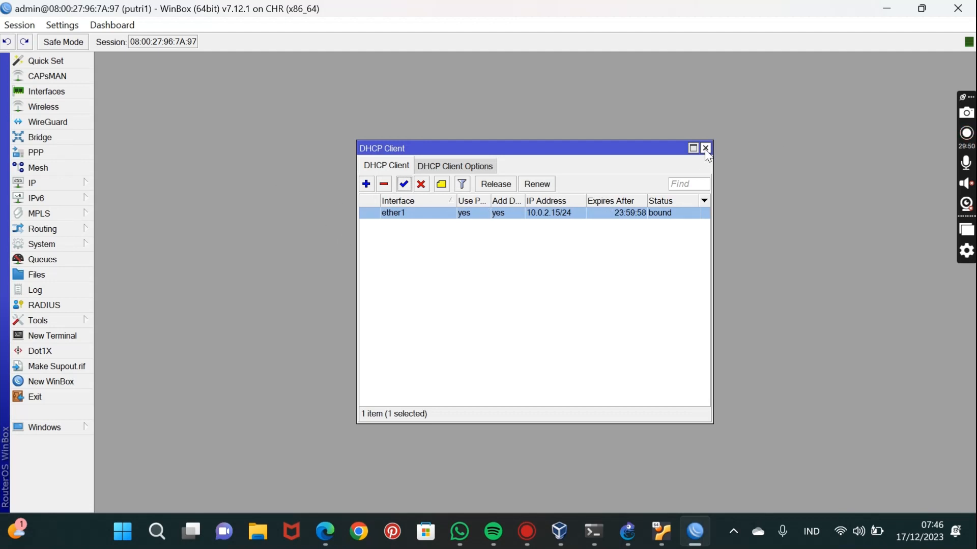
{"action": "left_click", "coordinate": [705, 149]}
Open the IP address list of putri1 and place the WinBox window over the GNS3 topology so router putri1-1 stays uncovered.
{"action": "left_click", "coordinate": [63, 185]}
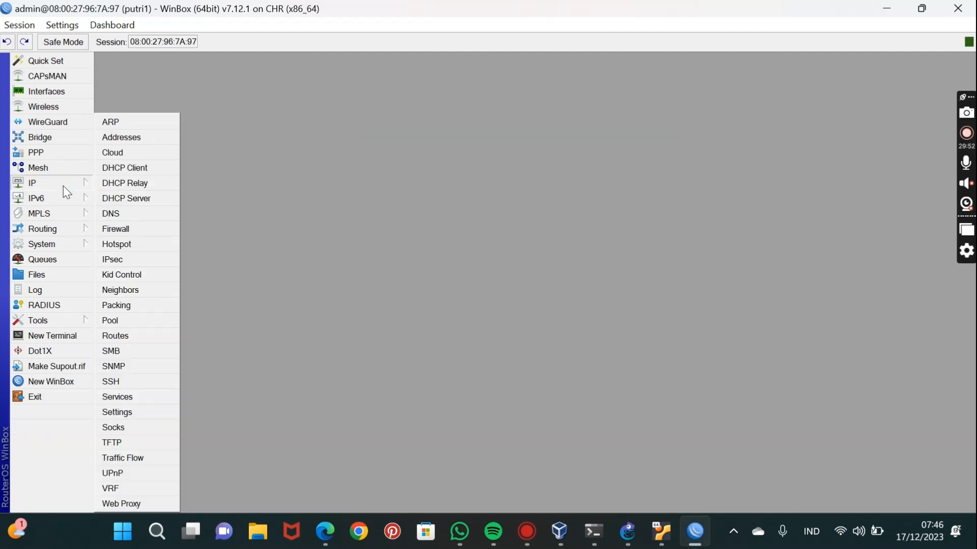
{"action": "left_click", "coordinate": [136, 140]}
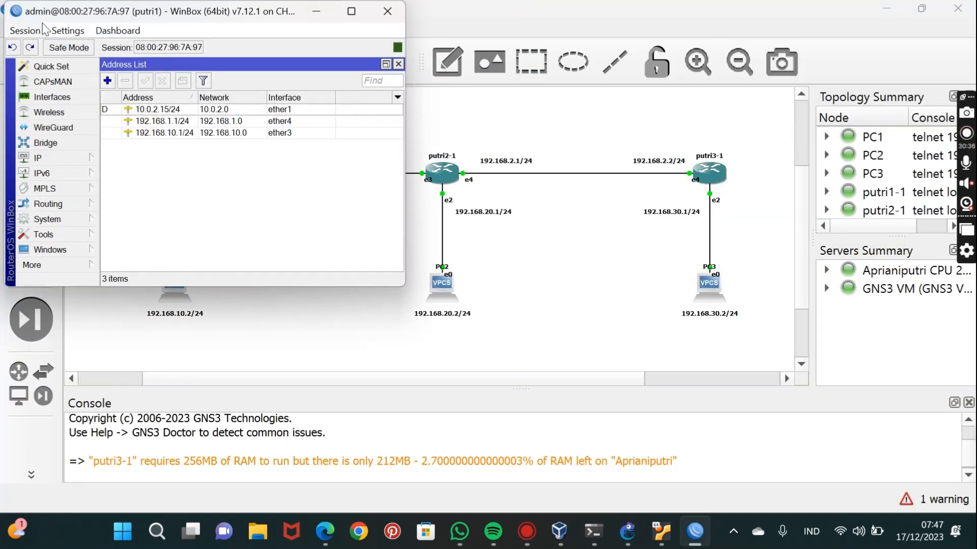
{"action": "left_click_drag", "start_coordinate": [45, 15], "coordinate": [383, 227]}
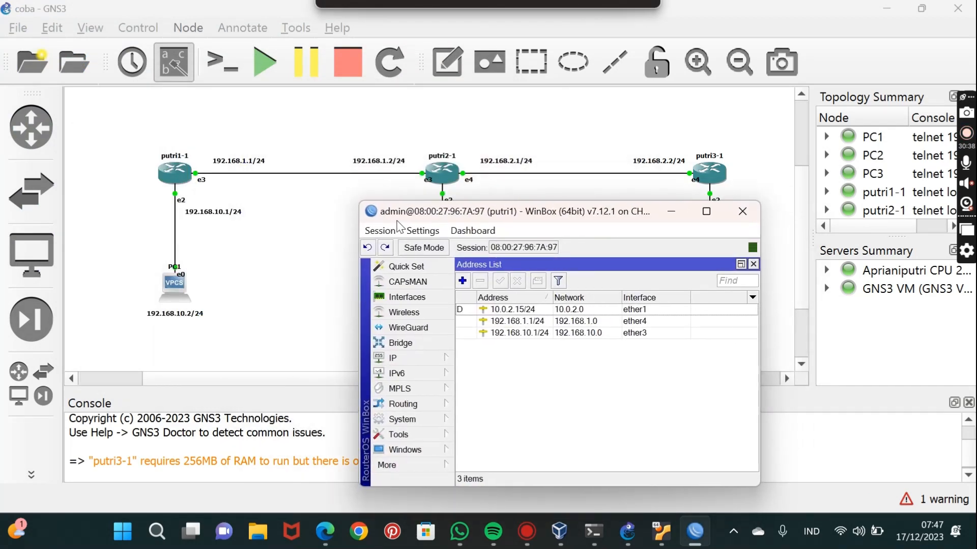
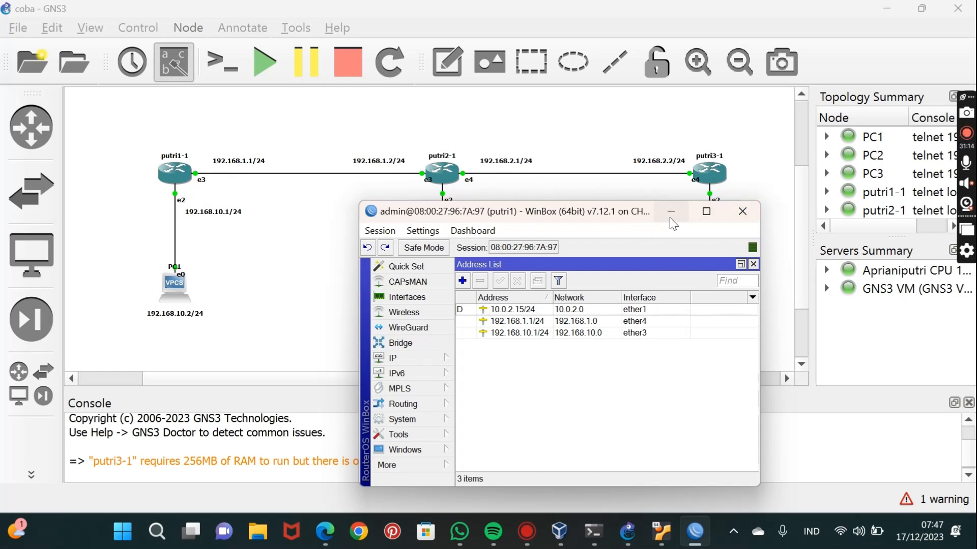
Disable the DHCP client entry for ether1 on putri1.
{"action": "left_click", "coordinate": [412, 340]}
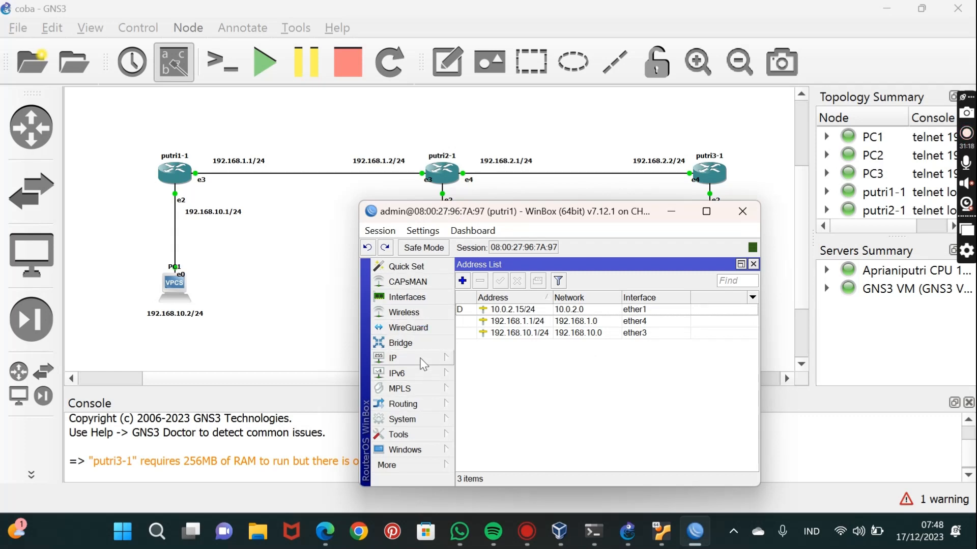
{"action": "left_click", "coordinate": [425, 359]}
{"action": "left_click", "coordinate": [485, 168]}
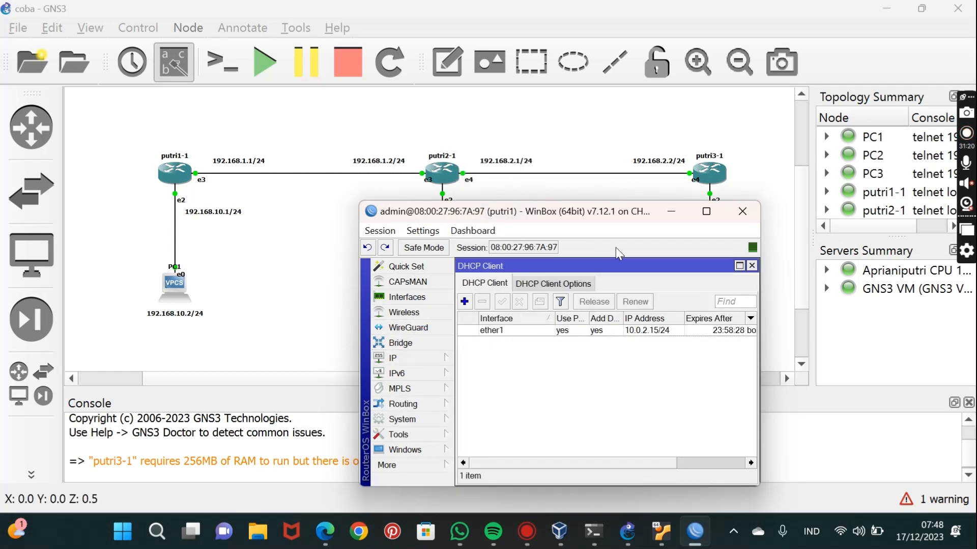
{"action": "left_click", "coordinate": [562, 330]}
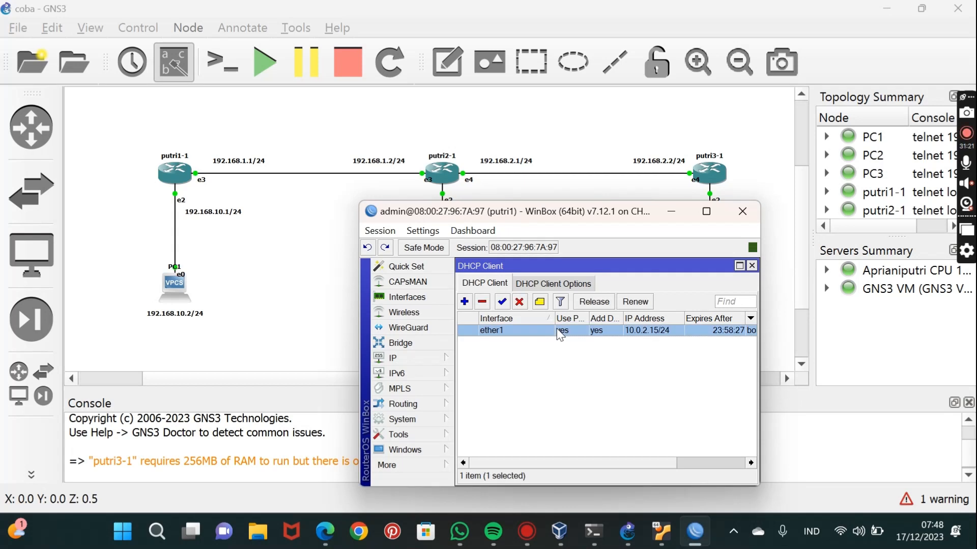
{"action": "left_click", "coordinate": [519, 302]}
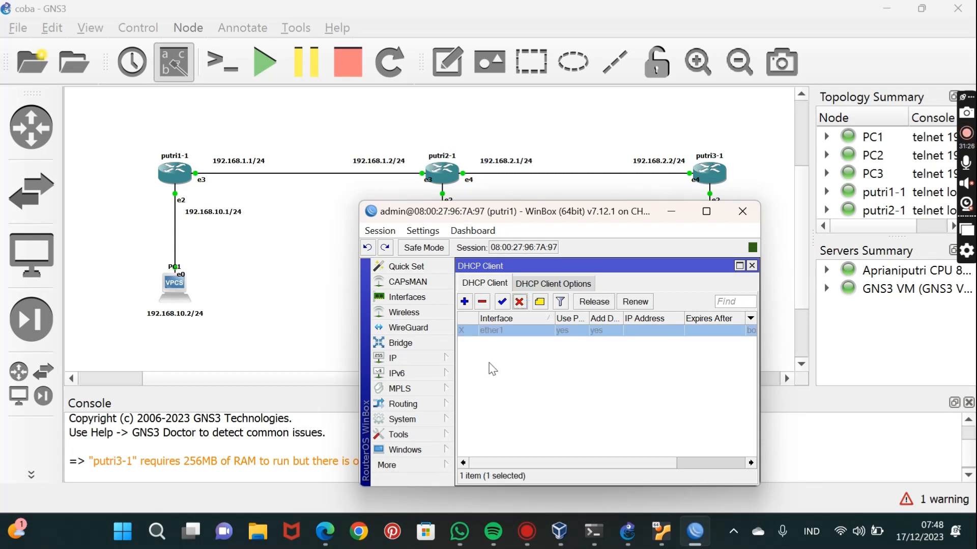
Maximize the putri1 session, launch another WinBox from it, and connect to neighbor putri2 as admin.
{"action": "left_click", "coordinate": [705, 210]}
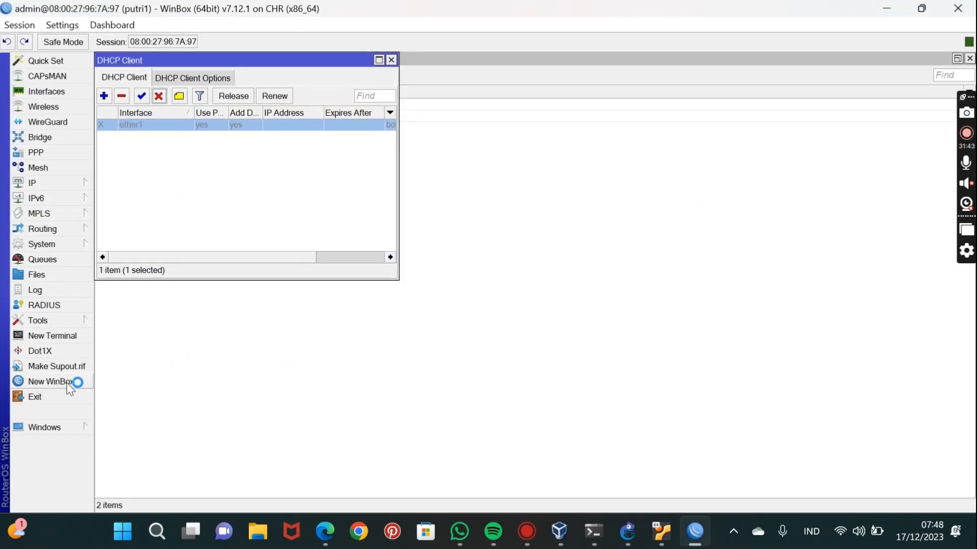
{"action": "left_click", "coordinate": [66, 382]}
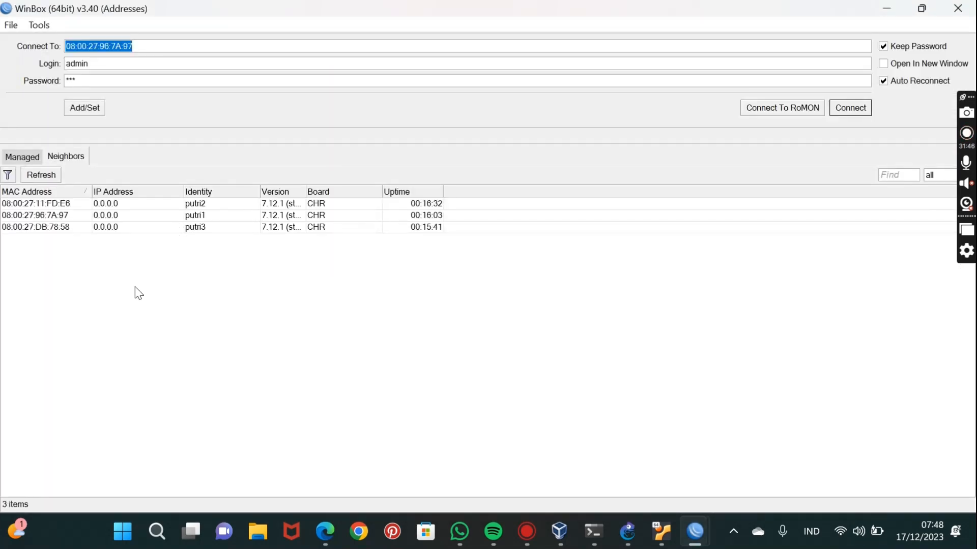
{"action": "left_click", "coordinate": [206, 208]}
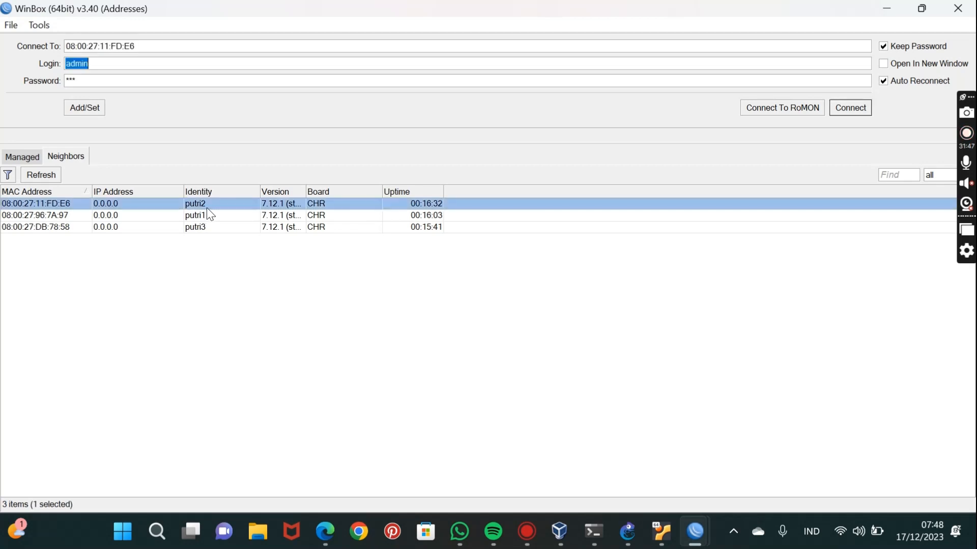
{"action": "left_click", "coordinate": [852, 109]}
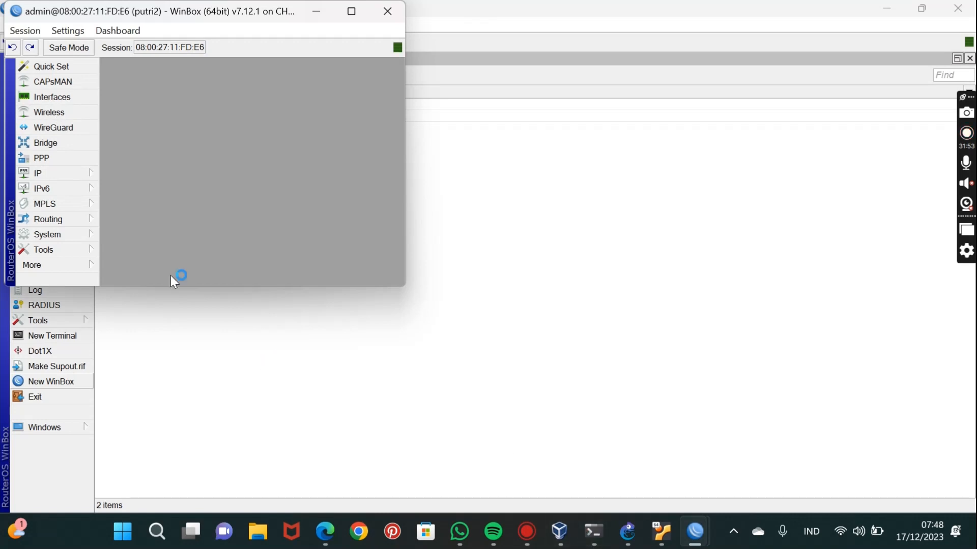
Open the DHCP client list of putri2 and disable the ether1 entry.
{"action": "left_click", "coordinate": [59, 173]}
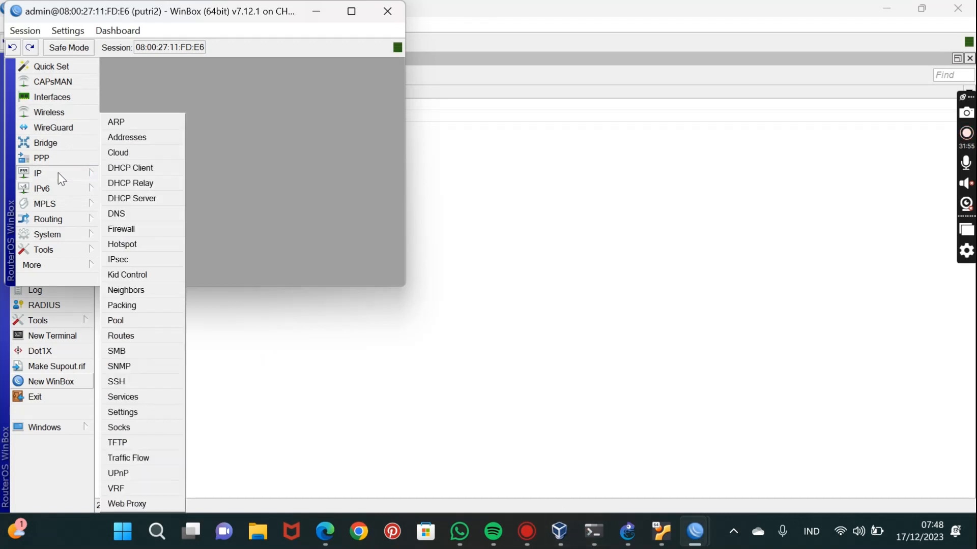
{"action": "left_click", "coordinate": [131, 168]}
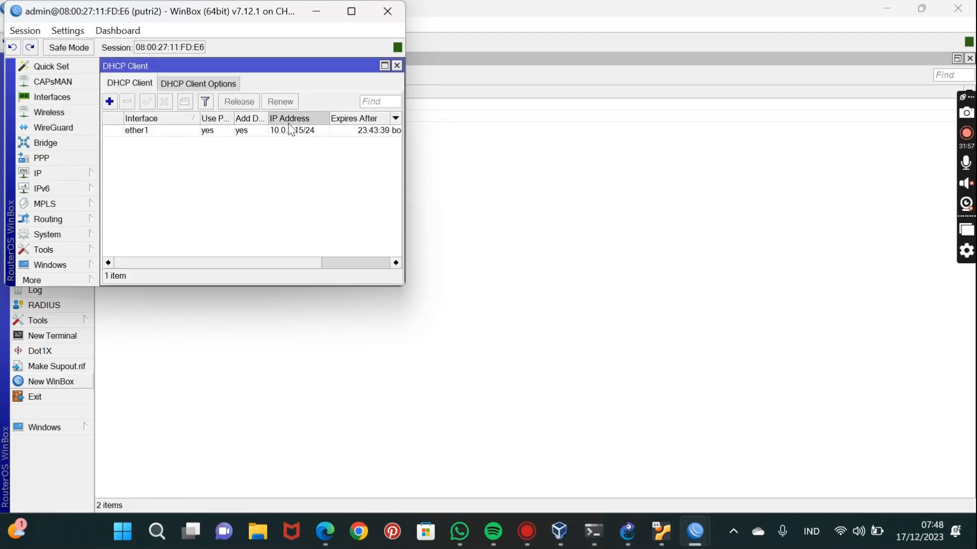
{"action": "left_click", "coordinate": [177, 131]}
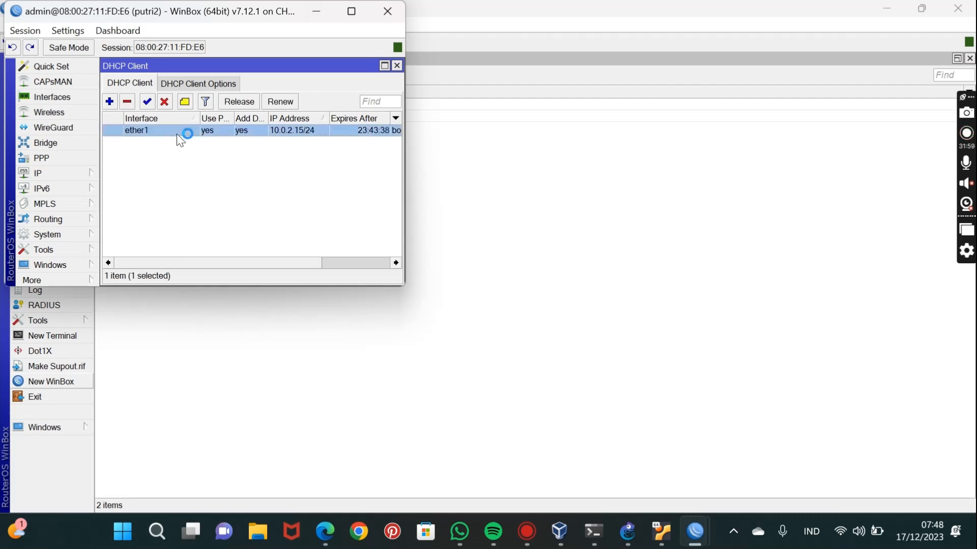
{"action": "left_click", "coordinate": [164, 101]}
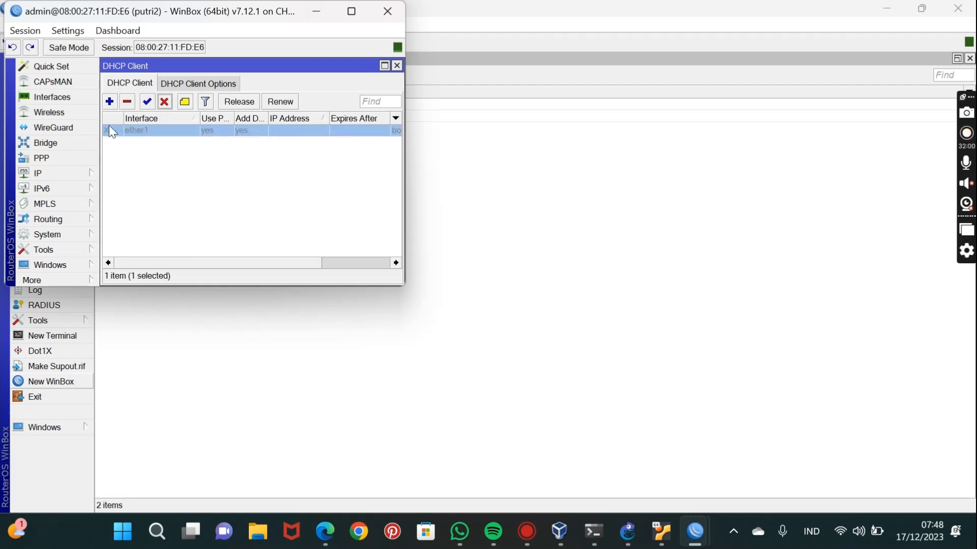
Open the IP address list of putri2 and place its WinBox window over the GNS3 topology to compare the addresses.
{"action": "left_click", "coordinate": [56, 172]}
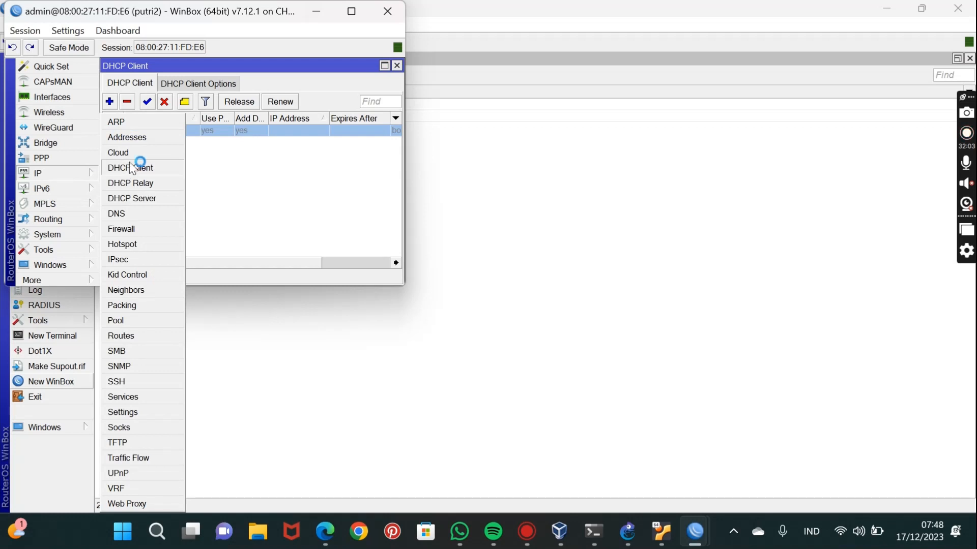
{"action": "left_click", "coordinate": [148, 139]}
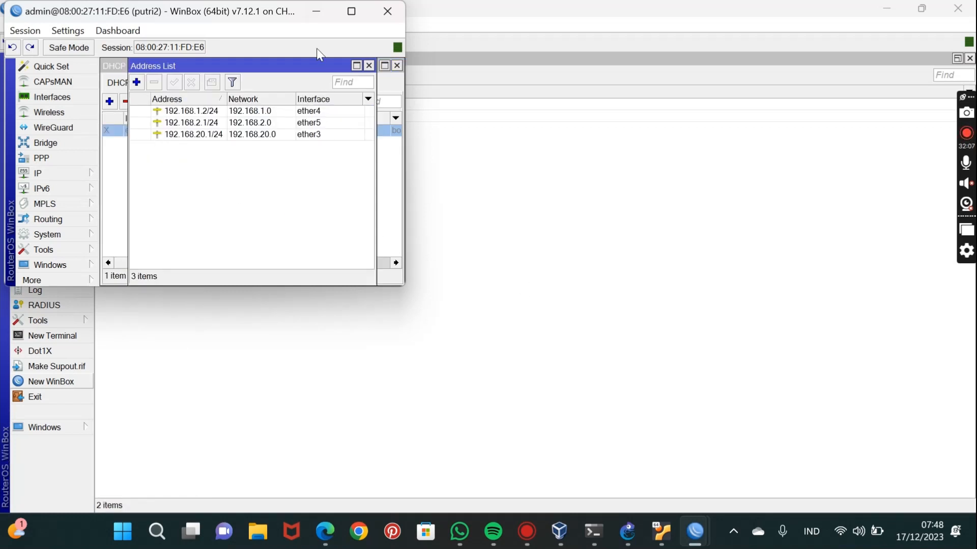
{"action": "left_click", "coordinate": [351, 12]}
{"action": "left_click_drag", "start_coordinate": [85, 15], "coordinate": [411, 260]}
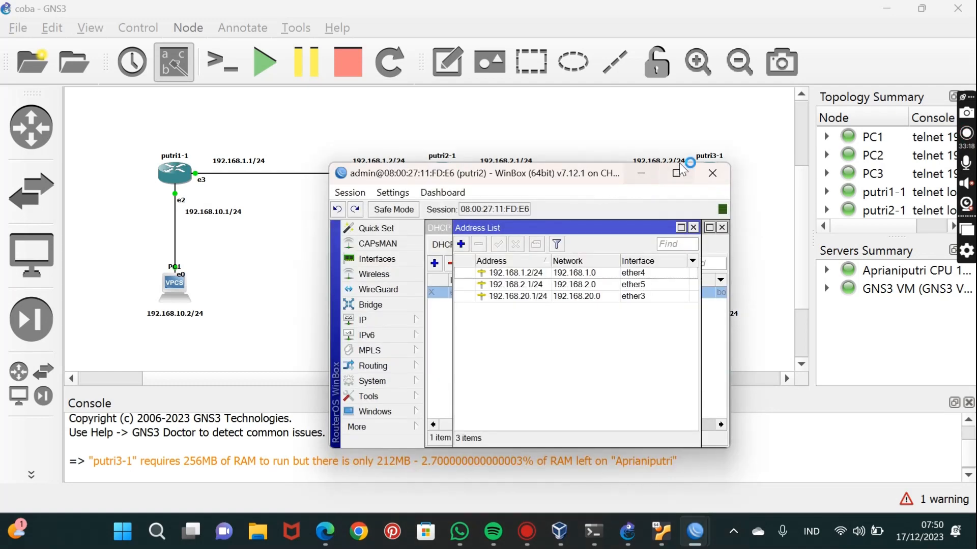
Maximize the putri2 session, launch another WinBox from it, and connect to neighbor putri3 as admin.
{"action": "left_click", "coordinate": [678, 174]}
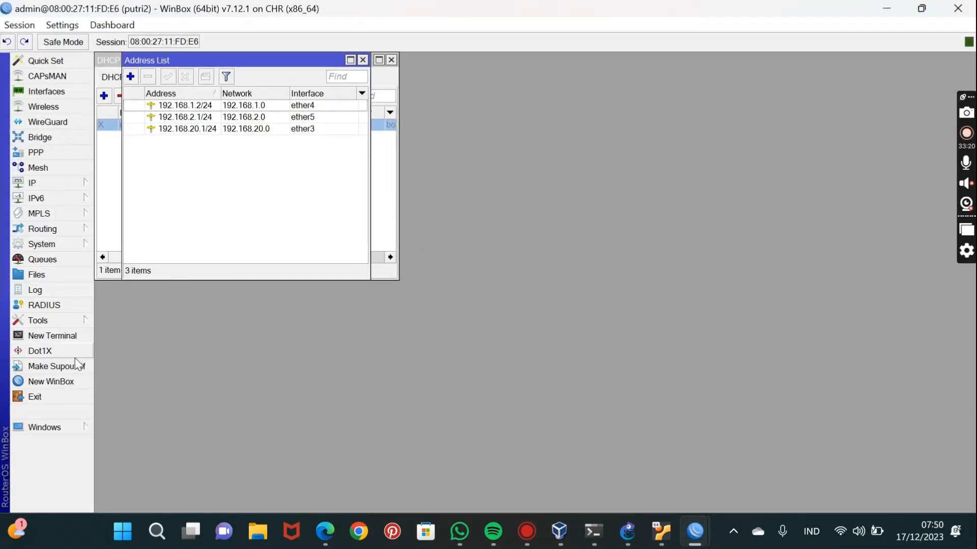
{"action": "left_click", "coordinate": [60, 382]}
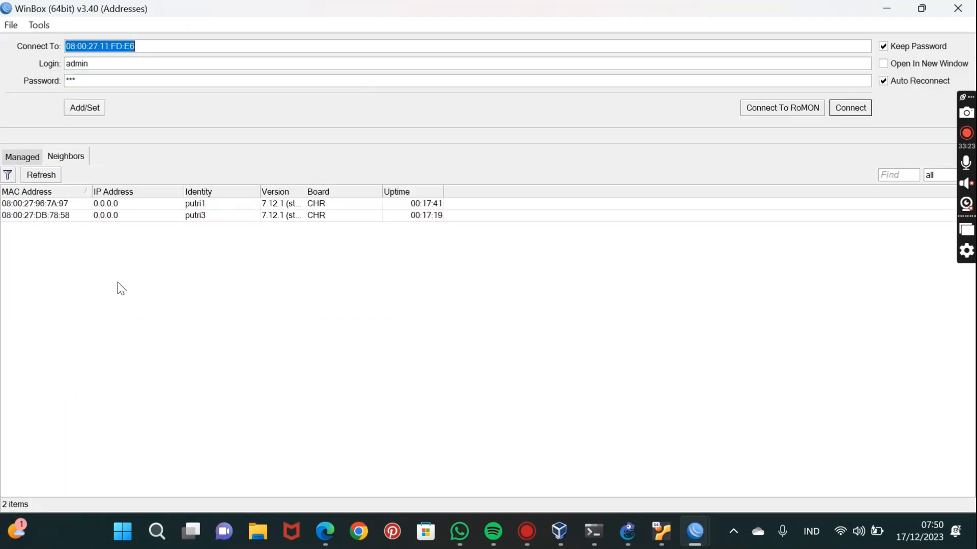
{"action": "left_click", "coordinate": [215, 227]}
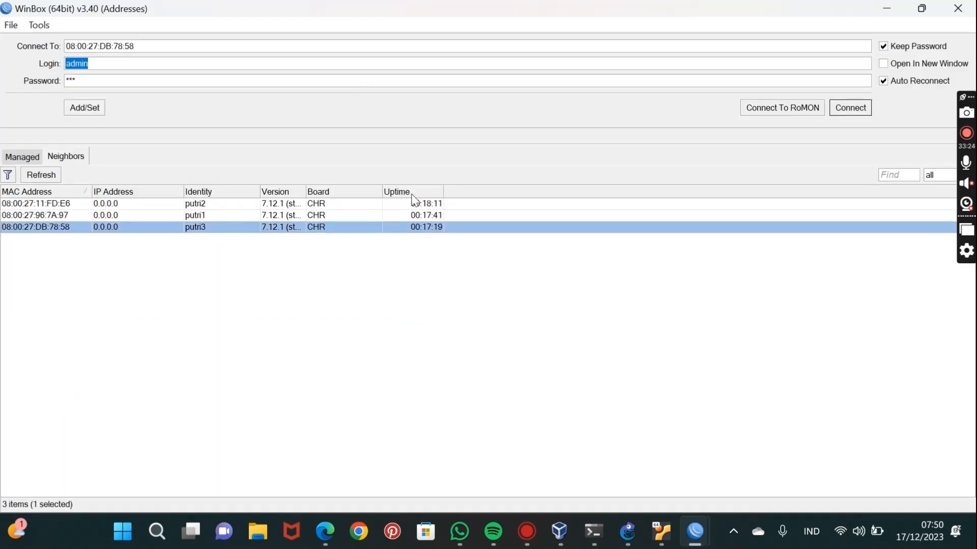
{"action": "key", "text": "Return"}
Open the DHCP client list of putri3 and disable the ether1 entry.
{"action": "left_click", "coordinate": [53, 173]}
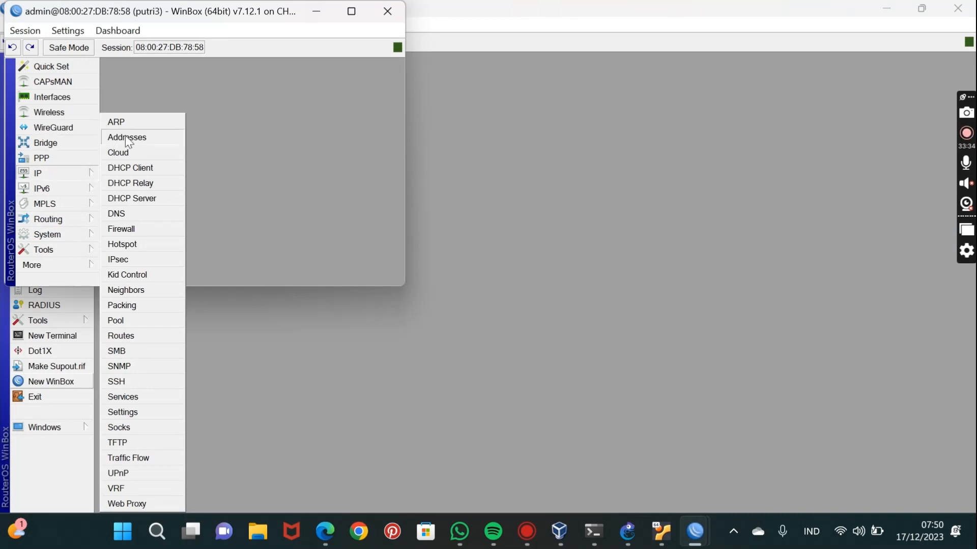
{"action": "left_click", "coordinate": [133, 164]}
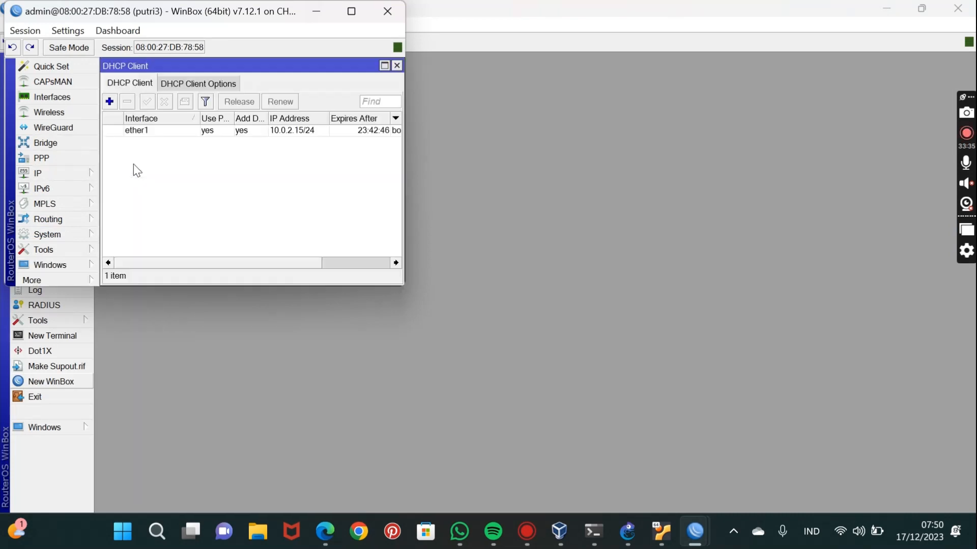
{"action": "left_click", "coordinate": [213, 132]}
{"action": "left_click", "coordinate": [165, 101]}
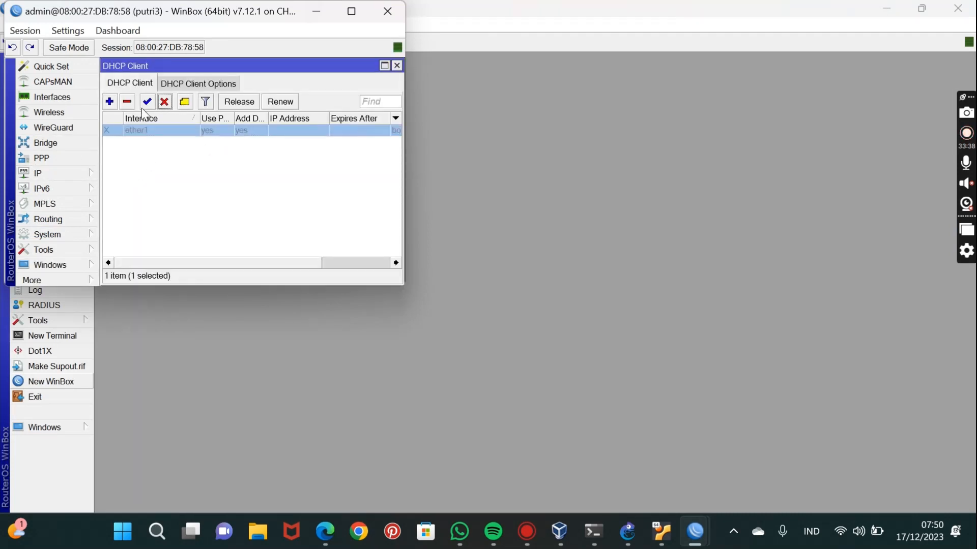
Open the IP address list of putri3 and, with the putri2 session minimized, place its window below the routers in the GNS3 topology.
{"action": "left_click", "coordinate": [55, 170]}
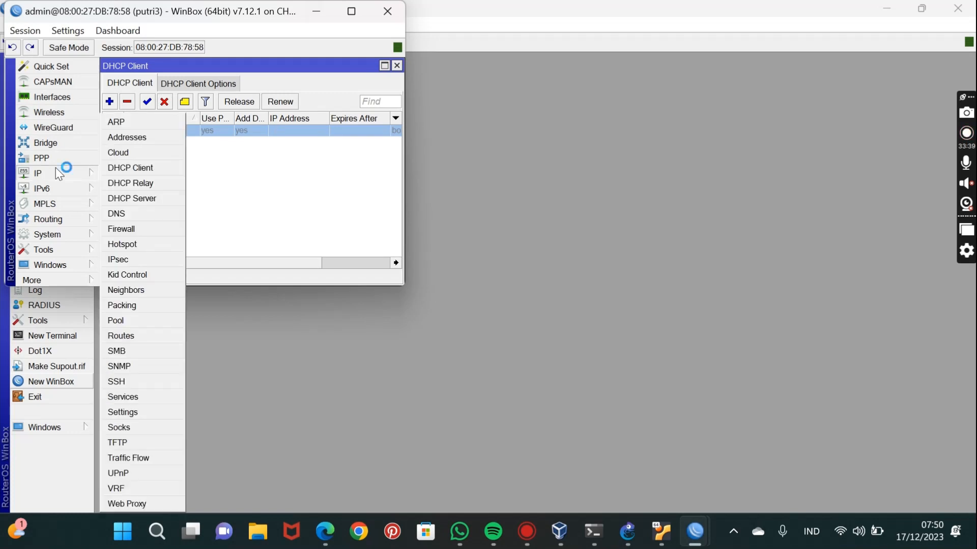
{"action": "left_click", "coordinate": [121, 140]}
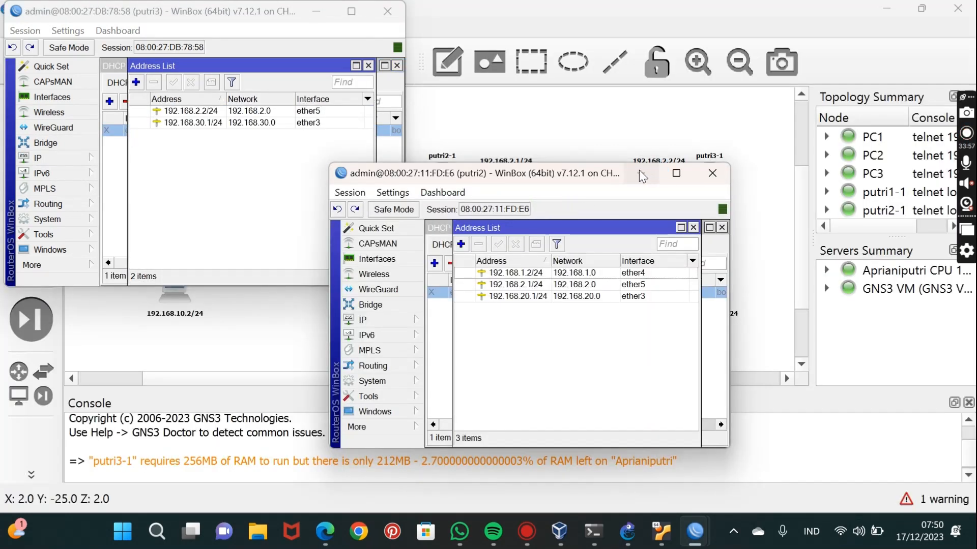
{"action": "left_click", "coordinate": [640, 173]}
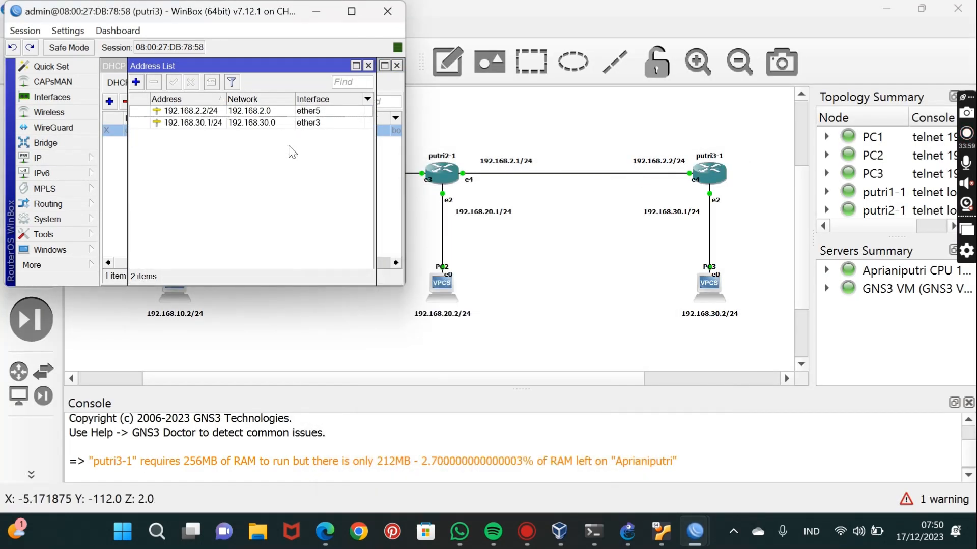
{"action": "left_click_drag", "start_coordinate": [141, 18], "coordinate": [296, 345]}
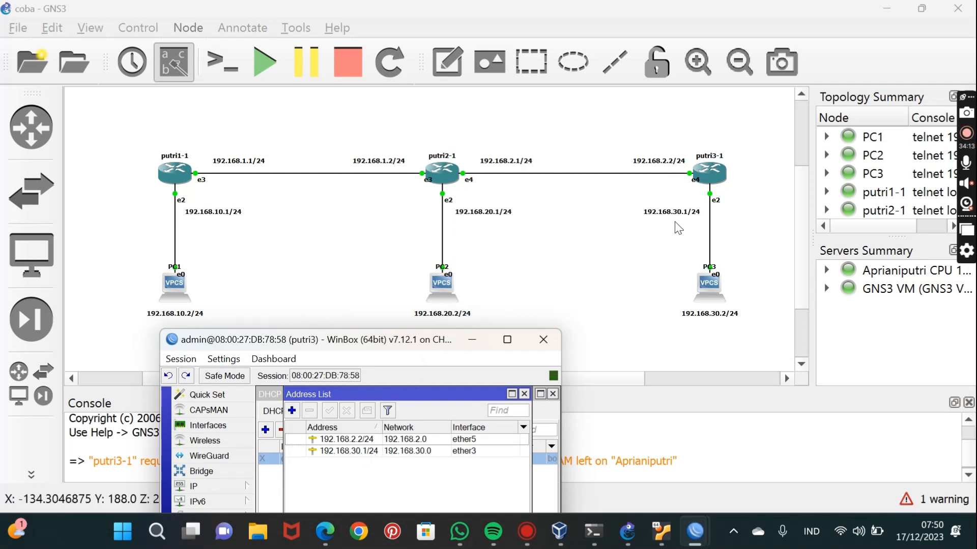
{"action": "left_click_drag", "start_coordinate": [483, 339], "coordinate": [652, 261]}
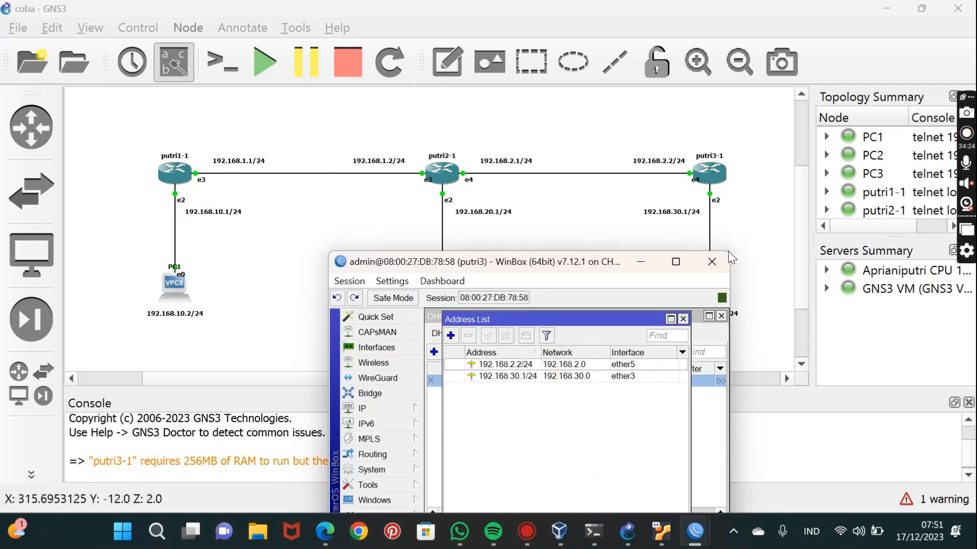
Minimize the putri3 session, then bring the putri1 session to the front and maximize it.
{"action": "left_click", "coordinate": [648, 266]}
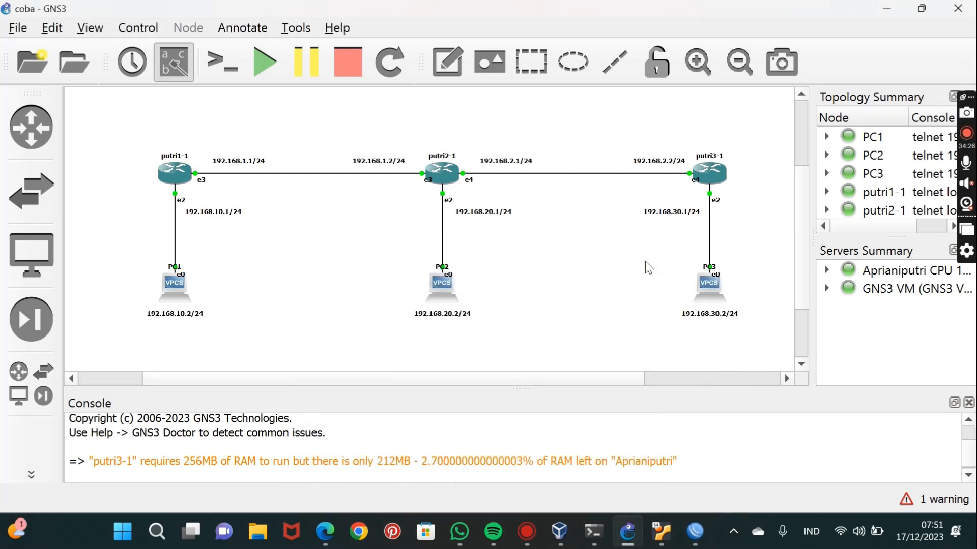
{"action": "mouse_move", "coordinate": [695, 532]}
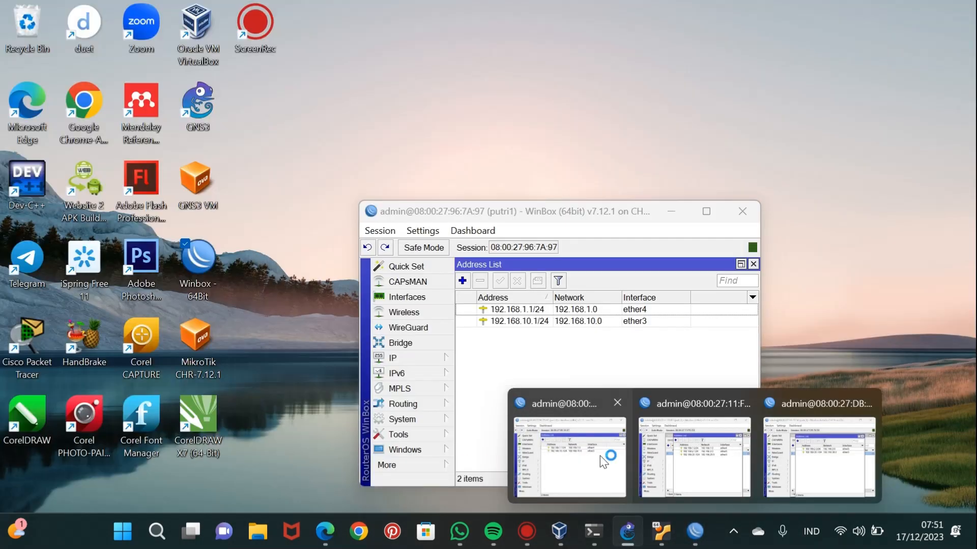
{"action": "left_click", "coordinate": [600, 456]}
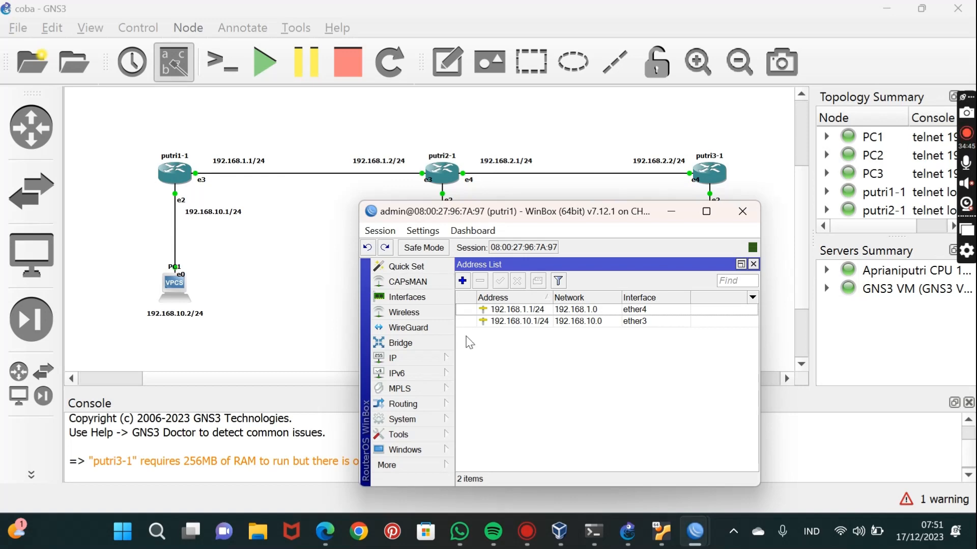
{"action": "left_click", "coordinate": [707, 212]}
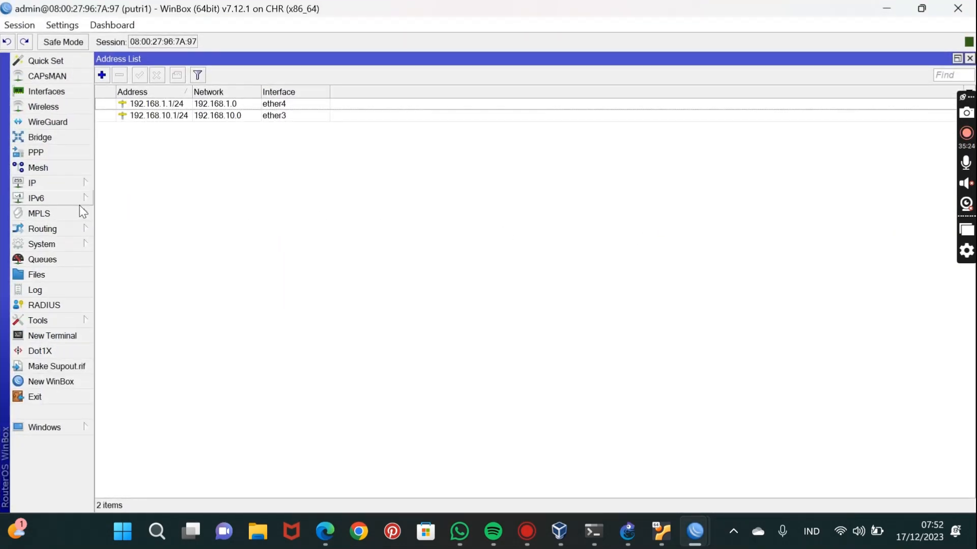
Open the IP route list of putri1 and add a static route to 192.168.20.0/24 via gateway 192.168.1.2.
{"action": "left_click", "coordinate": [49, 183]}
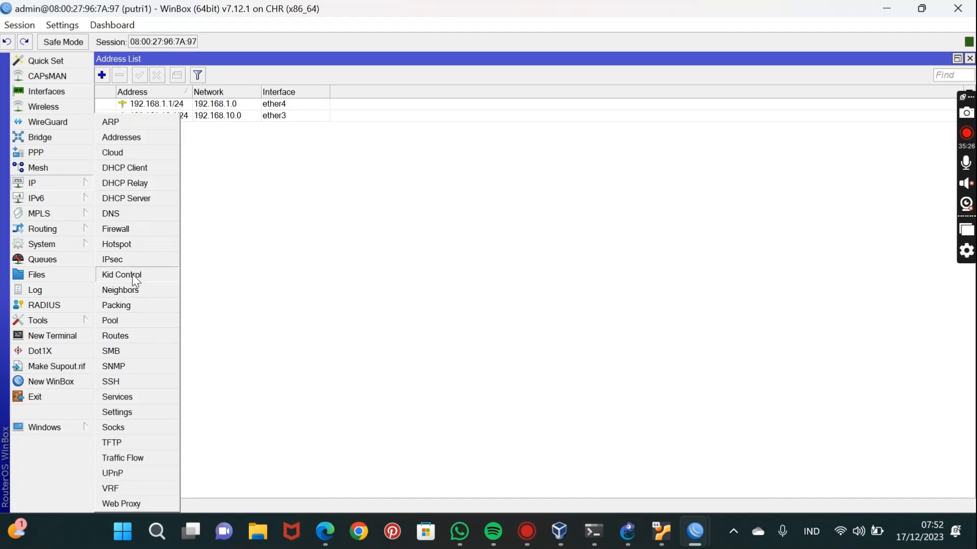
{"action": "left_click", "coordinate": [126, 336]}
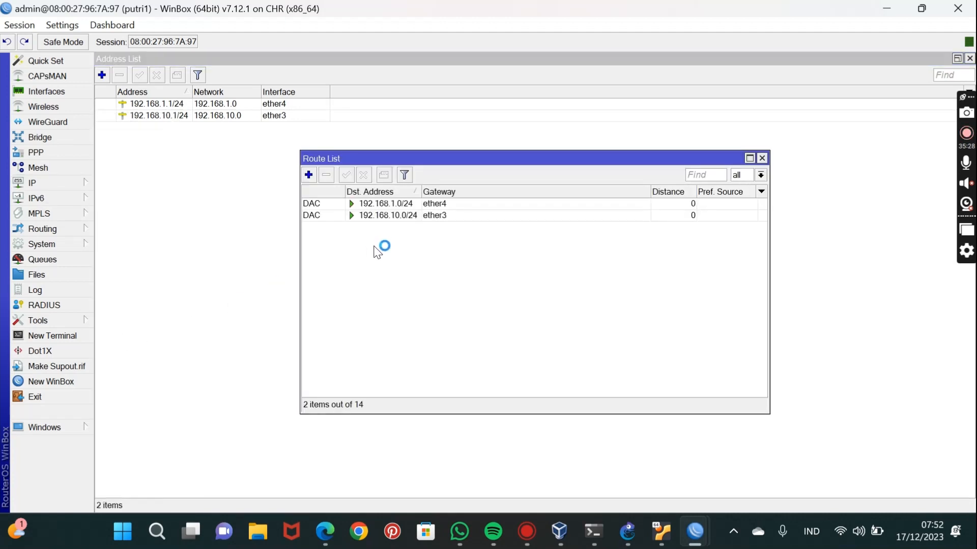
{"action": "left_click", "coordinate": [308, 175]}
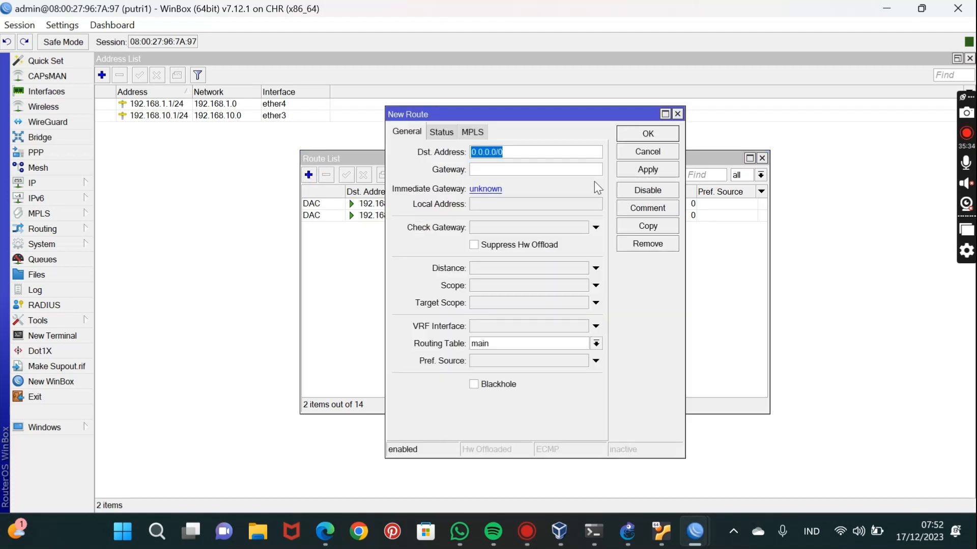
{"action": "type", "text": "192.168."}
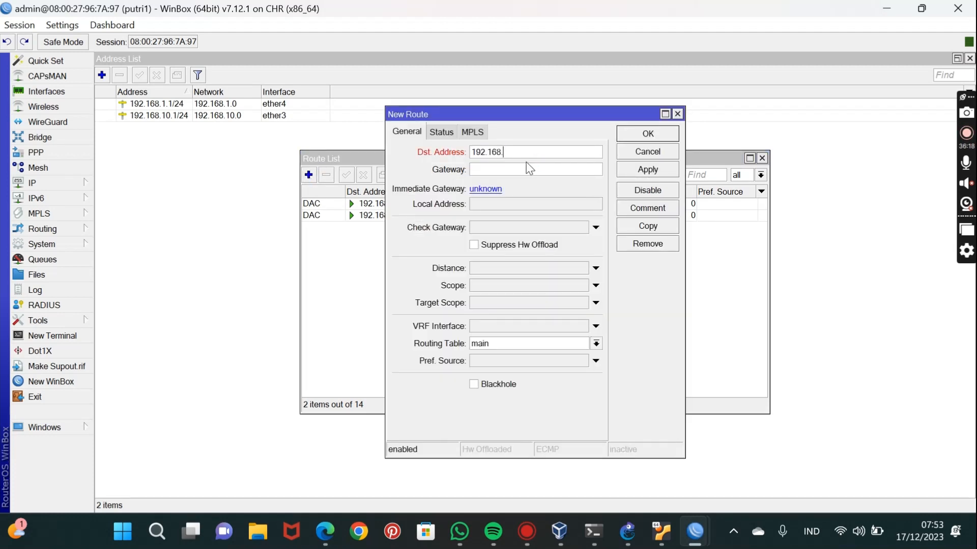
{"action": "type", "text": "2"}
{"action": "type", "text": "0."}
{"action": "type", "text": "0"}
{"action": "type", "text": "/24"}
{"action": "type", "text": "1"}
{"action": "type", "text": "9"}
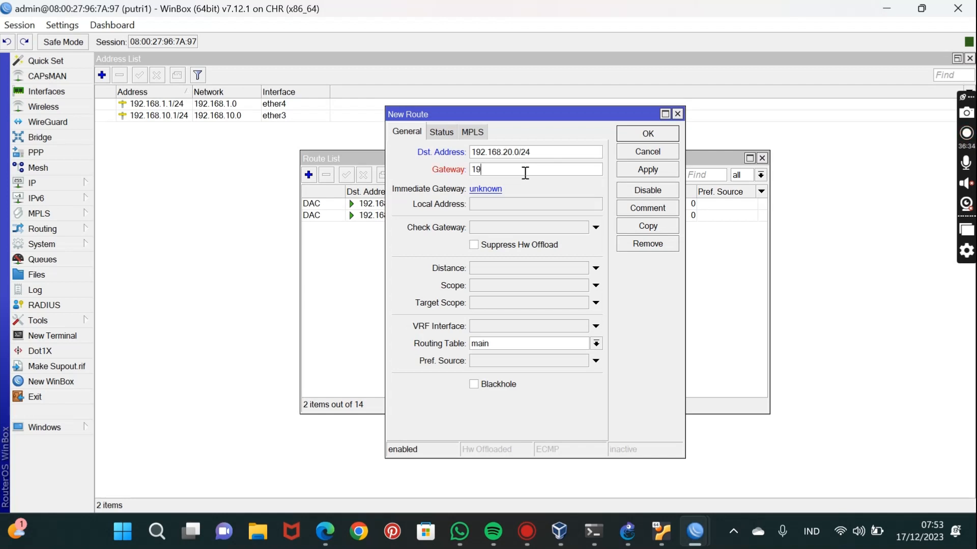
{"action": "type", "text": "2.168.1.2"}
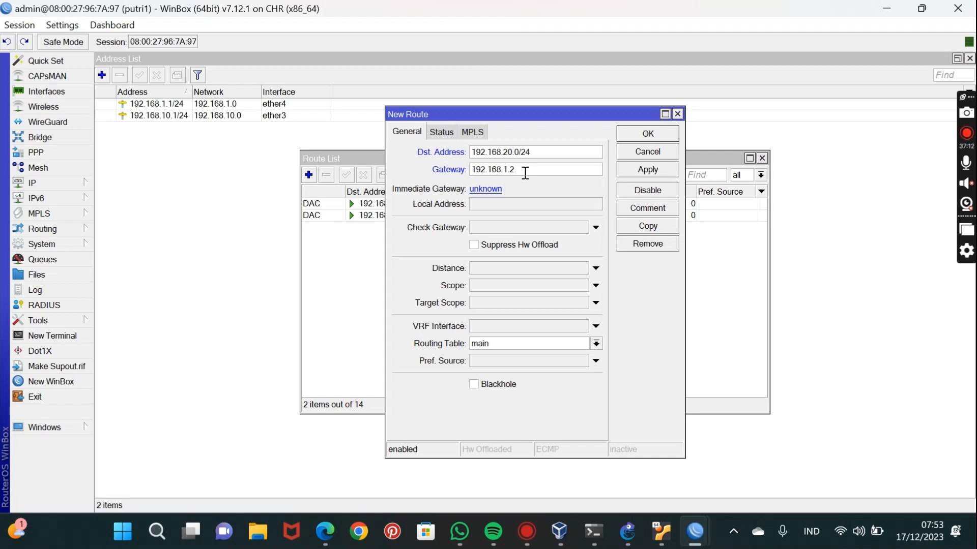
{"action": "left_click", "coordinate": [628, 170]}
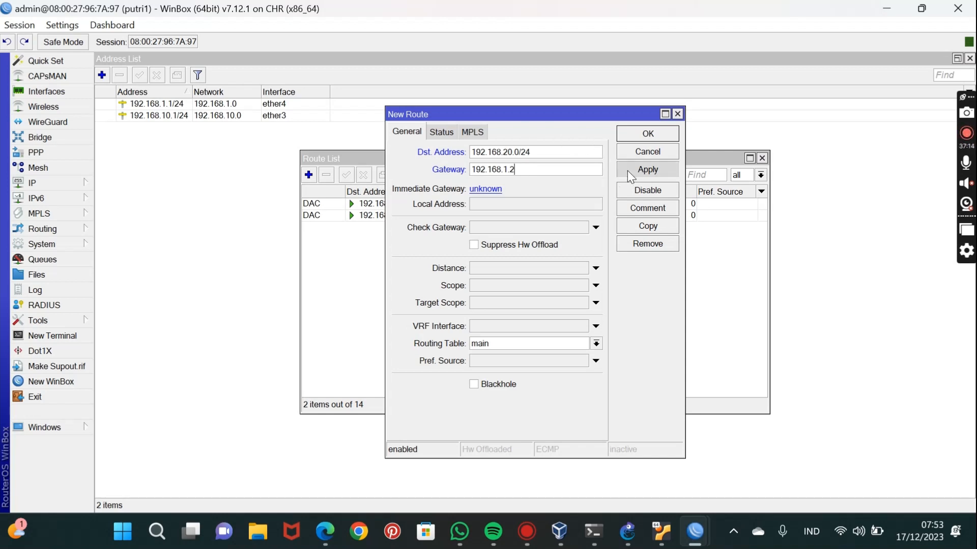
{"action": "left_click", "coordinate": [662, 135]}
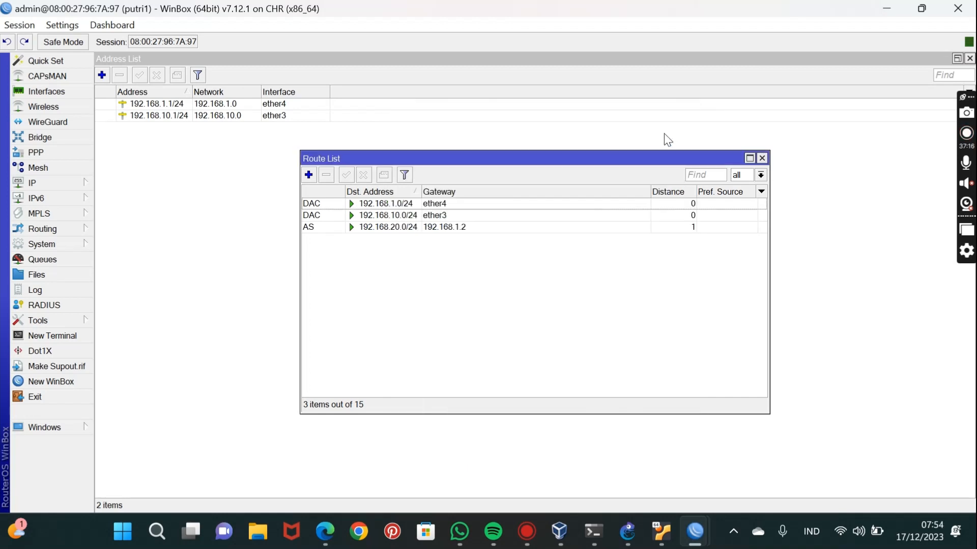
Add a static route on putri1 to destination 192.168.30.0/24 via gateway 192.168.1.2.
{"action": "left_click", "coordinate": [308, 174]}
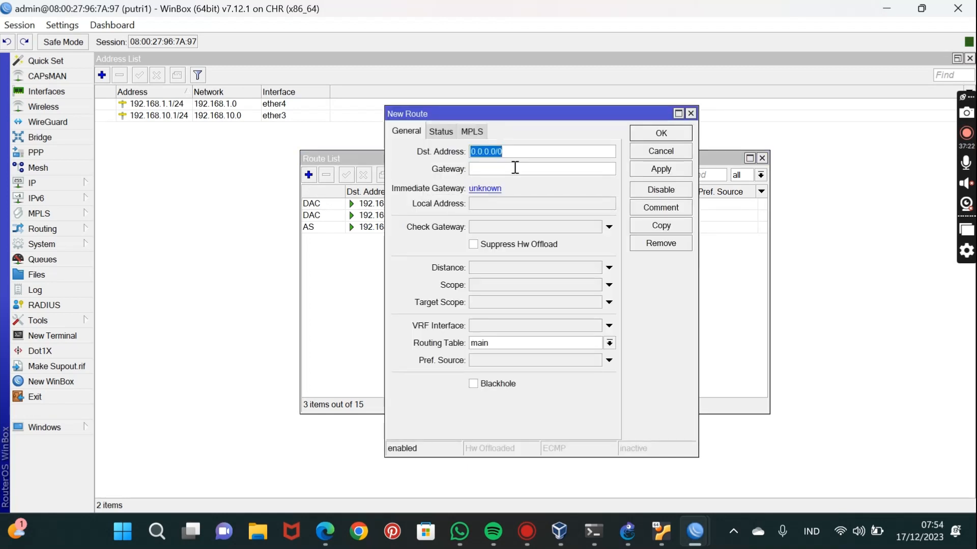
{"action": "type", "text": "192."}
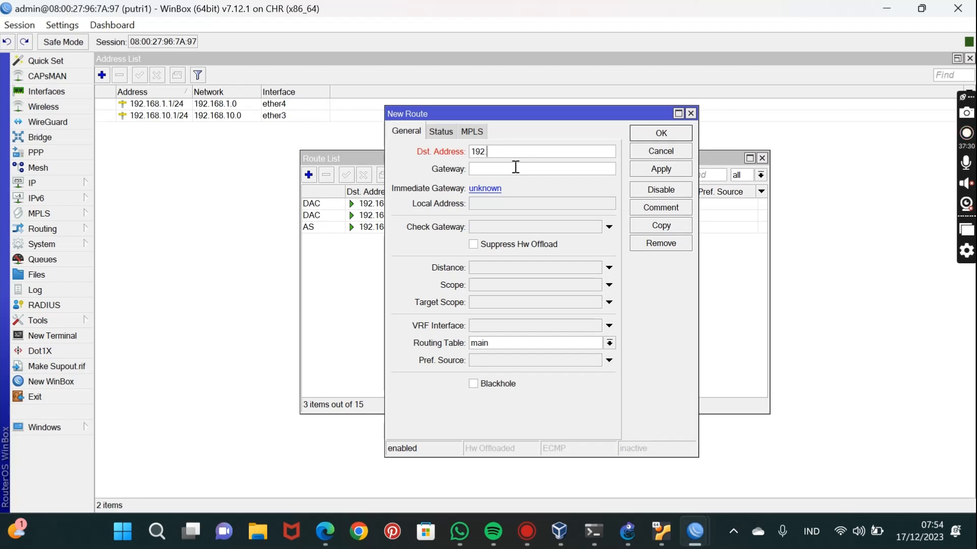
{"action": "type", "text": "168.30.0"}
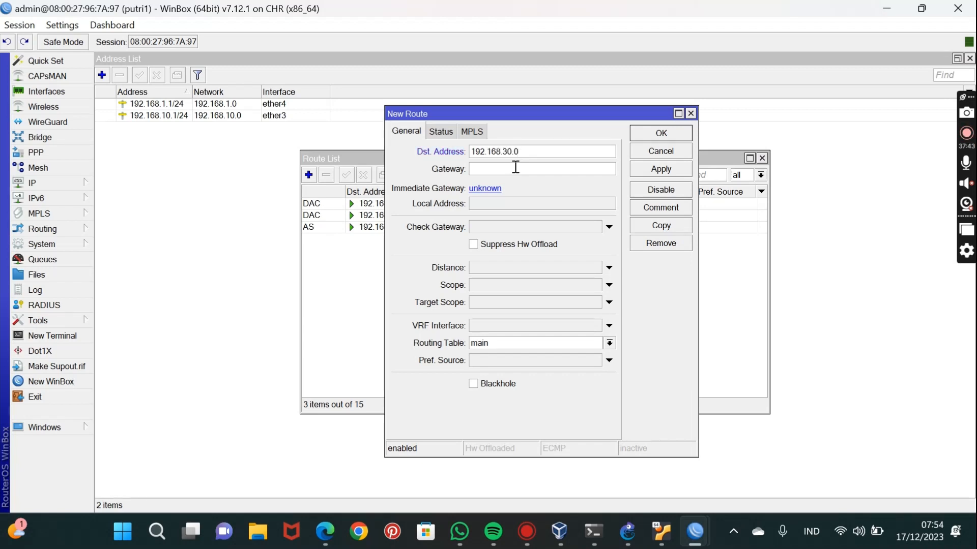
{"action": "type", "text": "/24"}
{"action": "left_click", "coordinate": [516, 167]}
{"action": "type", "text": "192.168.1.2"}
{"action": "left_click", "coordinate": [661, 169]}
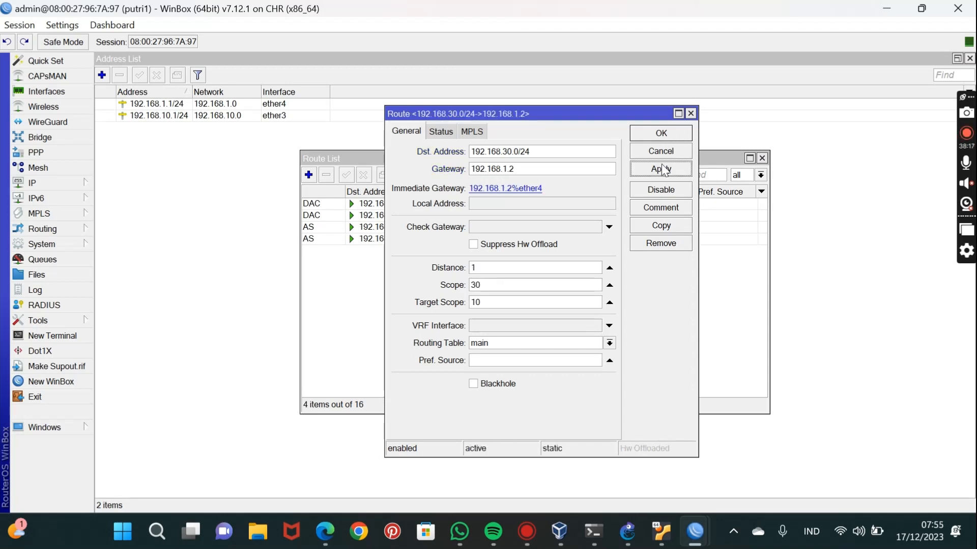
{"action": "left_click", "coordinate": [665, 133]}
Switch to the putri2 session, maximize it, and open its IP route list.
{"action": "mouse_move", "coordinate": [695, 532]}
{"action": "left_click", "coordinate": [677, 444]}
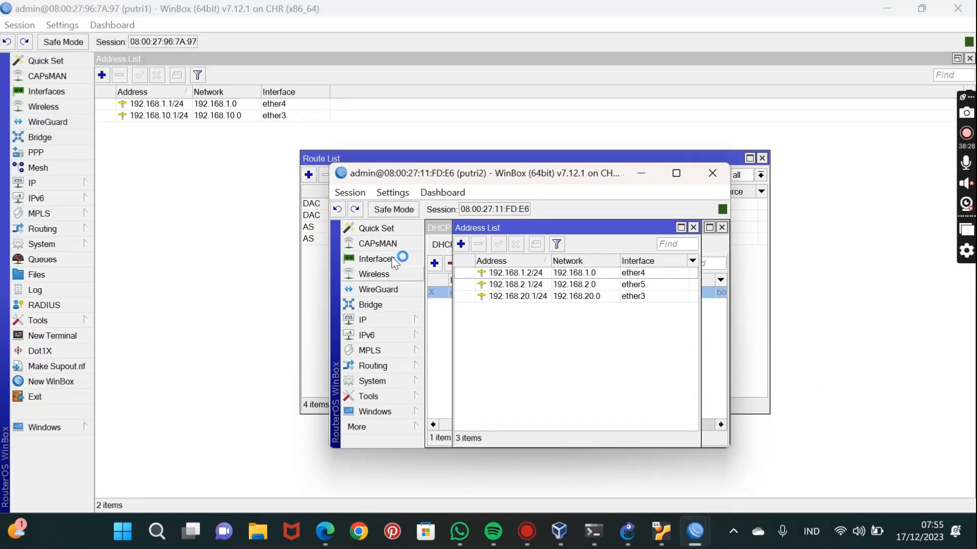
{"action": "left_click", "coordinate": [675, 175]}
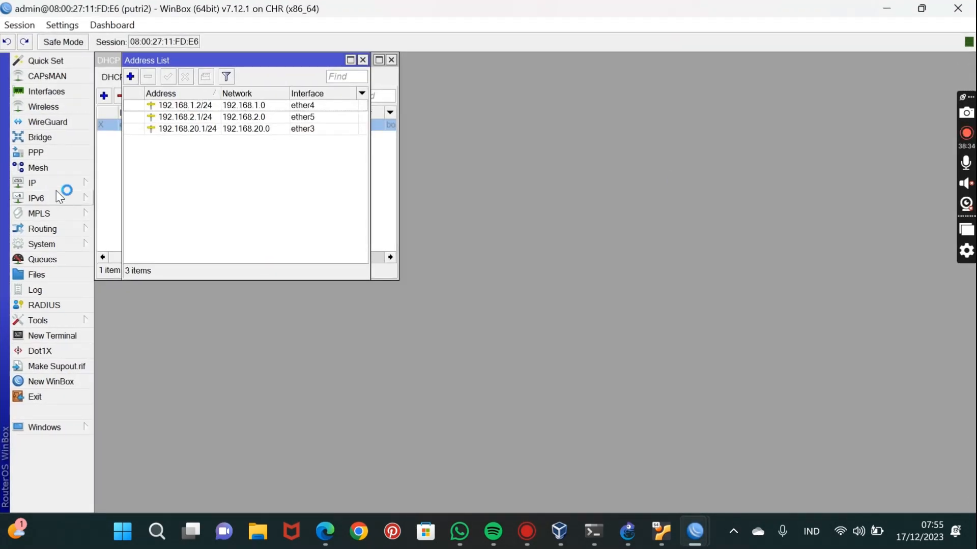
{"action": "left_click", "coordinate": [54, 182]}
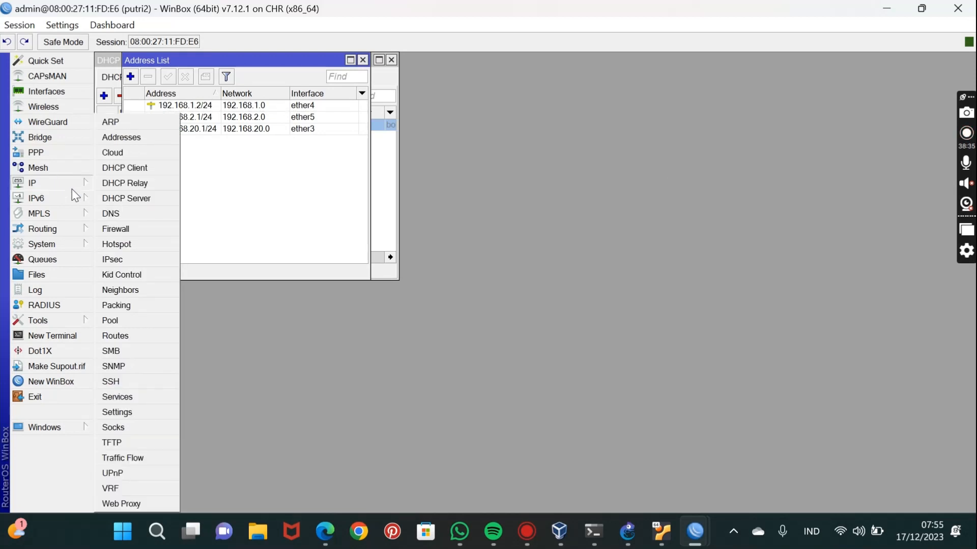
{"action": "left_click", "coordinate": [125, 336]}
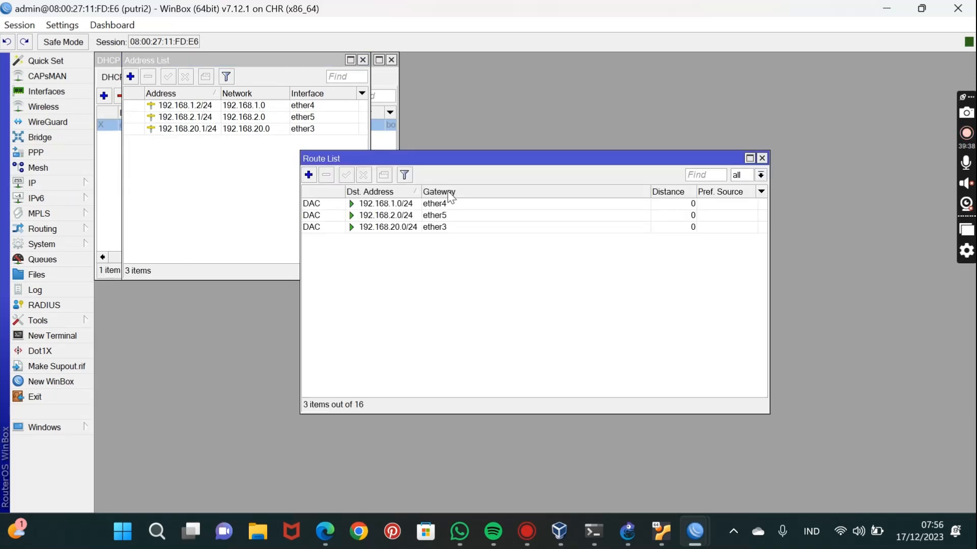
Add a static route on putri2 to destination 192.168.10.0/24 via gateway 192.168.1.1.
{"action": "left_click", "coordinate": [308, 175]}
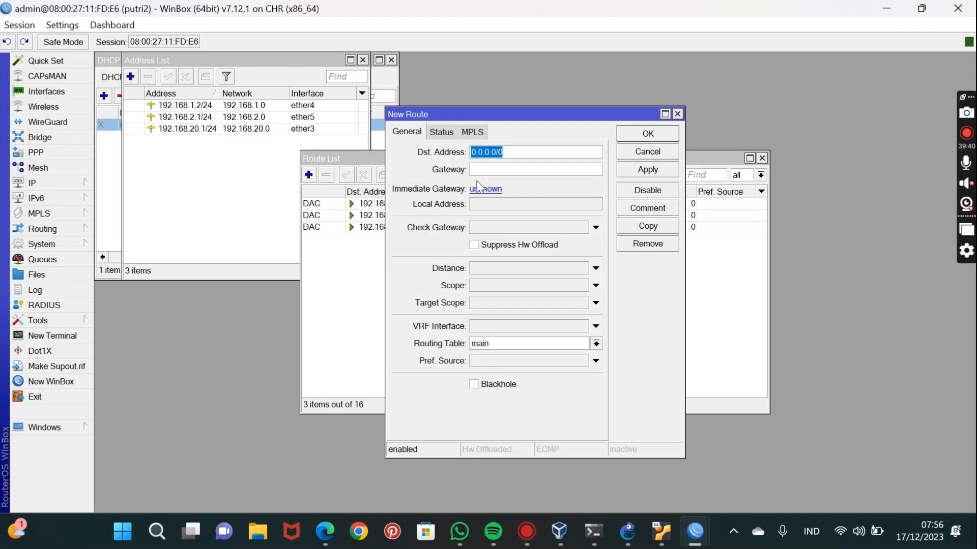
{"action": "type", "text": "1"}
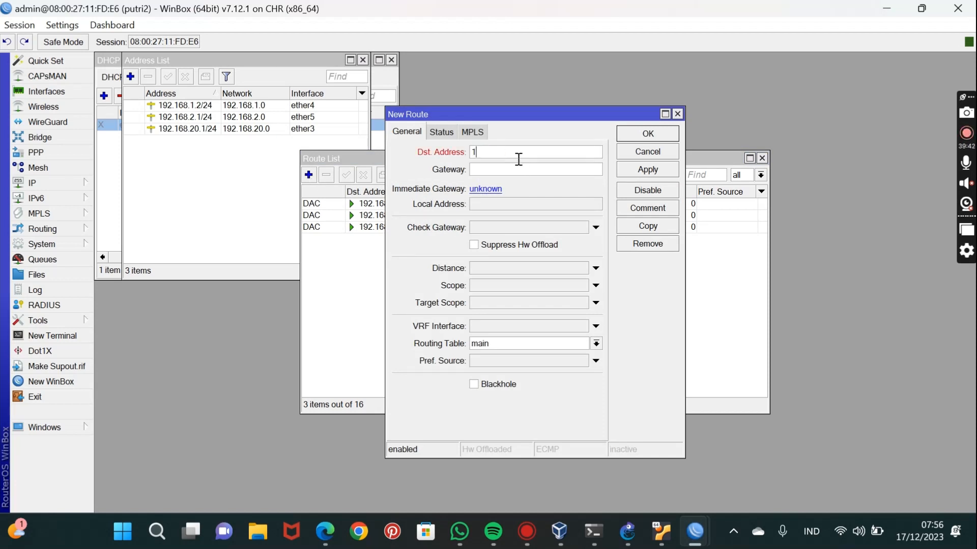
{"action": "type", "text": "92.1"}
{"action": "type", "text": "68.10"}
{"action": "type", "text": ".0"}
{"action": "type", "text": "/25"}
{"action": "left_click", "coordinate": [504, 169]}
{"action": "type", "text": "192"}
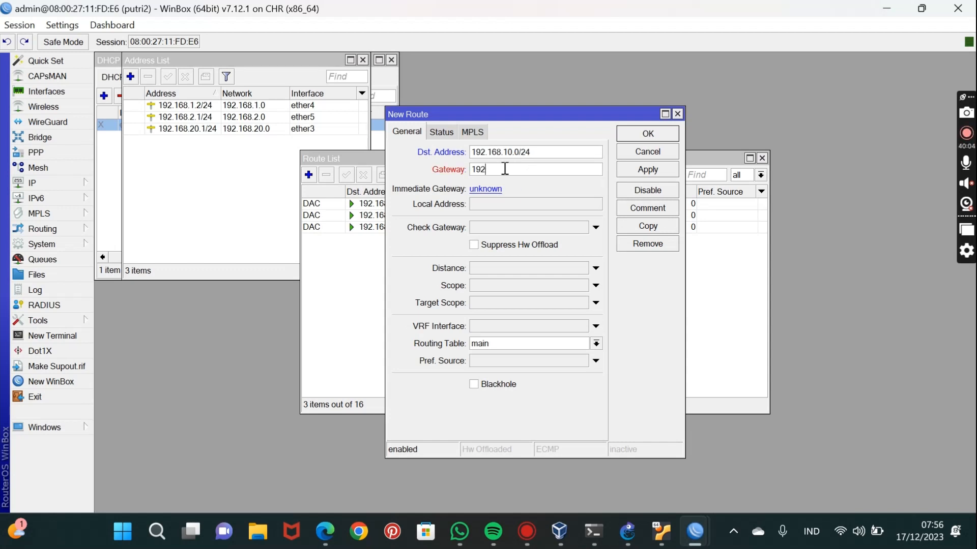
{"action": "type", "text": ".168.1.1"}
{"action": "left_click", "coordinate": [630, 172]}
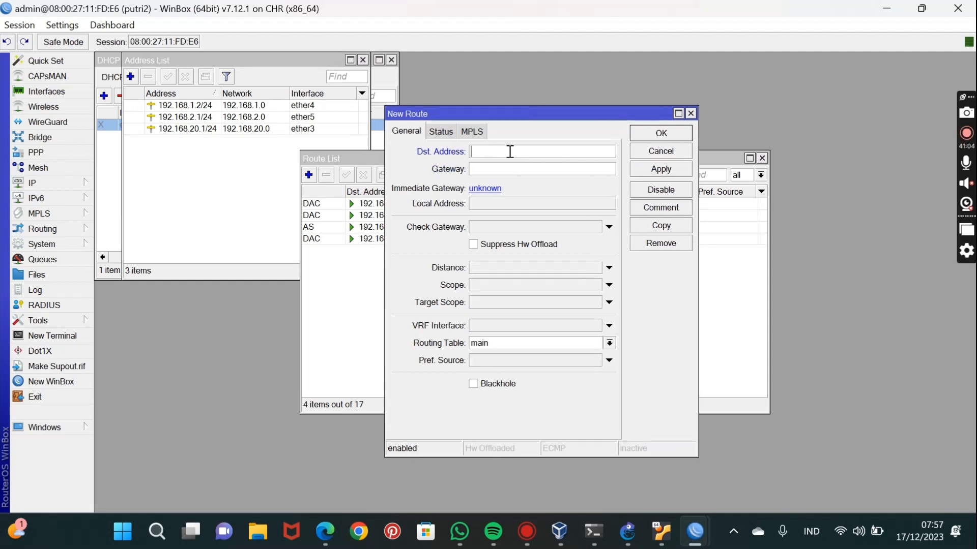
Add another static route on putri2 to destination 192.168.30.0/24 via gateway 192.168.2.2.
{"action": "type", "text": "192.168.30.0/24"}
{"action": "left_click", "coordinate": [499, 175]}
{"action": "type", "text": "192"}
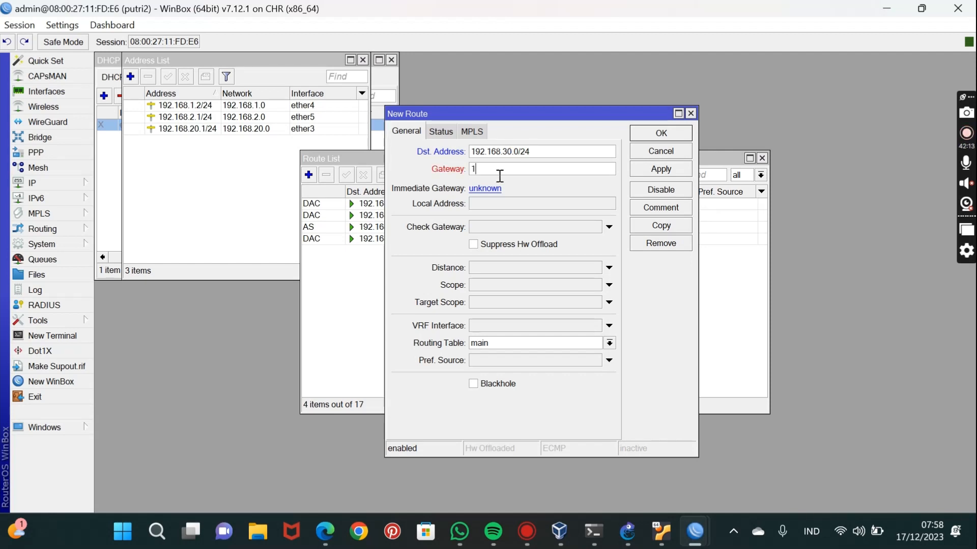
{"action": "type", "text": ".168.2.2"}
{"action": "left_click", "coordinate": [665, 163]}
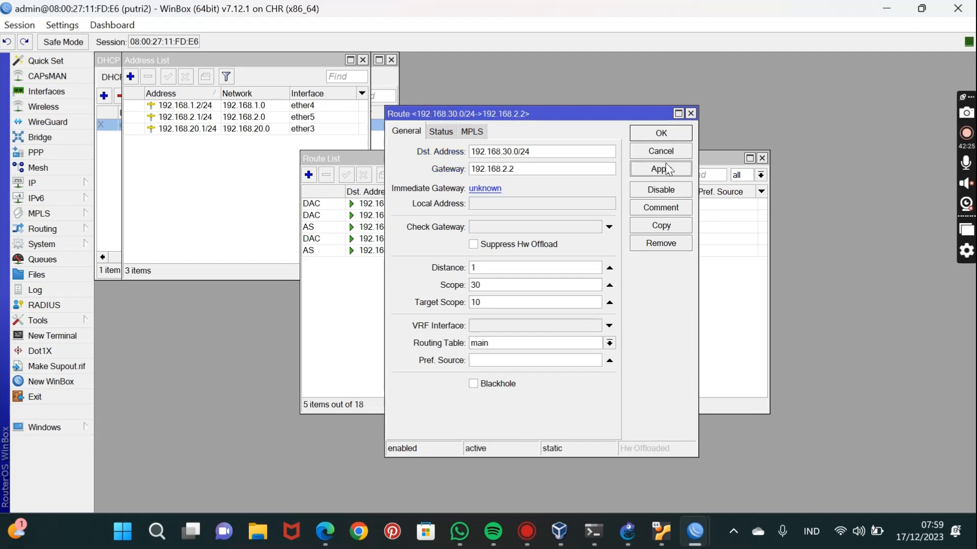
{"action": "left_click", "coordinate": [661, 133]}
Switch to the putri3 session, maximize it, and open its IP route list.
{"action": "mouse_move", "coordinate": [695, 532]}
{"action": "left_click", "coordinate": [837, 463]}
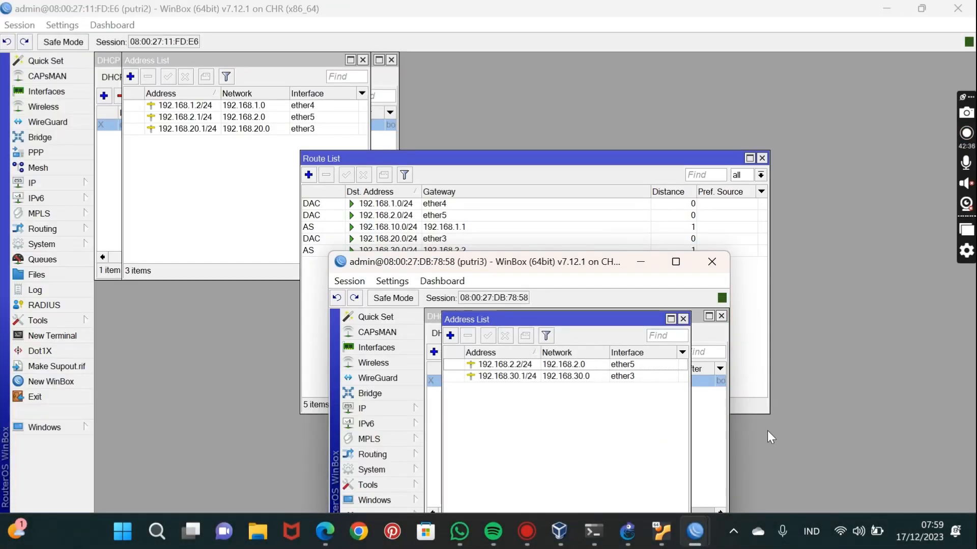
{"action": "left_click", "coordinate": [677, 262]}
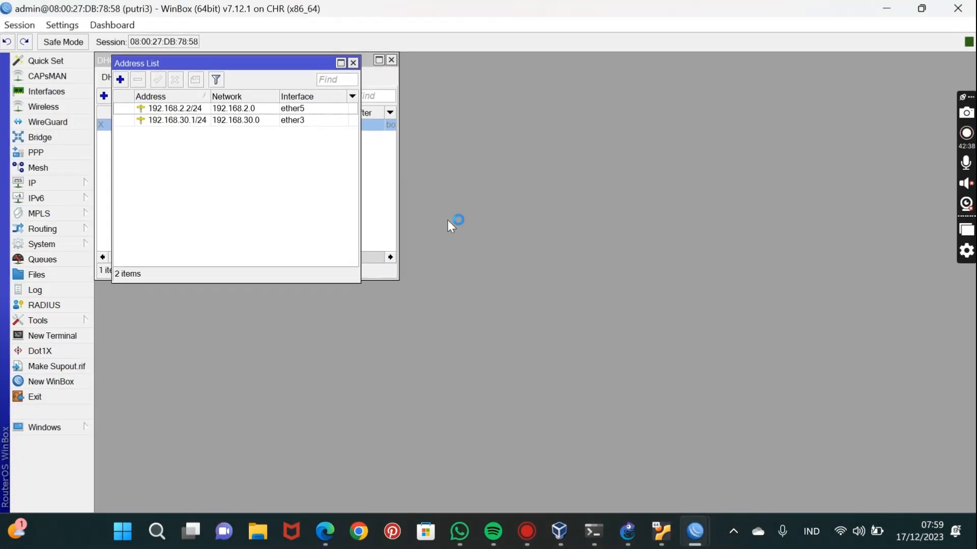
{"action": "left_click", "coordinate": [63, 185]}
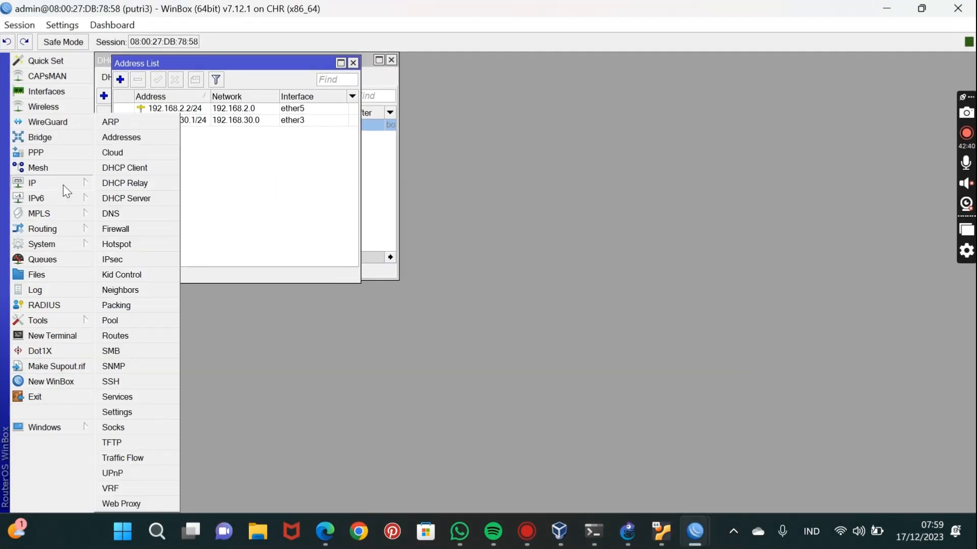
{"action": "left_click", "coordinate": [150, 340]}
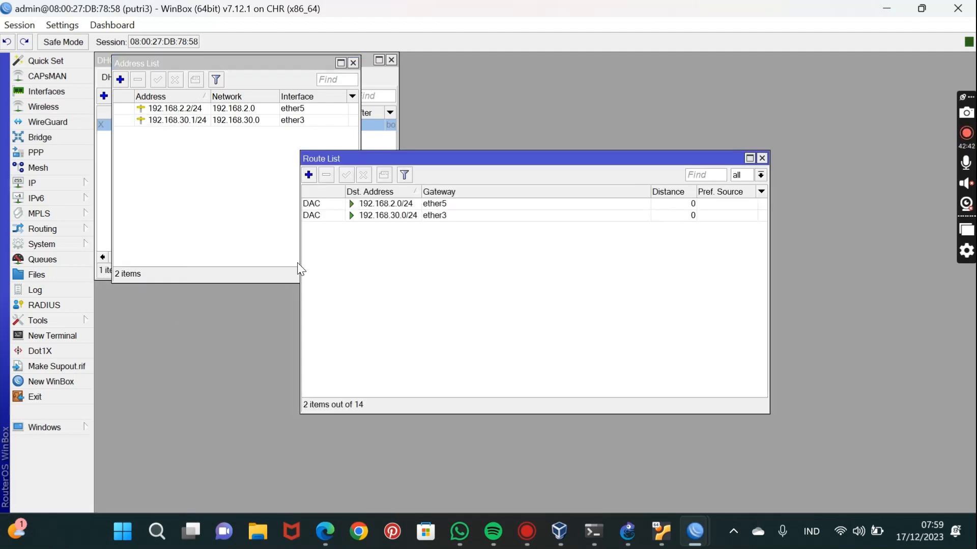
Add a static route on putri3 to destination 192.168.10.0/24 via gateway 192.168.2.1.
{"action": "left_click", "coordinate": [309, 175]}
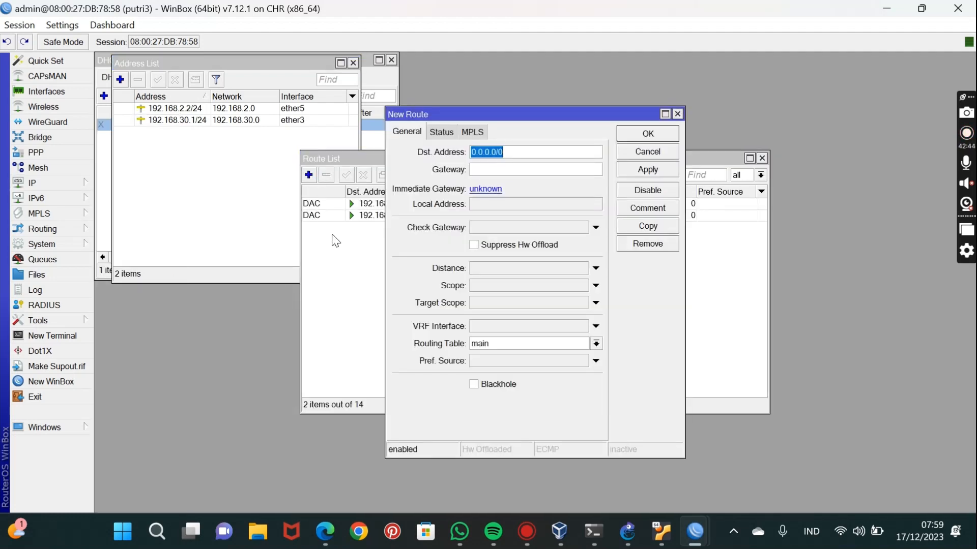
{"action": "key", "text": "BackSpace"}
{"action": "type", "text": "1"}
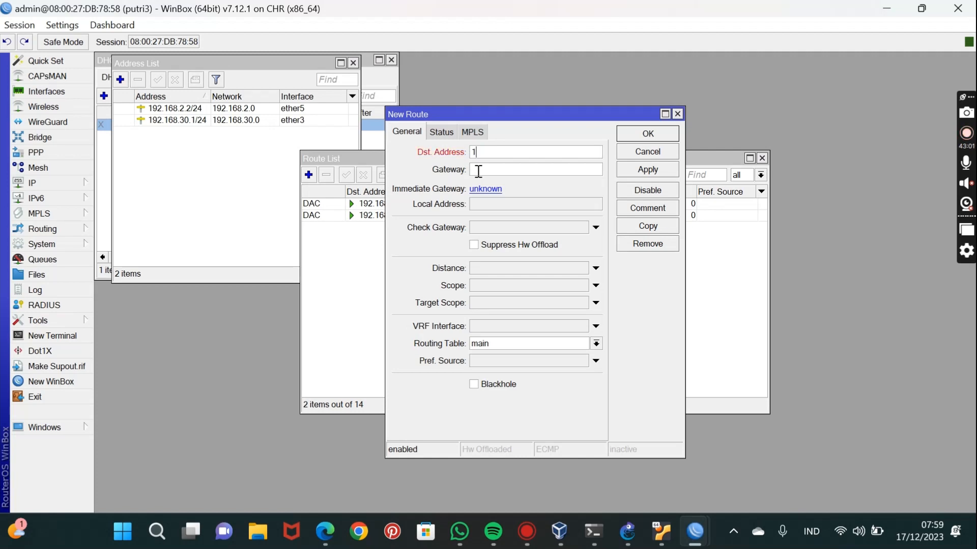
{"action": "type", "text": "92.168.10.0/"}
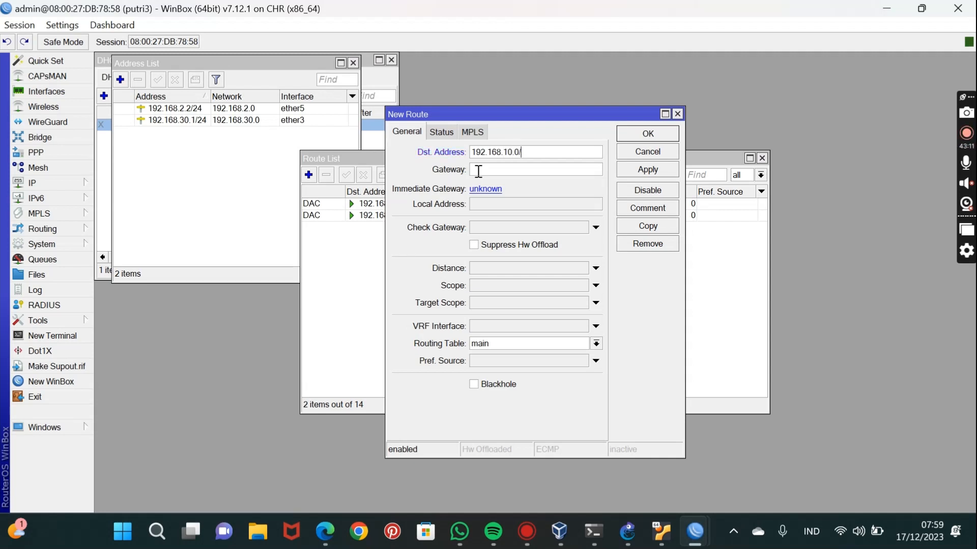
{"action": "type", "text": "24"}
{"action": "left_click", "coordinate": [478, 170]}
{"action": "type", "text": "19"}
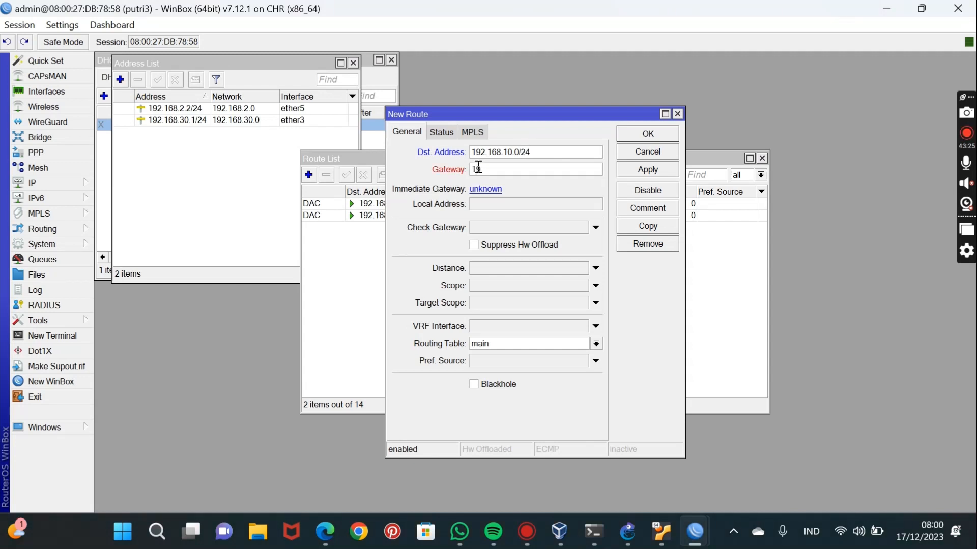
{"action": "type", "text": "2.168.2.1"}
{"action": "left_click", "coordinate": [627, 173]}
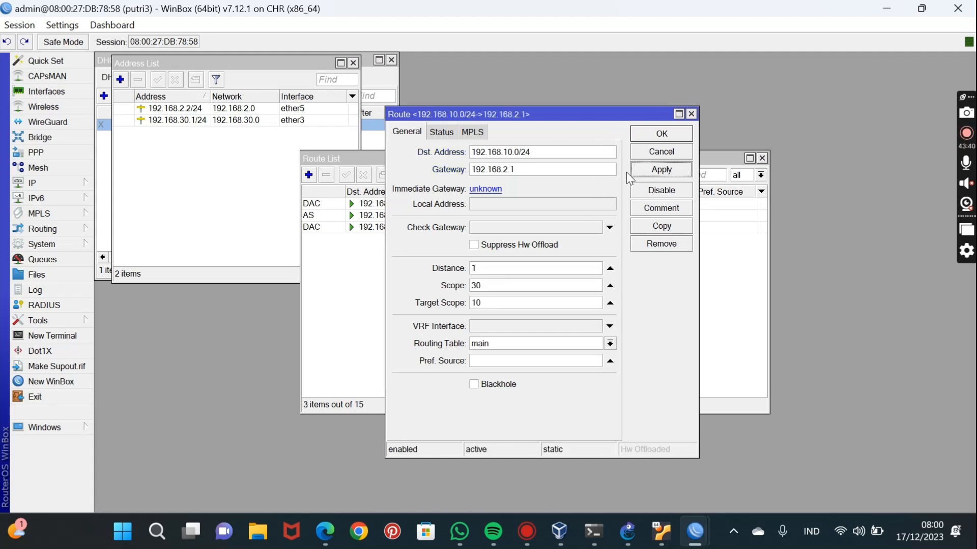
{"action": "left_click", "coordinate": [673, 133]}
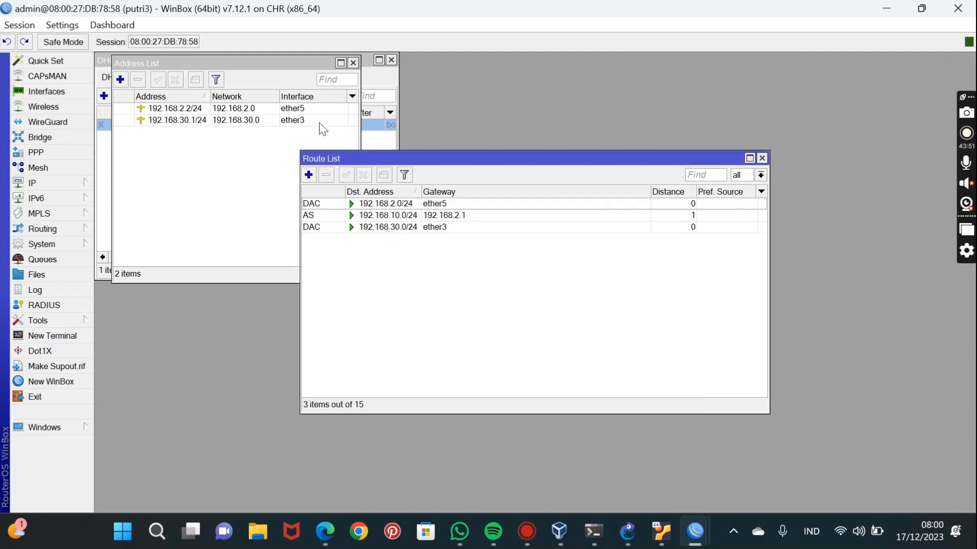
Add a static route on putri3 to destination 192.168.20.0/24 via gateway 192.168.2.1.
{"action": "left_click", "coordinate": [309, 175]}
{"action": "key", "text": "BackSpace"}
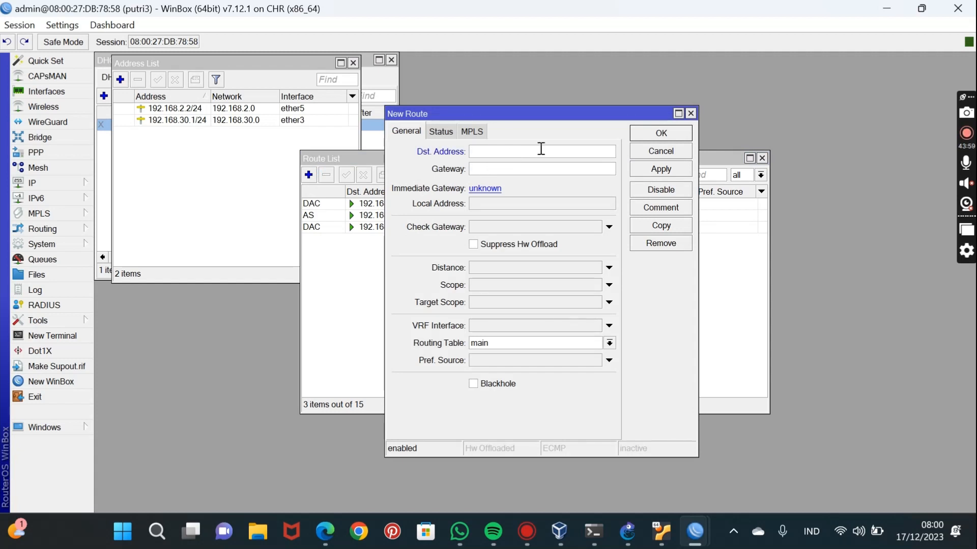
{"action": "type", "text": "192.168.20.0/24"}
{"action": "left_click", "coordinate": [510, 168]}
{"action": "type", "text": "192"}
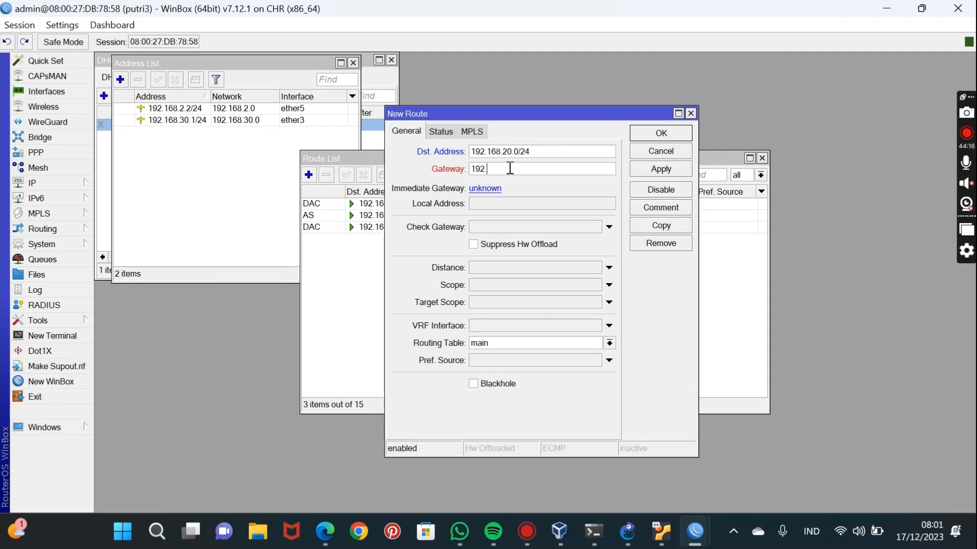
{"action": "type", "text": ".168.2.1"}
{"action": "left_click", "coordinate": [644, 169]}
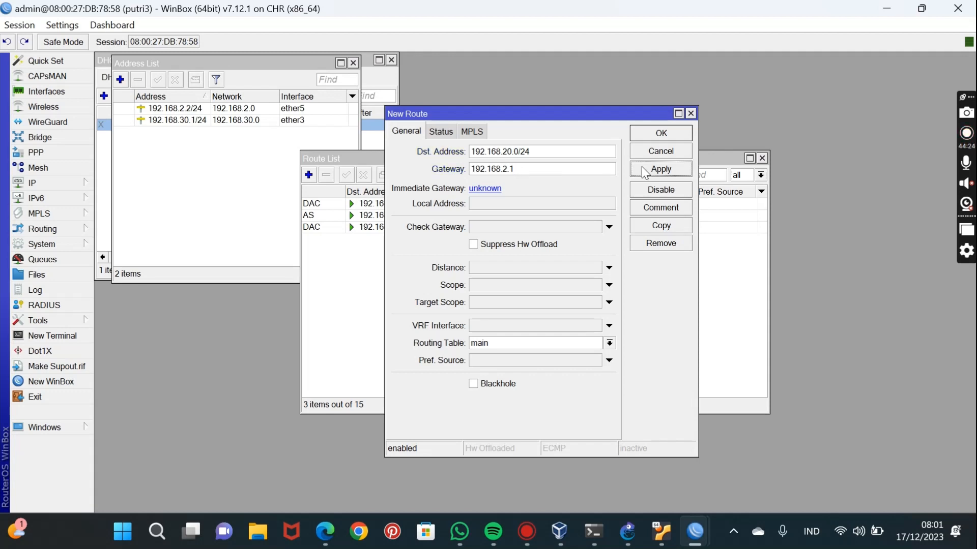
{"action": "left_click", "coordinate": [657, 133]}
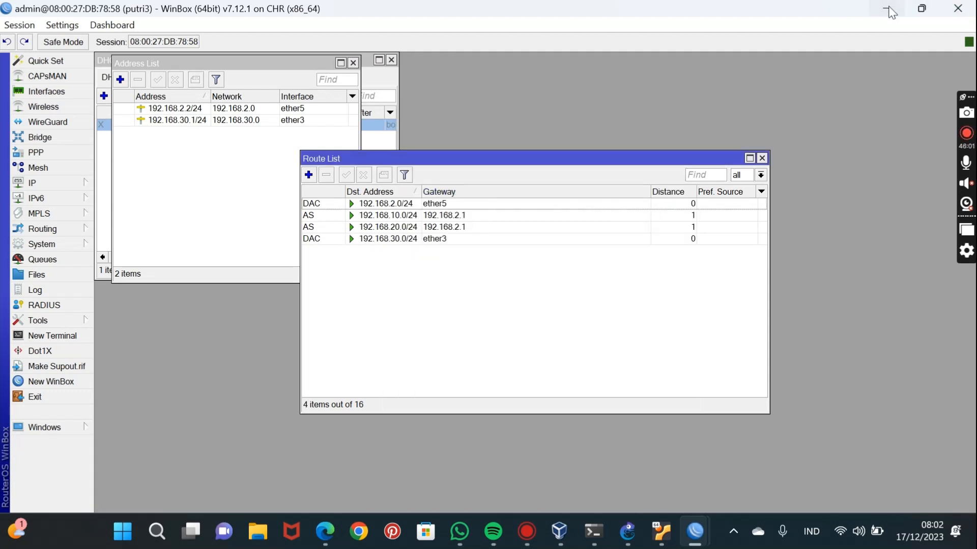
Minimize the WinBox sessions to return to the GNS3 topology and open the PC1 console.
{"action": "left_click", "coordinate": [890, 13]}
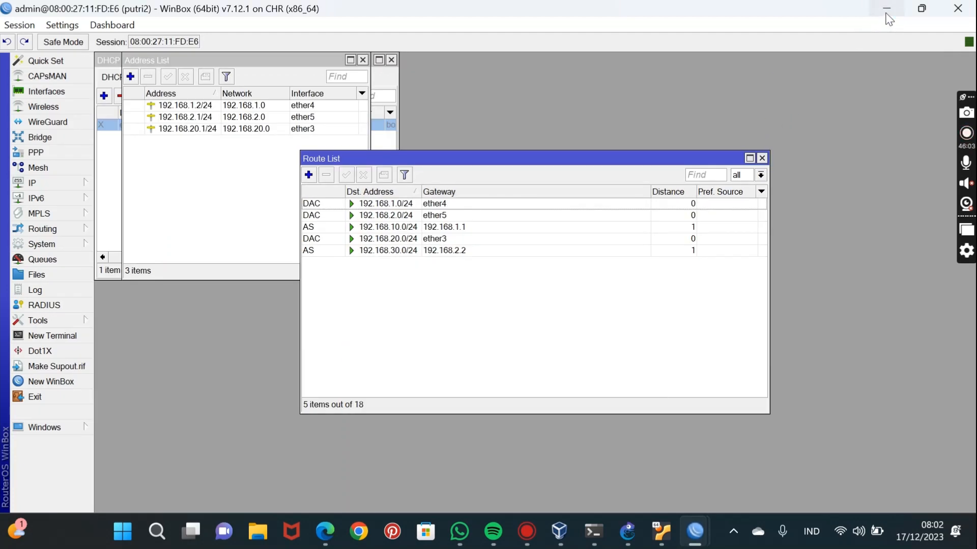
{"action": "left_click", "coordinate": [887, 10]}
{"action": "left_click", "coordinate": [887, 10]}
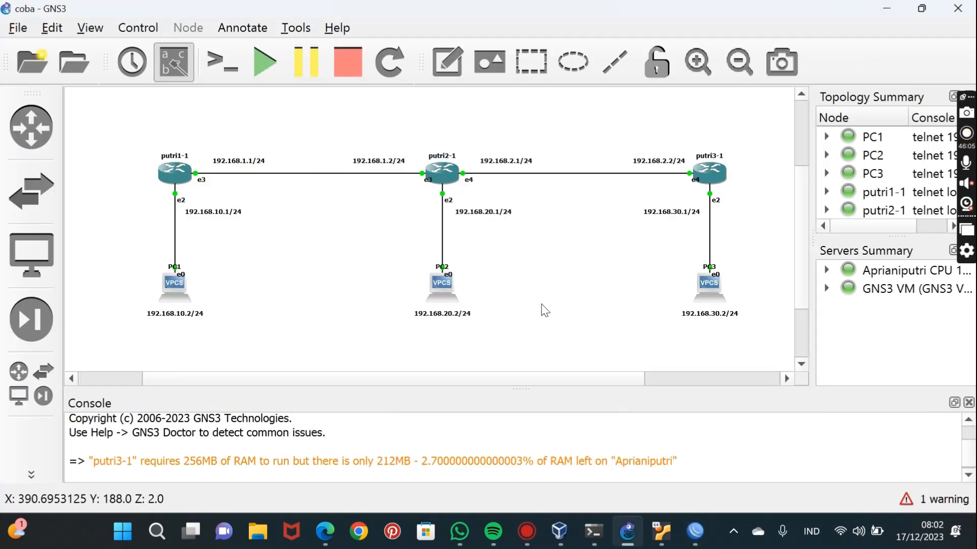
{"action": "double_click", "coordinate": [177, 291]}
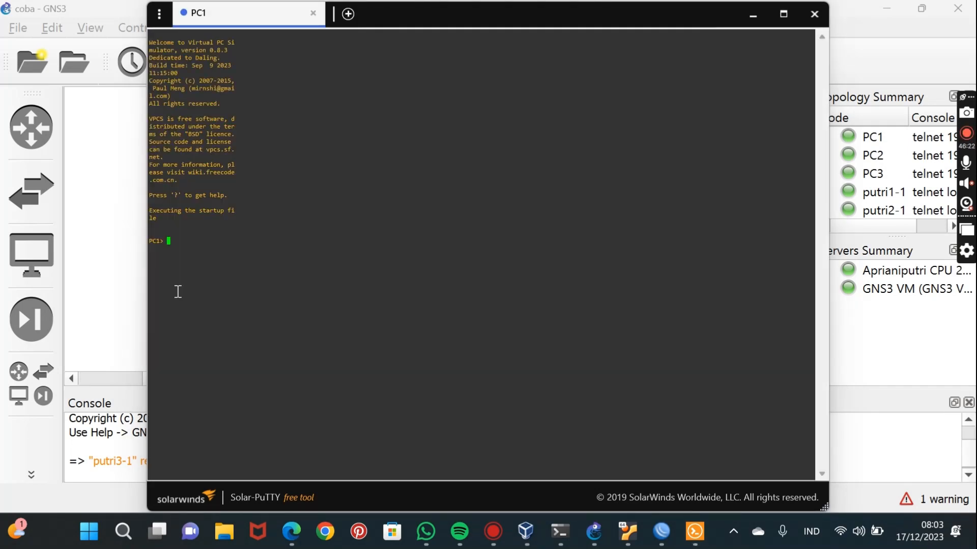
Configure PC1 with IP address 192.168.10.2/24 and gateway 192.168.10.1.
{"action": "type", "text": "ip"}
{"action": "type", "text": "192.168.10.2/24 "}
{"action": "type", "text": "192"}
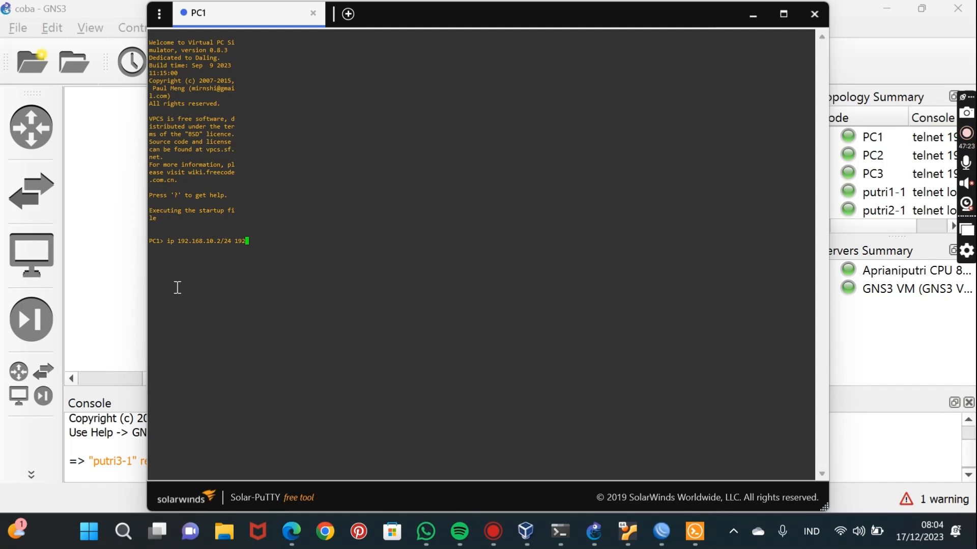
{"action": "type", "text": ".168.10.1"}
{"action": "key", "text": "Return"}
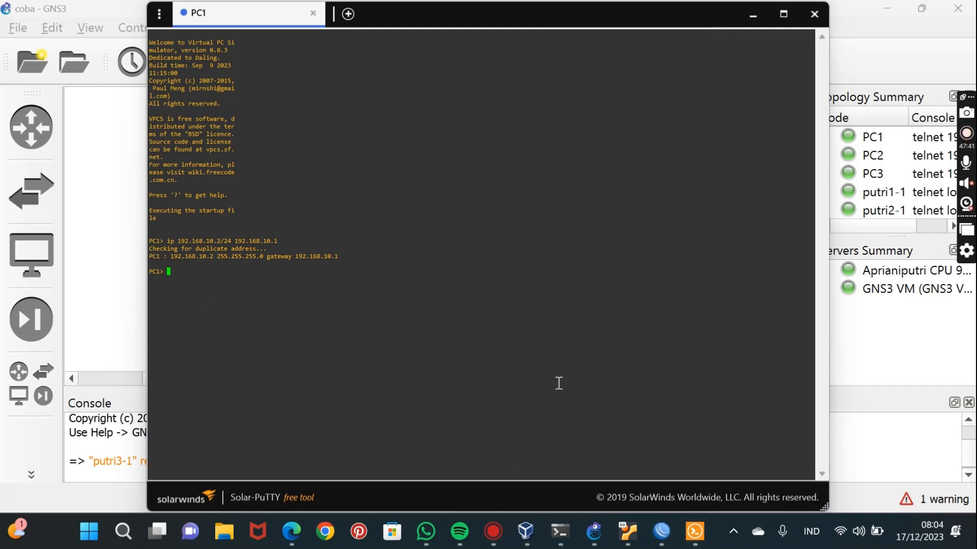
Open the PC2 console from the topology and assign IP address 192.168.20.2/24 with gateway 192.168.20.1.
{"action": "left_click", "coordinate": [753, 16]}
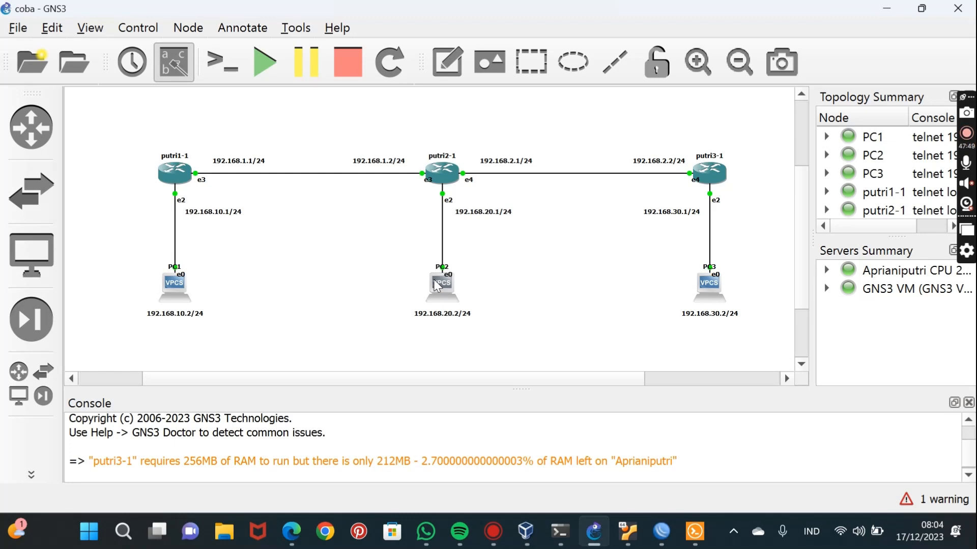
{"action": "double_click", "coordinate": [436, 285]}
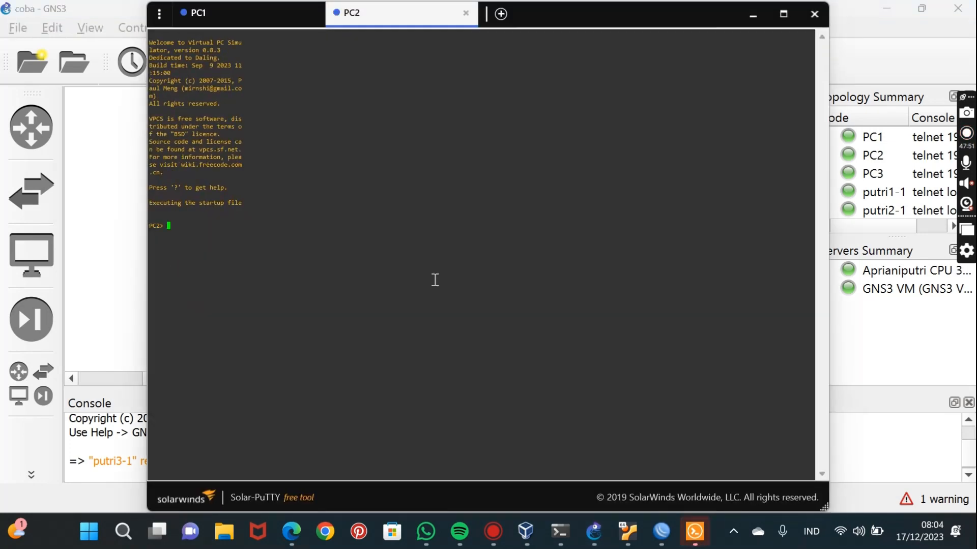
{"action": "type", "text": "ip 192.168.20.2/24 192"}
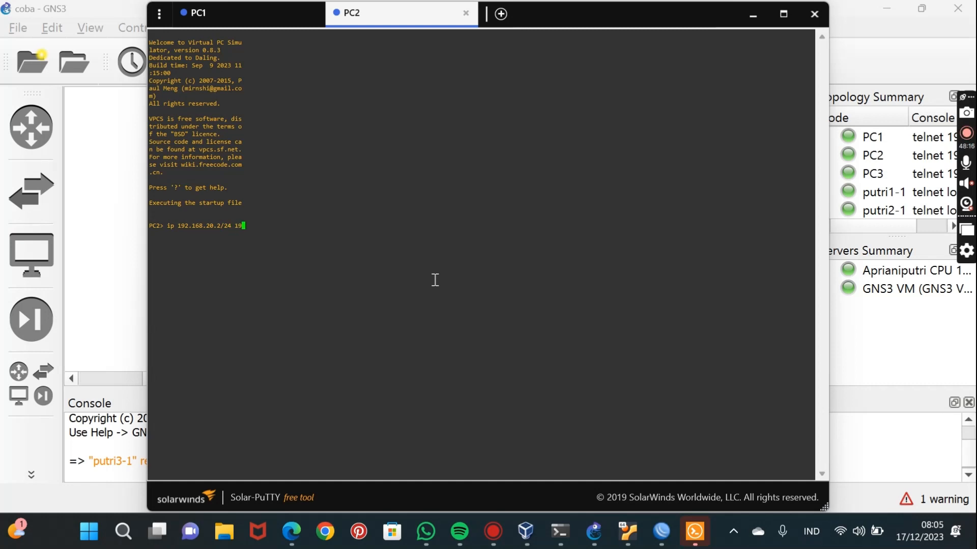
{"action": "type", "text": ".168.20.1"}
{"action": "key", "text": "Return"}
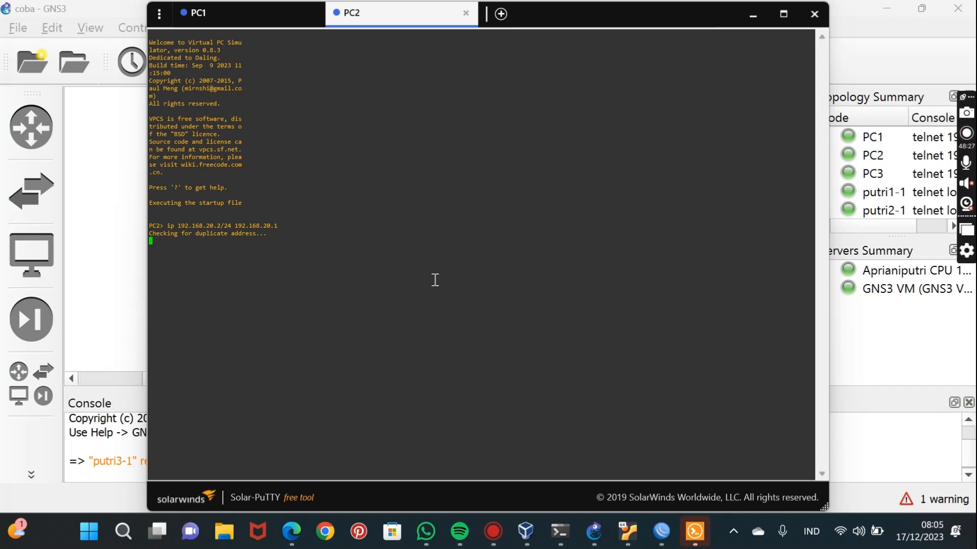
Open the PC3 console from the topology and assign IP address 192.168.30.2/24 with gateway 192.168.30.1.
{"action": "left_click", "coordinate": [754, 15]}
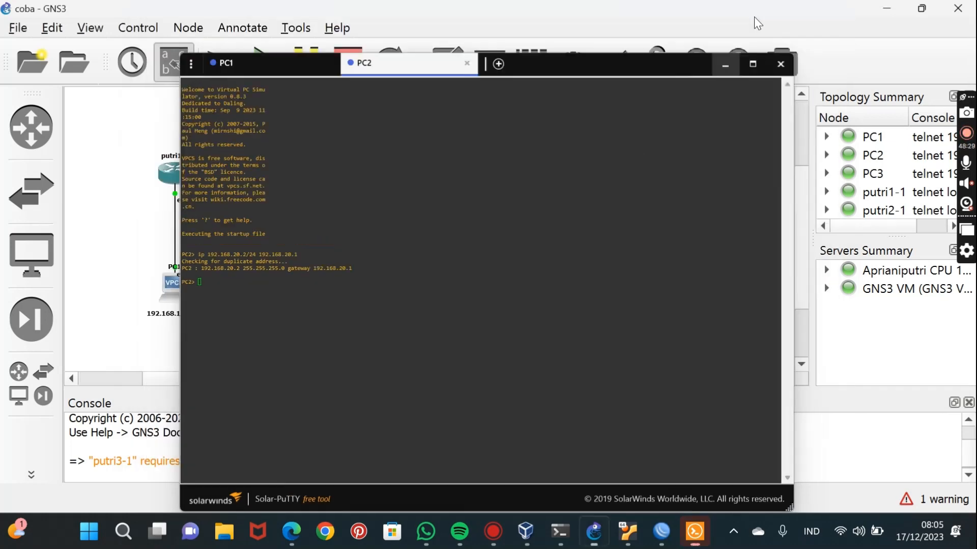
{"action": "double_click", "coordinate": [705, 281]}
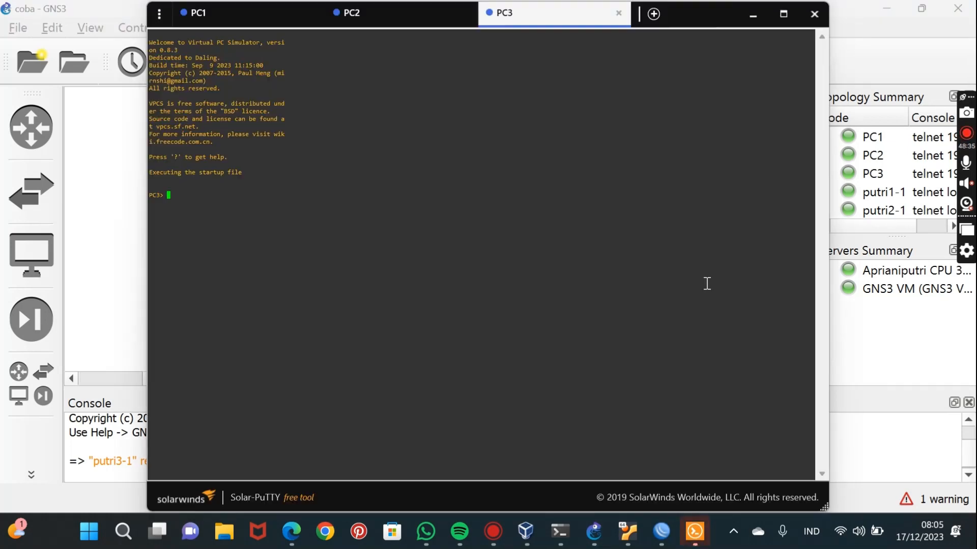
{"action": "type", "text": "ip 19"}
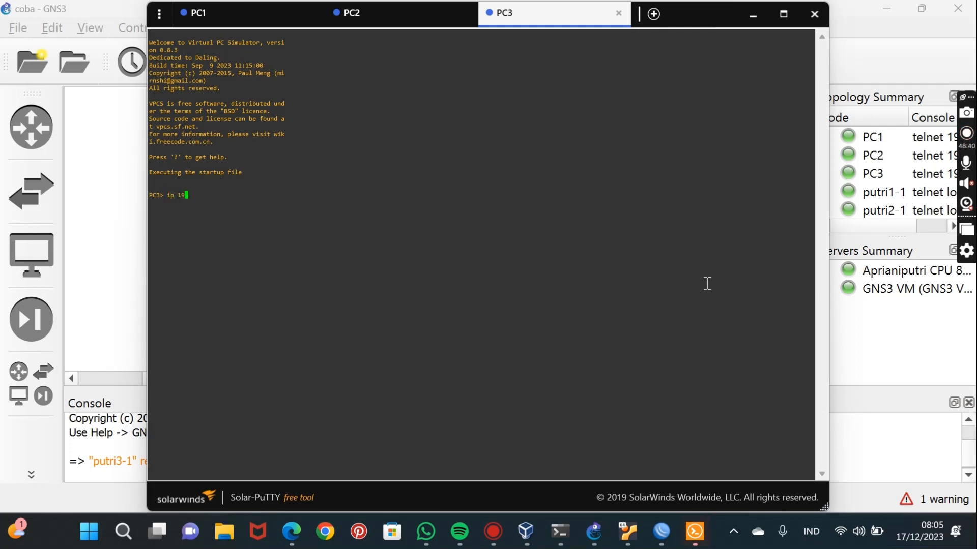
{"action": "type", "text": "2.168.30."}
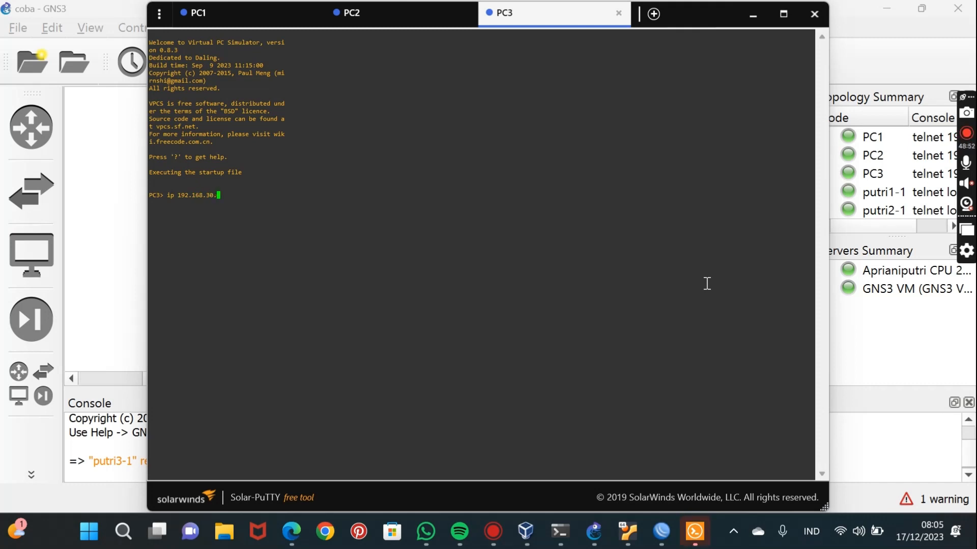
{"action": "type", "text": "2/24 192.168.30.1"}
{"action": "key", "text": "Return"}
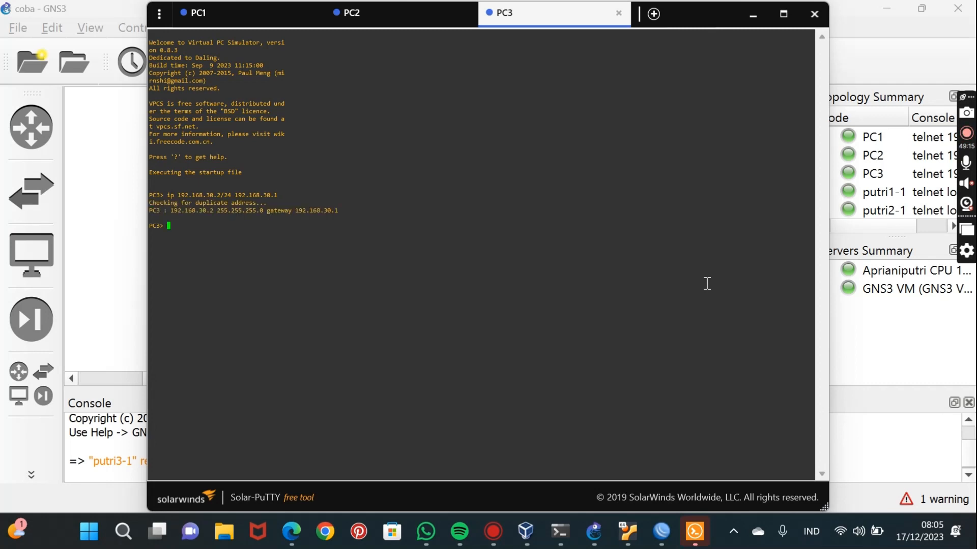
Return to the PC1 console and test connectivity to PC2 by pinging 192.168.20.2.
{"action": "left_click", "coordinate": [241, 15]}
{"action": "type", "text": "ping "}
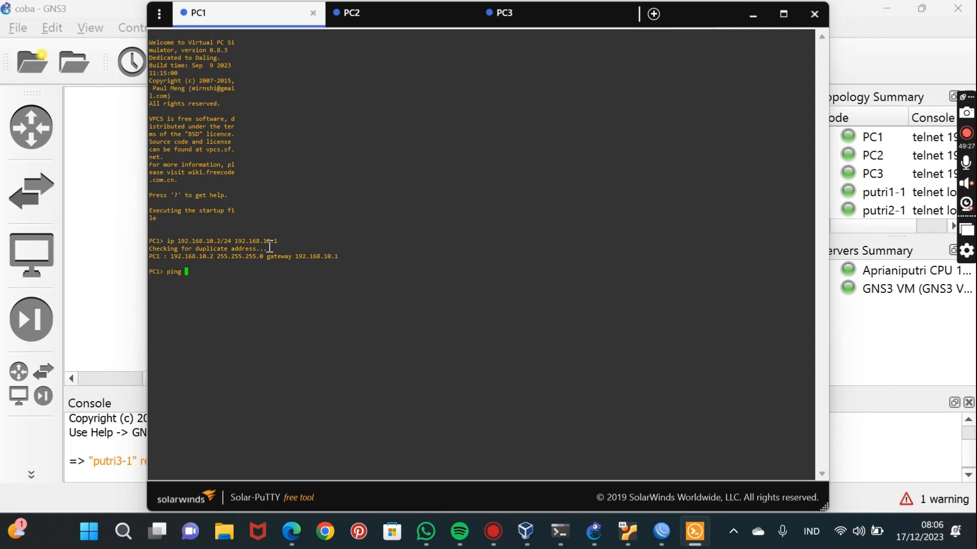
{"action": "type", "text": "192.168."}
{"action": "type", "text": "2"}
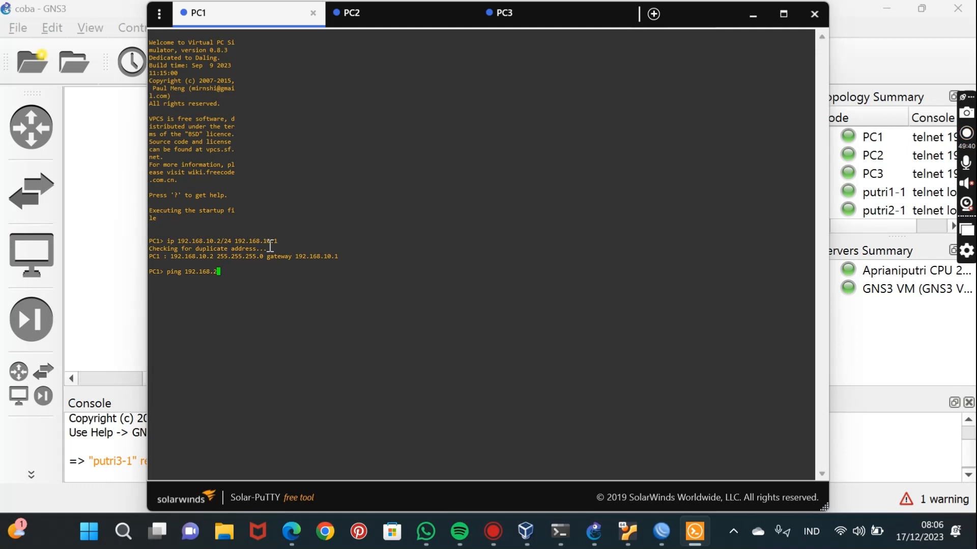
{"action": "type", "text": "0.2"}
{"action": "key", "text": "Return"}
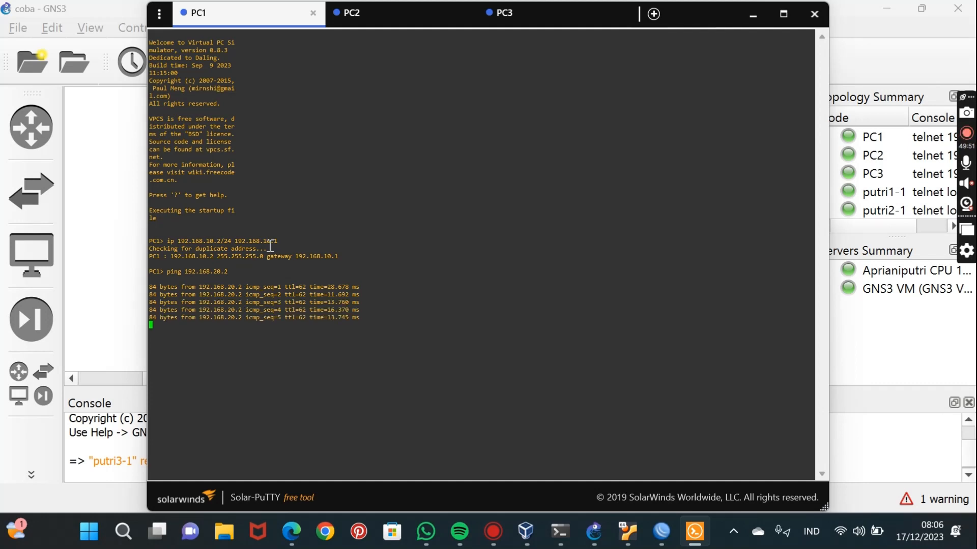
Enter the remark "berhasil" at the PC1 prompt.
{"action": "type", "text": "berhasi"}
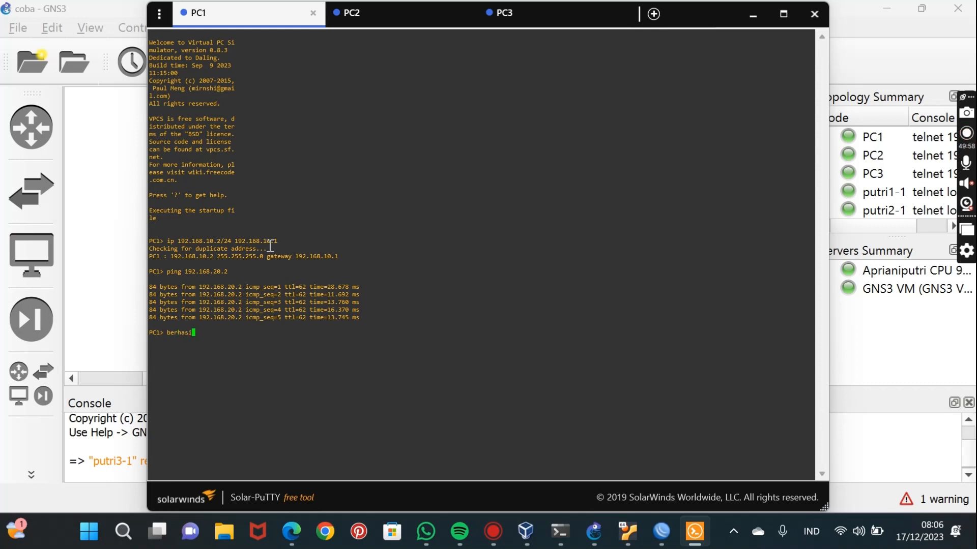
{"action": "type", "text": "l"}
{"action": "key", "text": "Return"}
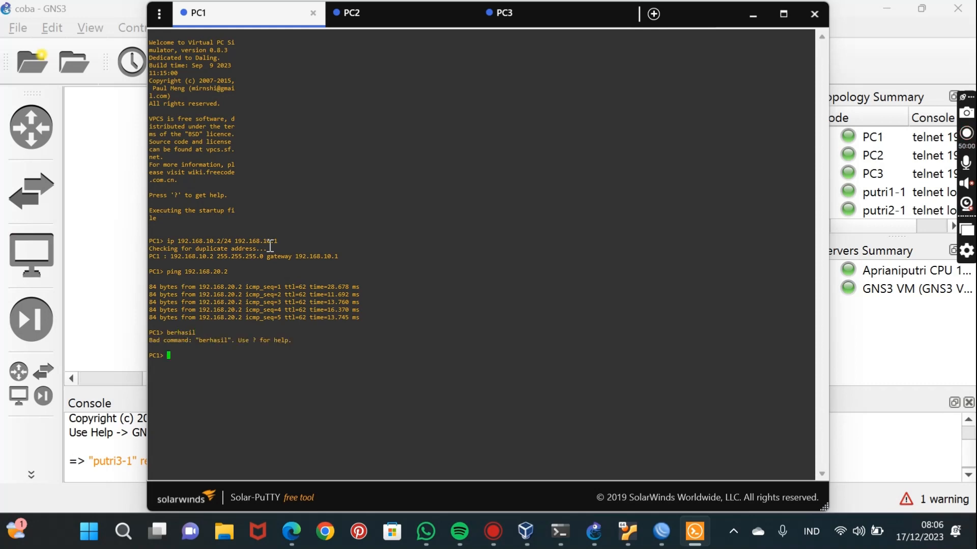
Test connectivity from PC1 to PC3 by pinging 192.168.30.2.
{"action": "type", "text": "ping 192.168.30.2"}
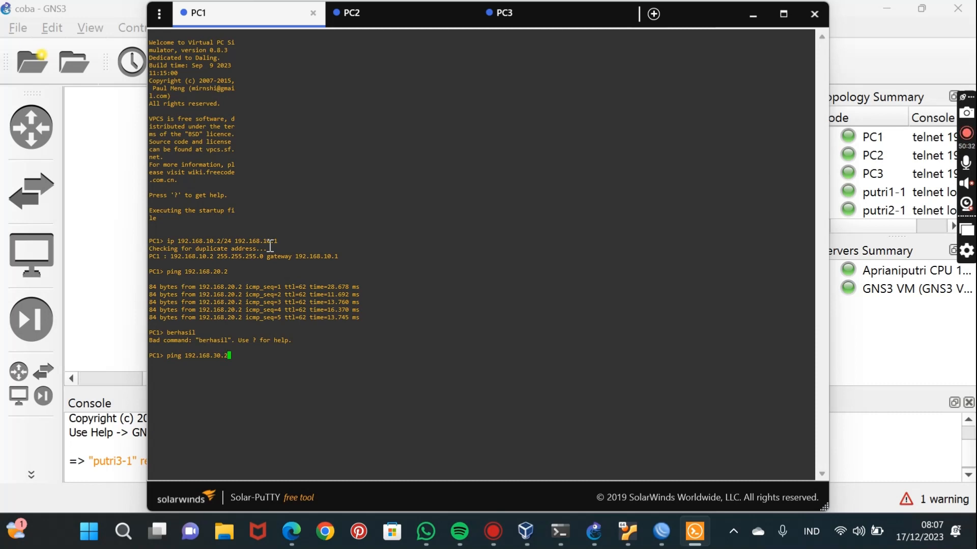
{"action": "key", "text": "Return"}
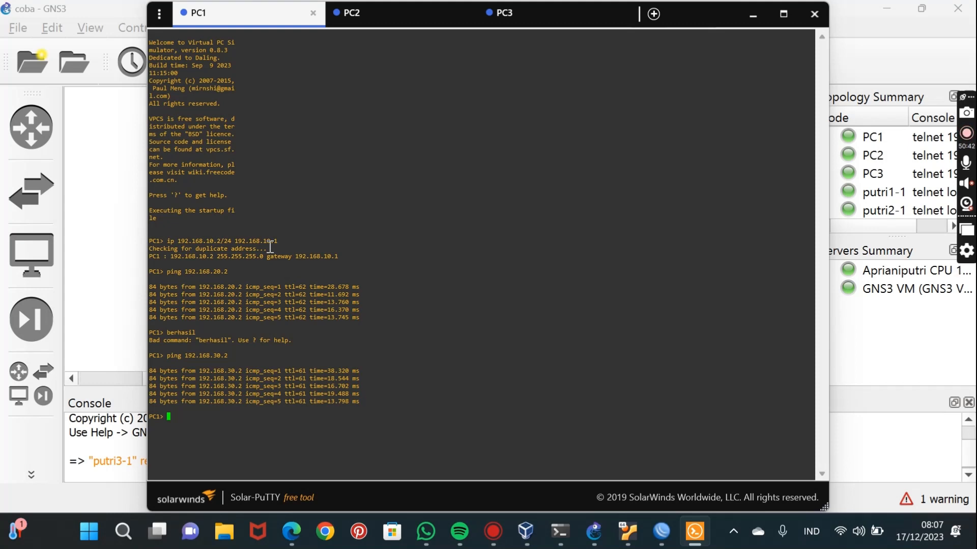
Enter the remark "Alhamdulillah" at the PC1 prompt.
{"action": "type", "text": "Alhamdulillah"}
{"action": "key", "text": "Return"}
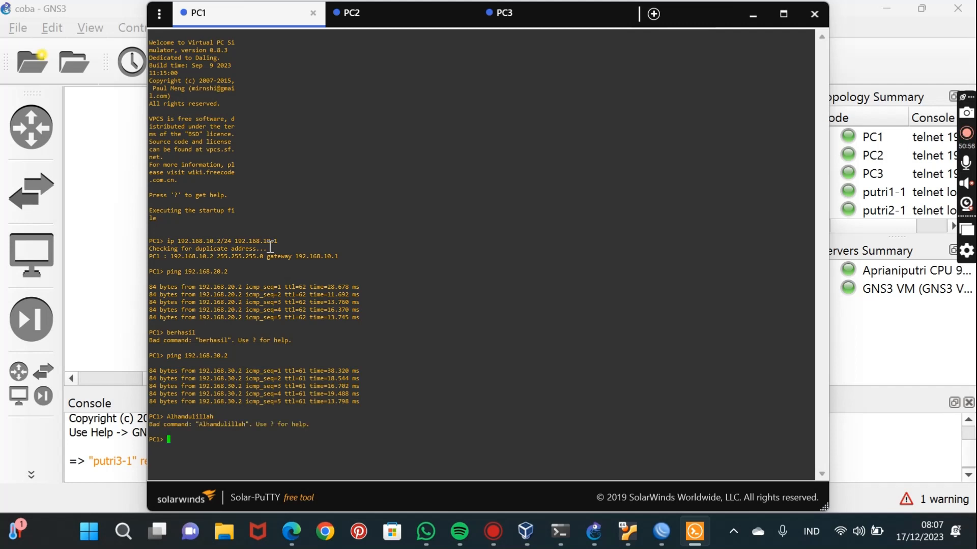
Close the PC1, PC2 and PC3 console sessions and exit Solar-PuTTY.
{"action": "left_click", "coordinate": [313, 13]}
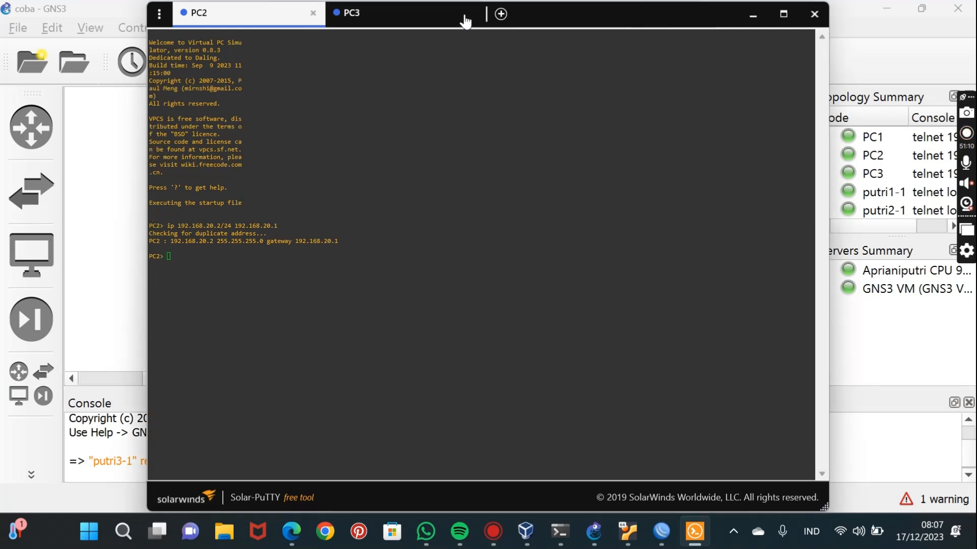
{"action": "left_click", "coordinate": [313, 14]}
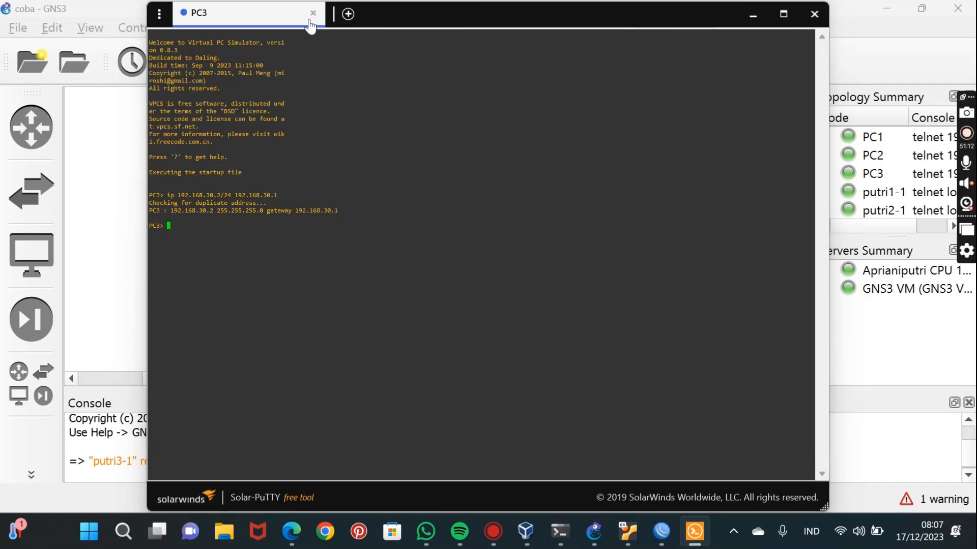
{"action": "left_click", "coordinate": [313, 15]}
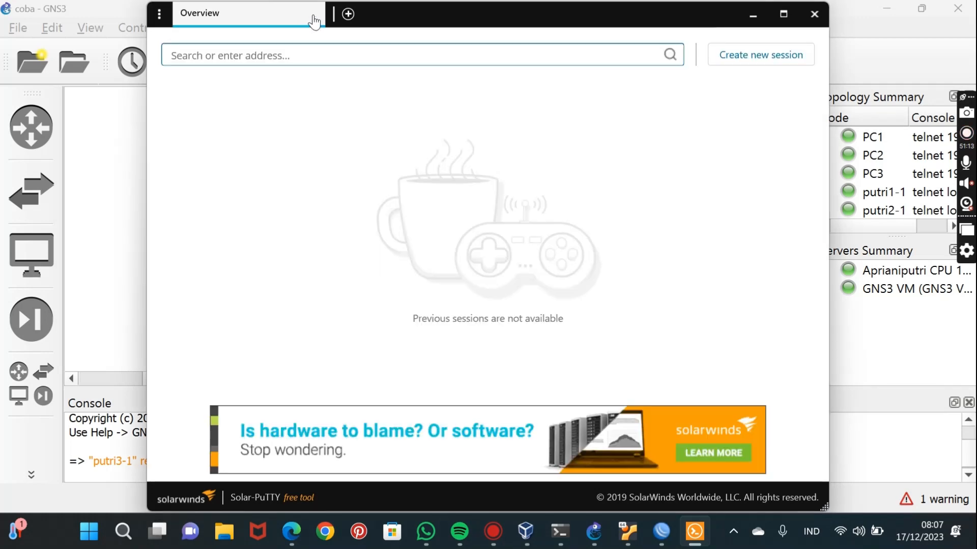
{"action": "left_click", "coordinate": [814, 14]}
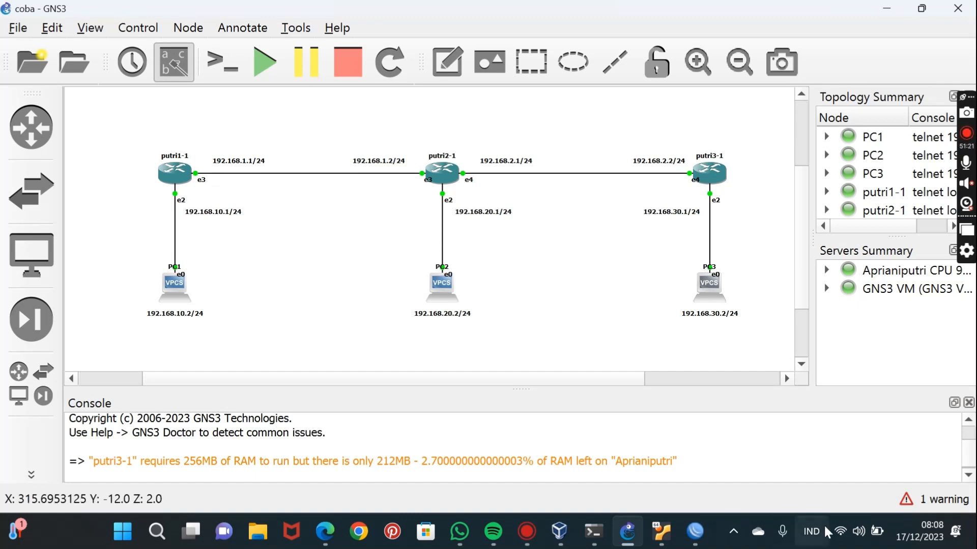
Switch to the putri1 WinBox session and disable its static routes to 192.168.30.0/24 and 192.168.20.0/24.
{"action": "mouse_move", "coordinate": [693, 542]}
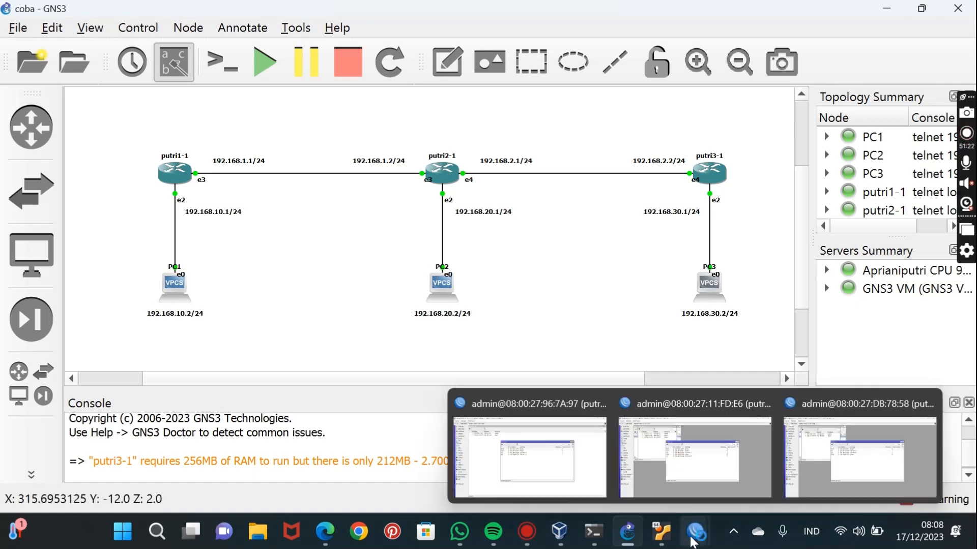
{"action": "left_click", "coordinate": [563, 462]}
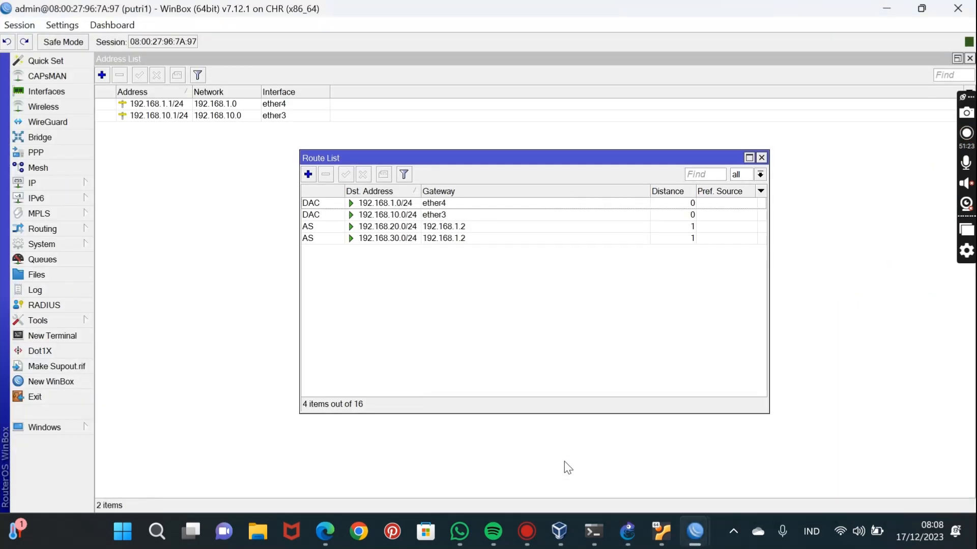
{"action": "left_click", "coordinate": [326, 238]}
{"action": "left_click", "coordinate": [362, 177]}
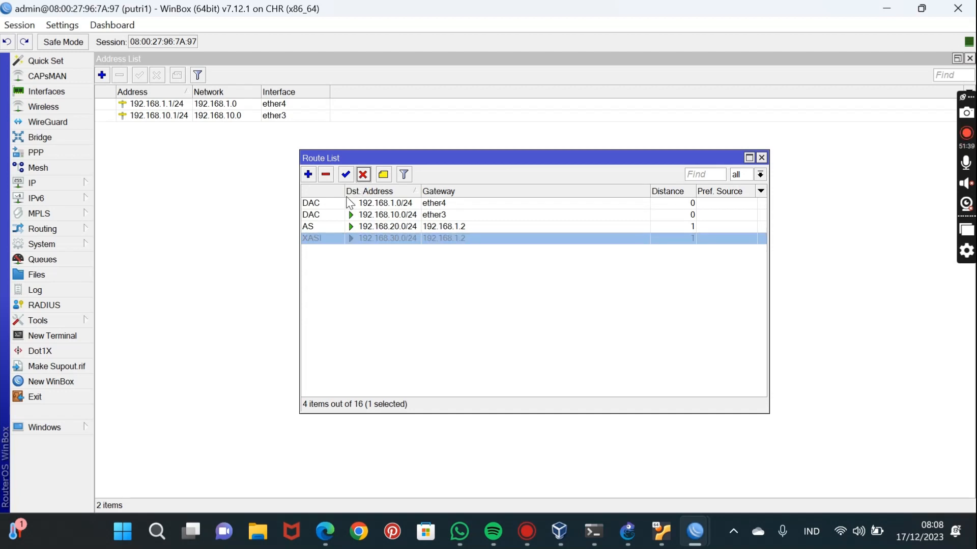
{"action": "left_click", "coordinate": [365, 175]}
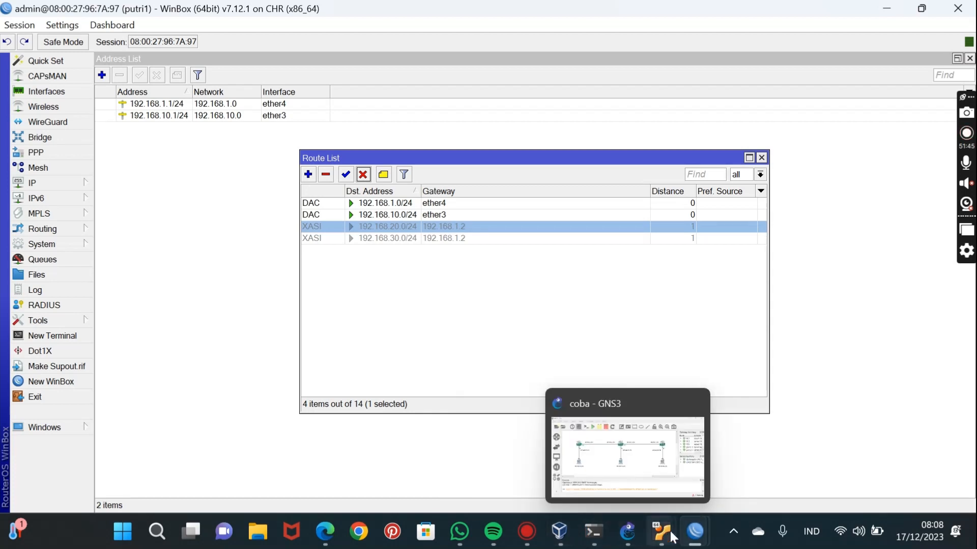
Switch to the putri2 WinBox session and disable its static routes to 192.168.30.0/24 and 192.168.10.0/24.
{"action": "mouse_move", "coordinate": [695, 531]}
{"action": "left_click", "coordinate": [648, 468]}
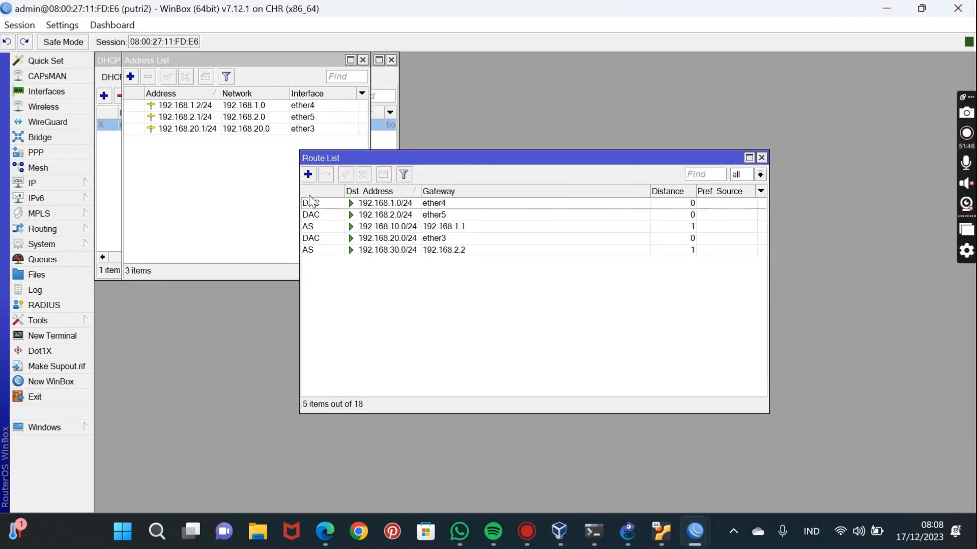
{"action": "left_click", "coordinate": [316, 250]}
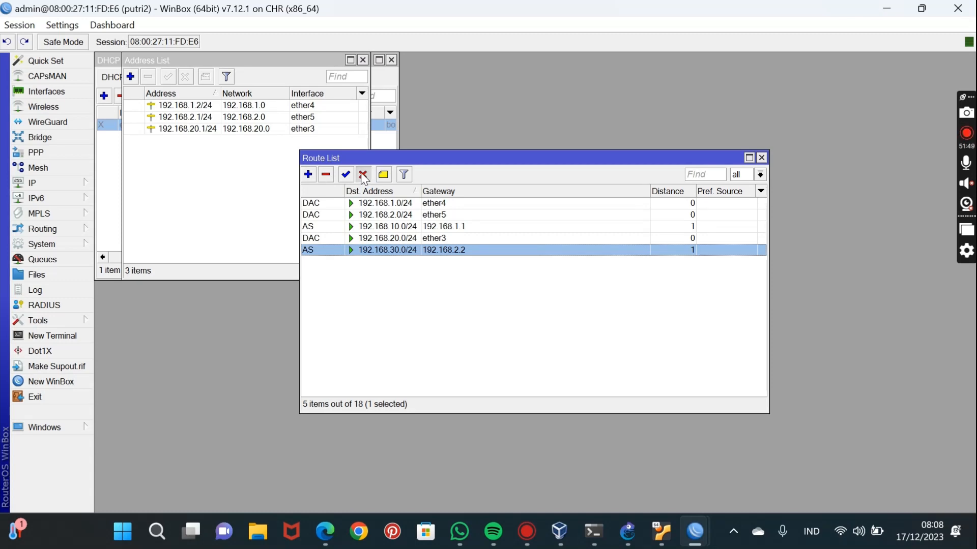
{"action": "left_click", "coordinate": [363, 174]}
{"action": "left_click", "coordinate": [321, 227]}
{"action": "left_click", "coordinate": [362, 174]}
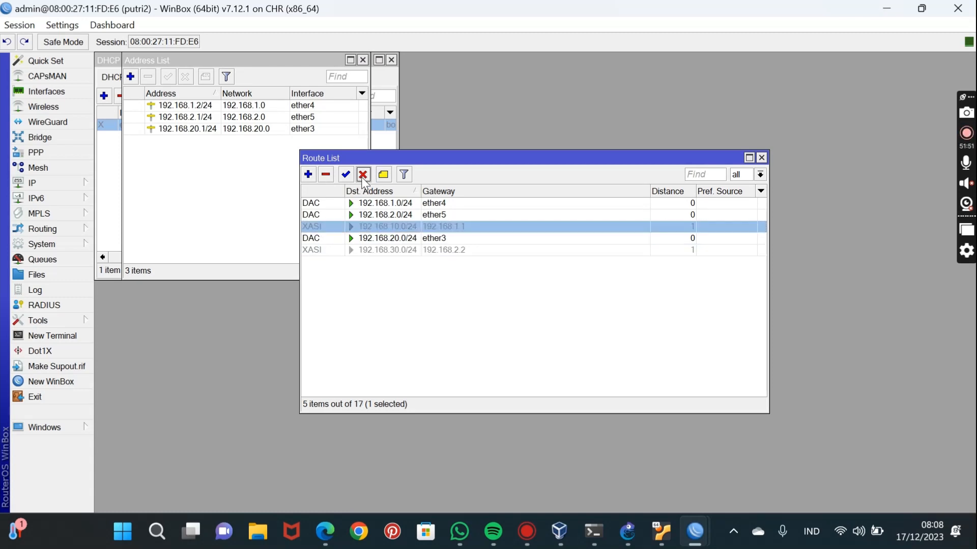
Switch to the putri3 WinBox session and disable its static routes to 192.168.20.0/24 and 192.168.10.0/24.
{"action": "mouse_move", "coordinate": [695, 532]}
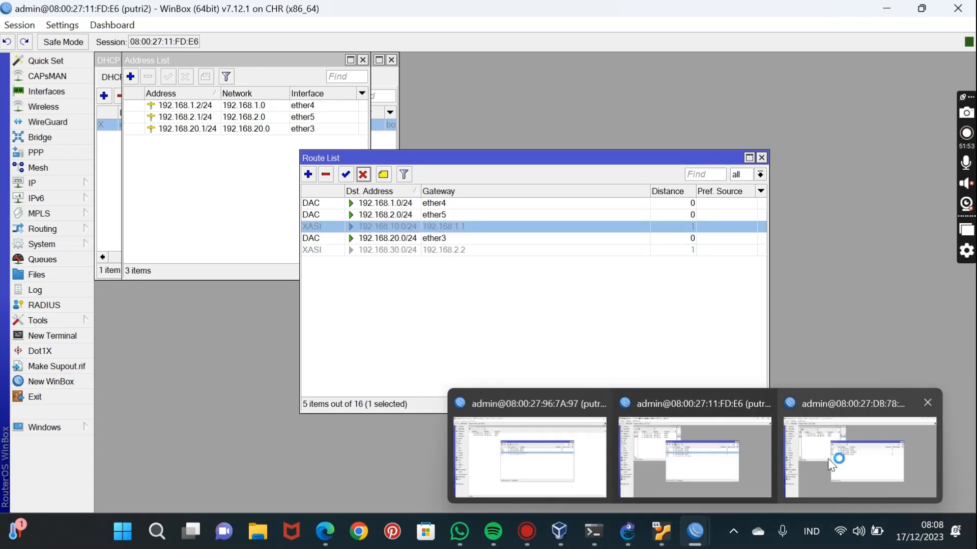
{"action": "left_click", "coordinate": [837, 463]}
{"action": "left_click", "coordinate": [337, 228]}
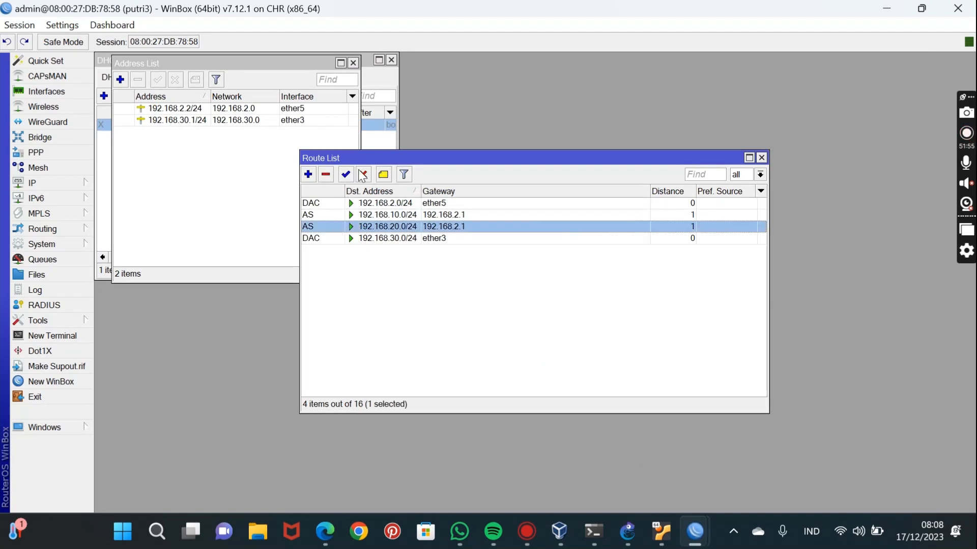
{"action": "left_click", "coordinate": [363, 175]}
{"action": "left_click", "coordinate": [314, 214]}
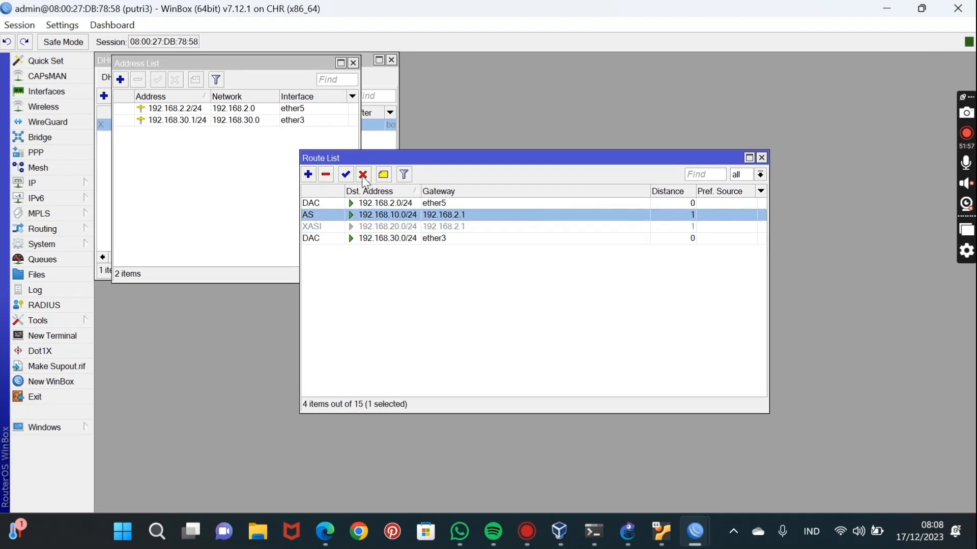
{"action": "left_click", "coordinate": [362, 175]}
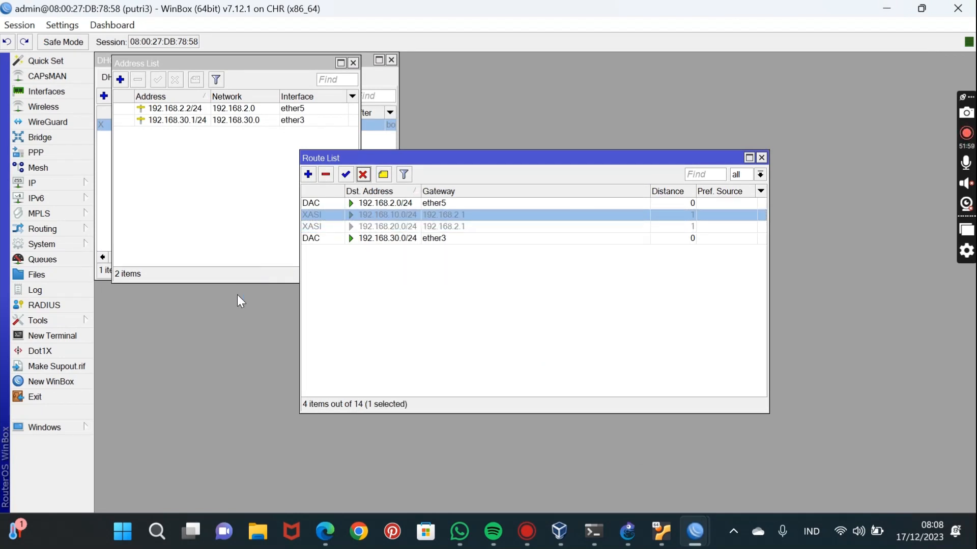
Switch to the putri1 session and add an OSPF instance with the default version 2, VRF main and router ID main.
{"action": "mouse_move", "coordinate": [695, 532]}
{"action": "left_click", "coordinate": [532, 459]}
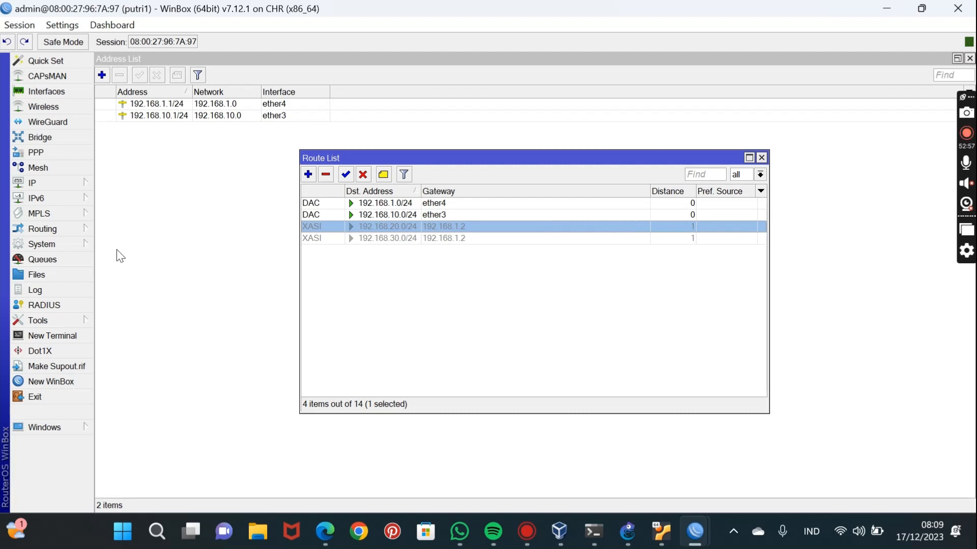
{"action": "left_click", "coordinate": [43, 230]}
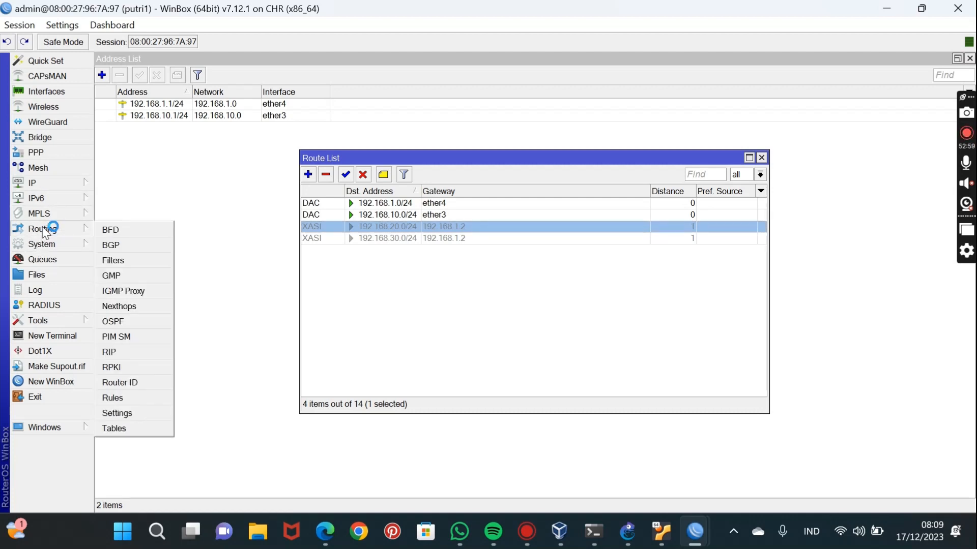
{"action": "left_click", "coordinate": [122, 322]}
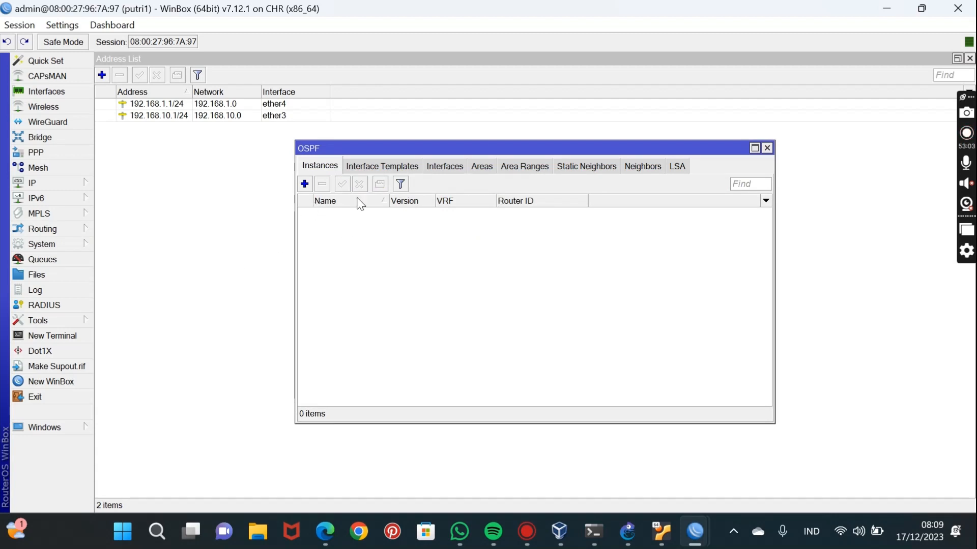
{"action": "left_click", "coordinate": [305, 184]}
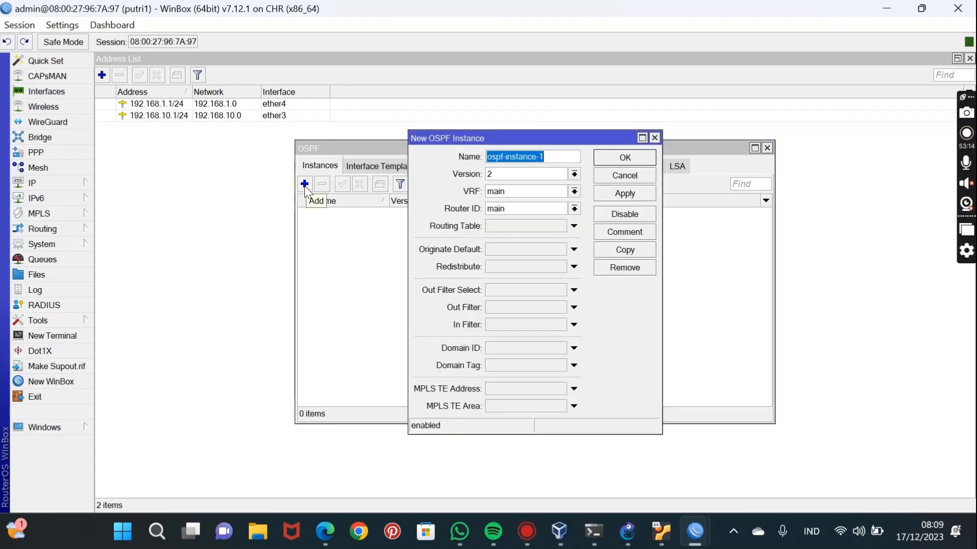
{"action": "left_click", "coordinate": [612, 192]}
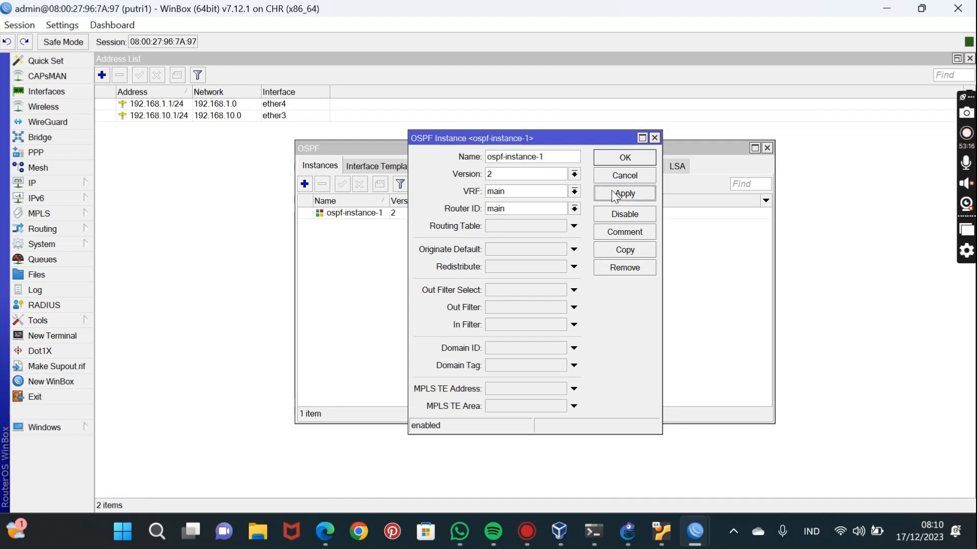
{"action": "left_click", "coordinate": [622, 157]}
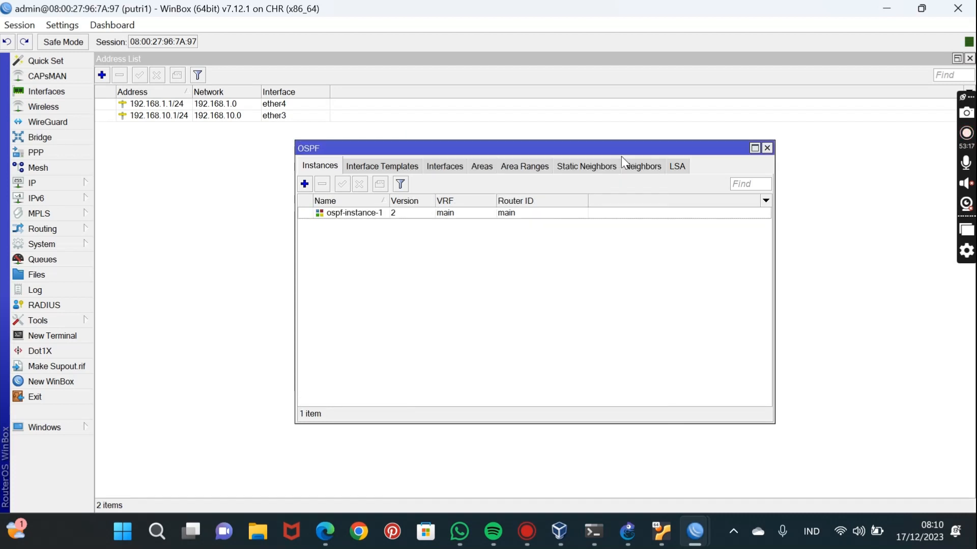
Add an OSPF area on putri1 for ospf-instance-1 with area ID 0.0.0.0 and type default.
{"action": "left_click", "coordinate": [488, 168]}
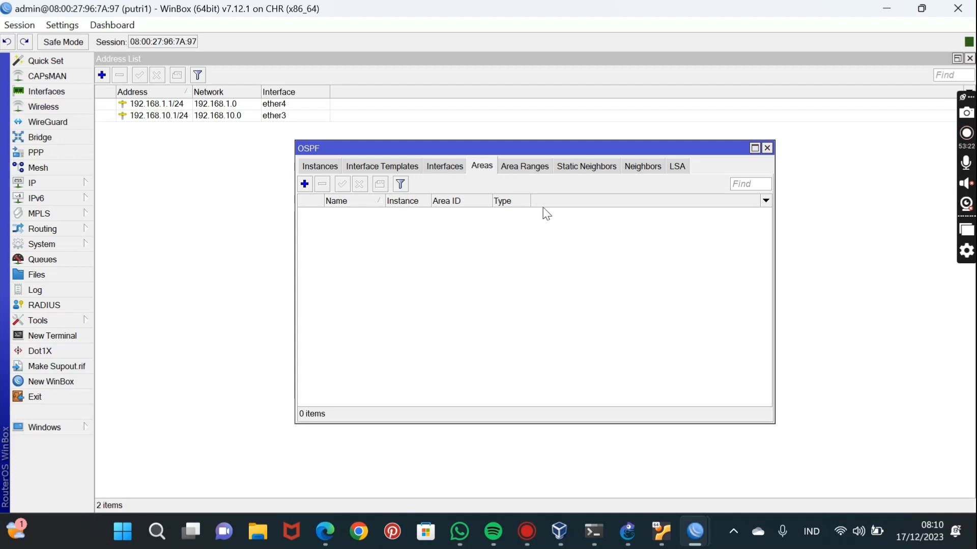
{"action": "left_click", "coordinate": [305, 184]}
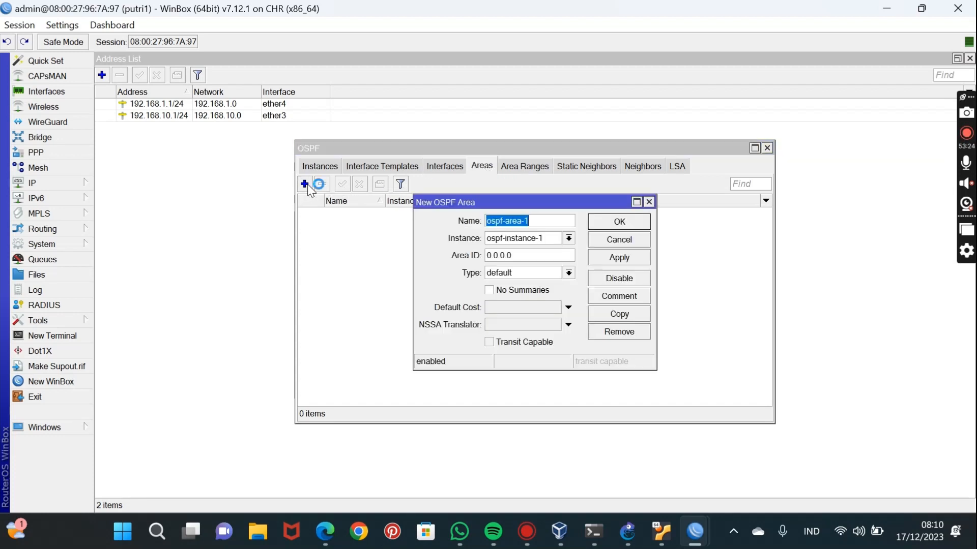
{"action": "left_click", "coordinate": [615, 261]}
{"action": "left_click", "coordinate": [619, 221]}
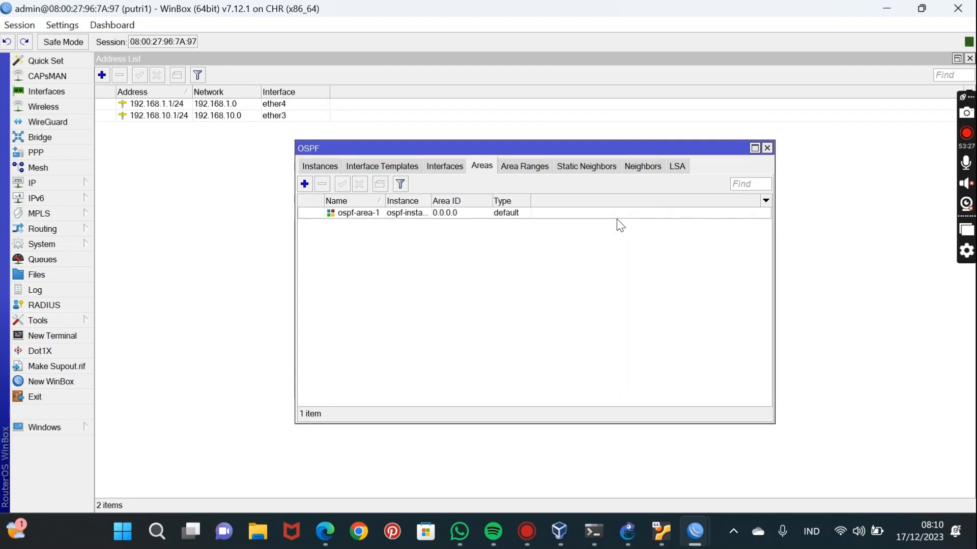
Create an OSPF interface template on putri1 for ospf-area-1 and enter the network 192.168.1.0/24.
{"action": "left_click", "coordinate": [376, 163]}
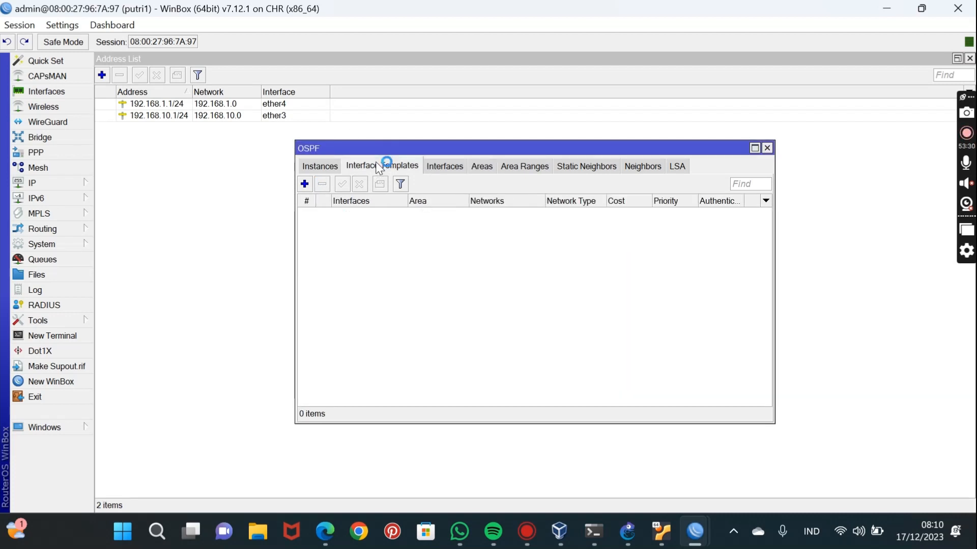
{"action": "left_click", "coordinate": [305, 184]}
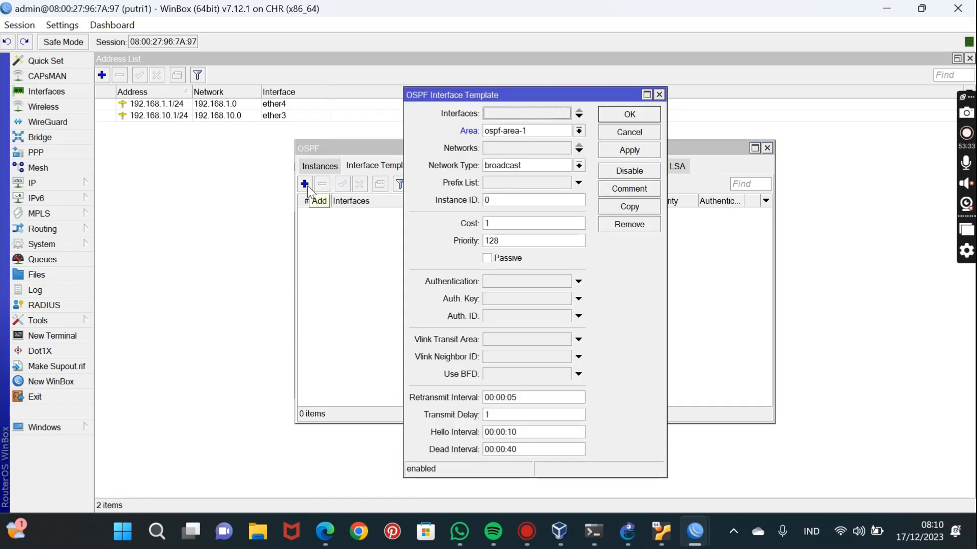
{"action": "left_click", "coordinate": [525, 148]}
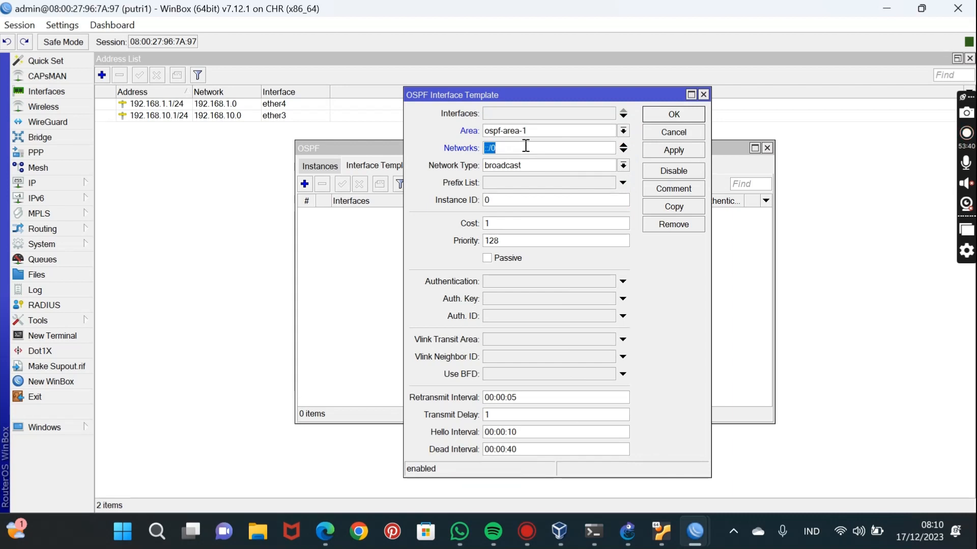
{"action": "key", "text": "BackSpace"}
{"action": "type", "text": "192.168"}
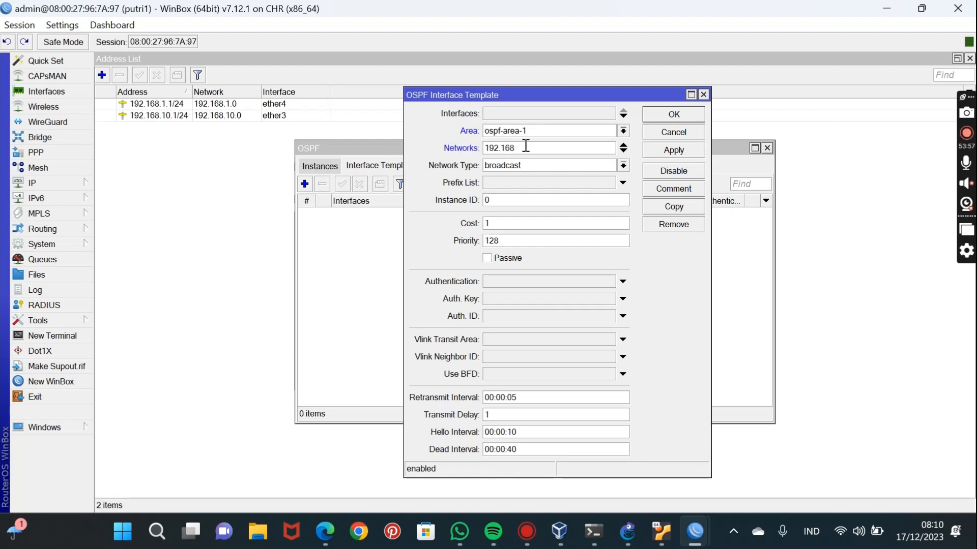
{"action": "type", "text": ".1.0/24"}
Add 192.168.10.0/24 as a second network in putri1's OSPF interface template and save the template.
{"action": "left_click", "coordinate": [623, 151]}
{"action": "type", "text": "19"}
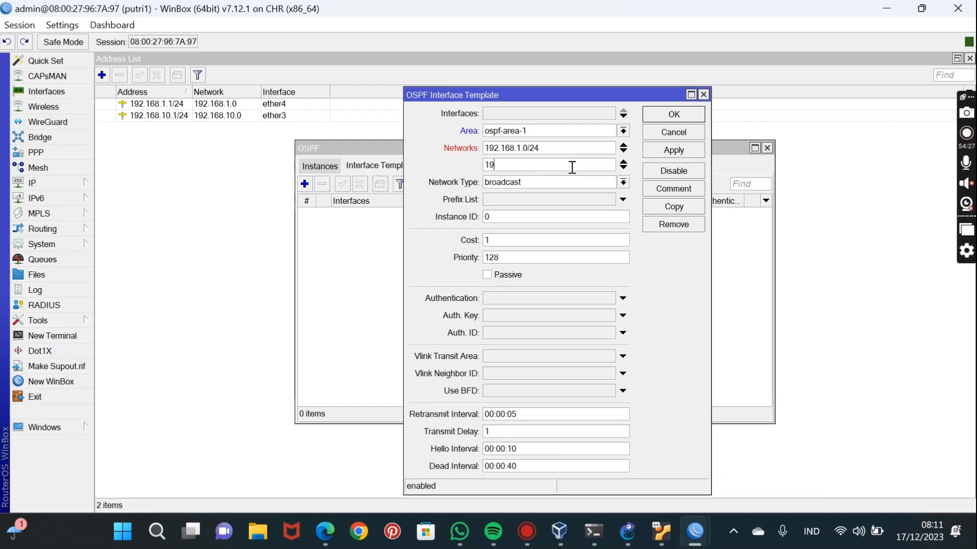
{"action": "type", "text": "2.168.10.0/24"}
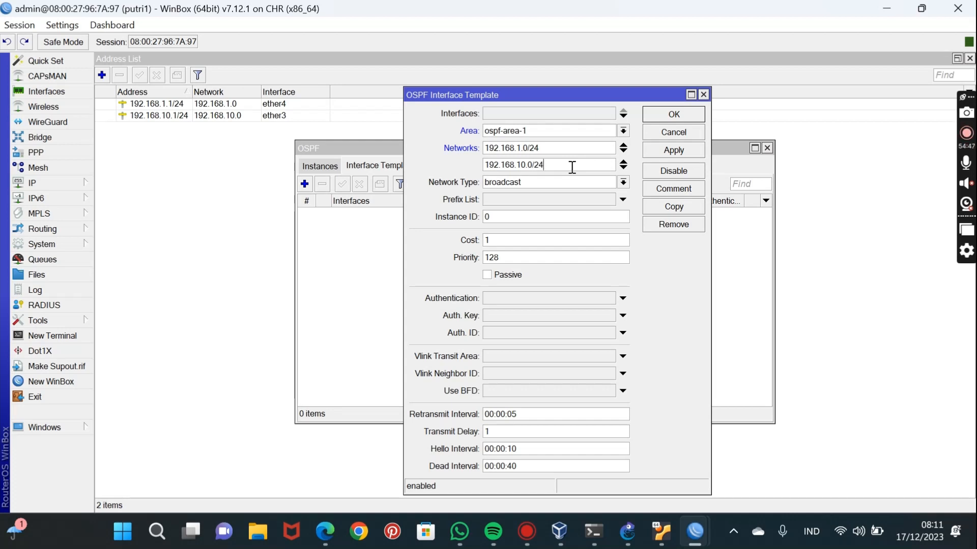
{"action": "left_click", "coordinate": [661, 153]}
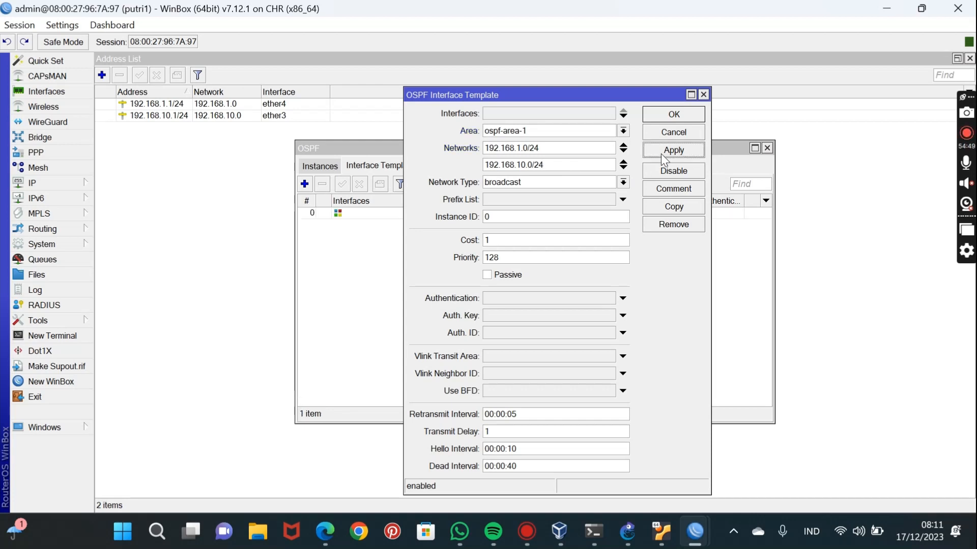
{"action": "left_click", "coordinate": [675, 116]}
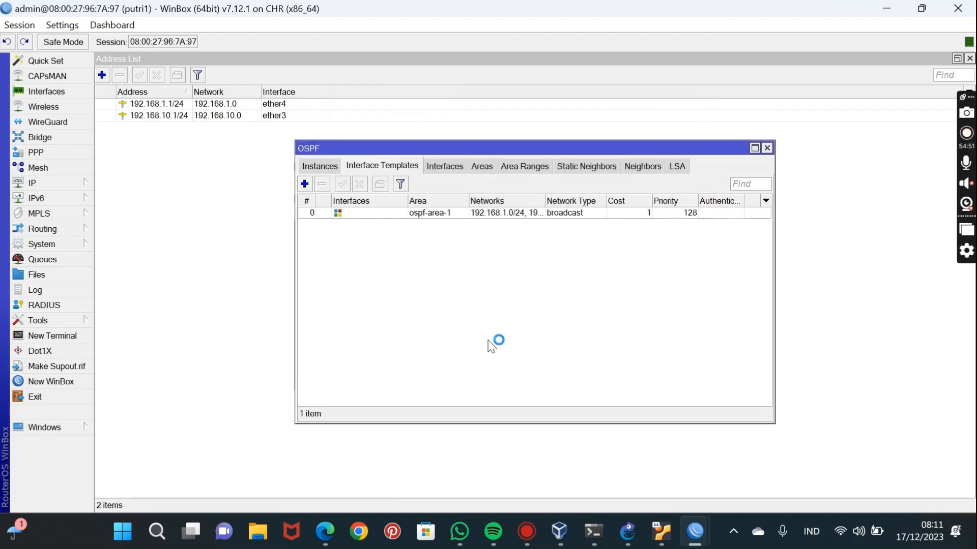
Switch to the putri2 session and add an OSPF instance with the default version 2, VRF main and router ID main.
{"action": "mouse_move", "coordinate": [695, 532]}
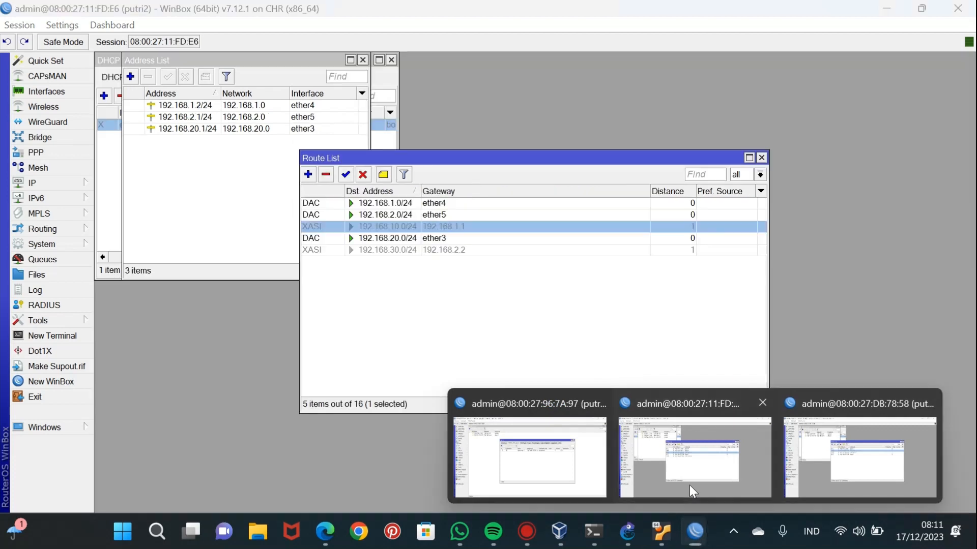
{"action": "left_click", "coordinate": [689, 485]}
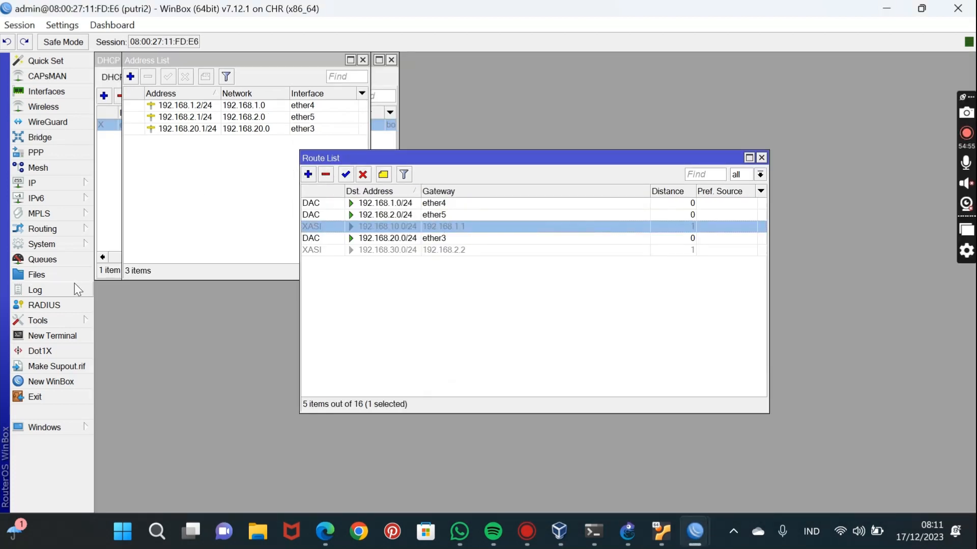
{"action": "left_click", "coordinate": [51, 230]}
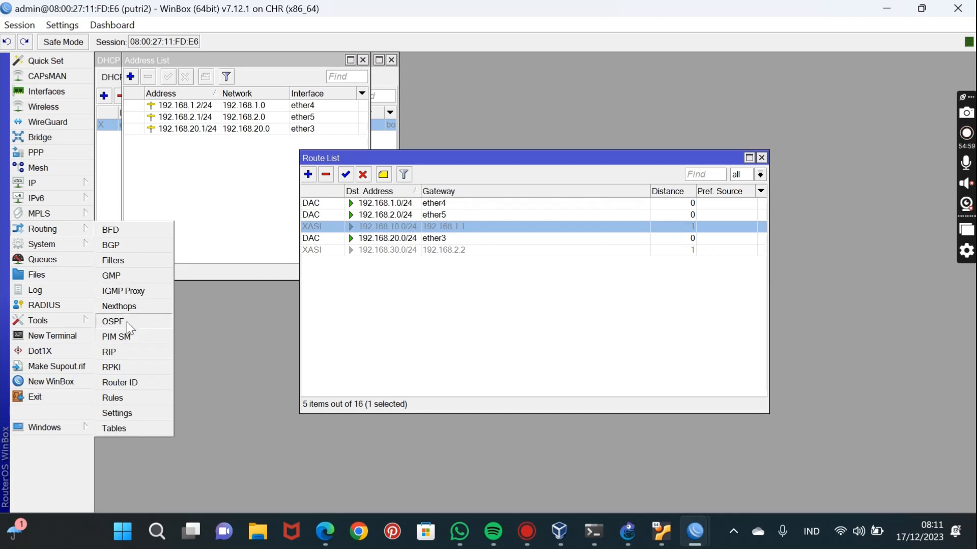
{"action": "left_click", "coordinate": [113, 321]}
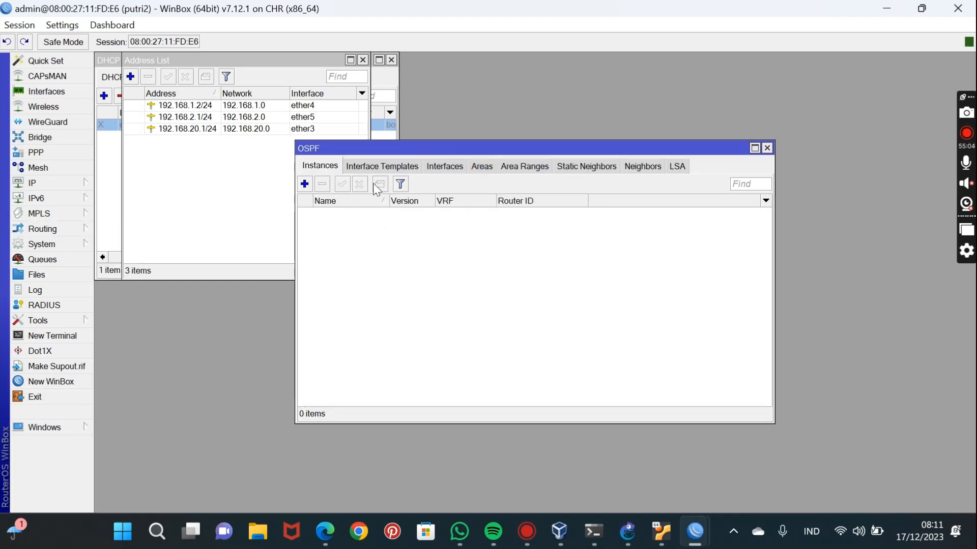
{"action": "left_click", "coordinate": [307, 182]}
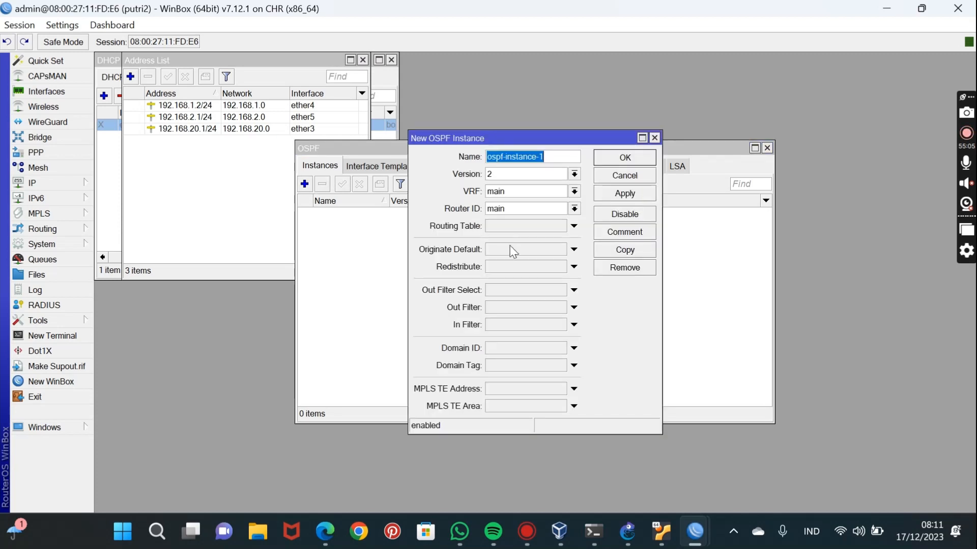
{"action": "left_click", "coordinate": [628, 195]}
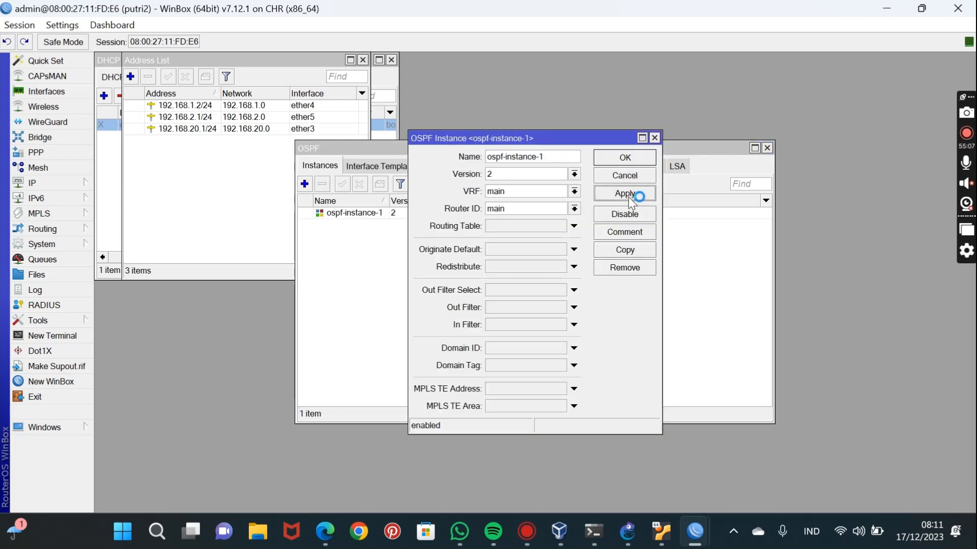
{"action": "left_click", "coordinate": [625, 158]}
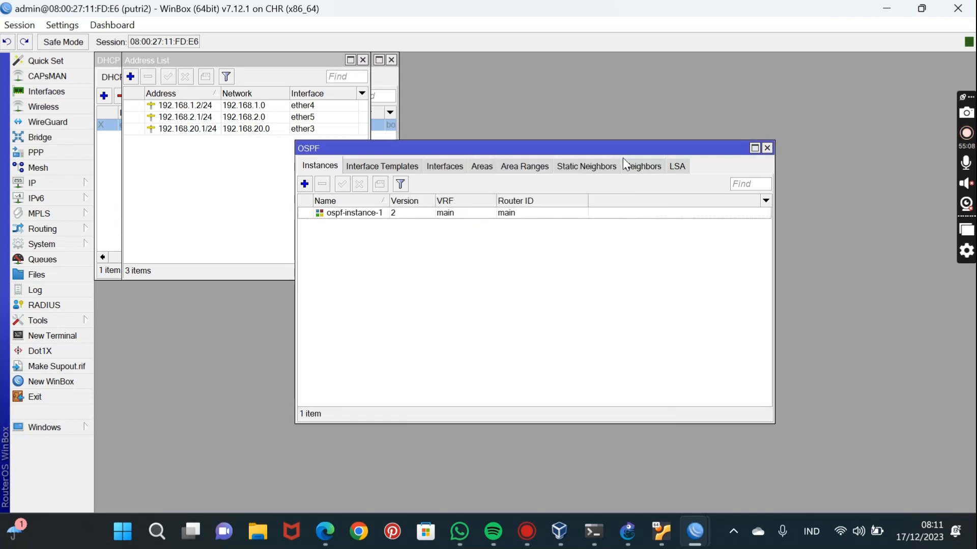
Add an OSPF area on putri2 for ospf-instance-1 with area ID 0.0.0.0 and type default.
{"action": "left_click", "coordinate": [479, 170]}
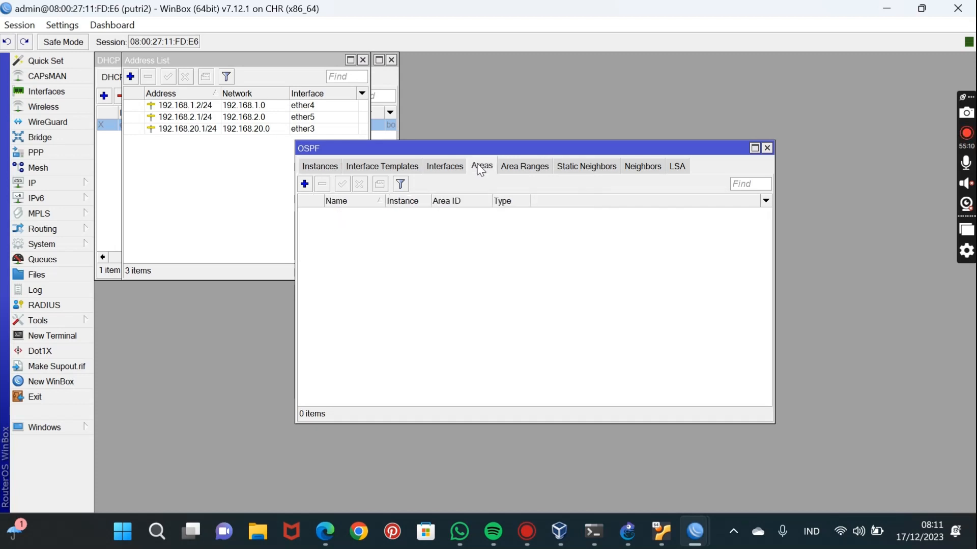
{"action": "left_click", "coordinate": [305, 184]}
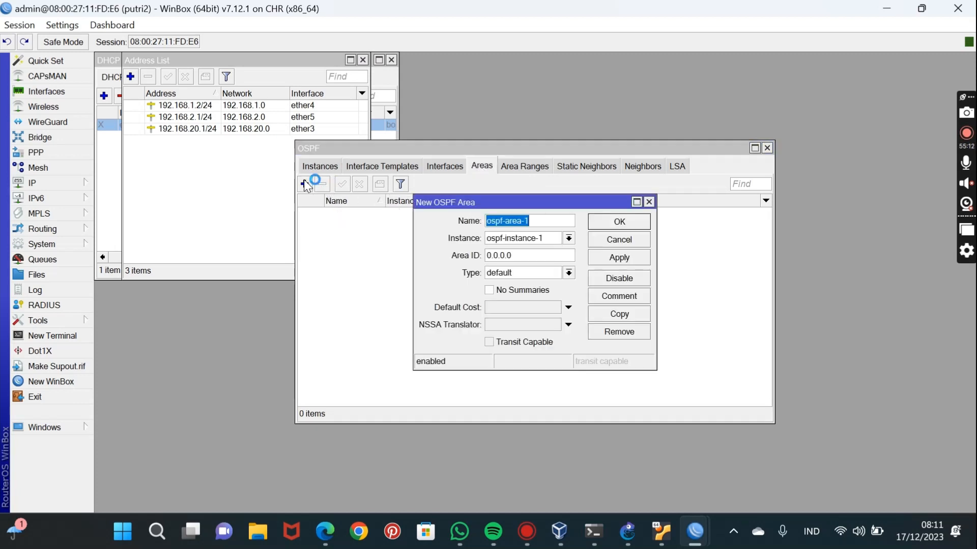
{"action": "left_click", "coordinate": [614, 259]}
{"action": "left_click", "coordinate": [628, 222]}
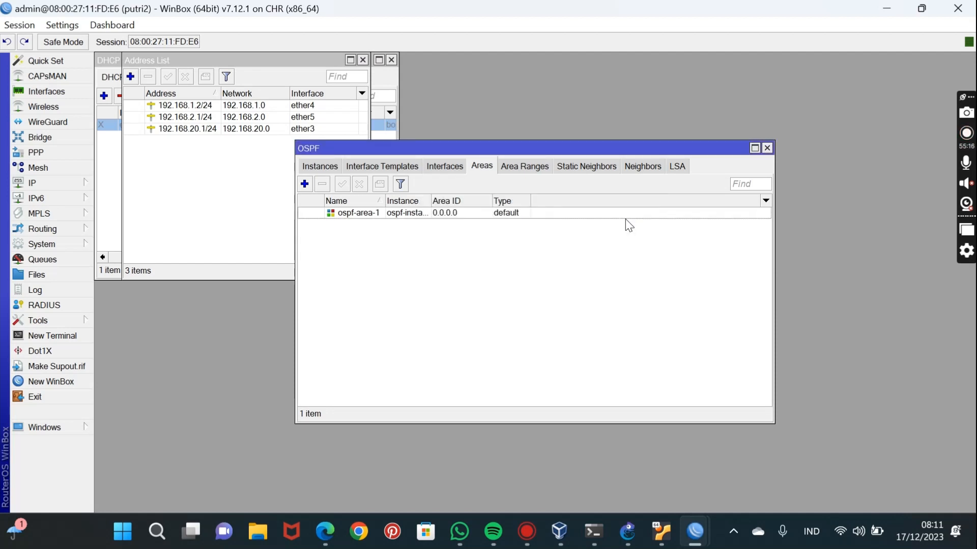
Create an OSPF interface template on putri2 for ospf-area-1 and enter the network 192.168.1.0/24.
{"action": "left_click", "coordinate": [386, 166]}
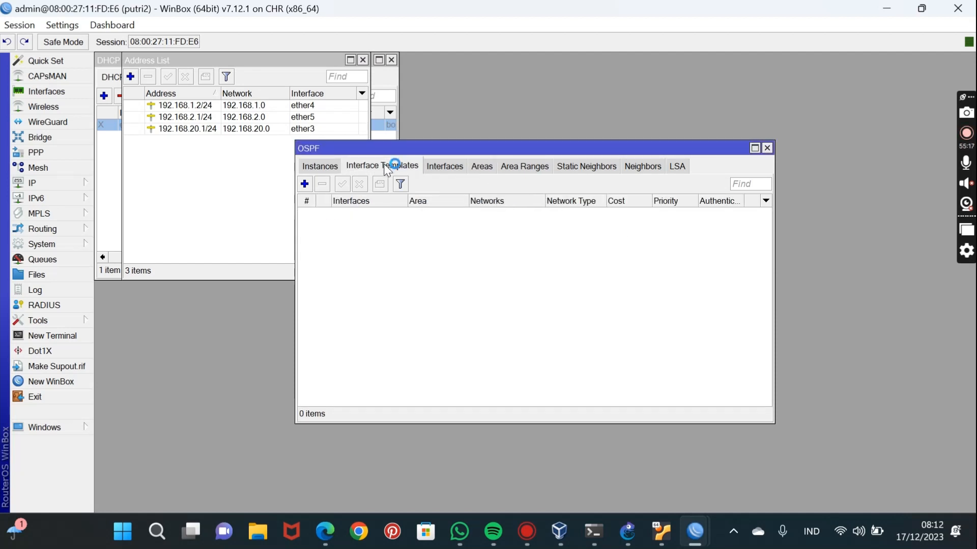
{"action": "left_click", "coordinate": [304, 184]}
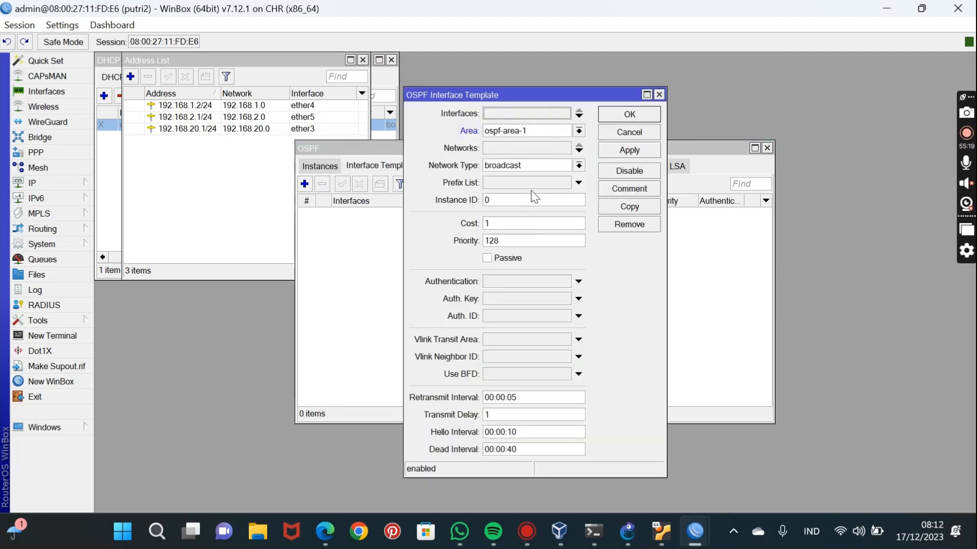
{"action": "left_click", "coordinate": [526, 147]}
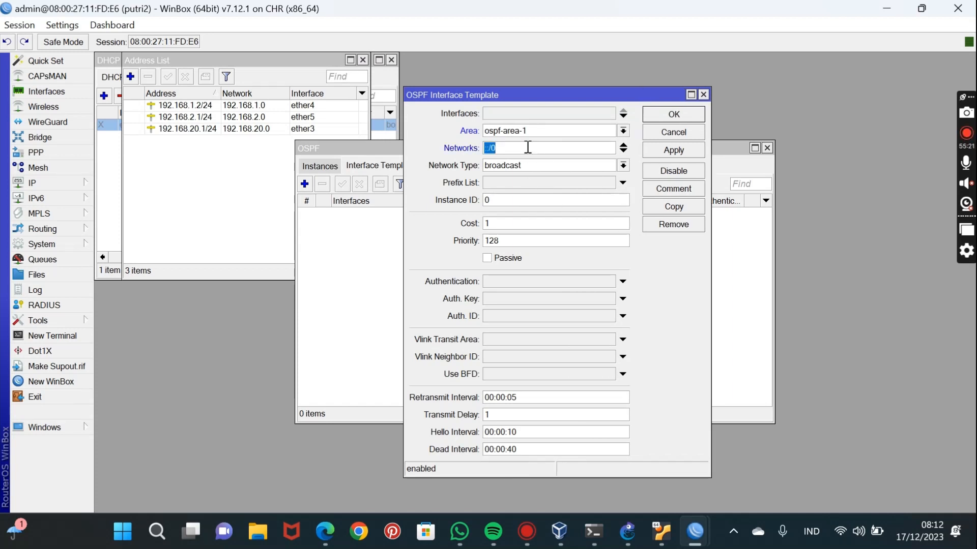
{"action": "key", "text": "BackSpace"}
{"action": "type", "text": "1"}
{"action": "type", "text": "92"}
{"action": "type", "text": ".168"}
{"action": "type", "text": "."}
{"action": "type", "text": ".1"}
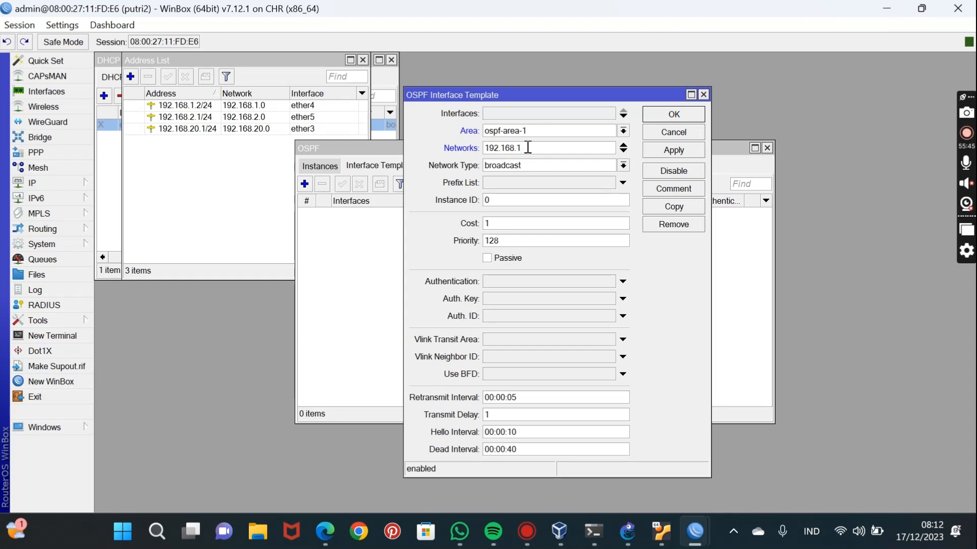
{"action": "type", "text": ".0/24"}
Add the networks 192.168.20.0/24 and 192.168.2.0/24 to putri2's OSPF interface template and save the template.
{"action": "left_click", "coordinate": [624, 150]}
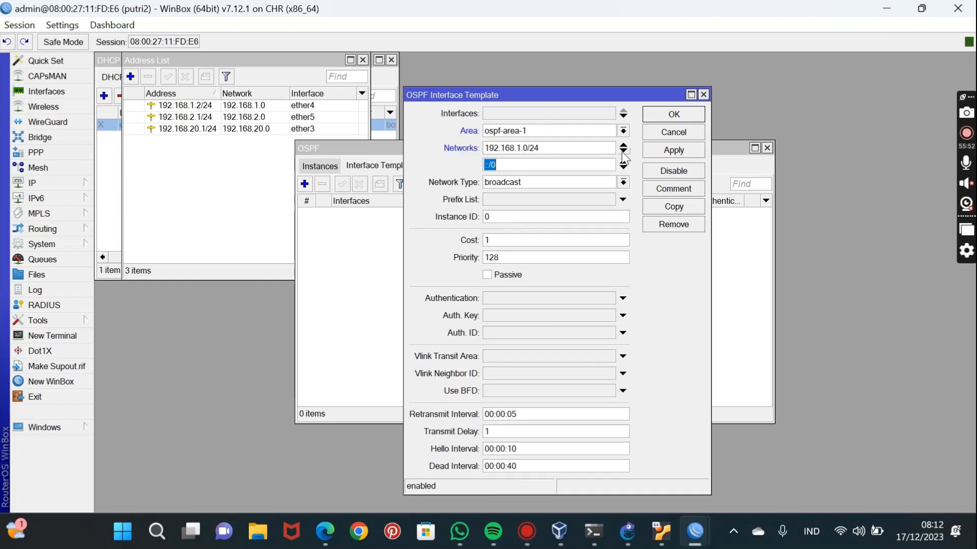
{"action": "type", "text": "192"}
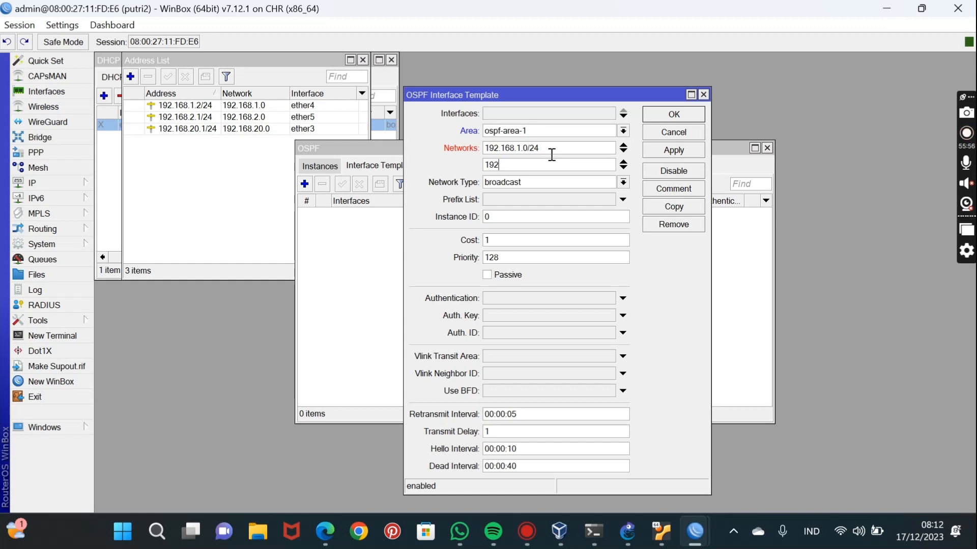
{"action": "type", "text": ".168.20.0"}
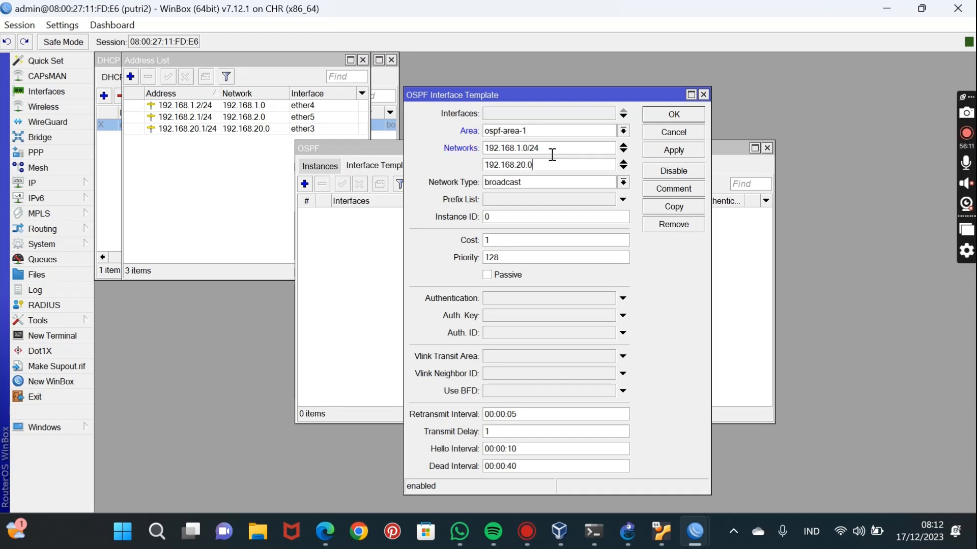
{"action": "type", "text": "/24"}
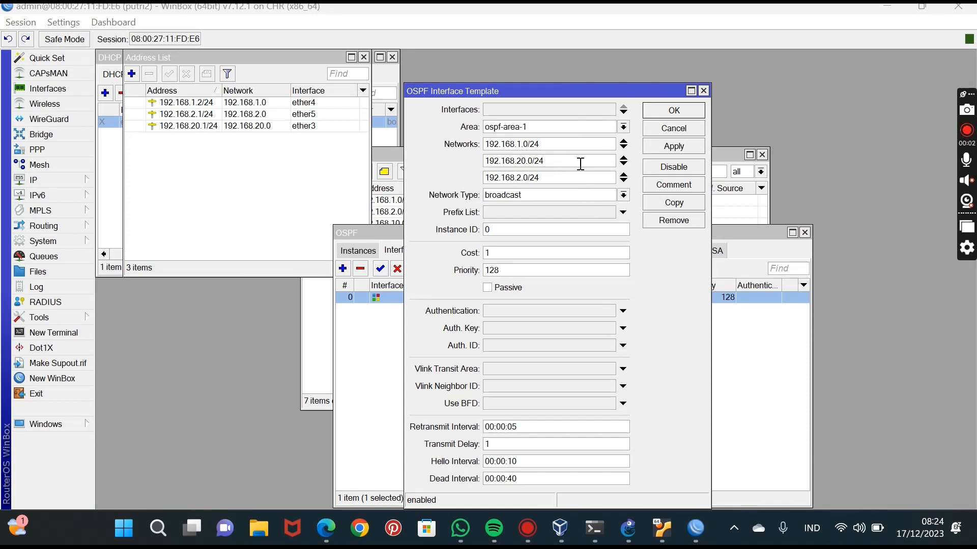
{"action": "left_click", "coordinate": [668, 148]}
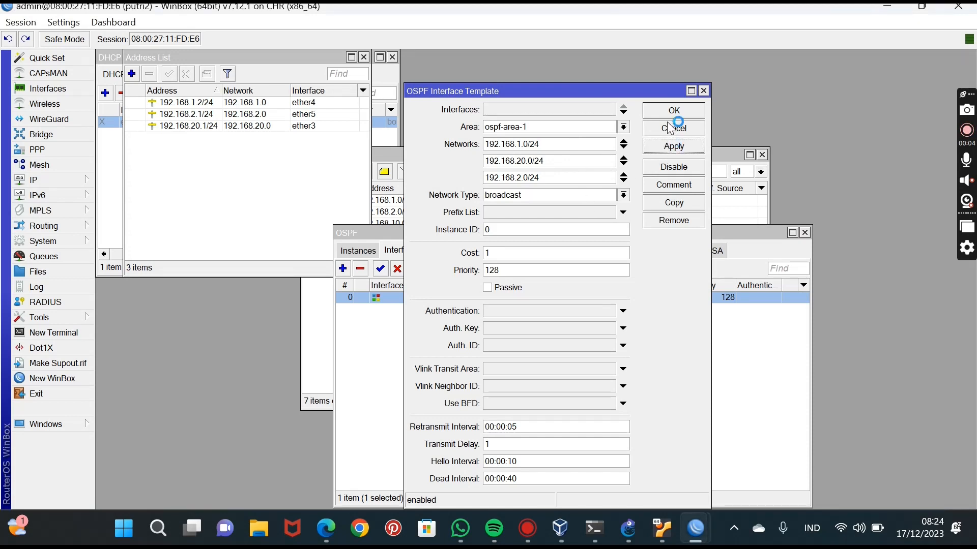
{"action": "left_click", "coordinate": [671, 120]}
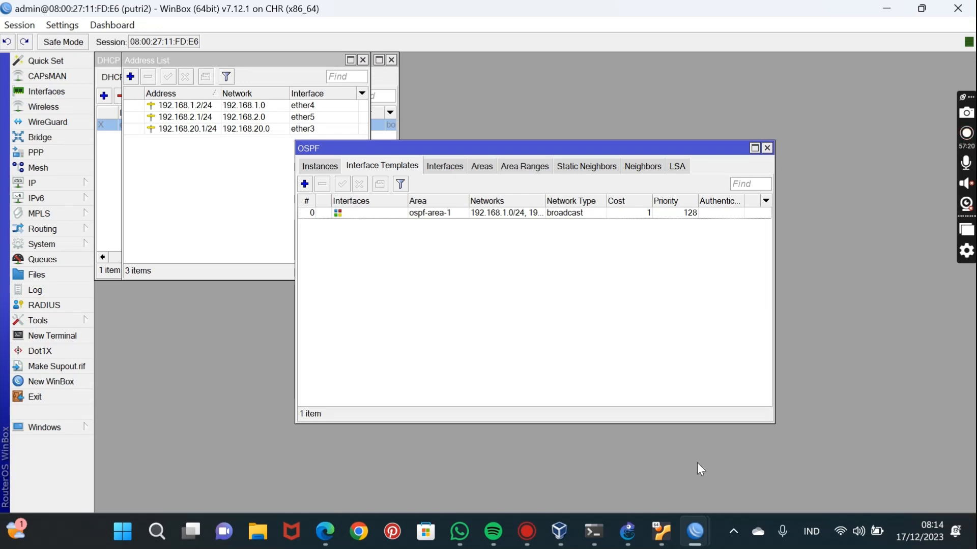
Switch to the putri3 session and add an OSPF instance with the default version 2, VRF main and router ID main.
{"action": "mouse_move", "coordinate": [700, 543]}
{"action": "left_click", "coordinate": [834, 487]}
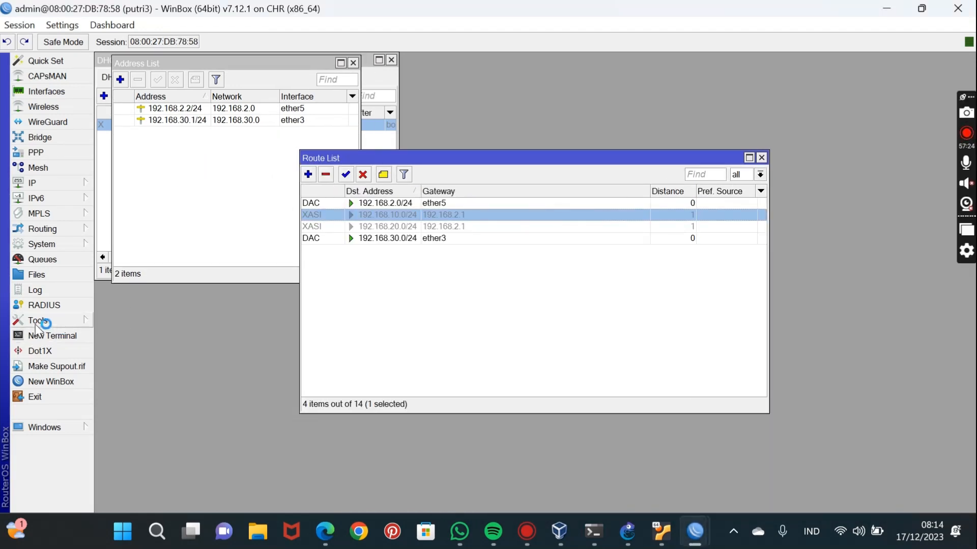
{"action": "left_click", "coordinate": [57, 231]}
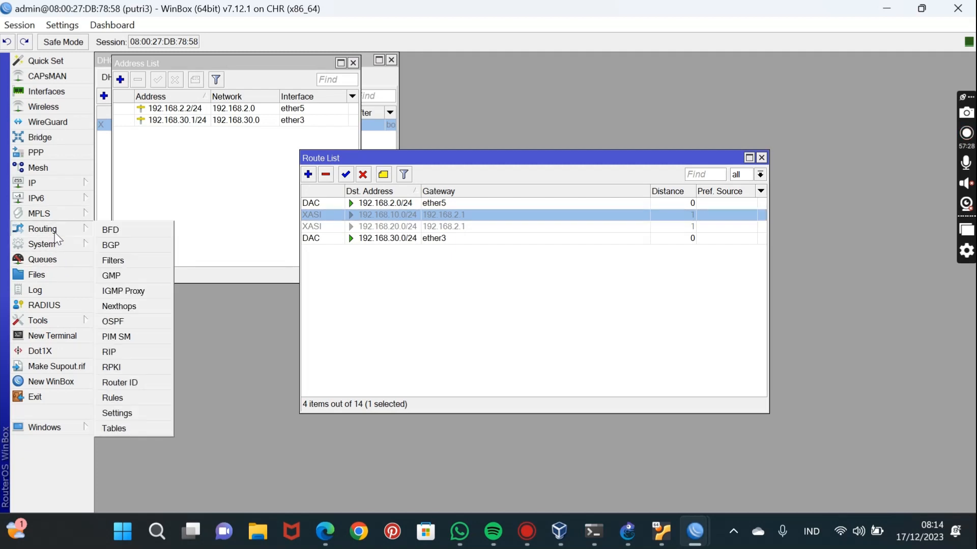
{"action": "left_click", "coordinate": [116, 326]}
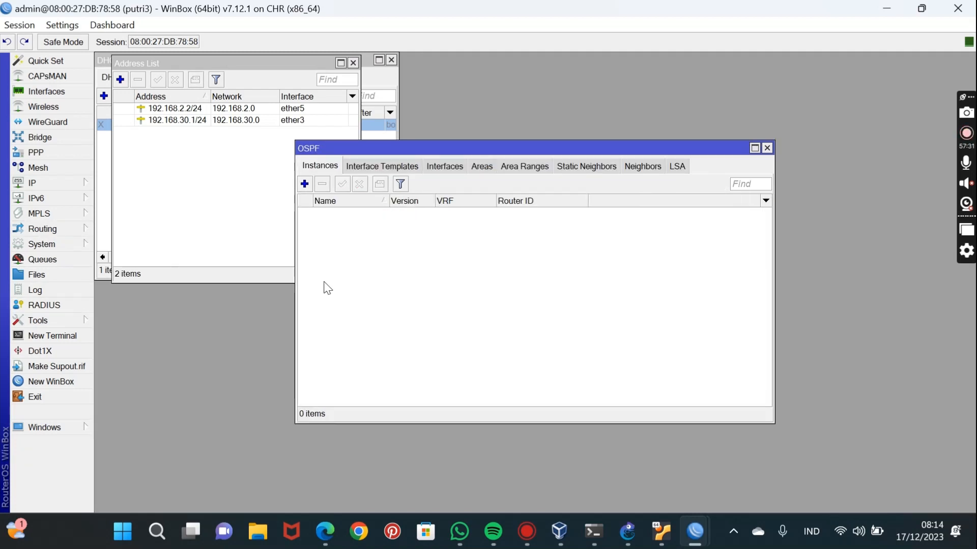
{"action": "left_click", "coordinate": [305, 184]}
{"action": "left_click", "coordinate": [638, 199]}
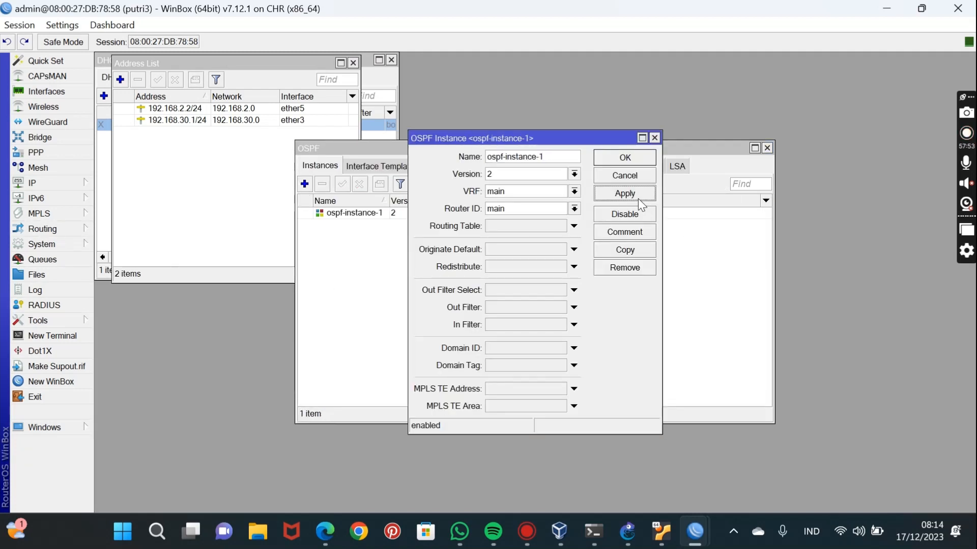
{"action": "left_click", "coordinate": [636, 158]}
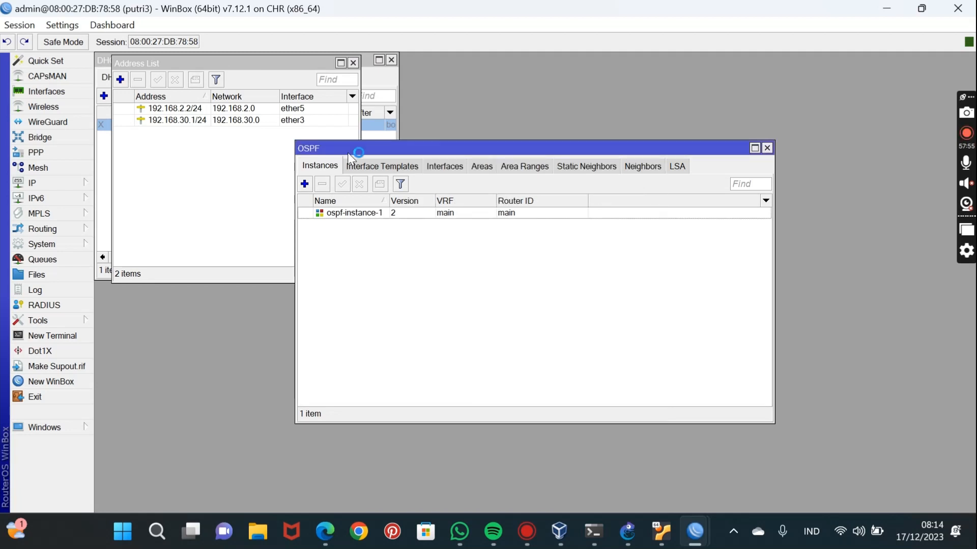
Add an OSPF area on putri3 for ospf-instance-1 with area ID 0.0.0.0 and type default.
{"action": "left_click", "coordinate": [480, 166]}
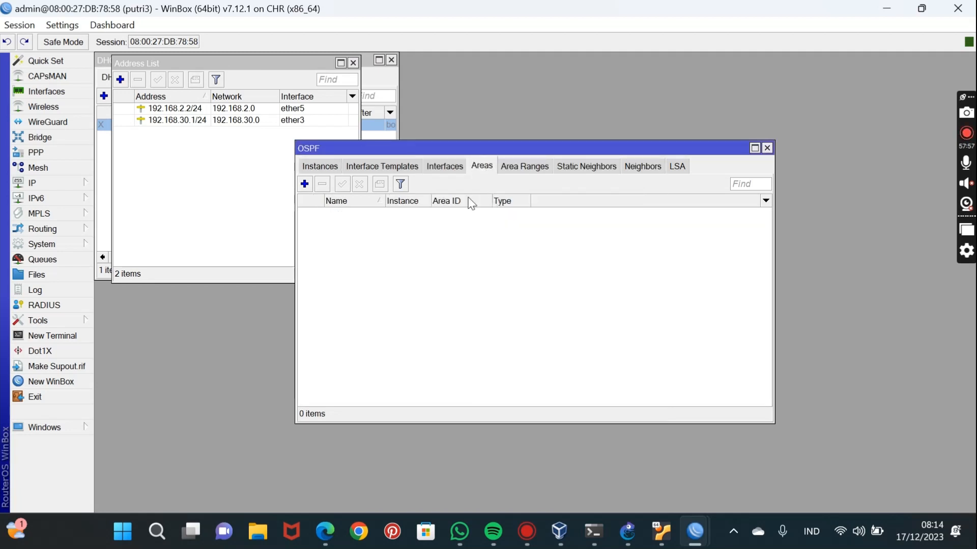
{"action": "left_click", "coordinate": [305, 184]}
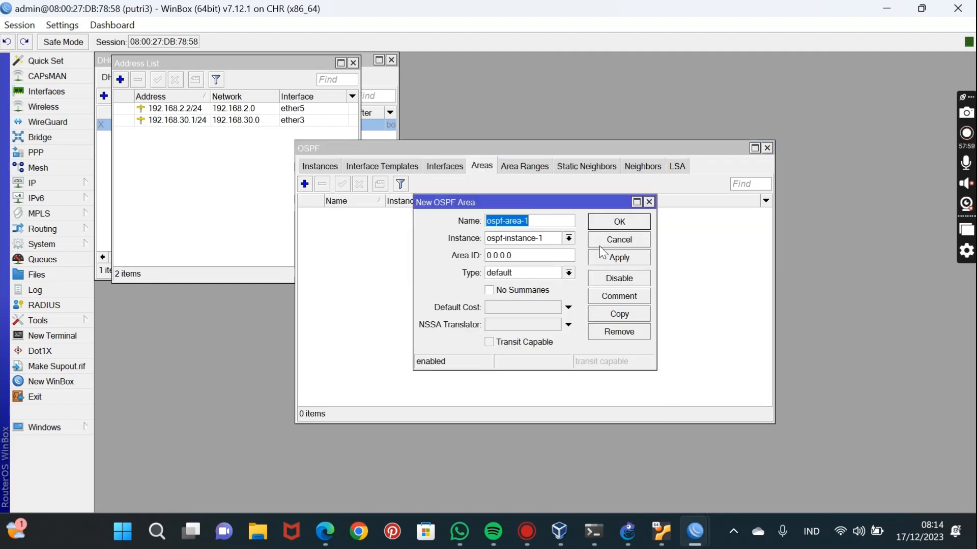
{"action": "left_click", "coordinate": [613, 262]}
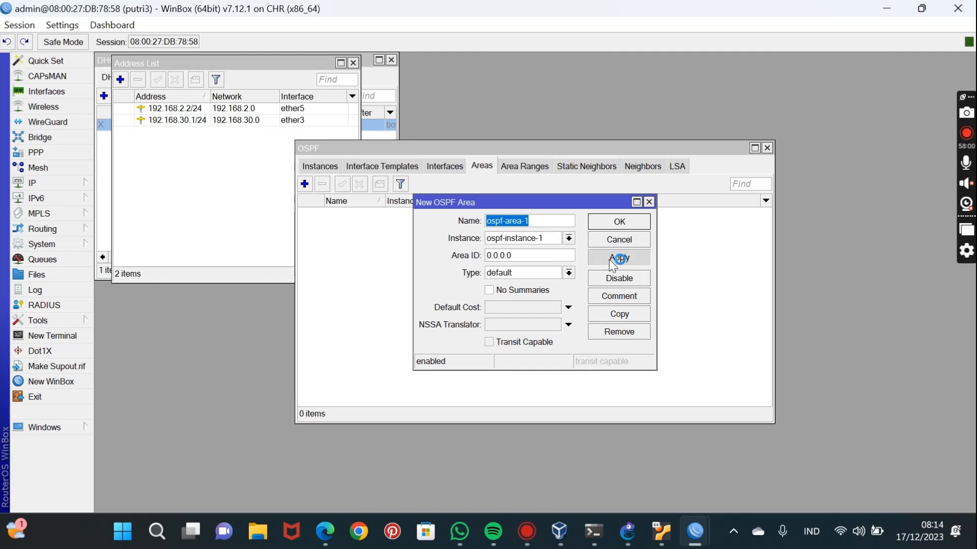
{"action": "left_click", "coordinate": [621, 224]}
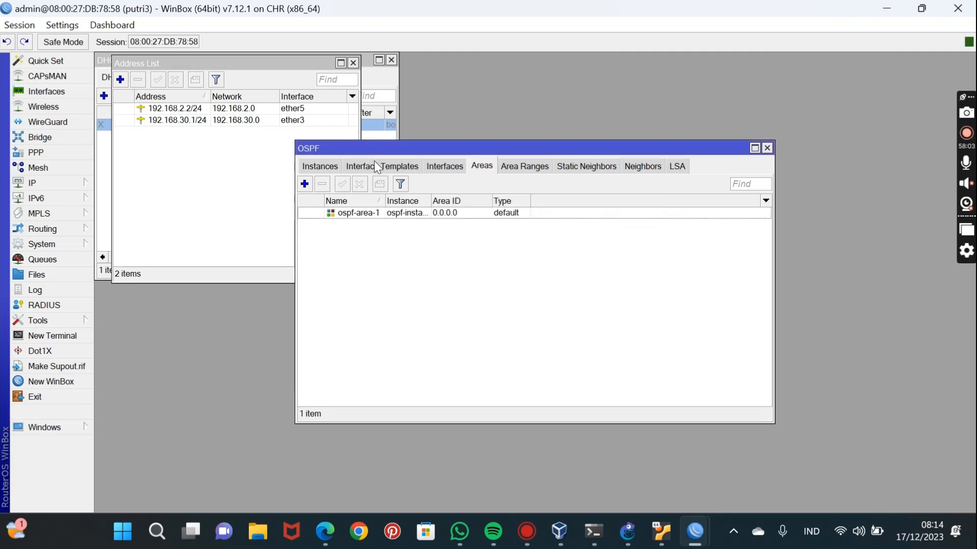
Create an OSPF interface template on putri3 for ospf-area-1 and enter the network 192.168.2.0/24.
{"action": "left_click", "coordinate": [376, 166]}
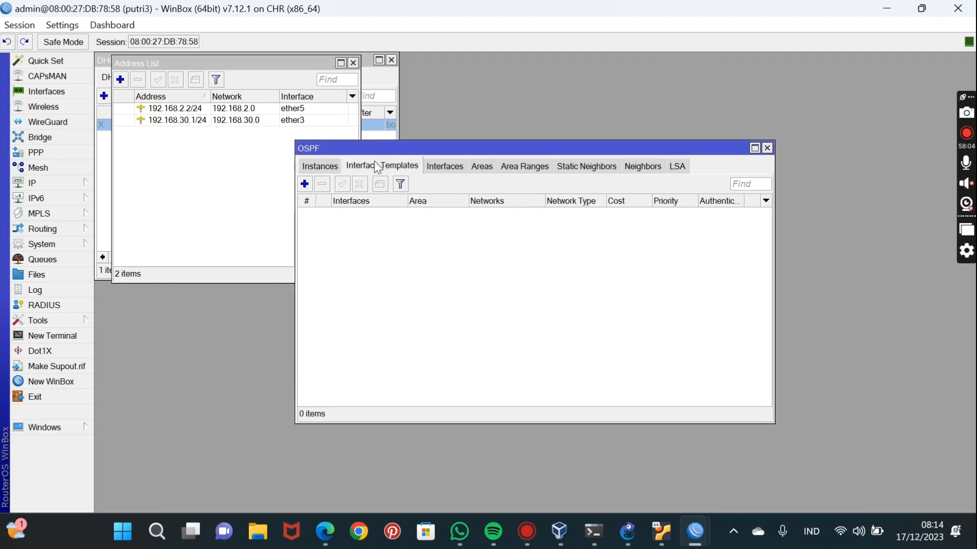
{"action": "left_click", "coordinate": [304, 184]}
{"action": "left_click", "coordinate": [542, 148]}
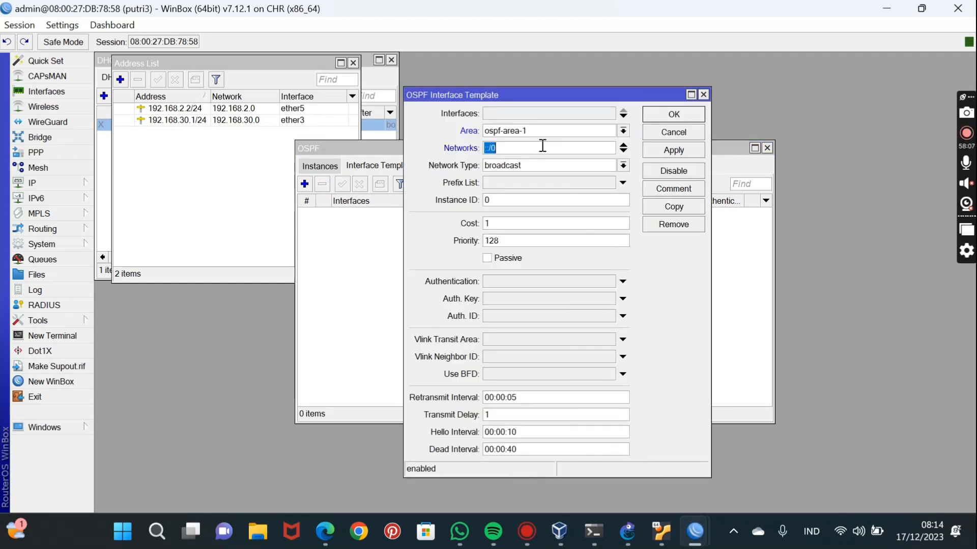
{"action": "type", "text": "192.168.2"}
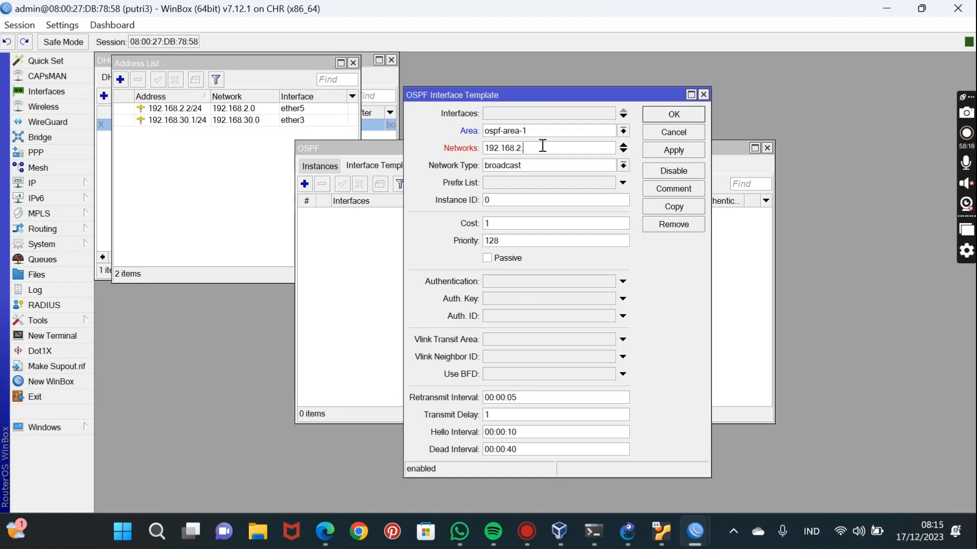
{"action": "type", "text": ".0/24"}
Add 192.168.30.0/24 as a second network in putri3's OSPF interface template and save the template.
{"action": "left_click", "coordinate": [623, 153]}
{"action": "type", "text": "192"}
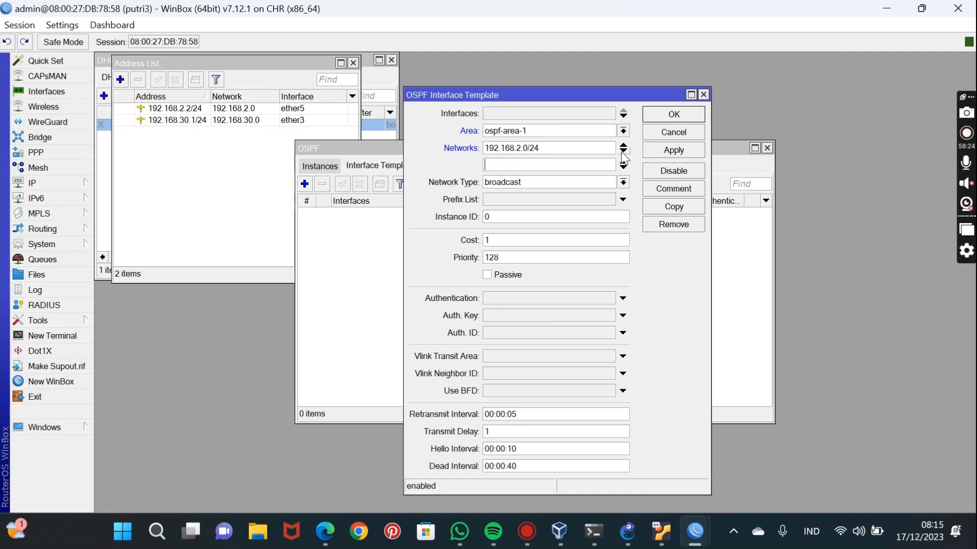
{"action": "type", "text": ".168"}
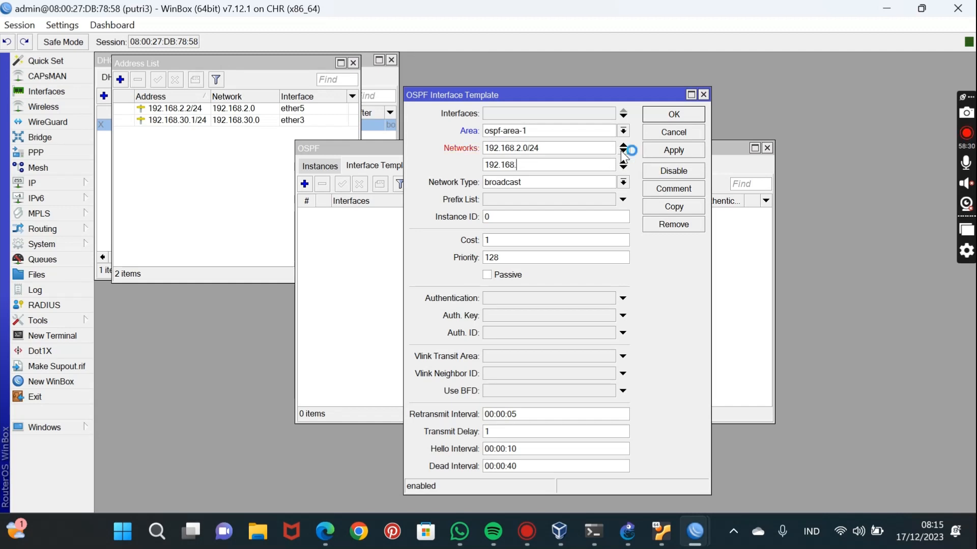
{"action": "type", "text": ".30.0/24"}
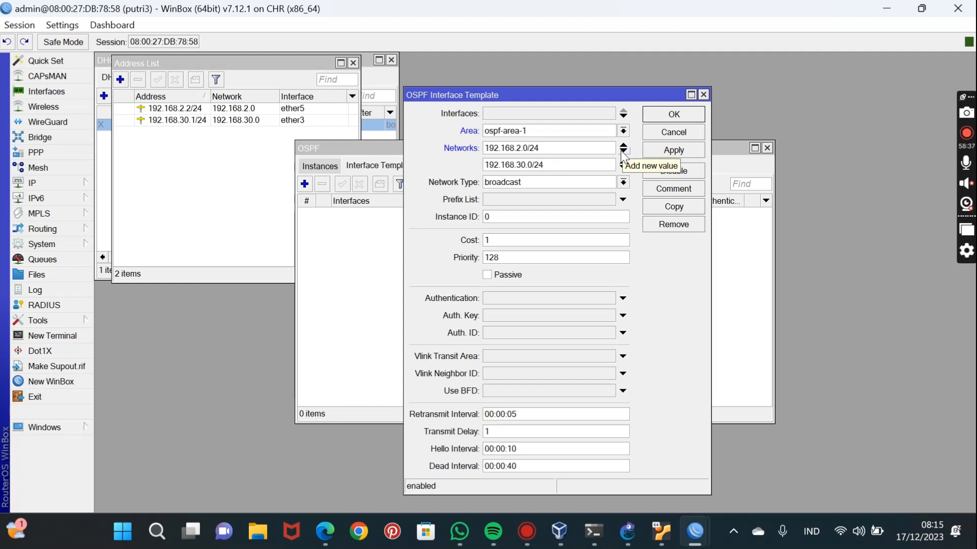
{"action": "left_click", "coordinate": [680, 155]}
{"action": "left_click", "coordinate": [673, 116]}
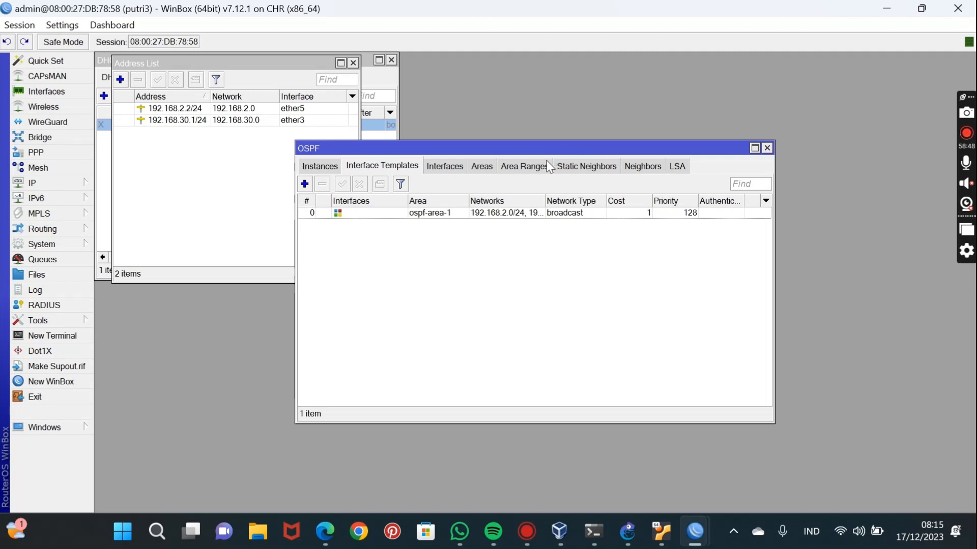
Check the state of the OSPF interfaces on putri3, putri2 and putri1.
{"action": "left_click", "coordinate": [455, 170]}
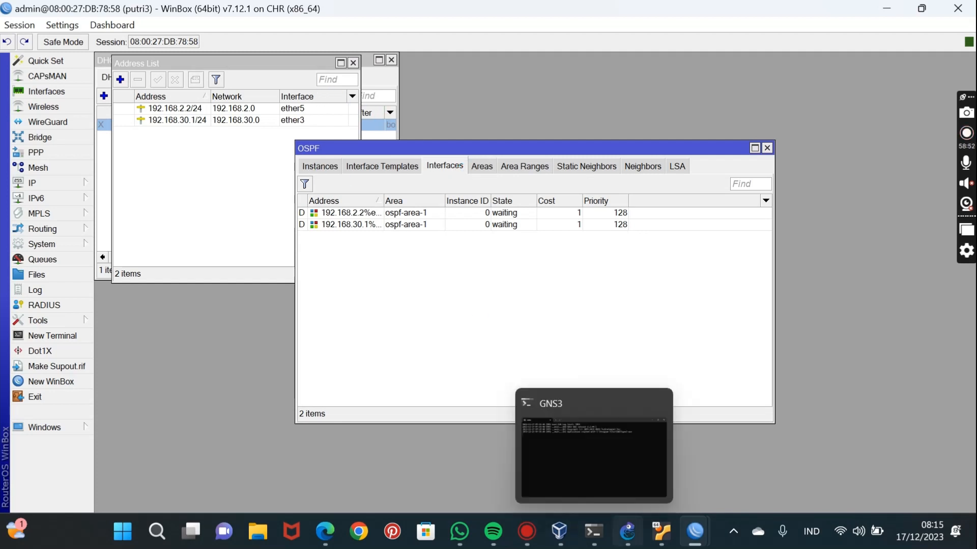
{"action": "mouse_move", "coordinate": [695, 531]}
{"action": "left_click", "coordinate": [703, 483]}
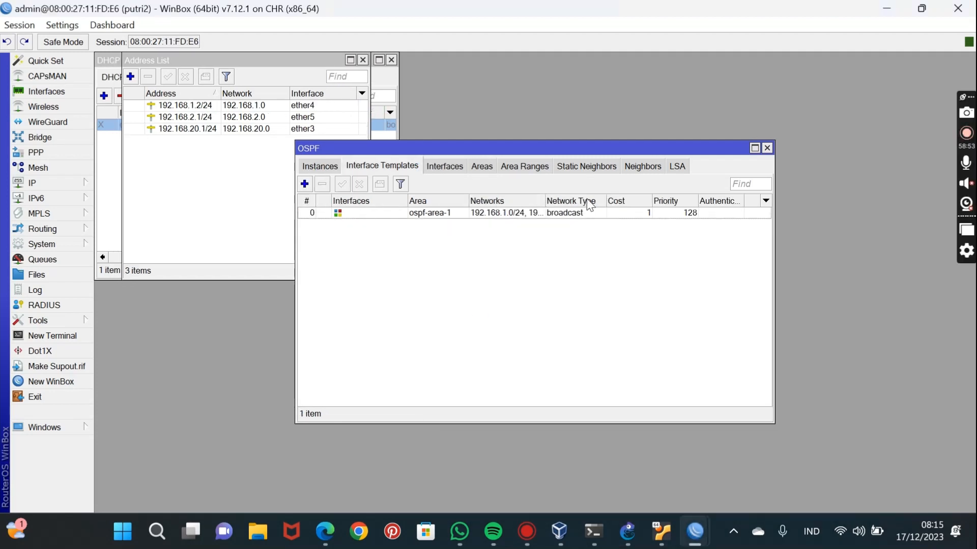
{"action": "left_click", "coordinate": [437, 173]}
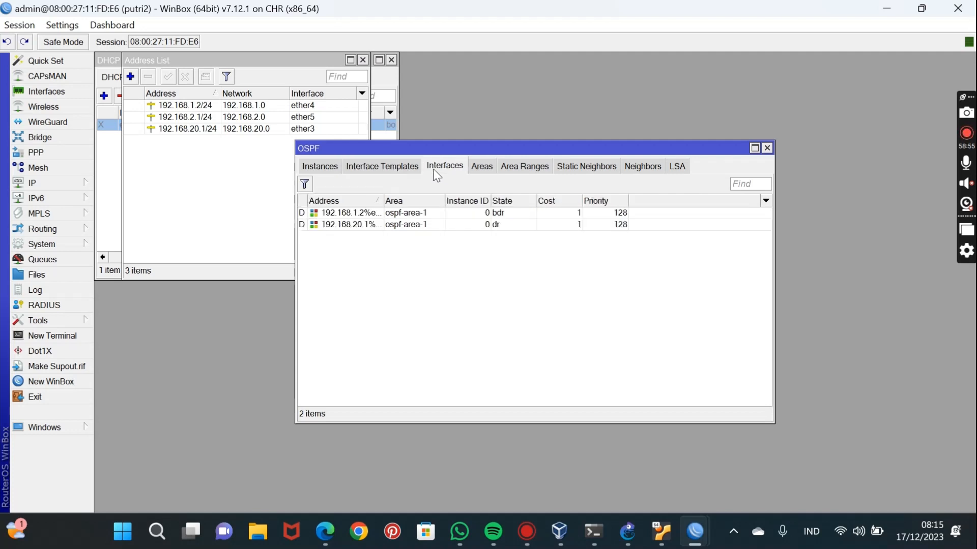
{"action": "mouse_move", "coordinate": [701, 534]}
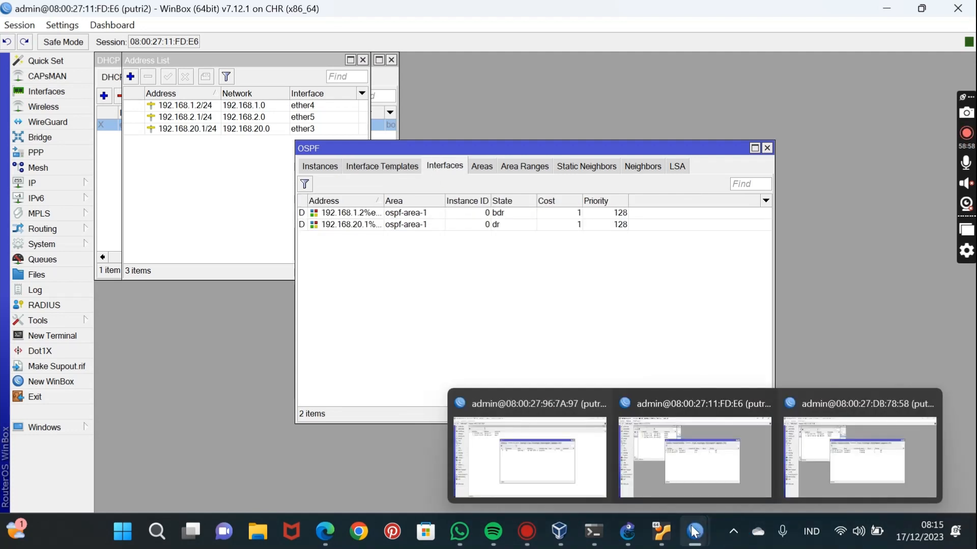
{"action": "left_click", "coordinate": [576, 459]}
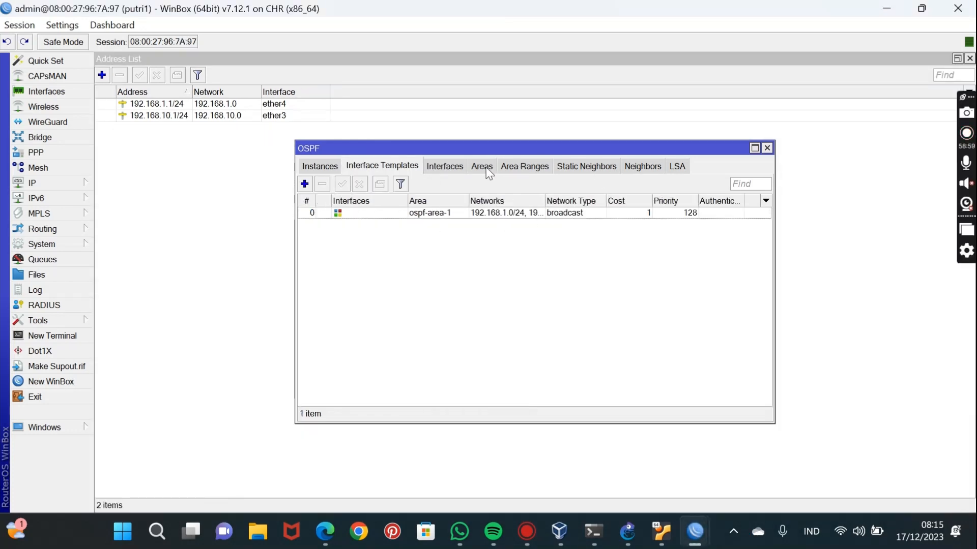
{"action": "left_click", "coordinate": [446, 169]}
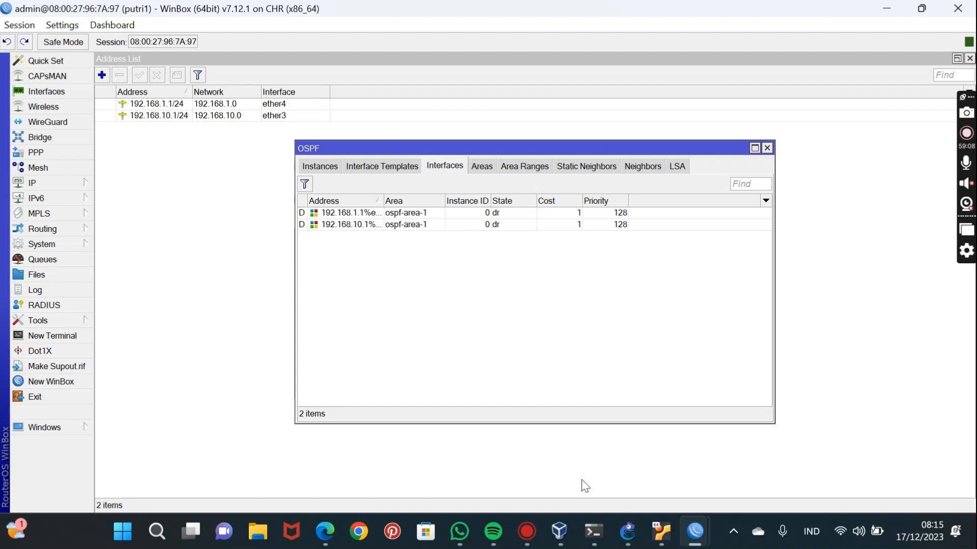
Switch to GNS3, open PC1's console and ping PC2 at 192.168.20.2.
{"action": "left_click", "coordinate": [628, 532]}
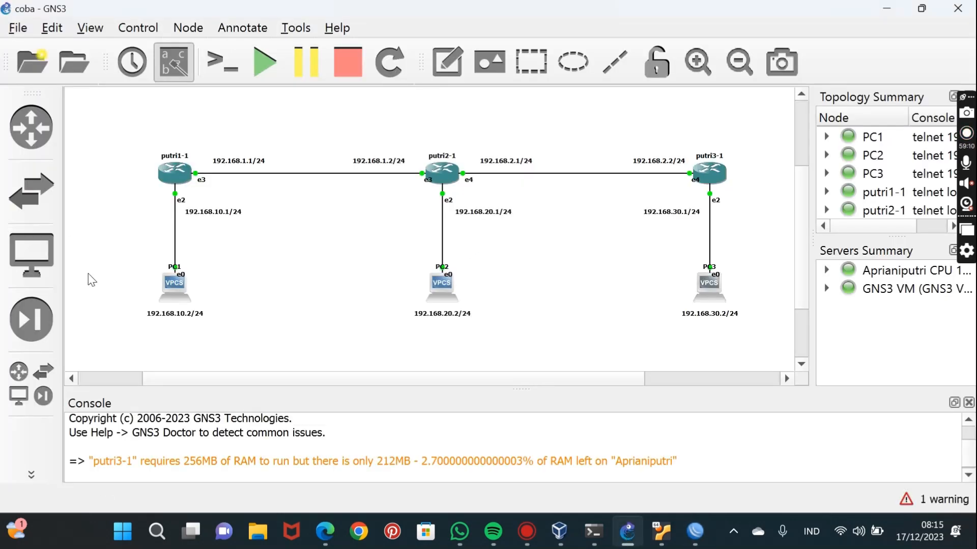
{"action": "double_click", "coordinate": [175, 295]}
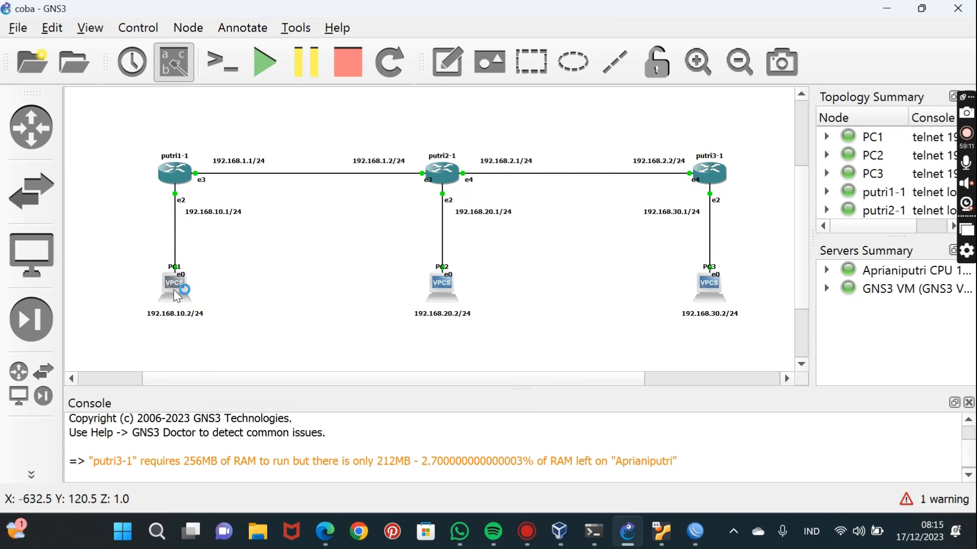
{"action": "type", "text": "ping"}
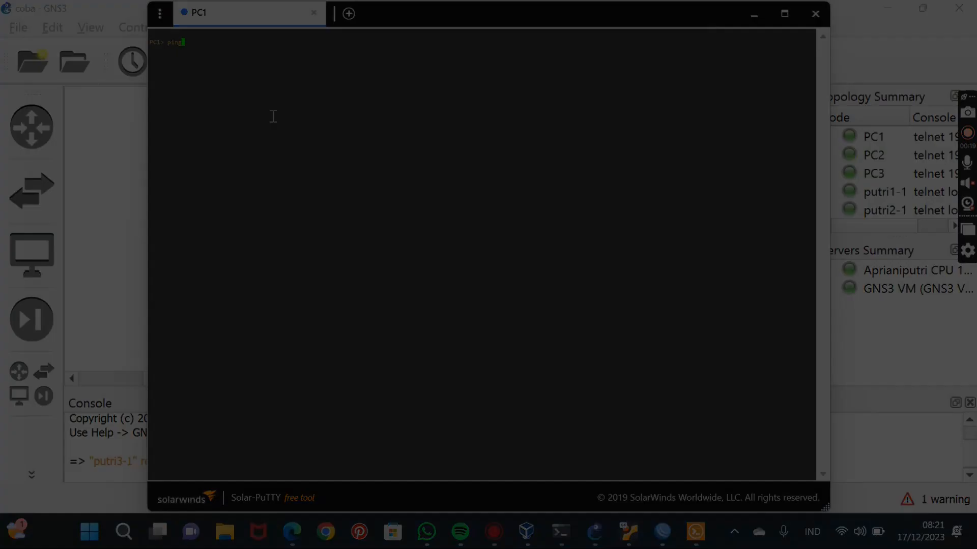
{"action": "type", "text": "192"}
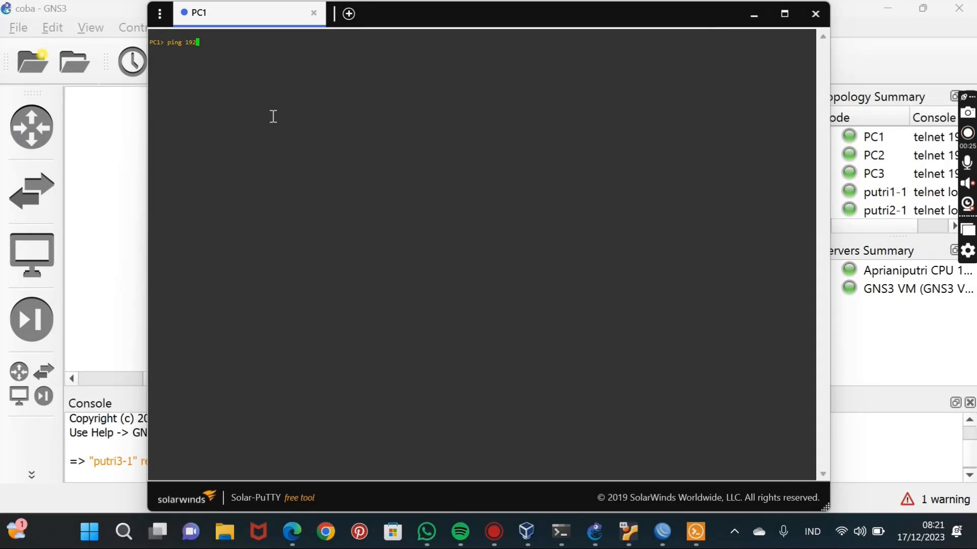
{"action": "type", "text": ".168.20.2"}
{"action": "key", "text": "Return"}
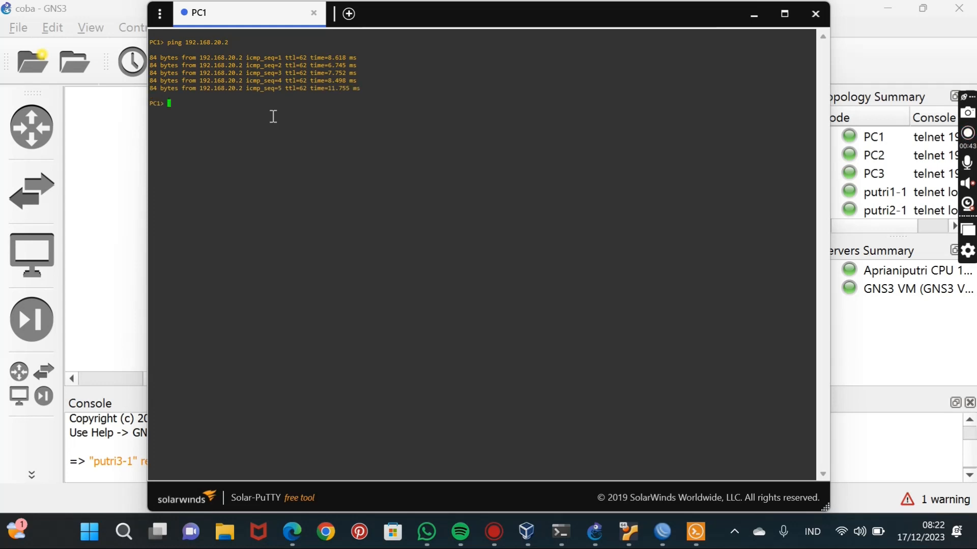
Ping PC3 at 192.168.30.2 from PC1's console.
{"action": "type", "text": "ping 192"}
{"action": "type", "text": ".168.30.2"}
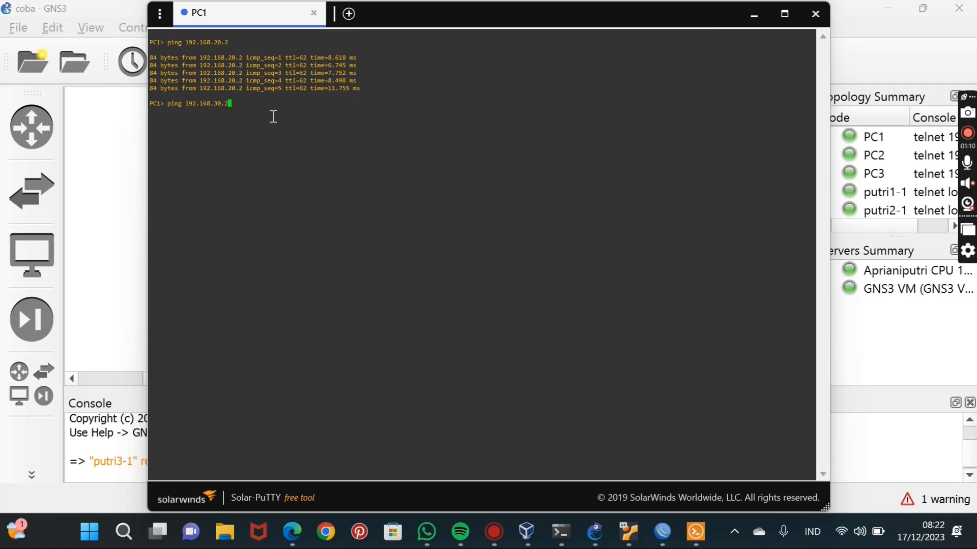
{"action": "key", "text": "Return"}
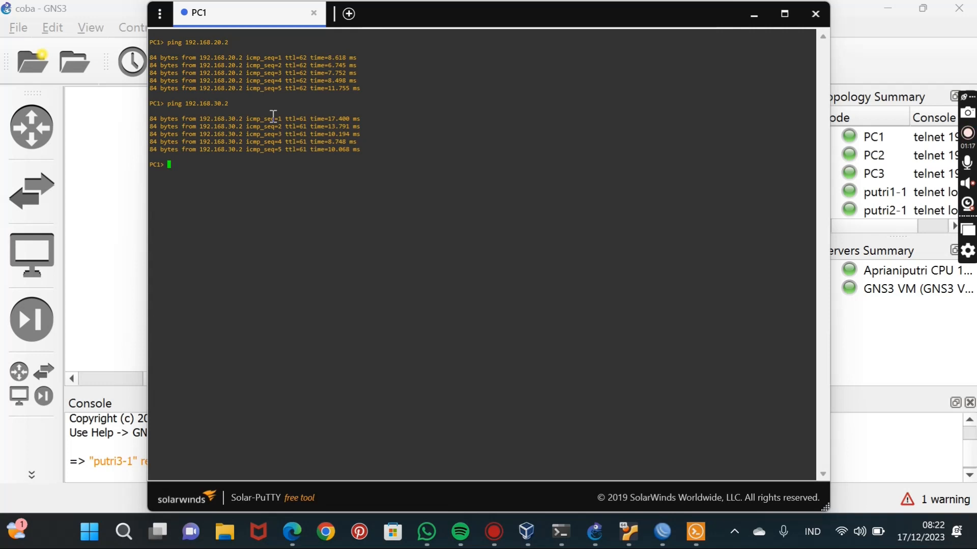
Write the text "Berhasi" at PC1's console prompt.
{"action": "type", "text": "alha"}
{"action": "key", "text": "BackSpace"}
{"action": "key", "text": "BackSpace"}
{"action": "key", "text": "BackSpace"}
{"action": "key", "text": "BackSpace"}
{"action": "type", "text": "Berhasi"}
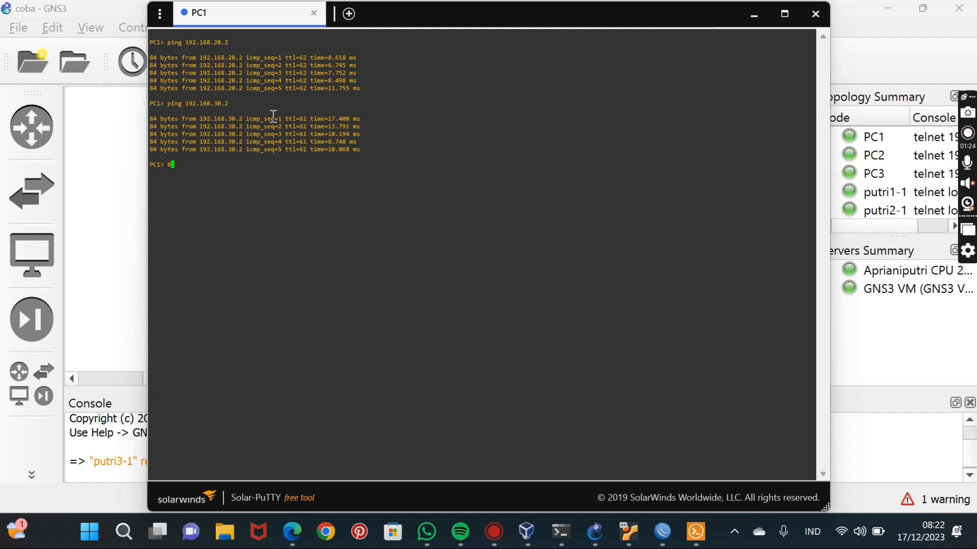